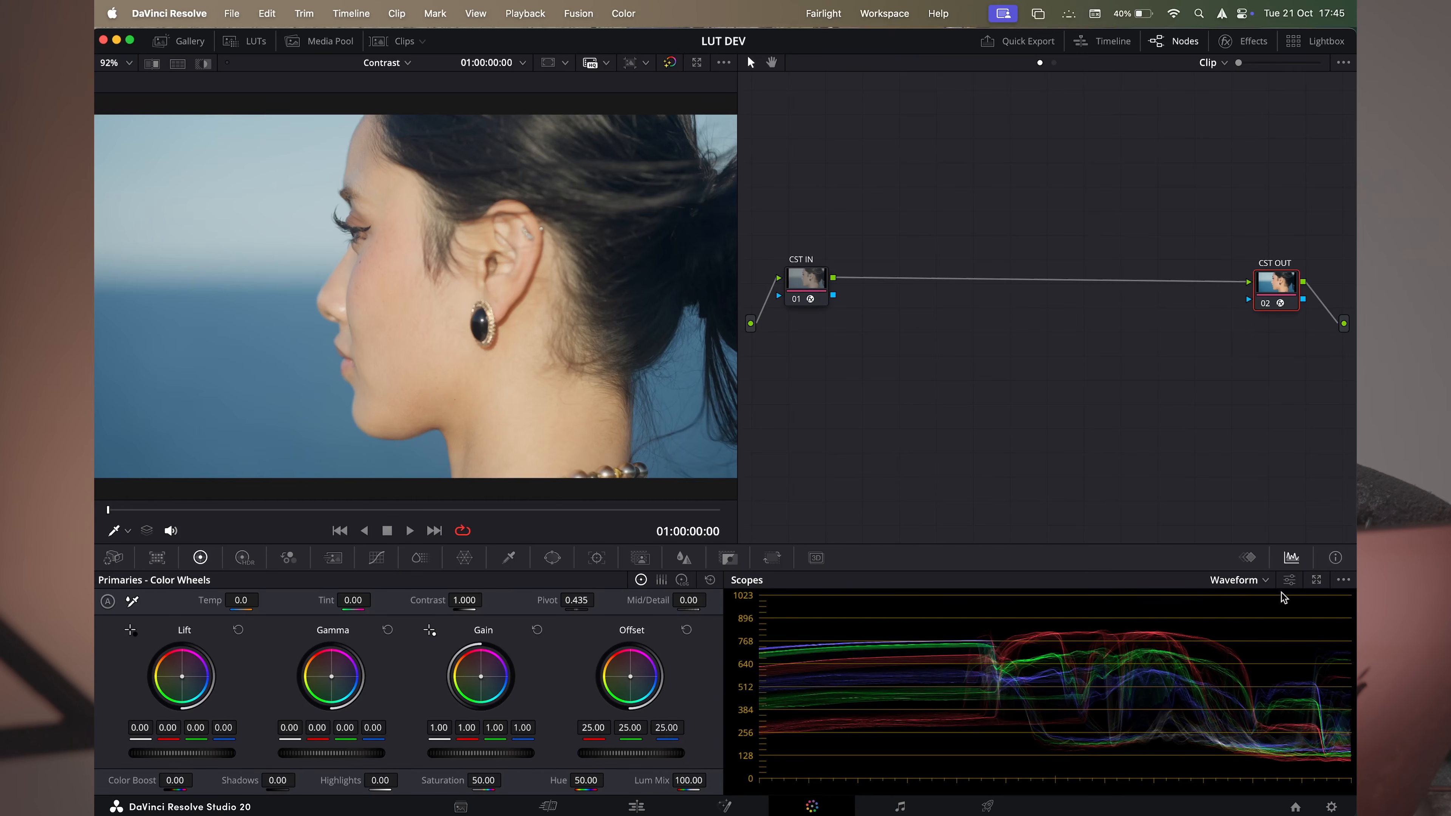
Switch the scope display through Vectorscope and Waveform, and leave it on Parade
left_click(1266, 583)
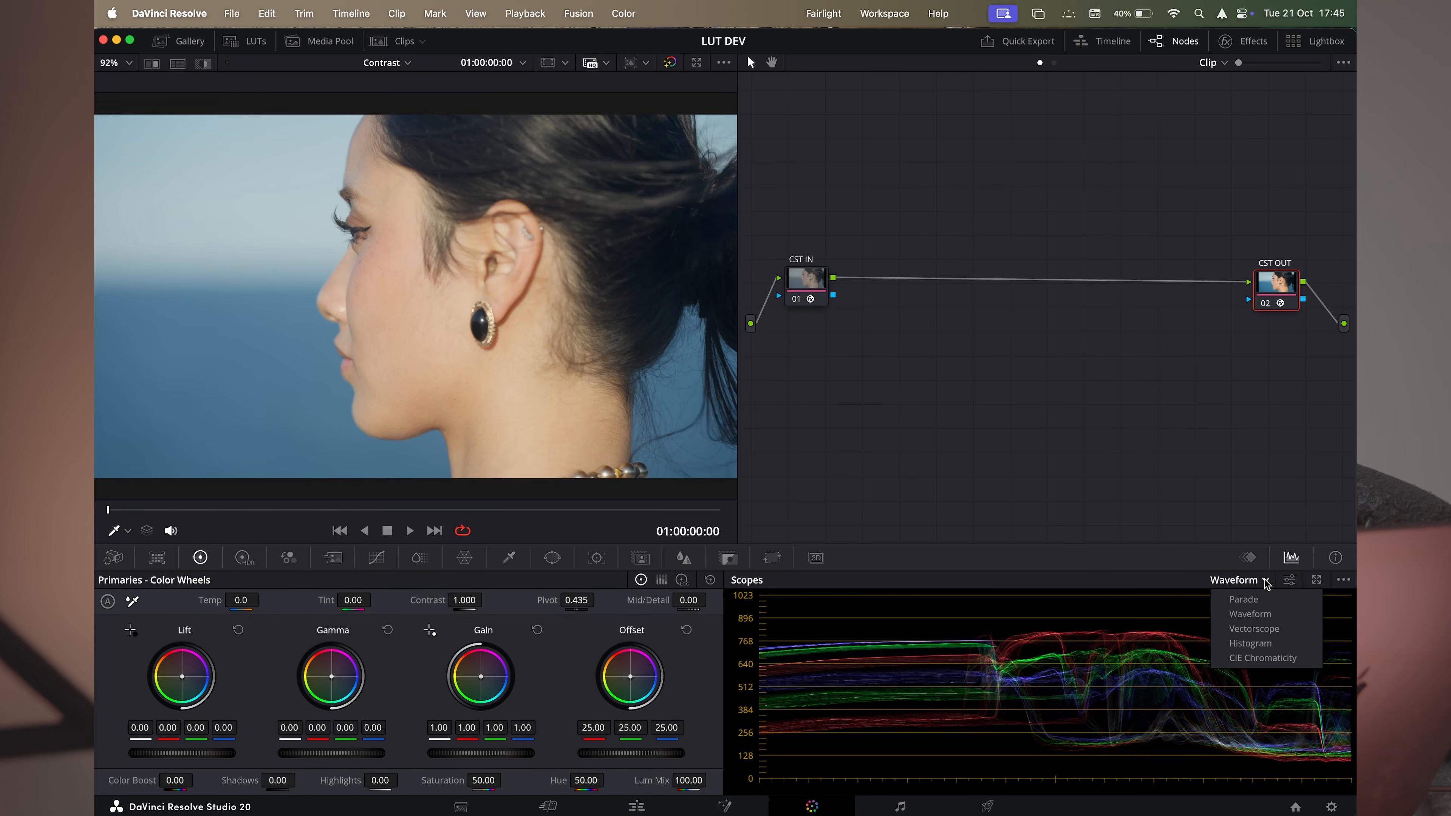
left_click(1255, 628)
left_click(1266, 583)
left_click(1258, 611)
left_click(1265, 583)
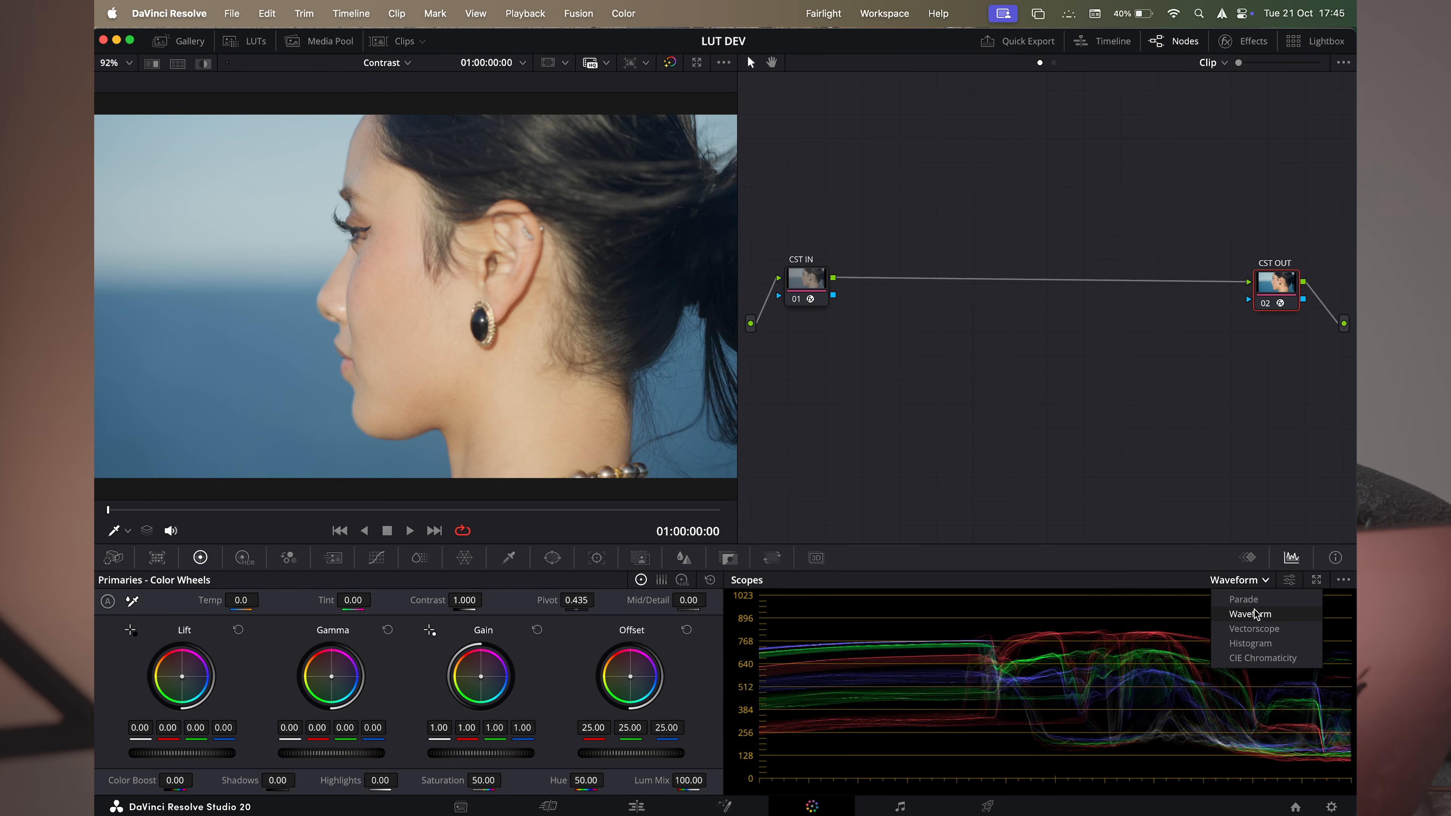
left_click(1256, 606)
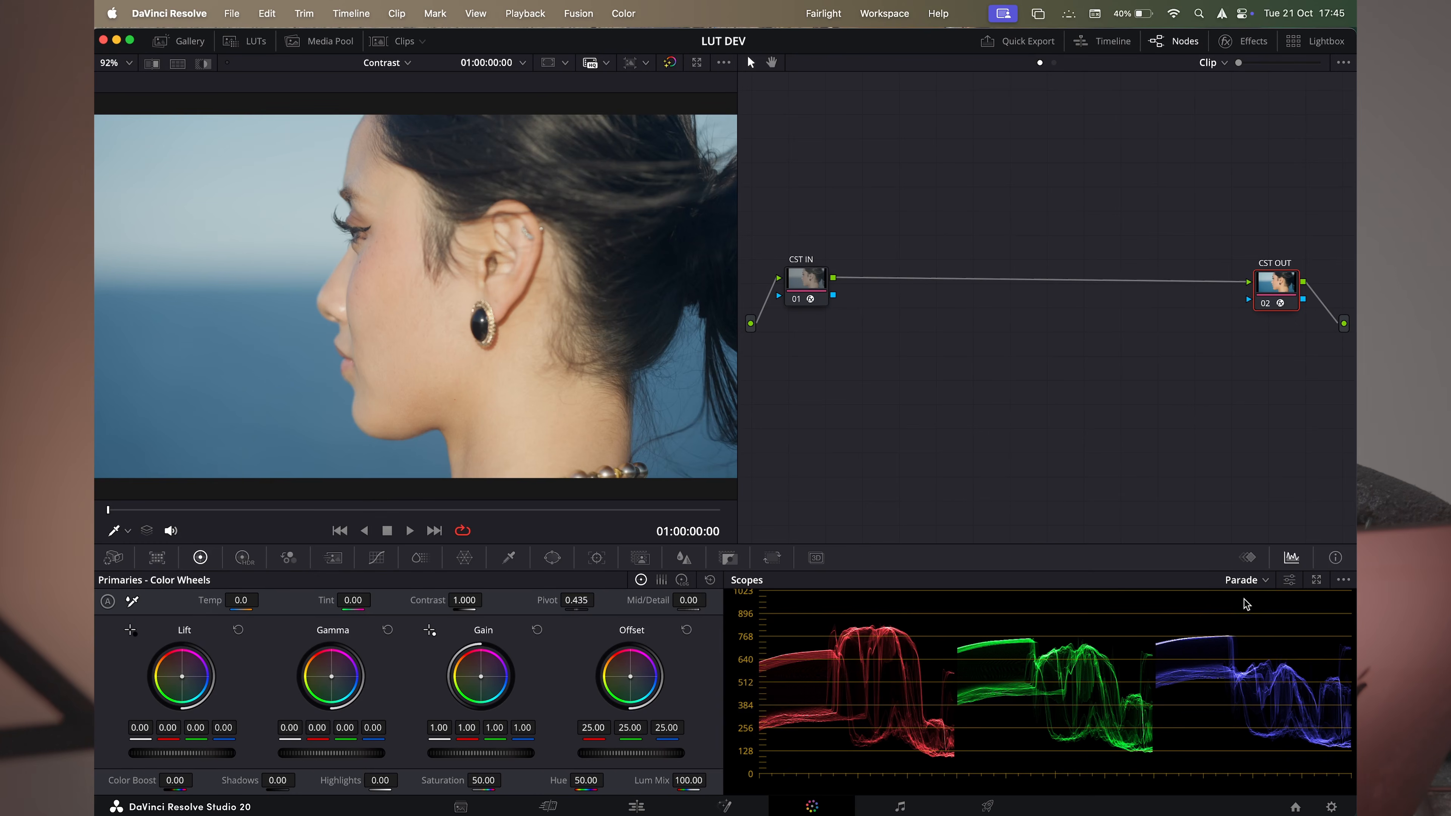
left_click(1265, 582)
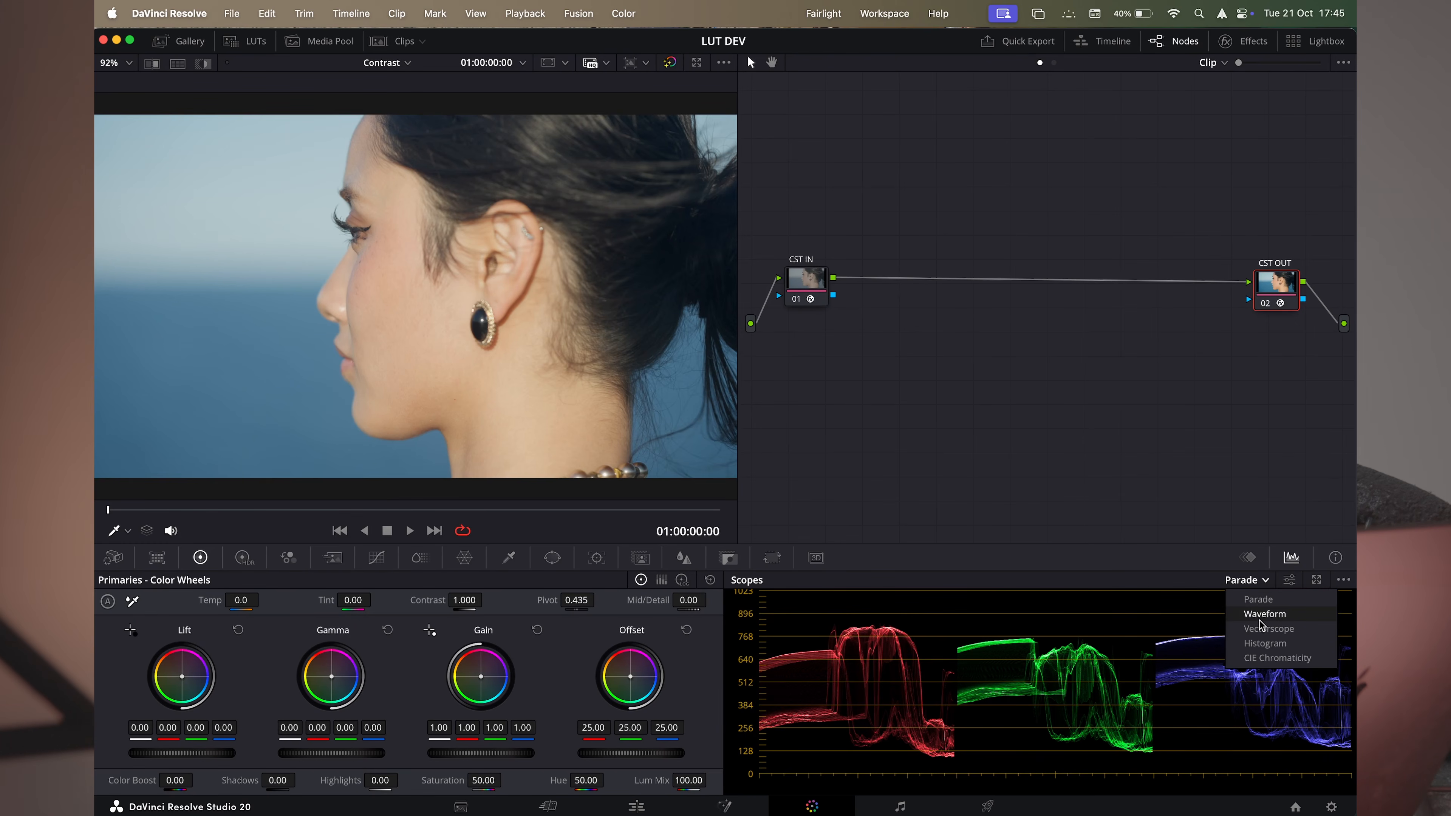
left_click(1156, 505)
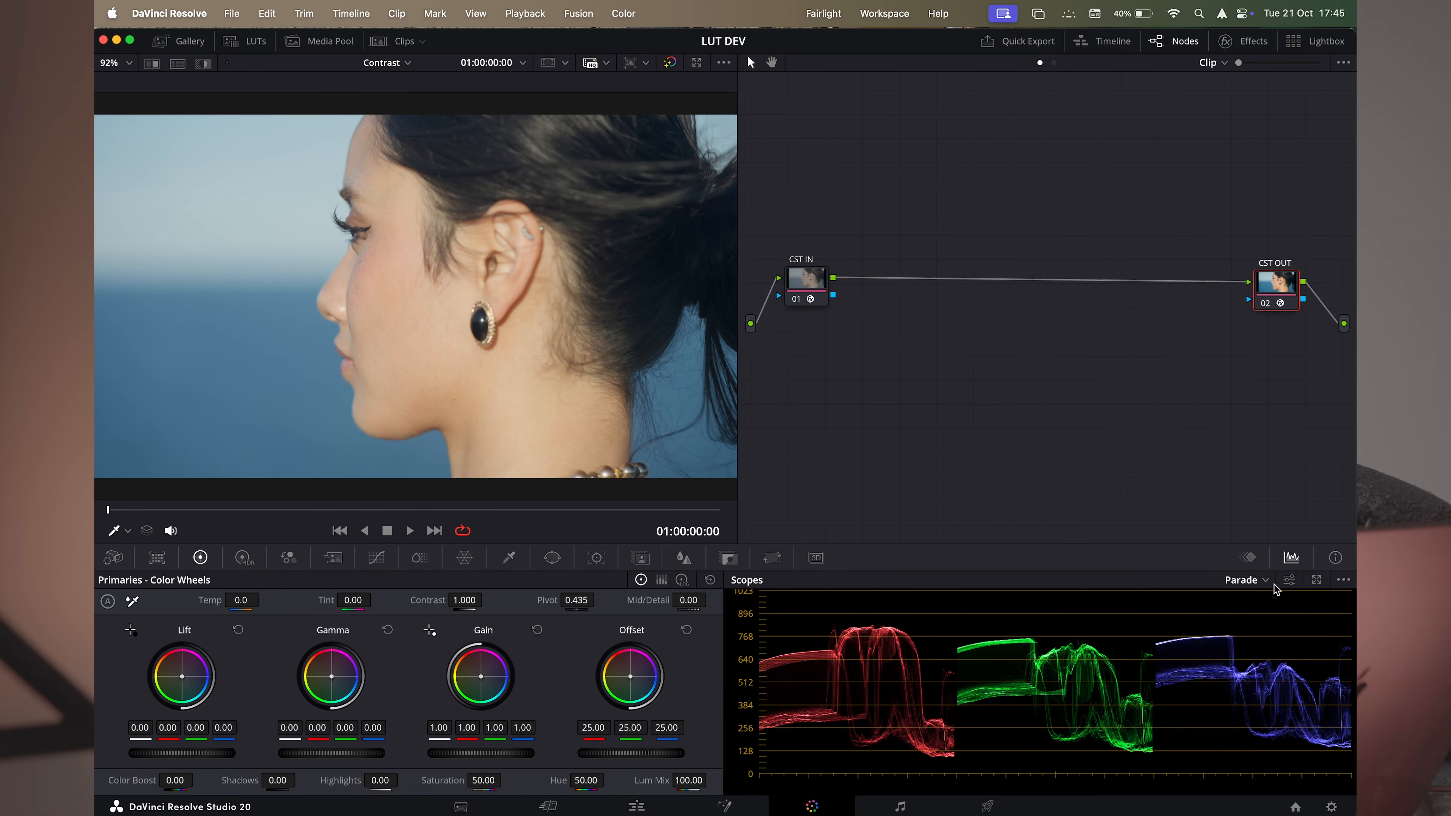
Open the scopes in a floating window and show four of them stacked vertically
left_click(1316, 579)
left_click_drag(553, 44, 697, 93)
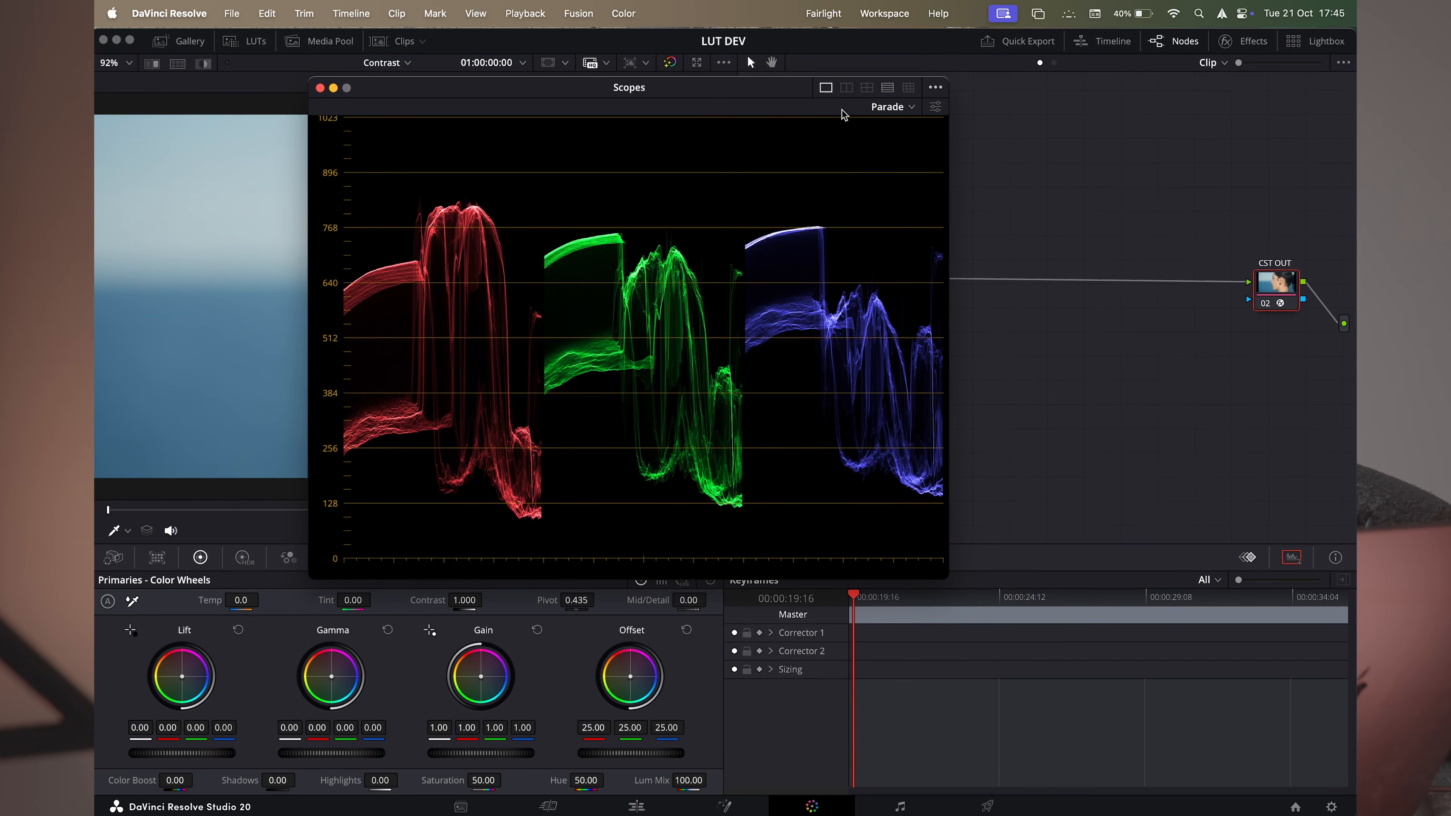
left_click(887, 88)
left_click_drag(761, 93, 765, 7)
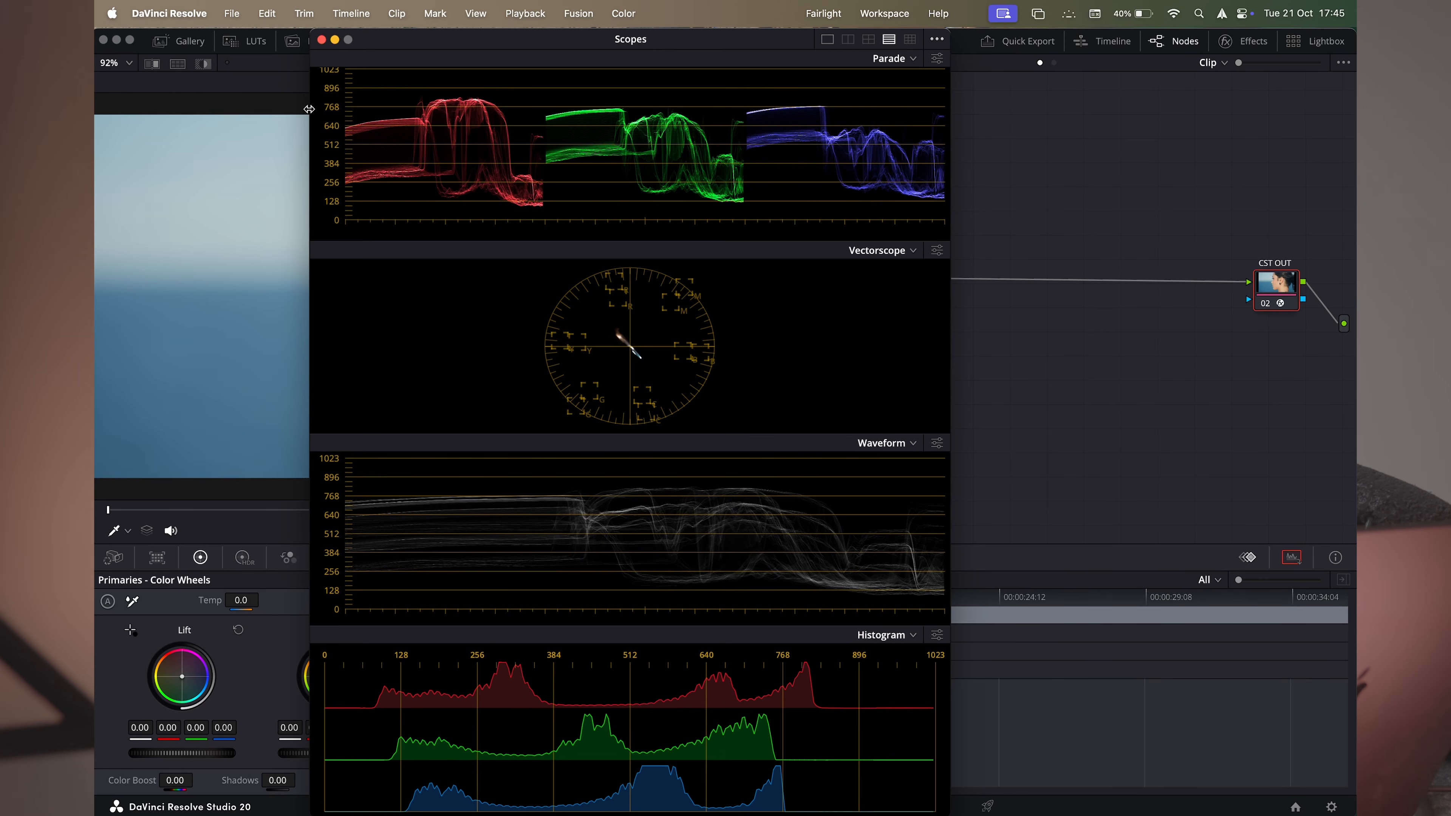
Set the third scope to Vectorscope and the second to Waveform, and move the Scopes window over the viewer
left_click(914, 444)
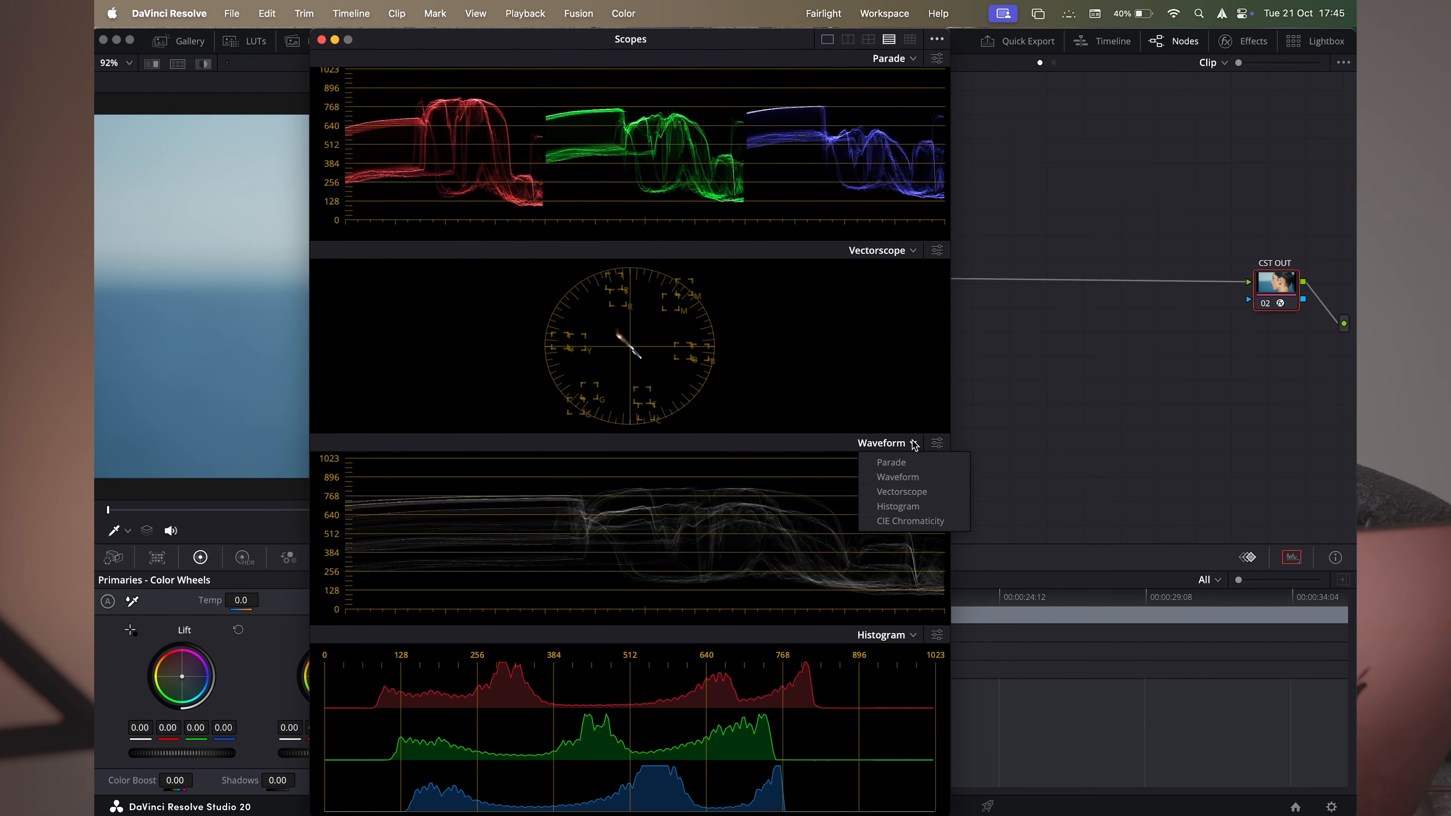
left_click(902, 492)
left_click(914, 251)
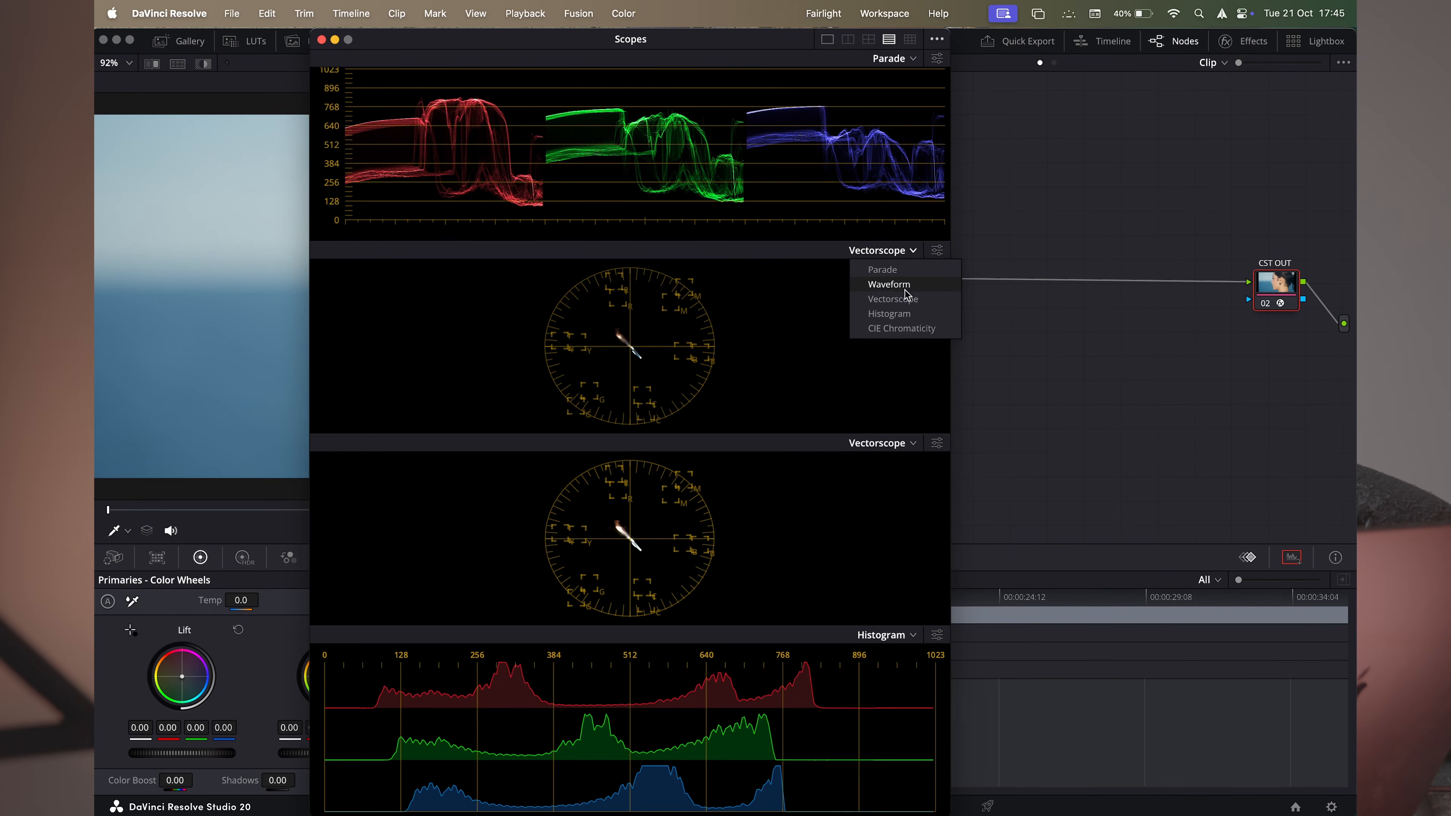
left_click(912, 284)
left_click(913, 59)
left_click(907, 81)
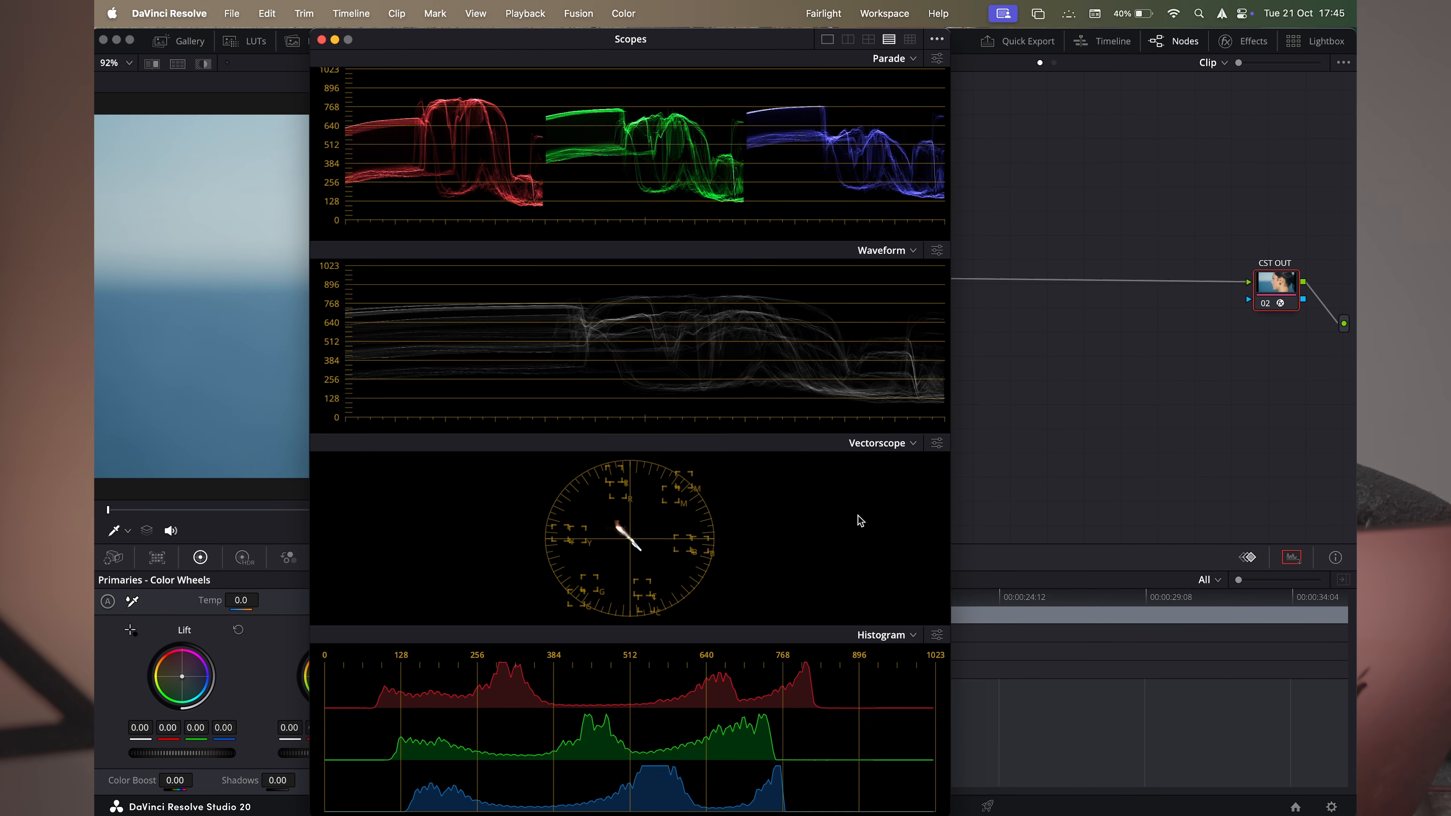
left_click_drag(663, 39, 553, 25)
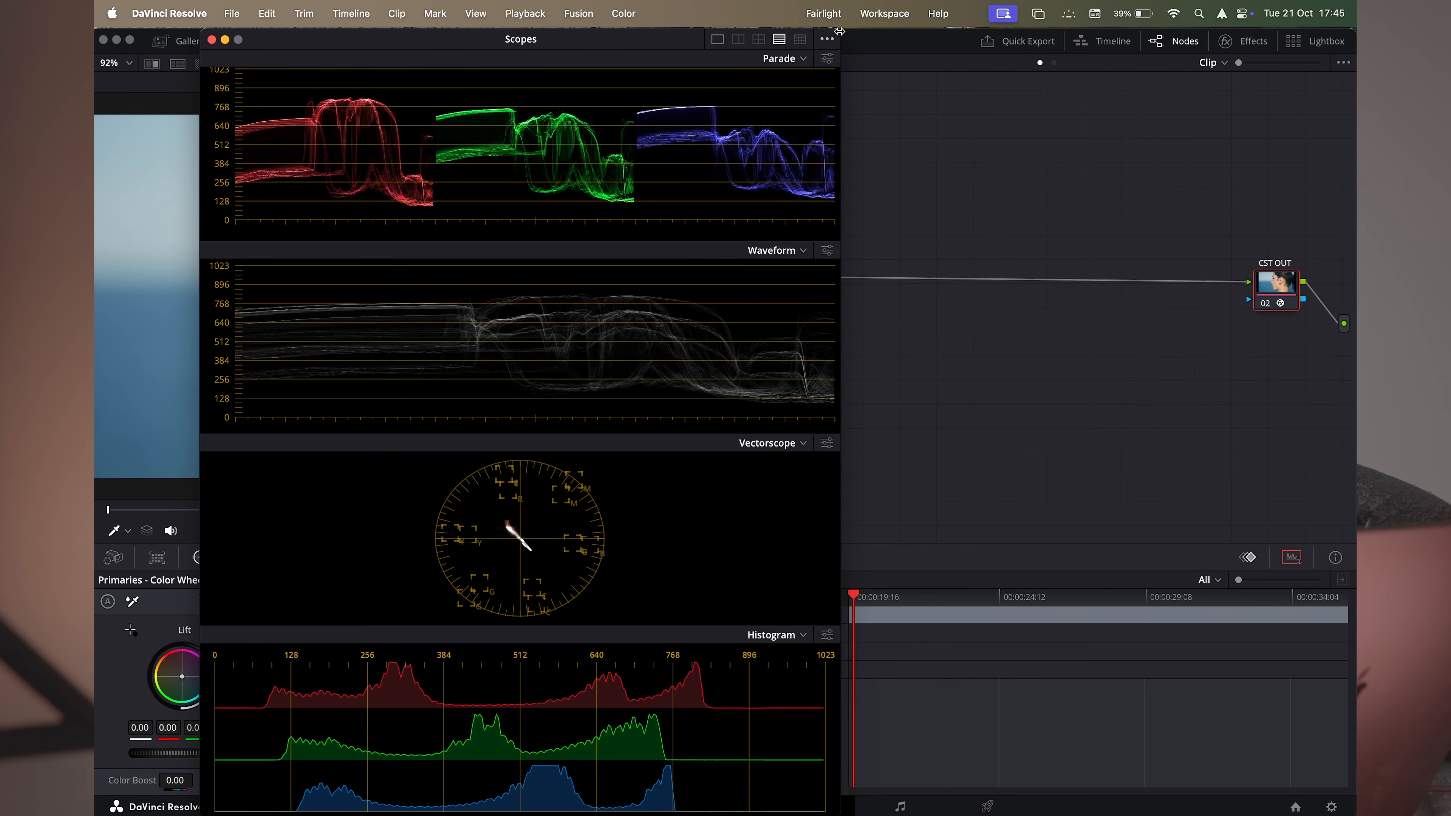
left_click_drag(839, 31, 814, 32)
left_click_drag(447, 37, 479, 5)
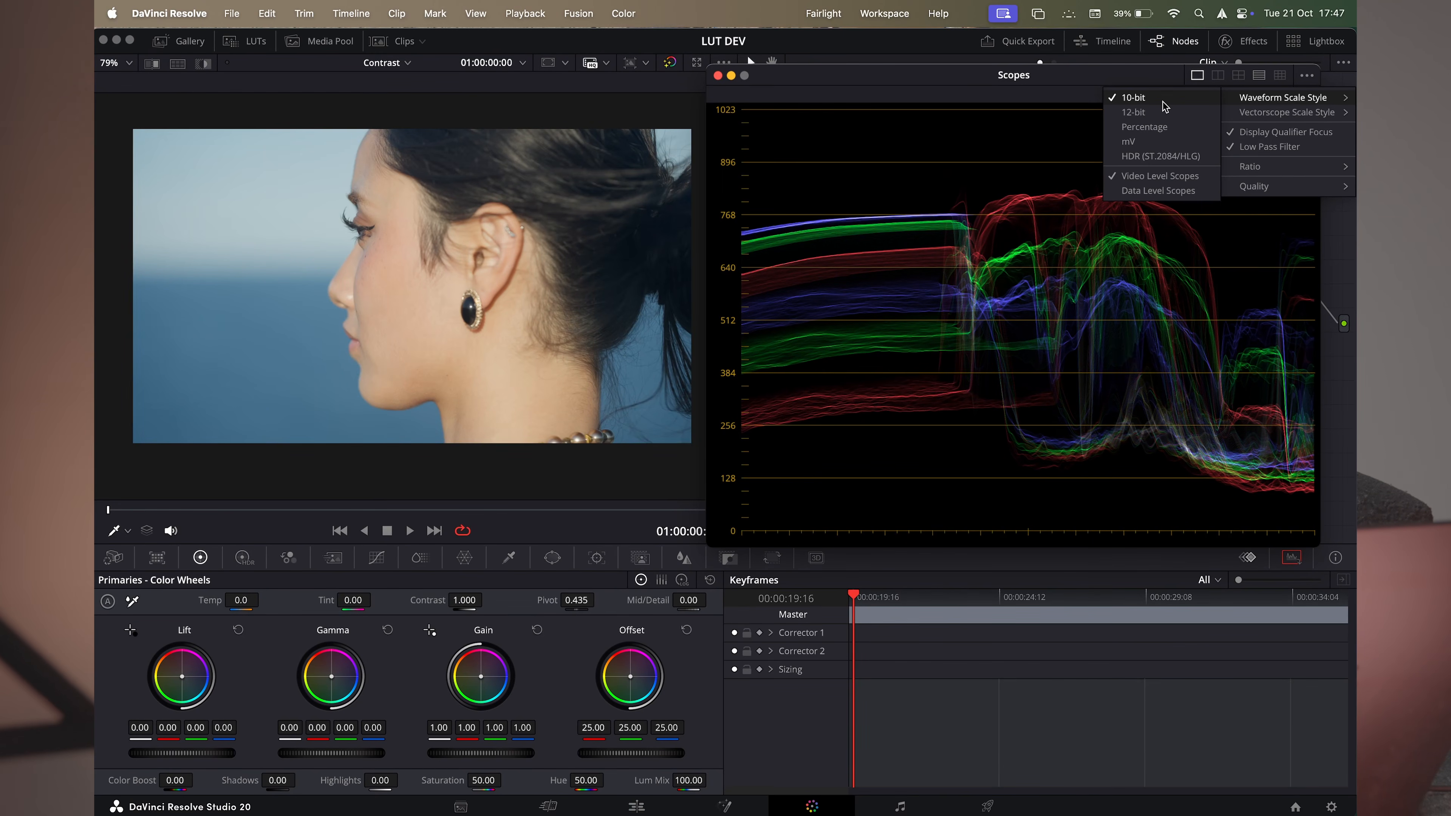
Choose the 10-bit waveform scale style and switch it to Data Level Scopes
left_click(1144, 102)
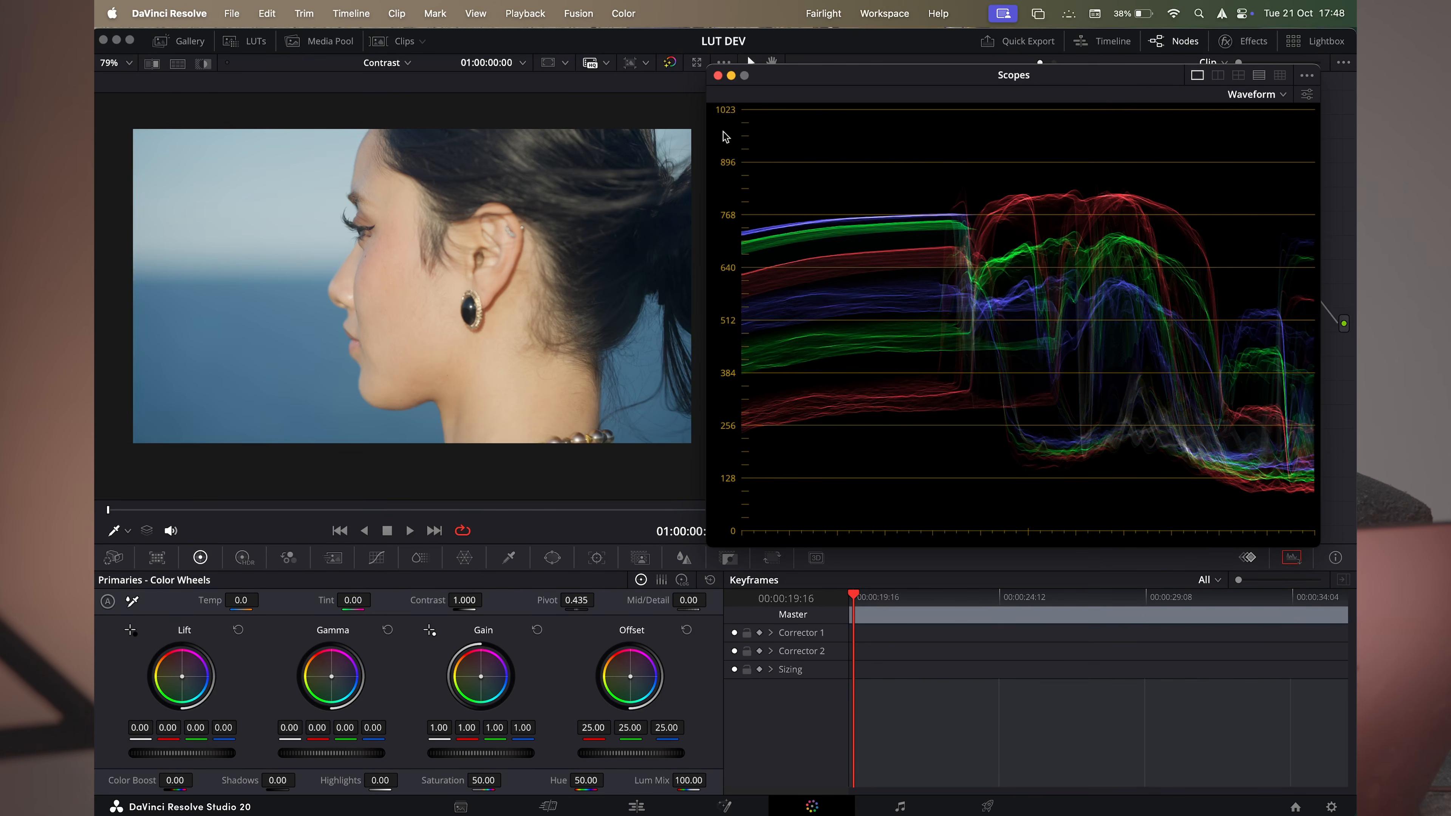
left_click(1307, 94)
mouse_move(1279, 101)
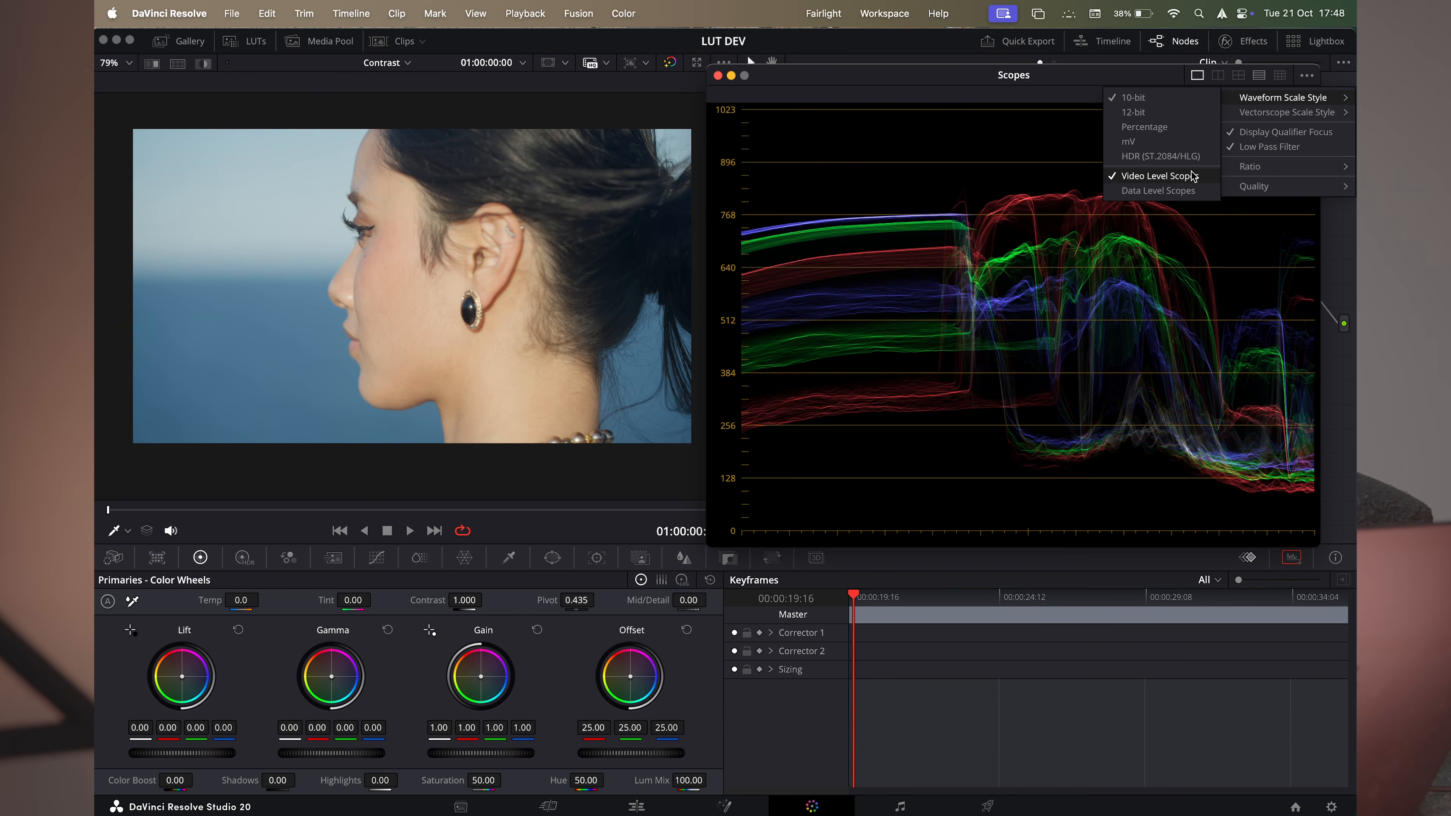
left_click(1179, 190)
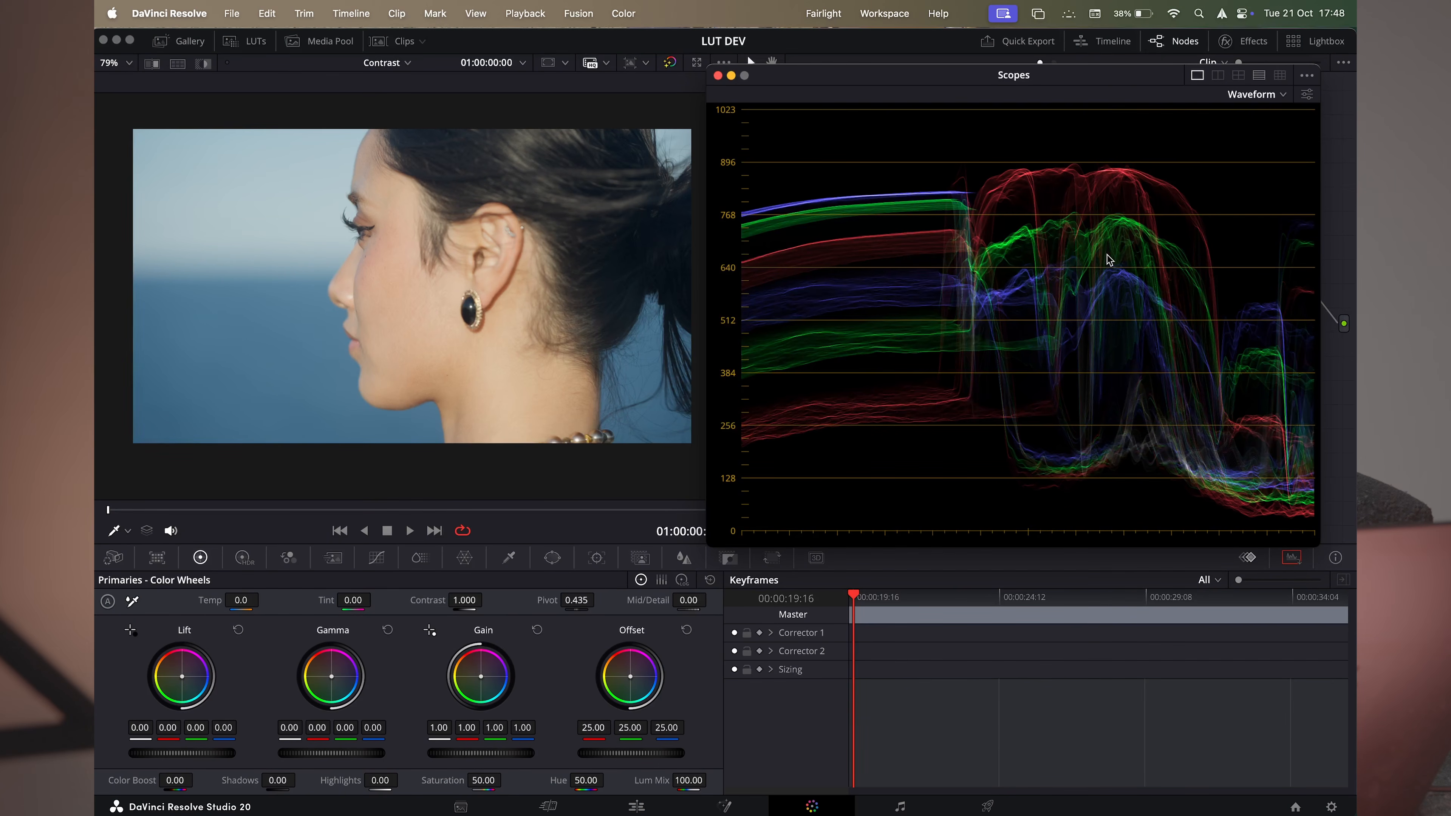
Switch the waveform scale style back to Video Level Scopes
left_click(1306, 94)
mouse_move(1279, 99)
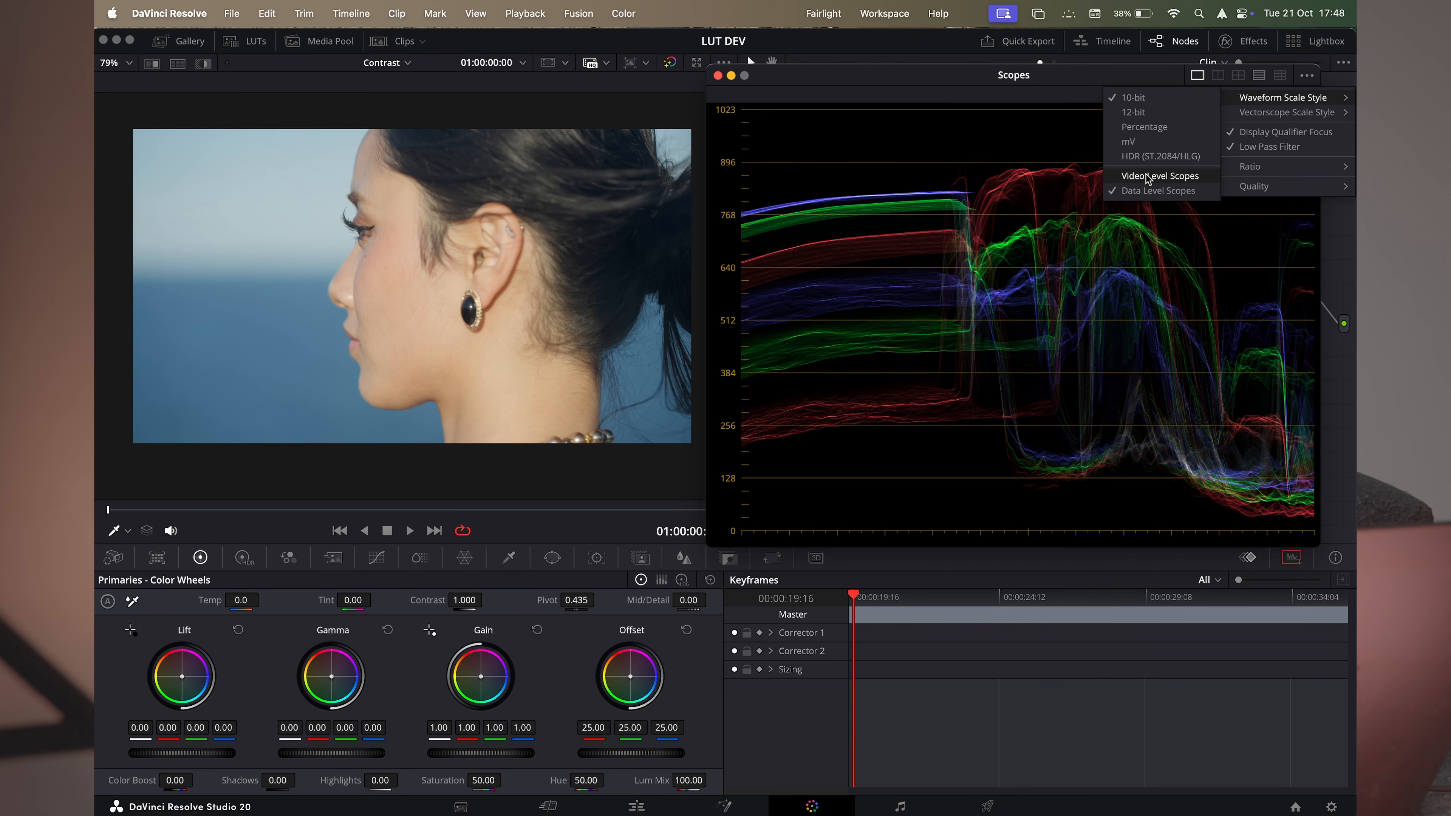
left_click(1184, 176)
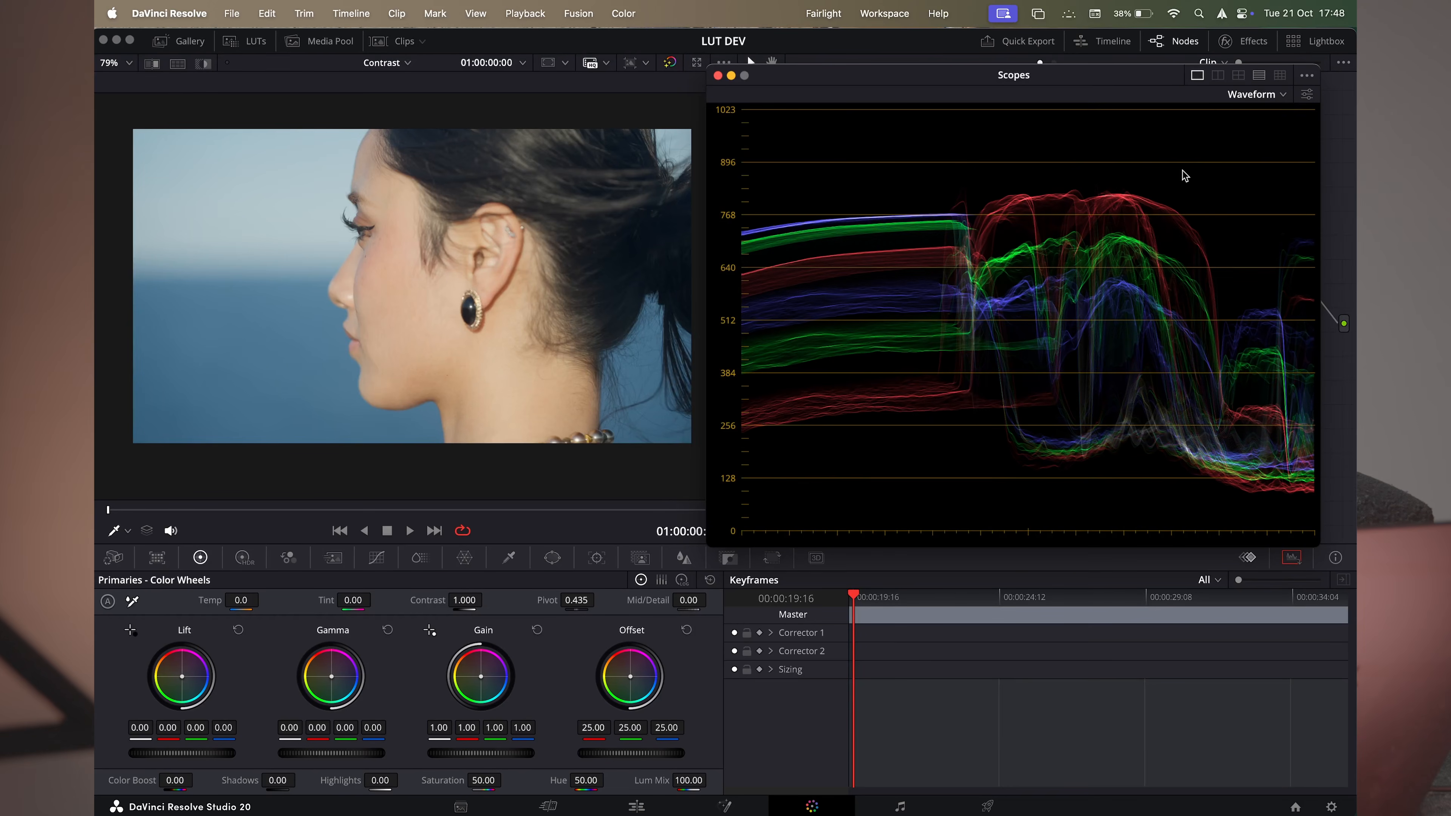
Set the waveform scale style to Data Level Scopes
left_click(1306, 94)
mouse_move(1298, 101)
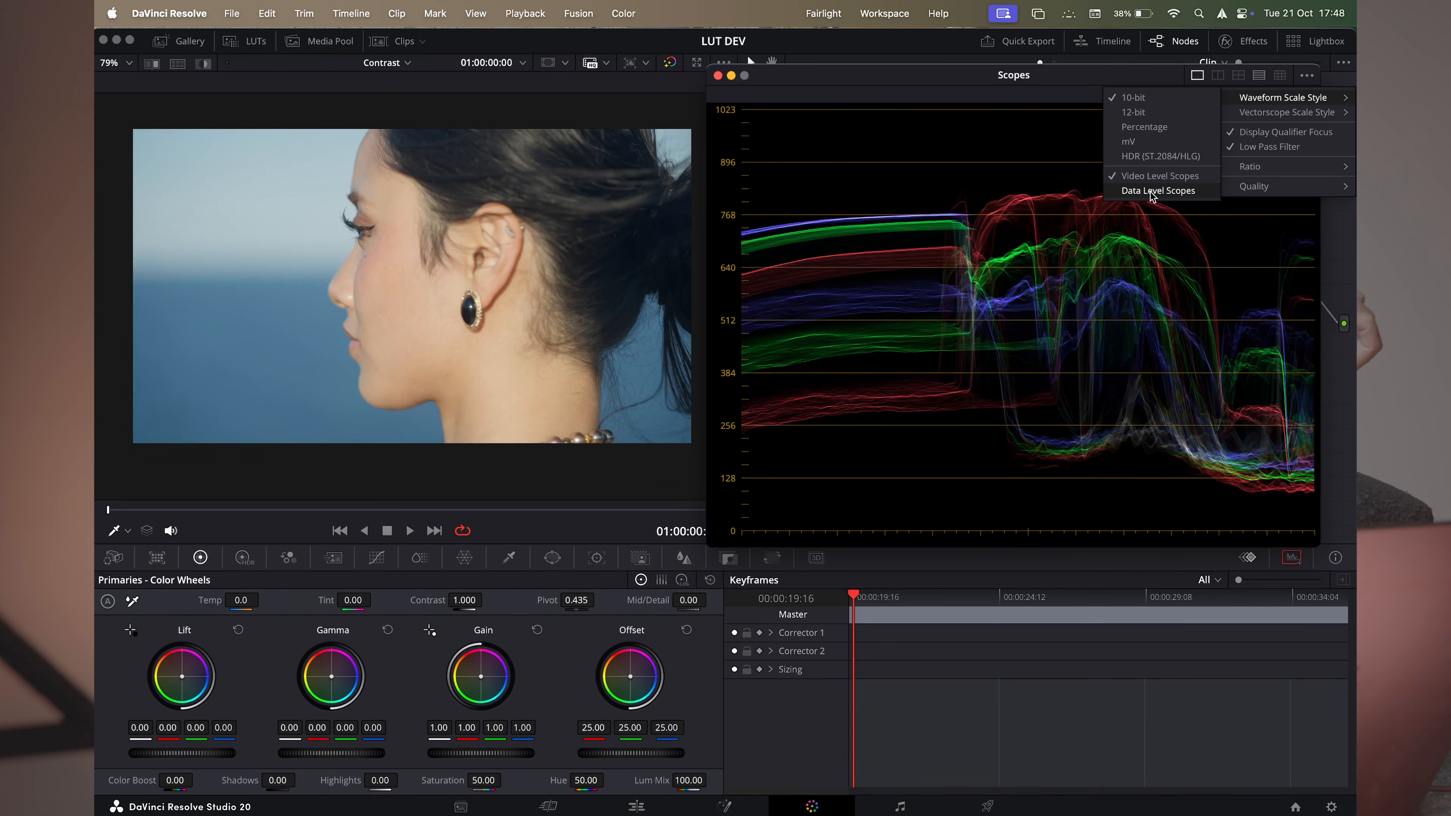
left_click(1128, 191)
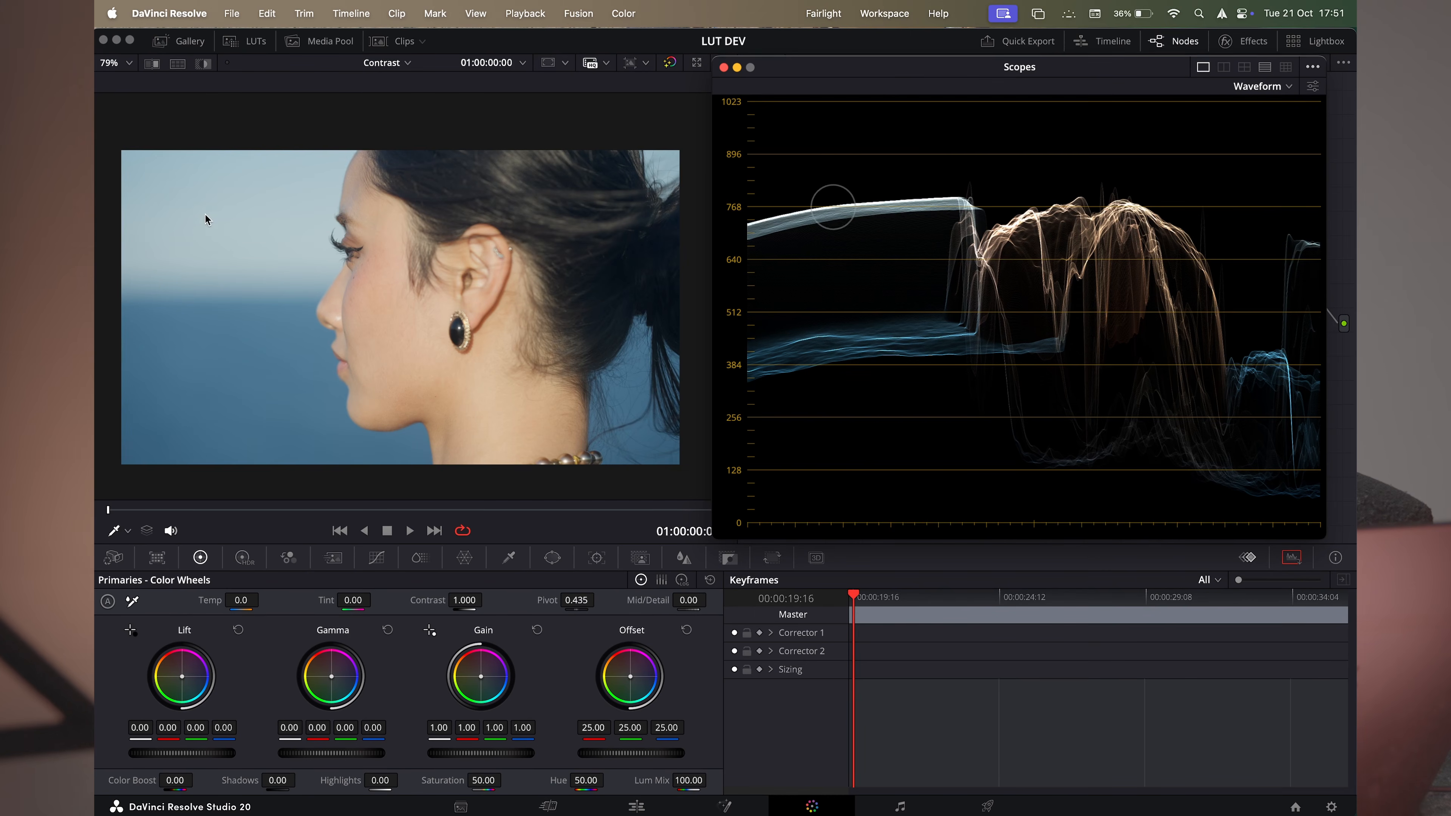
Go to the backlit sunset silhouette clip and play it briefly to examine its waveform
left_click_drag(904, 74, 904, 76)
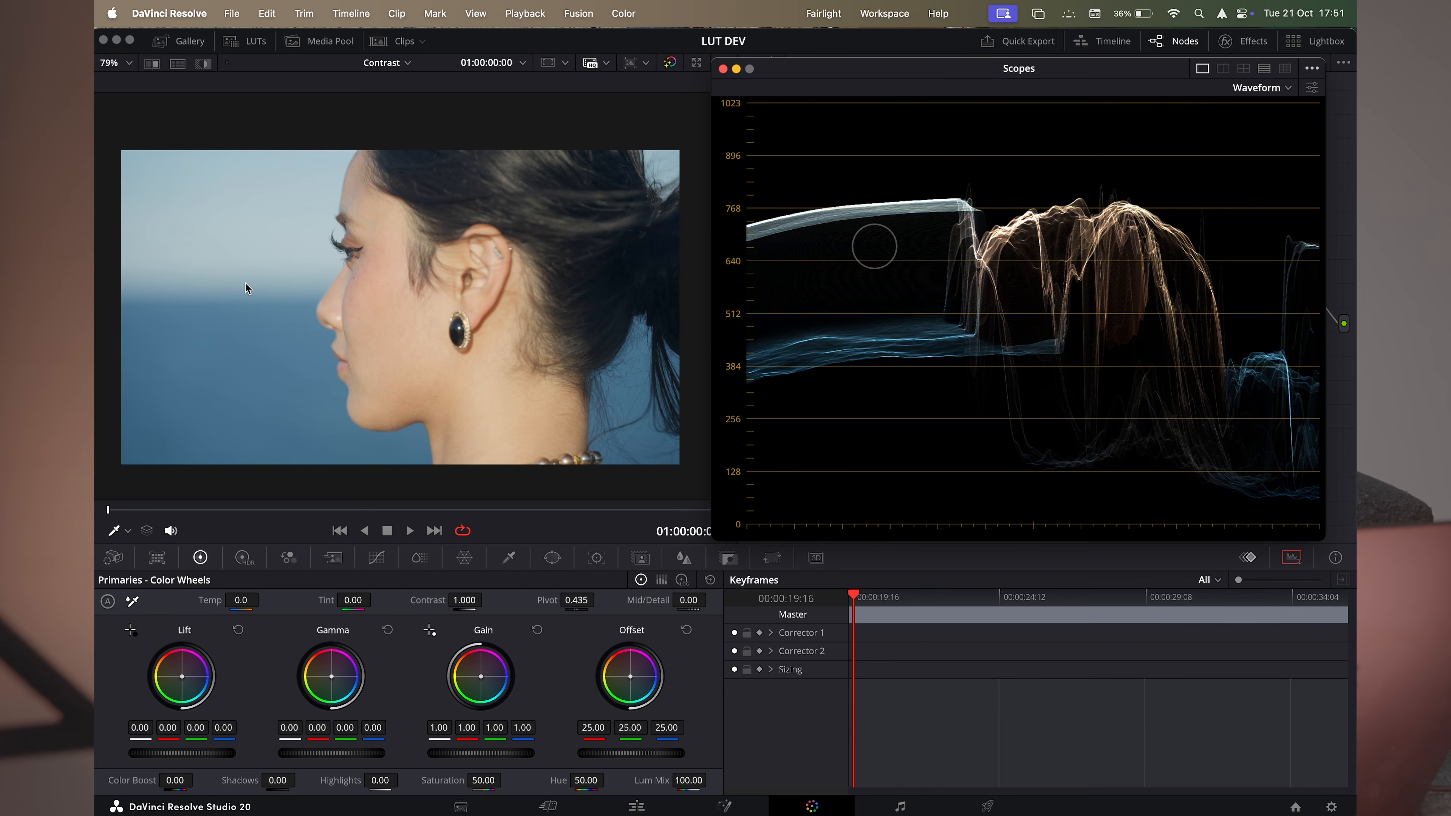
key("Down")
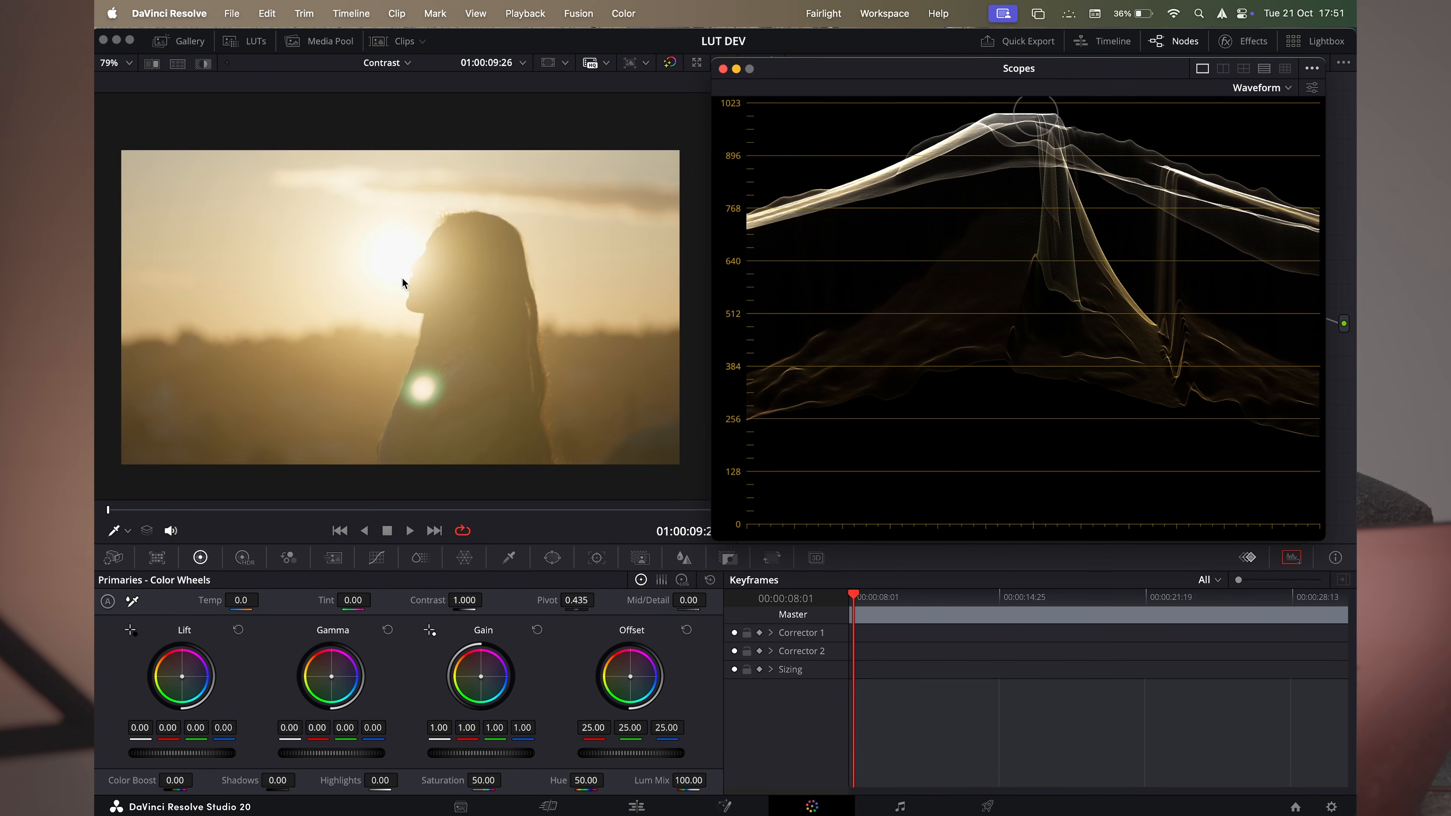
key("space")
key("space")
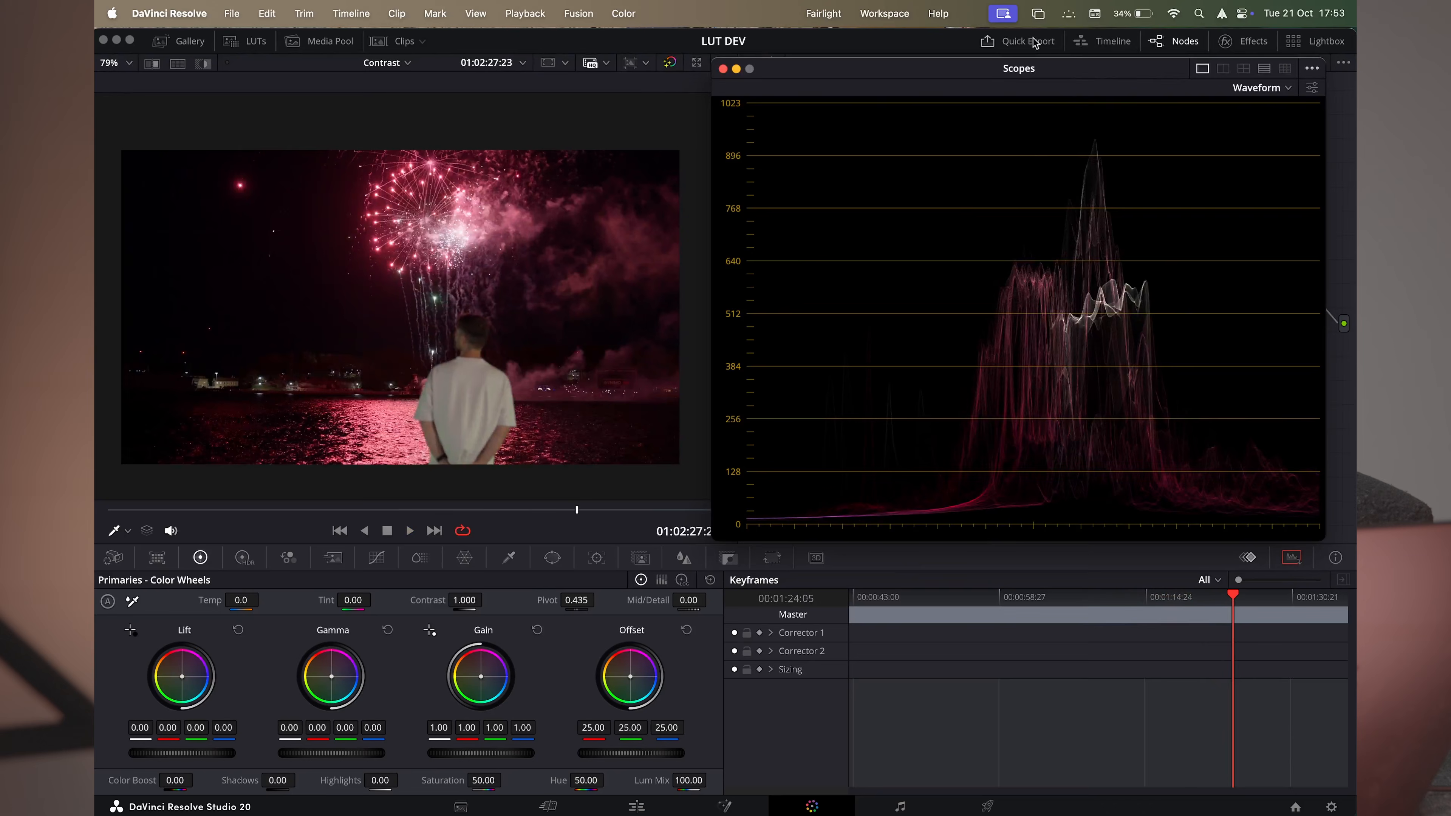
Open the waveform display settings and turn off Colorize
left_click(1313, 87)
left_click(1175, 152)
left_click(1175, 153)
left_click(1176, 153)
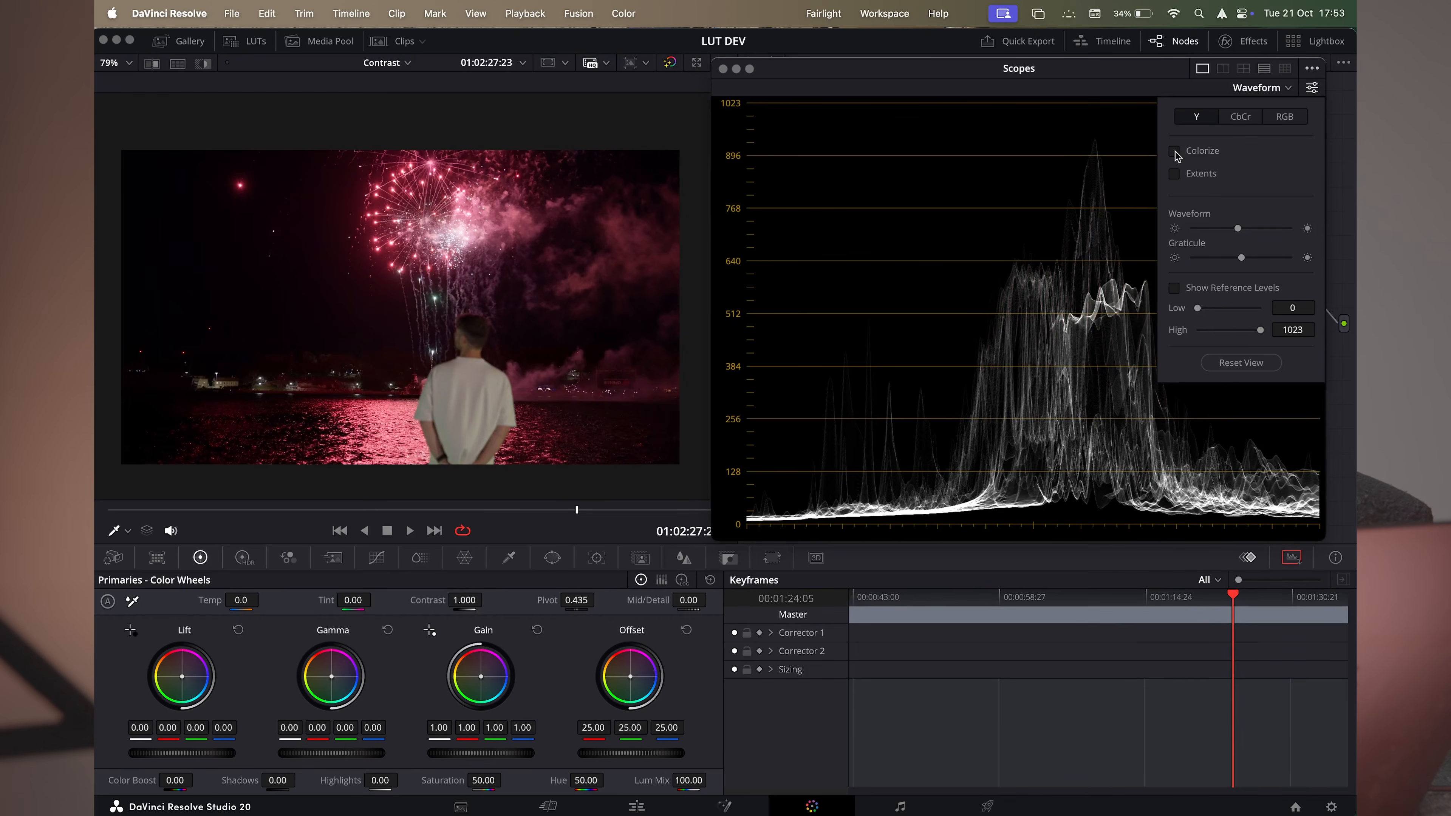
Play and pause the fireworks clip to examine its uncolored luma waveform, and toggle Colorize
key("space")
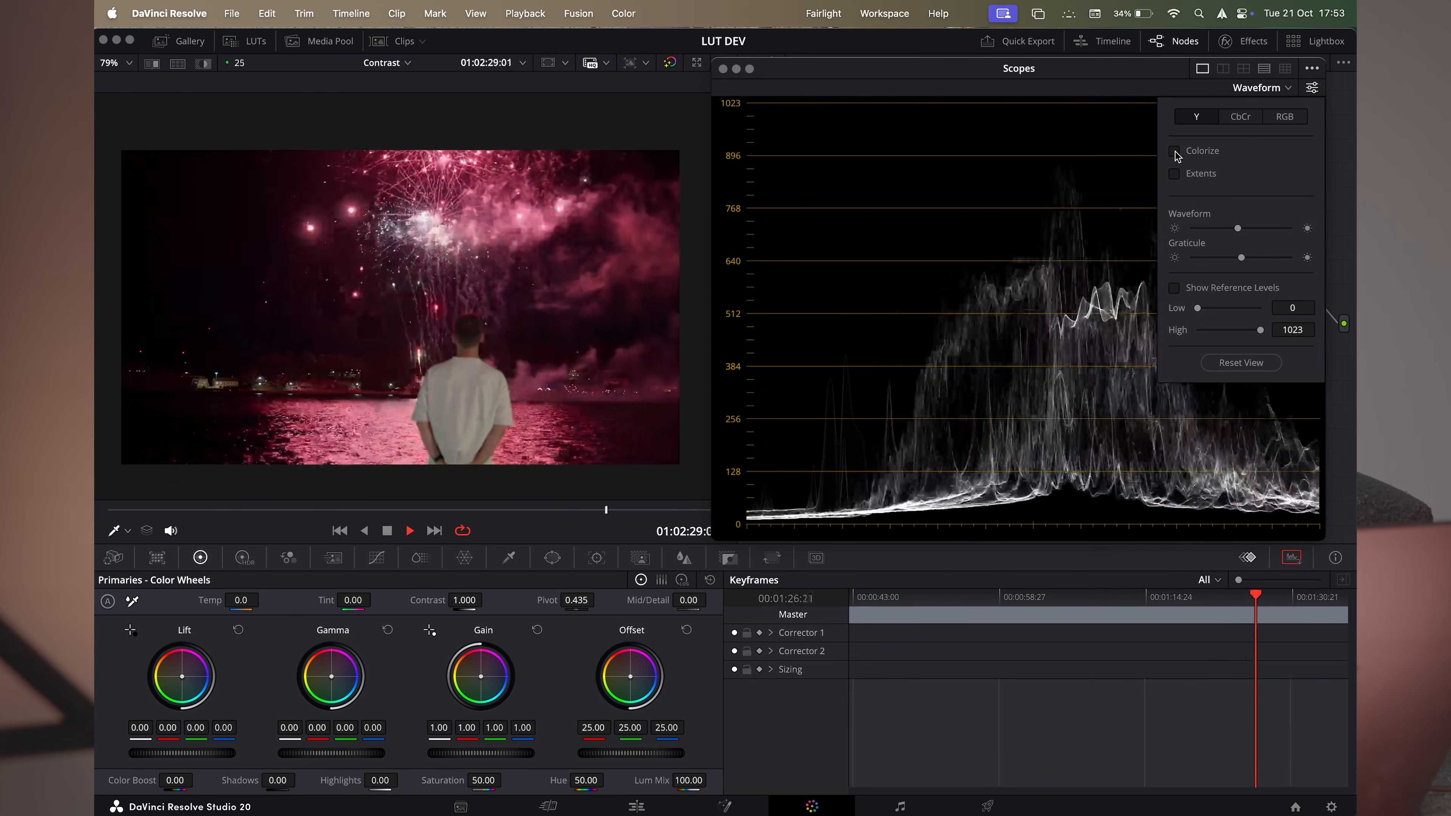
key("space")
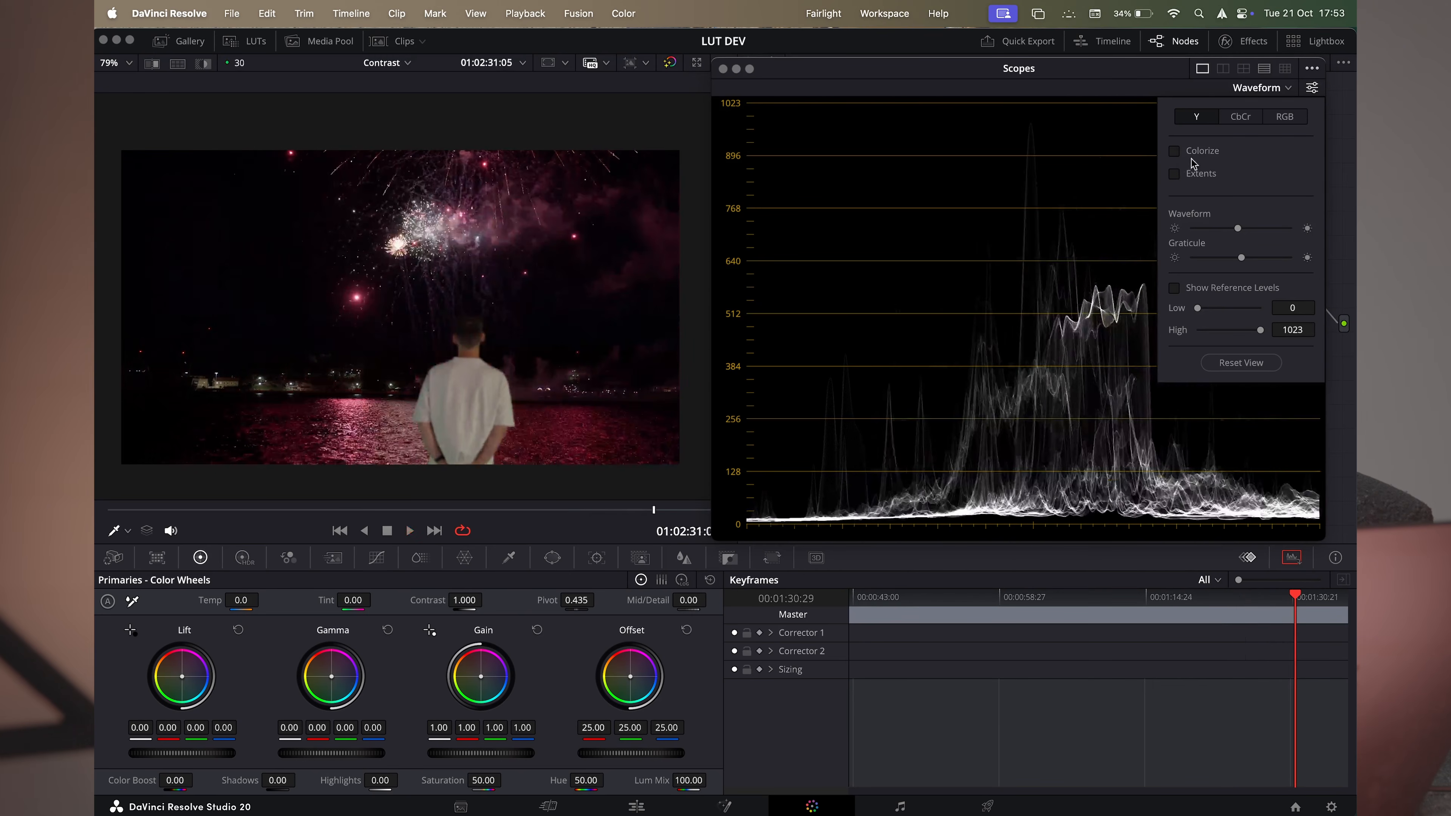
key("space")
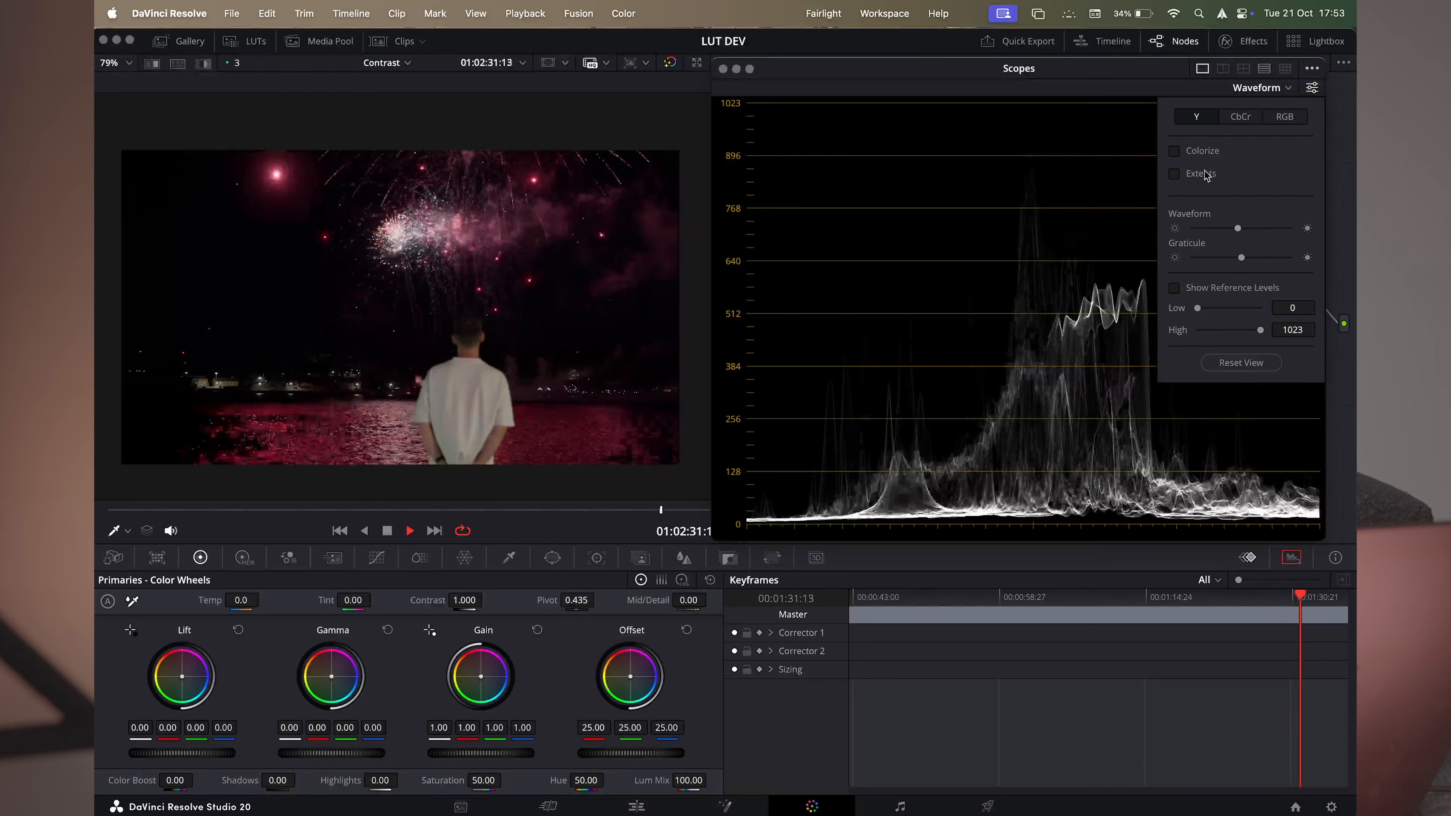
key("space")
left_click(1175, 151)
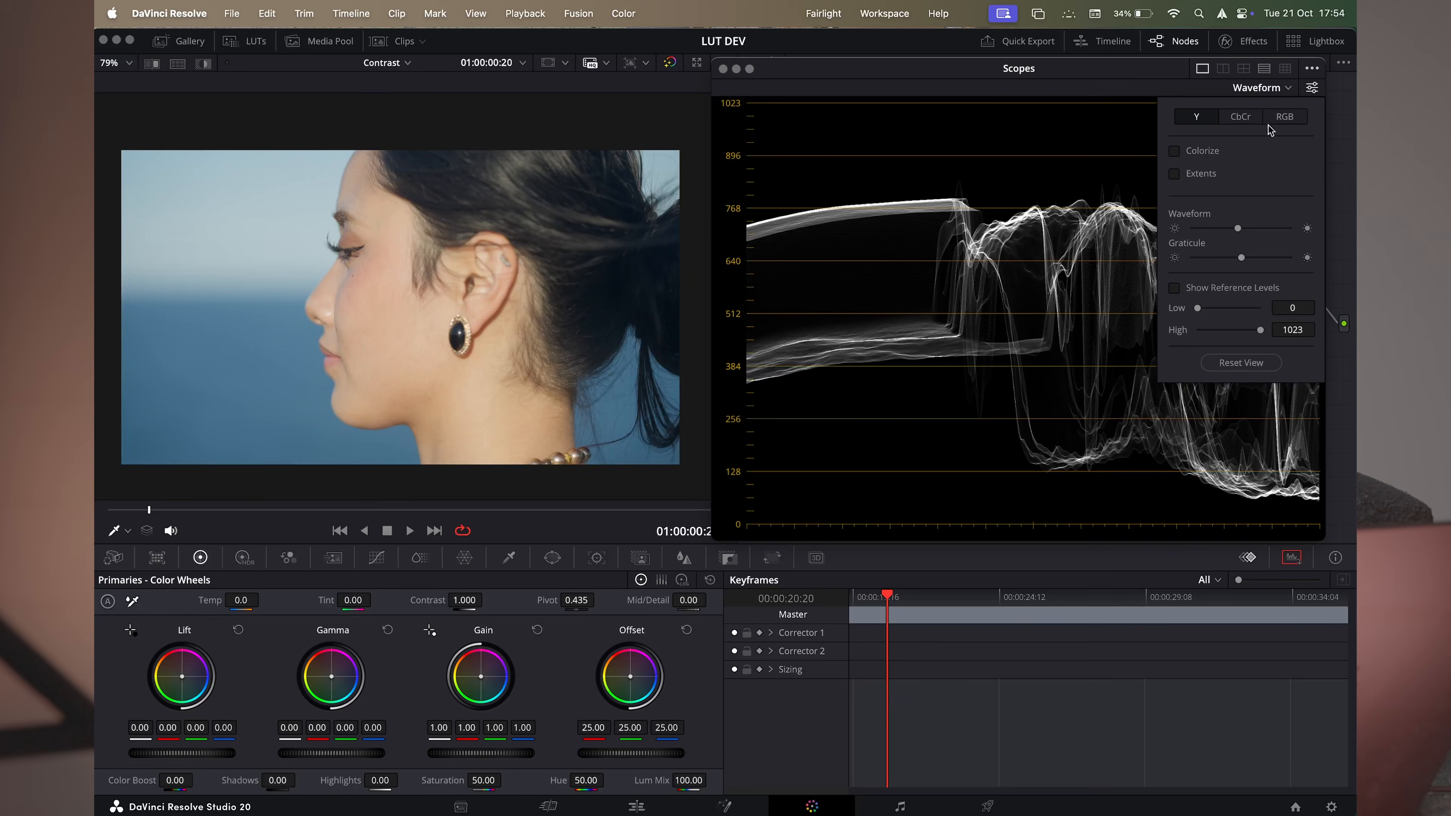
Raise the waveform trace brightness well above the middle and the graticule brightness slightly
left_click(1313, 87)
left_click(1313, 88)
mouse_move(1239, 233)
left_mouse_down()
mouse_move(1194, 233)
mouse_move(1293, 231)
left_mouse_up()
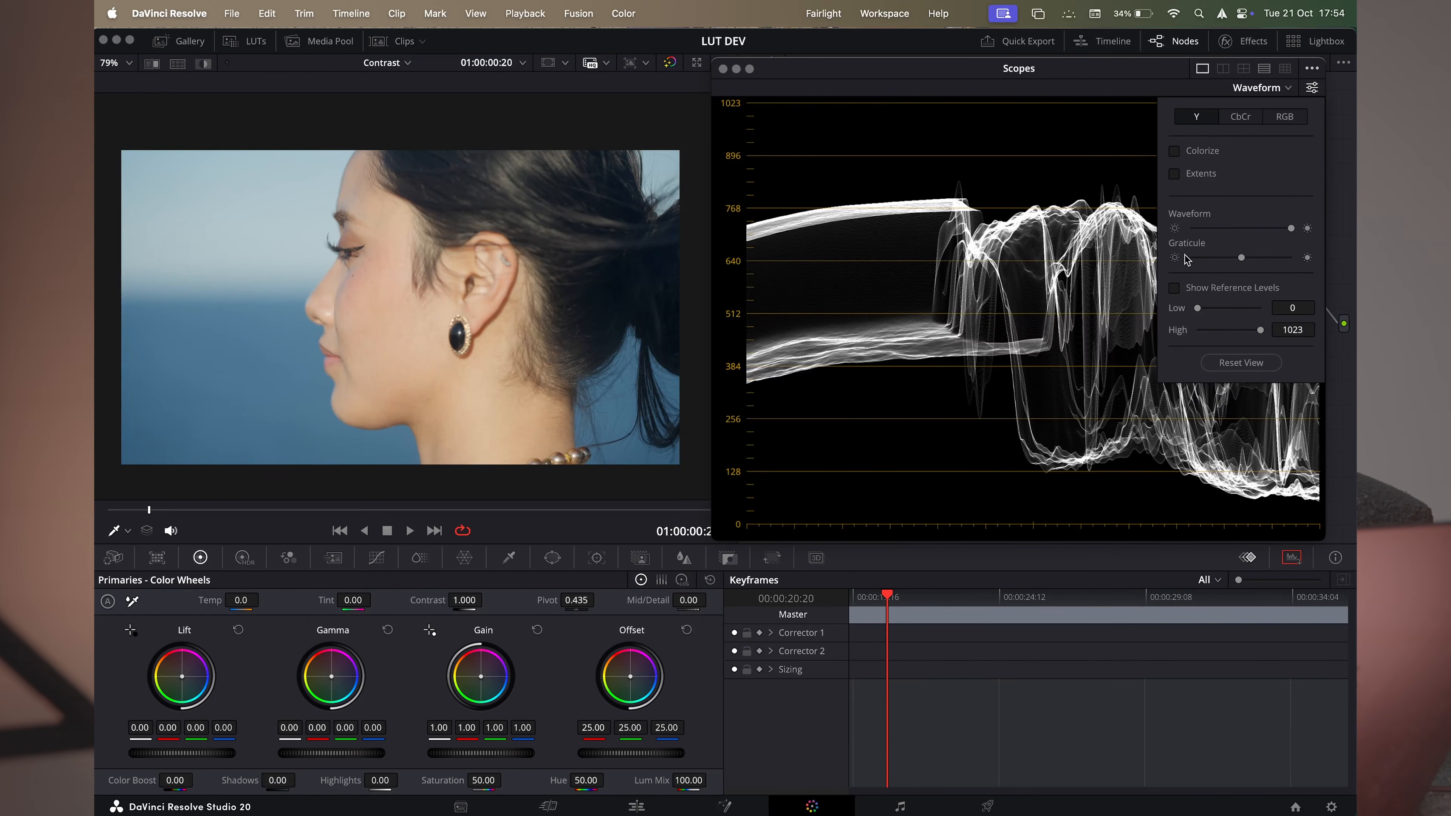
mouse_move(1243, 263)
left_mouse_down()
mouse_move(1187, 267)
mouse_move(1331, 268)
mouse_move(1243, 275)
left_mouse_up()
mouse_move(1292, 230)
left_mouse_down()
mouse_move(1265, 233)
mouse_move(1272, 243)
left_mouse_up()
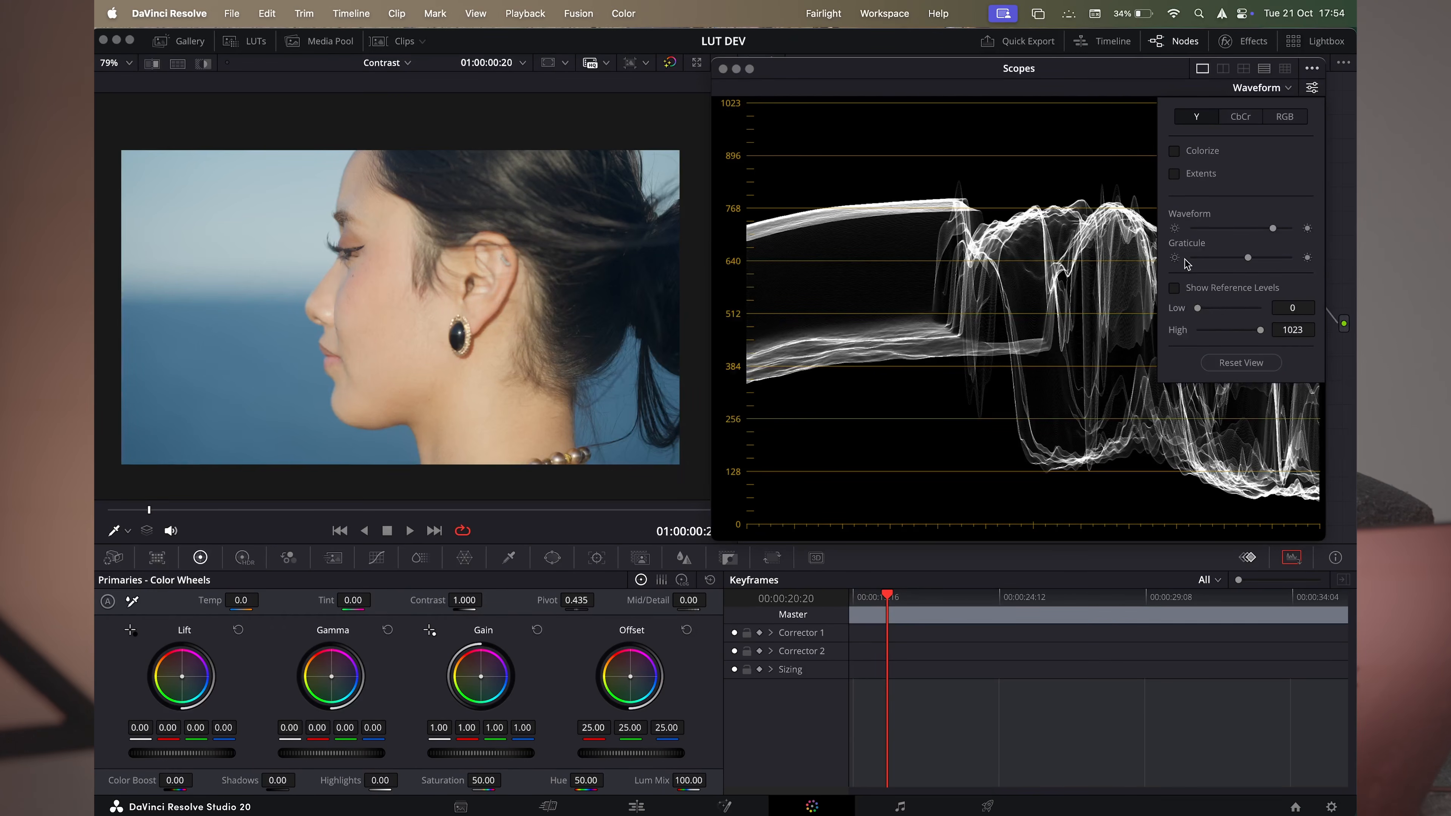
Show the waveform's reference levels and set the high reference level to 987
left_click(1174, 288)
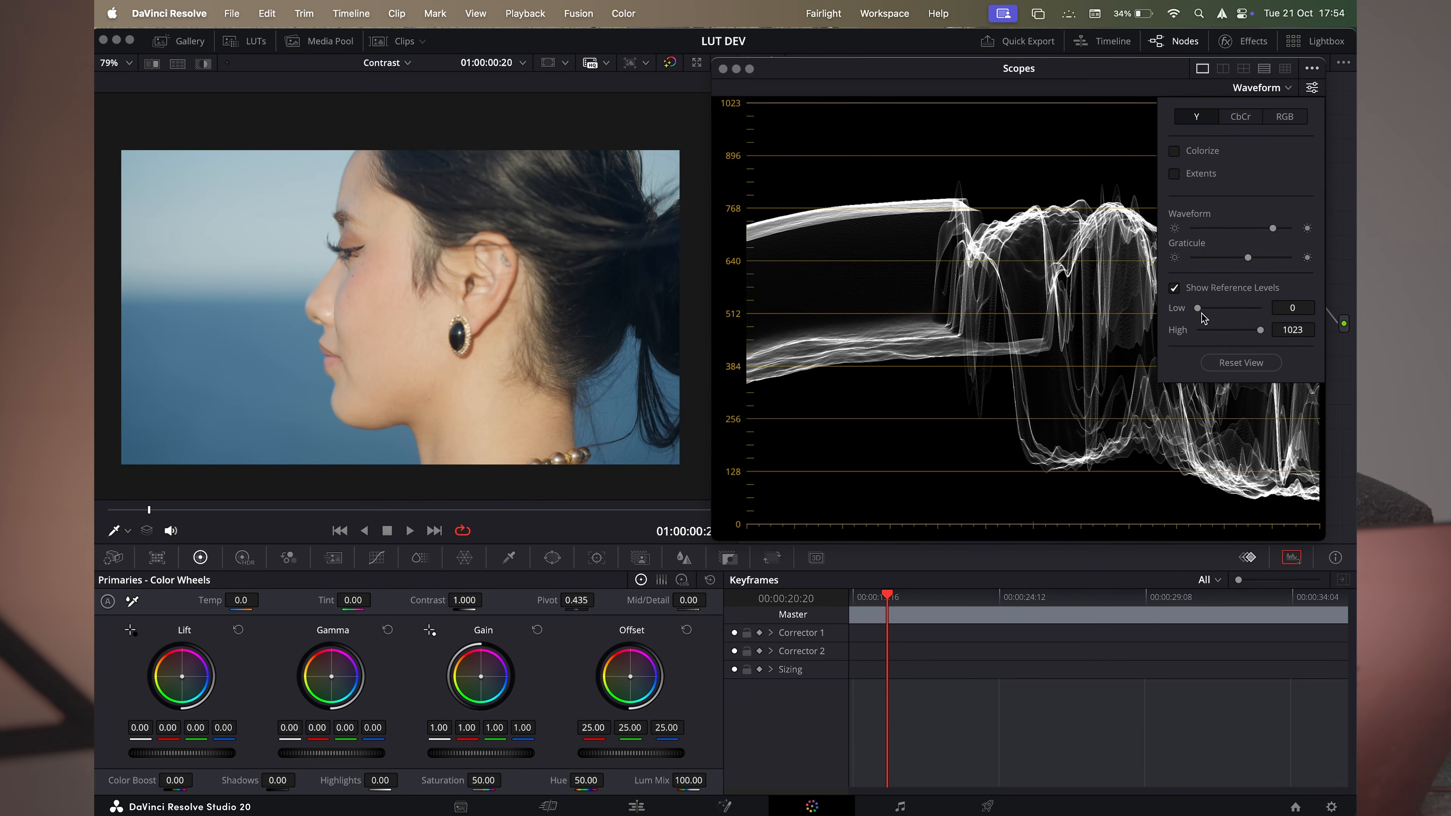
left_click_drag(1197, 312, 1163, 322)
mouse_move(1261, 336)
left_mouse_down()
mouse_move(1248, 335)
mouse_move(1270, 317)
left_mouse_up()
Change the waveform scale style to Video Level Scopes
left_click(1310, 69)
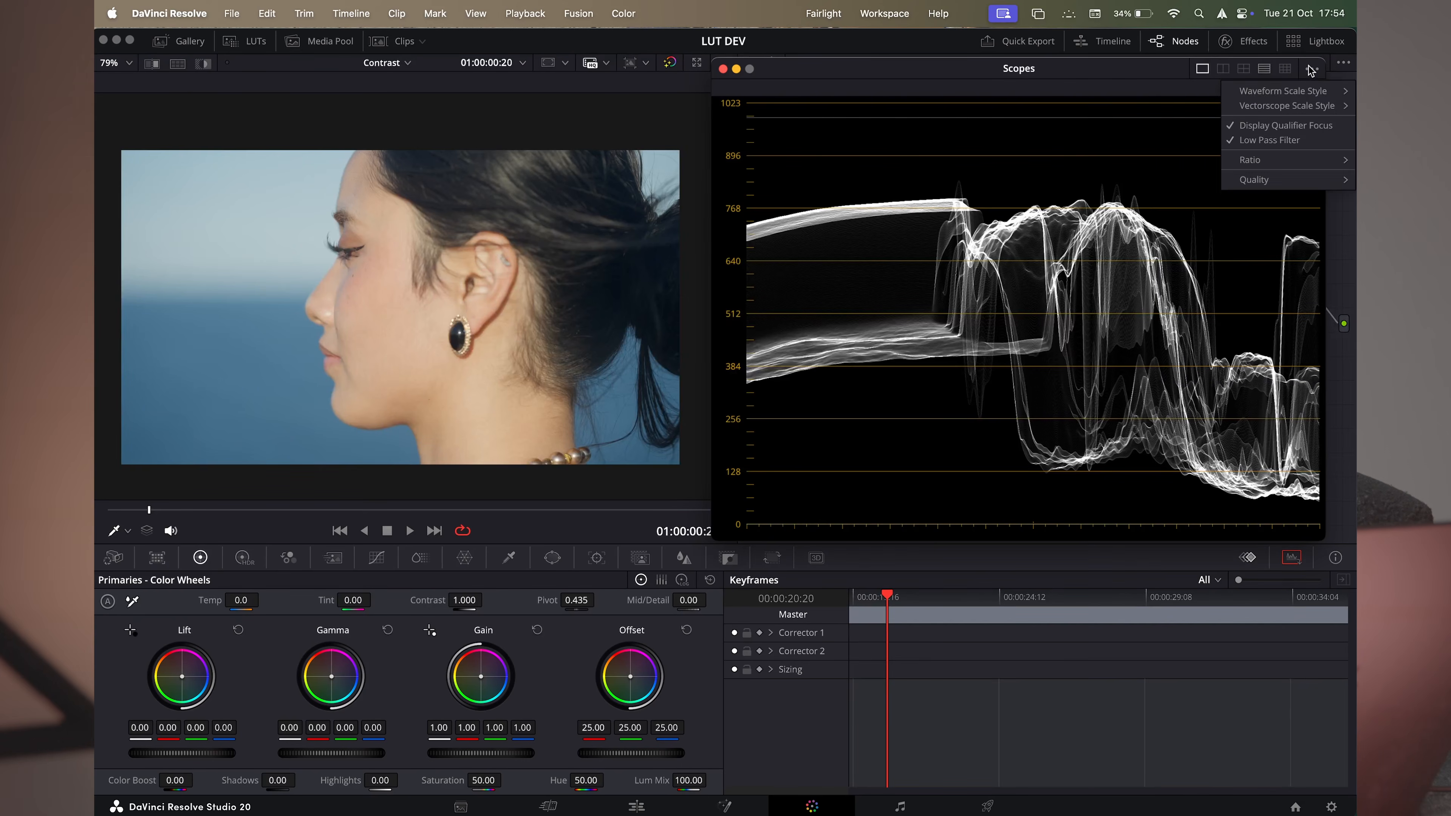
left_click(1312, 68)
left_click(1312, 69)
mouse_move(1282, 91)
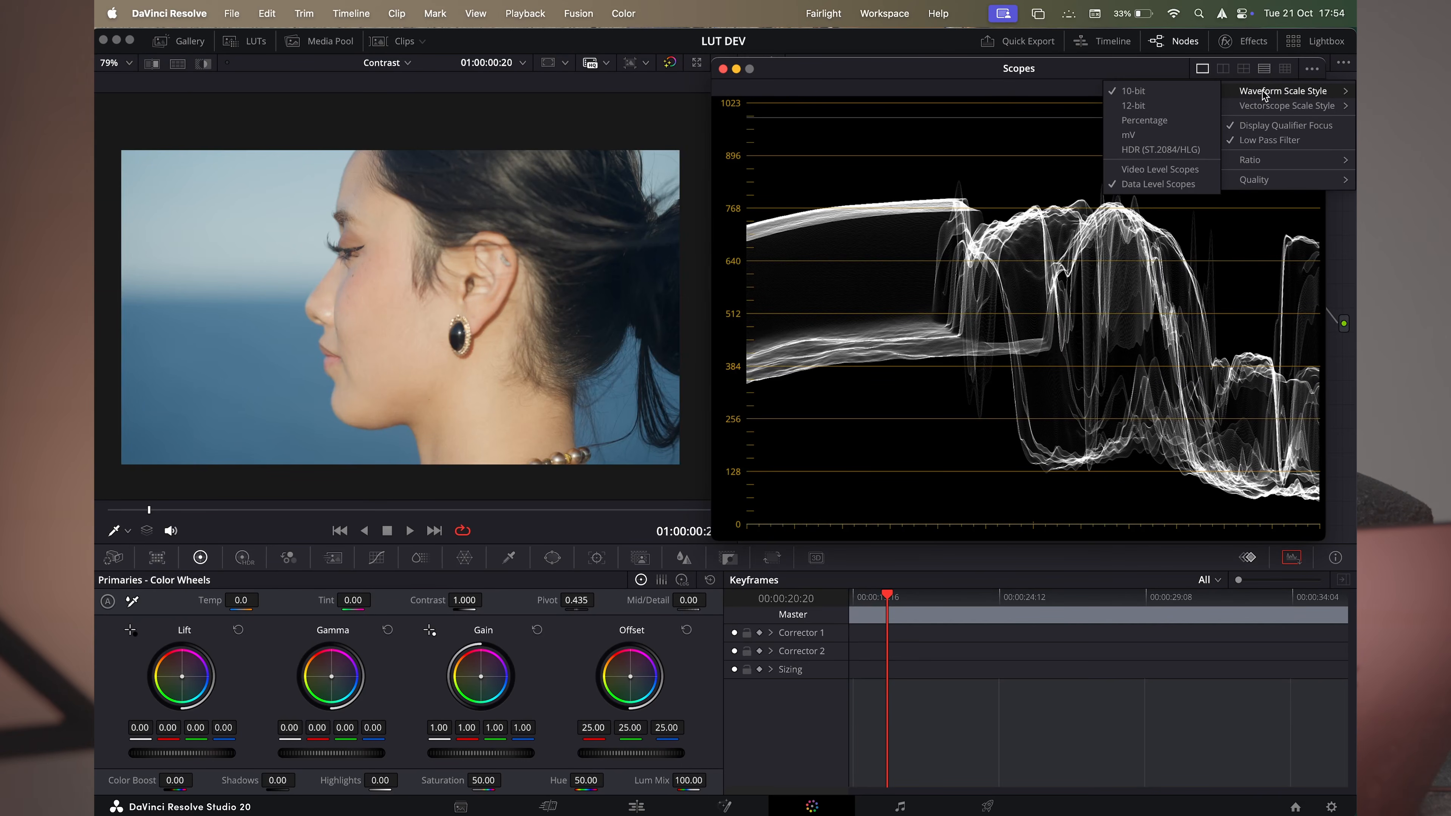
left_click(1140, 169)
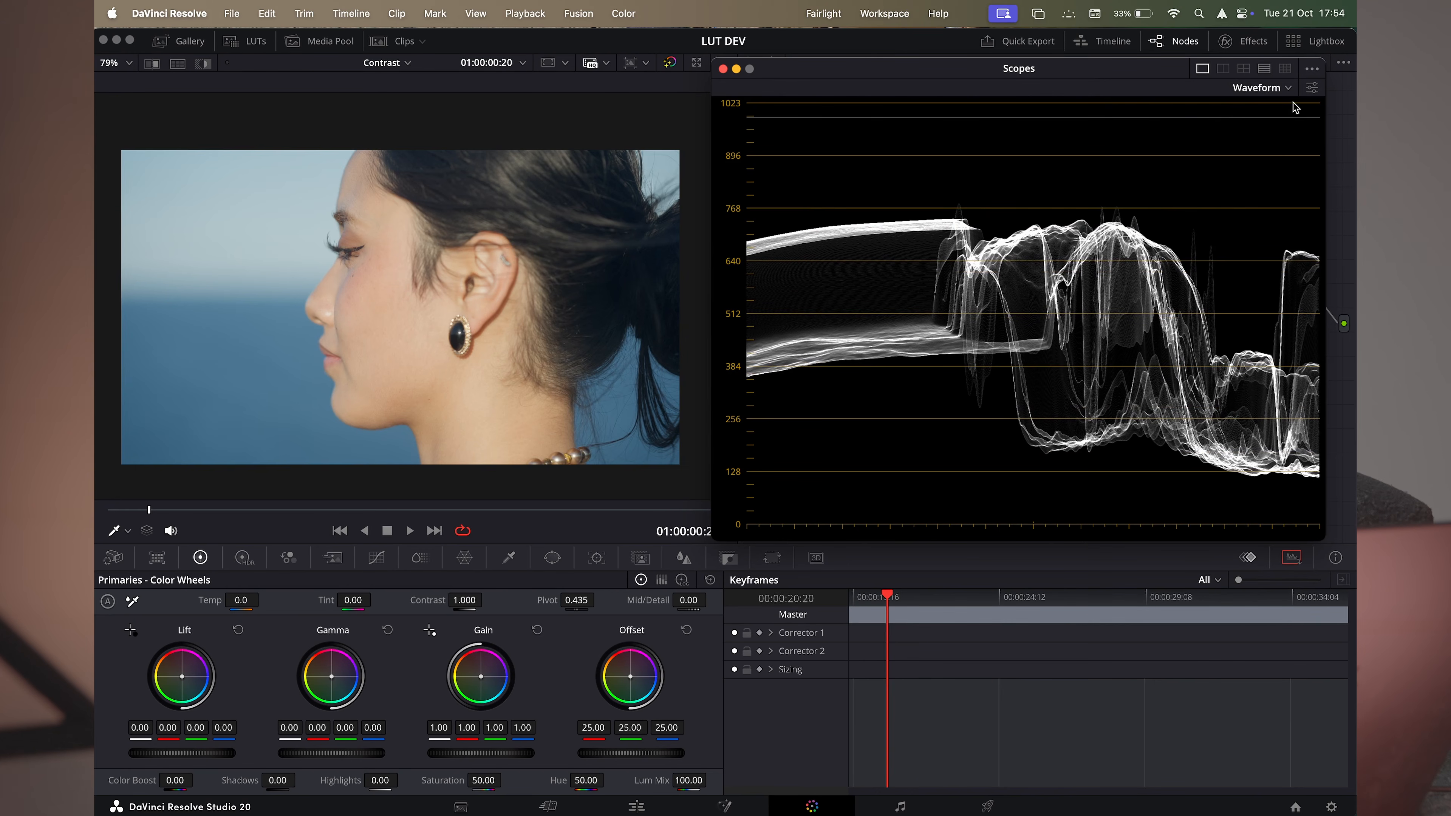
Set the waveform's low reference level to 64
left_click(1312, 89)
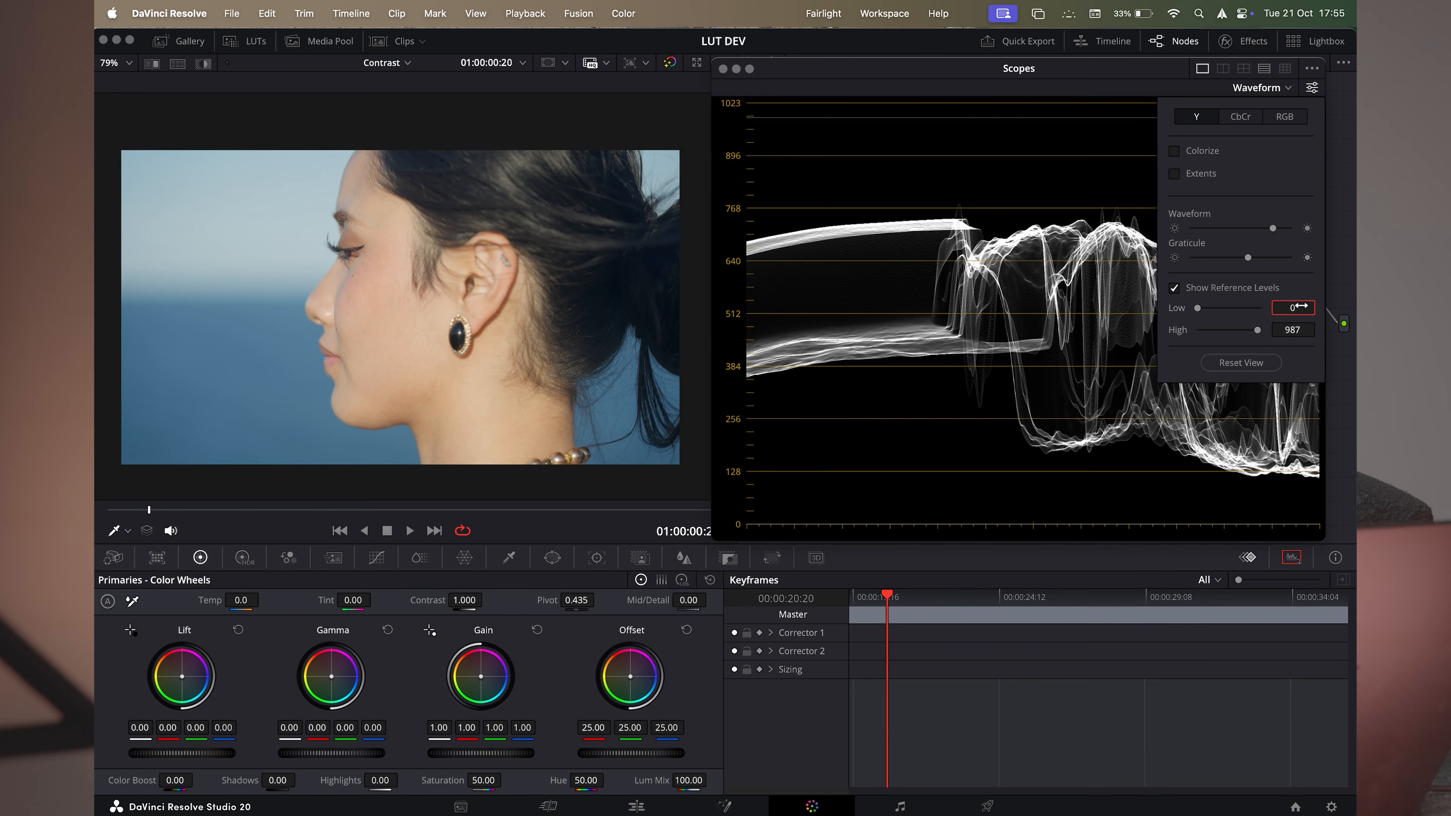
type("64")
key("Return")
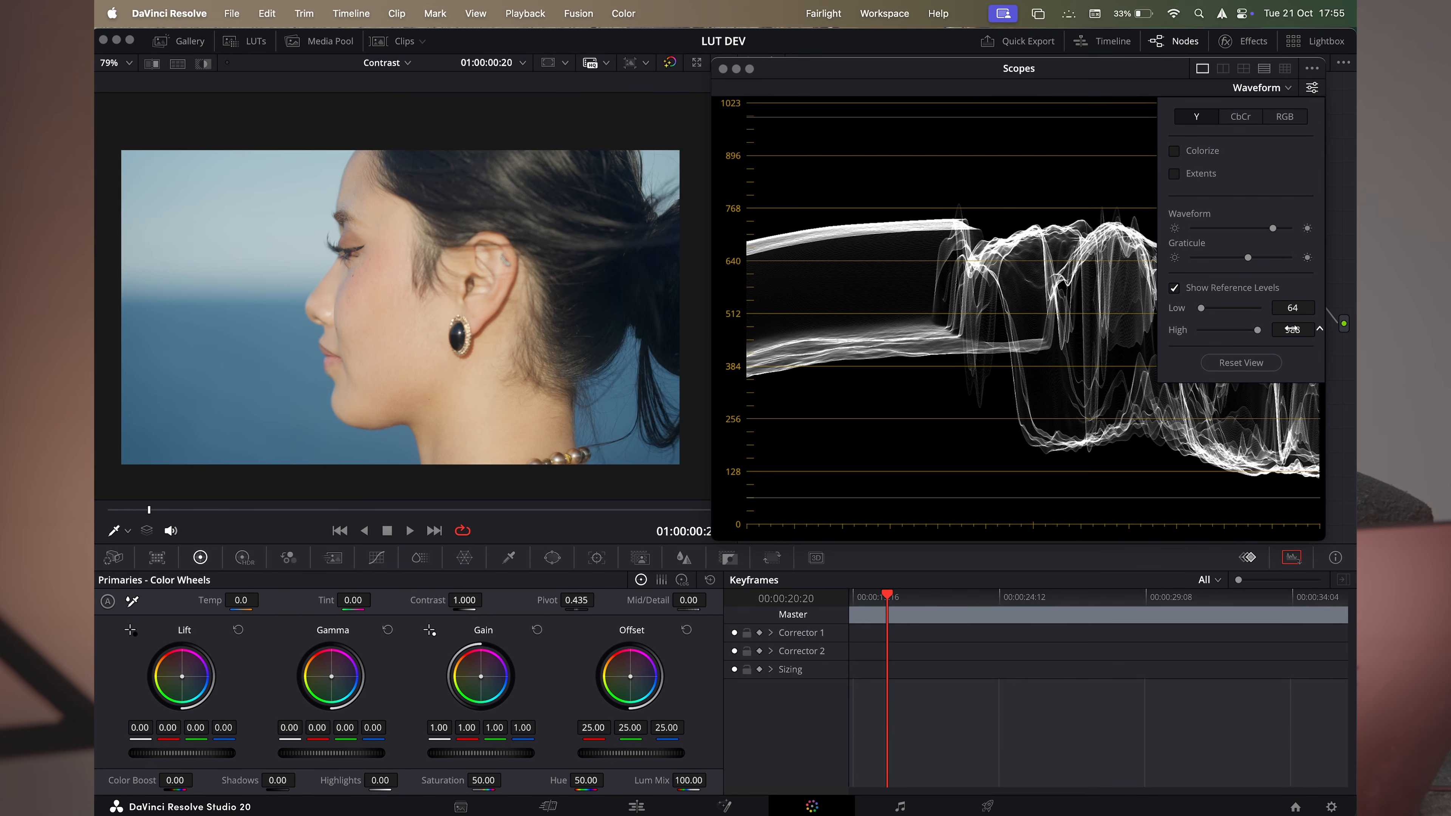
Set the waveform's high reference level to 940 and close the waveform settings
left_click(1293, 329)
type("940")
key("Return")
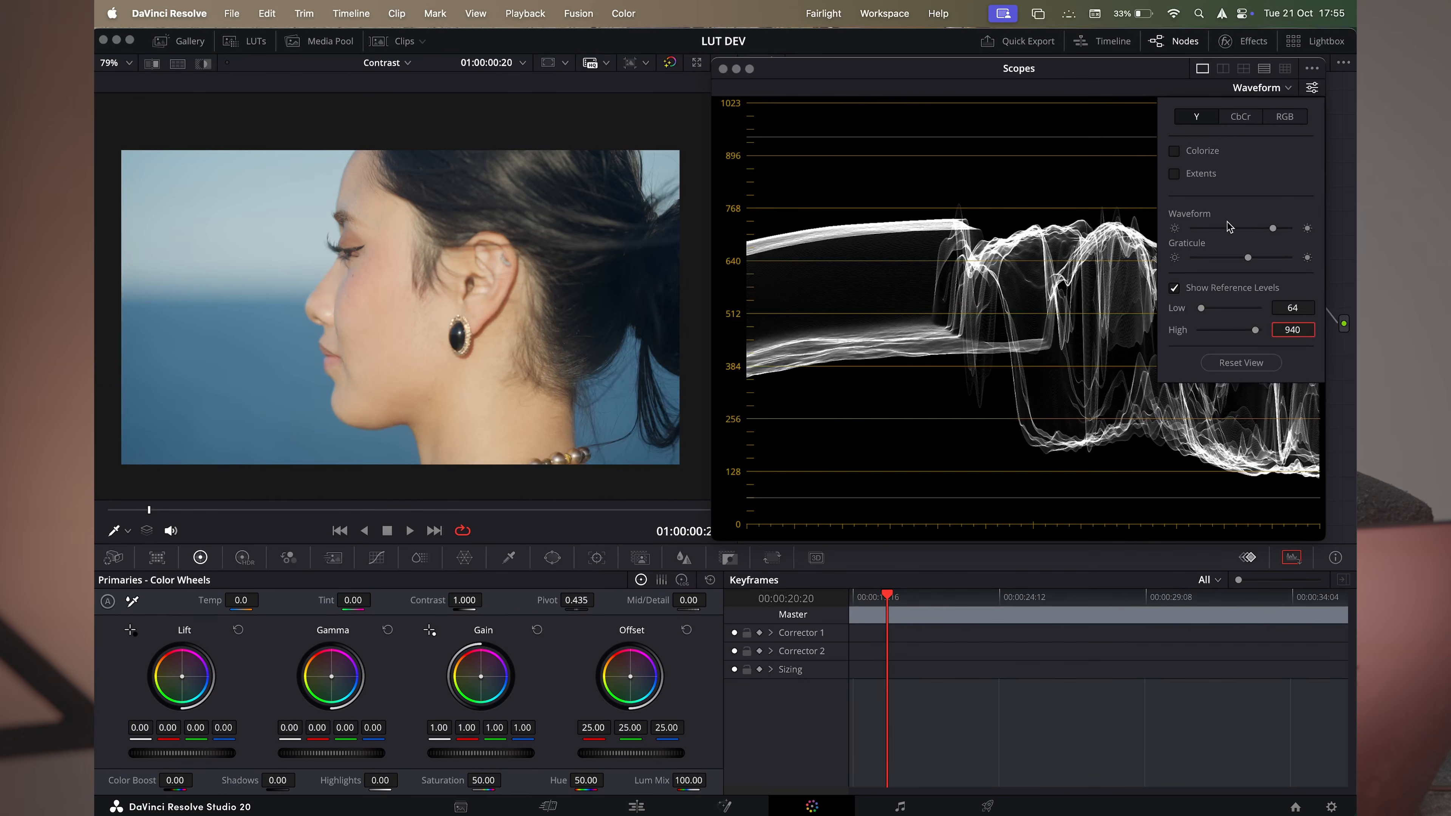
left_click(1313, 88)
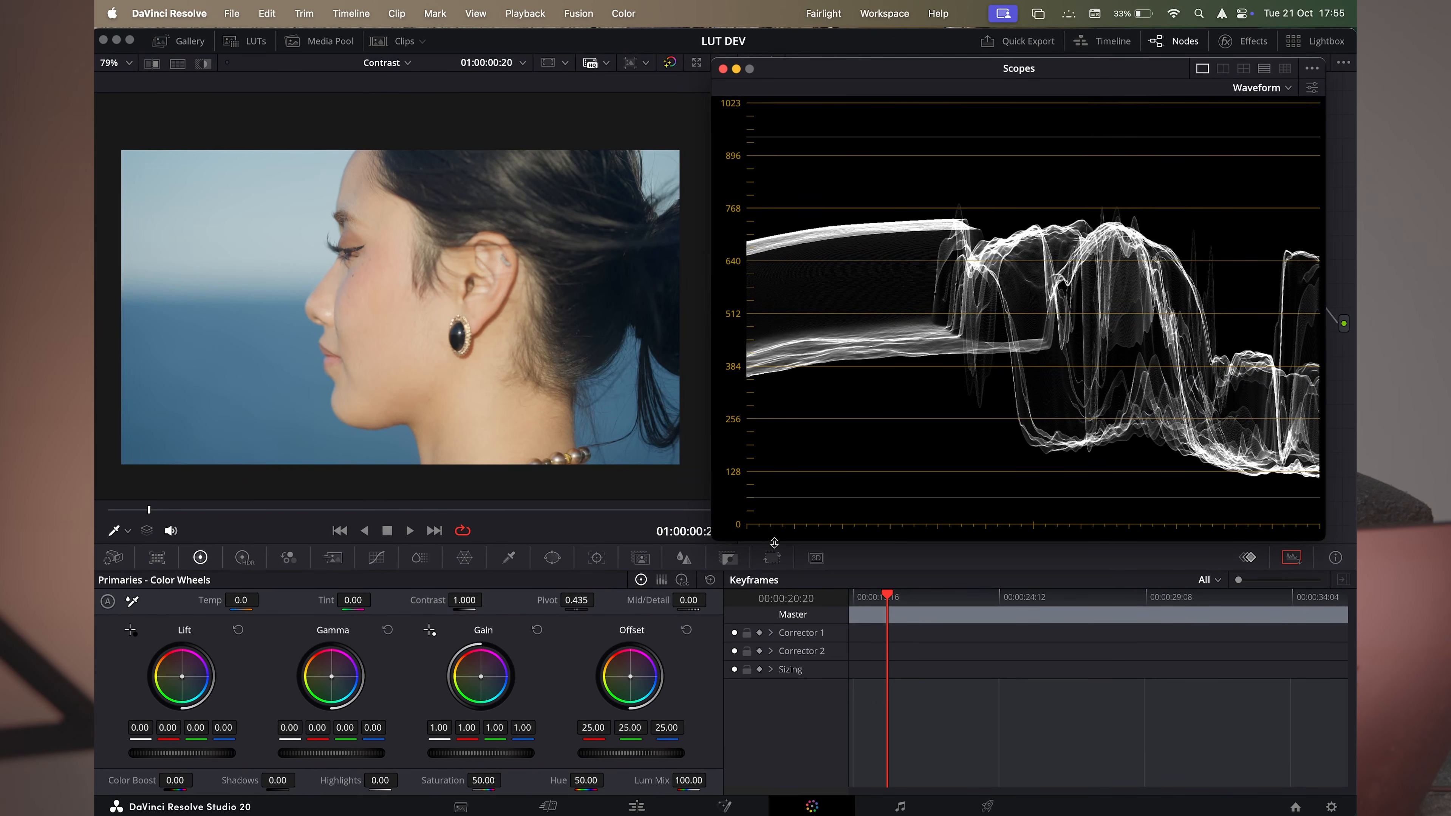
left_click(1312, 68)
mouse_move(1283, 90)
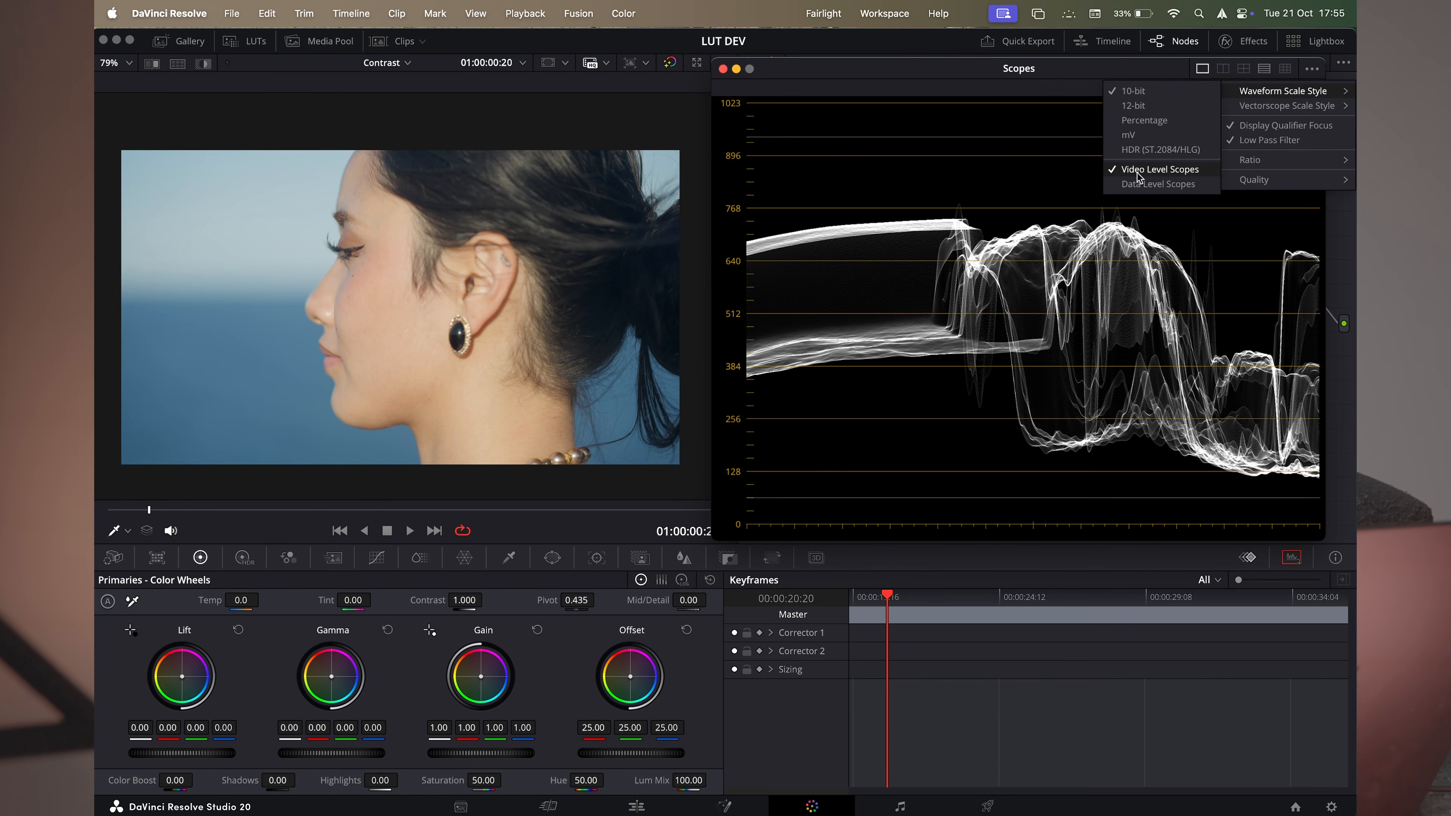
left_click(960, 181)
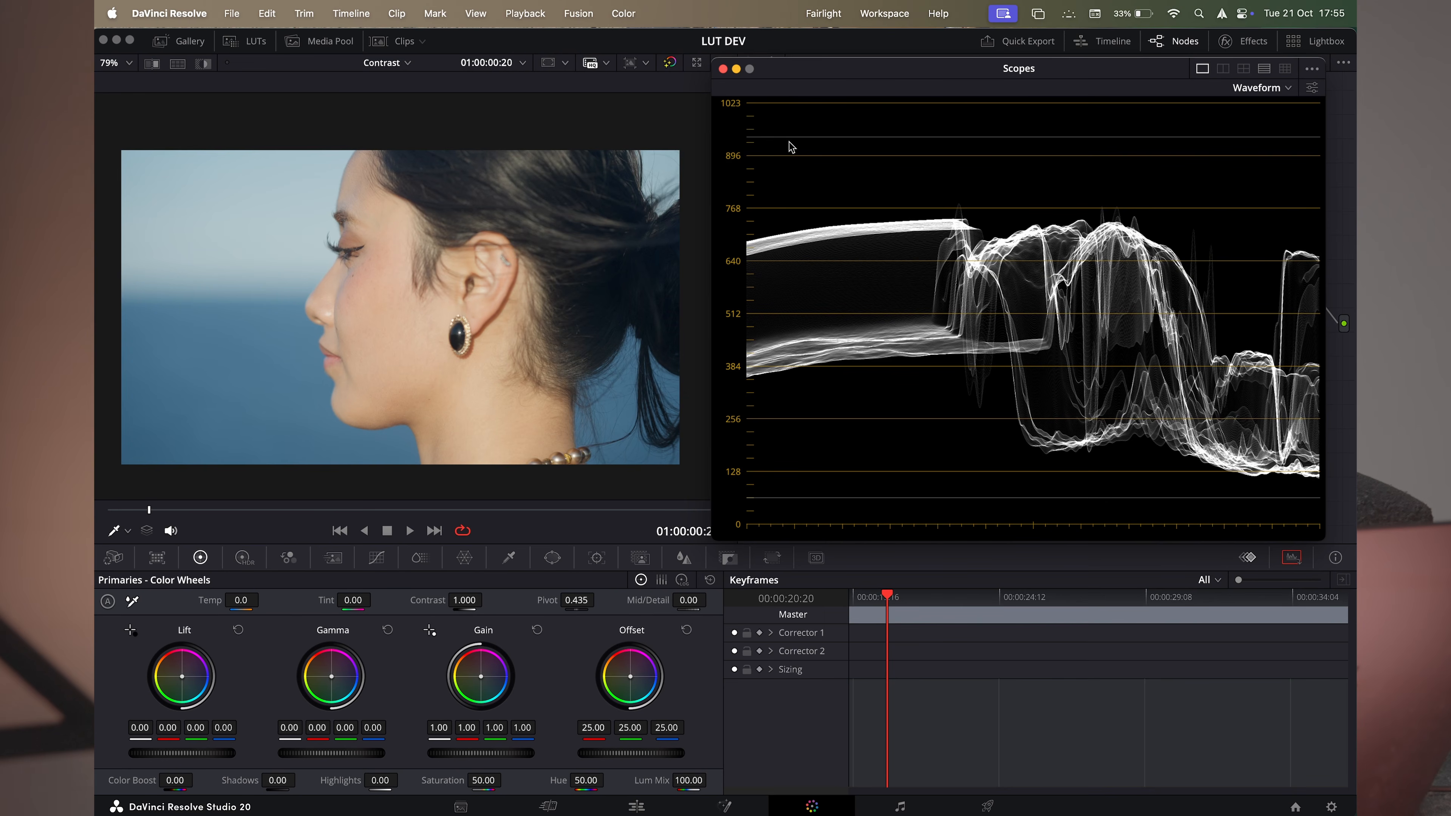
left_click(1312, 87)
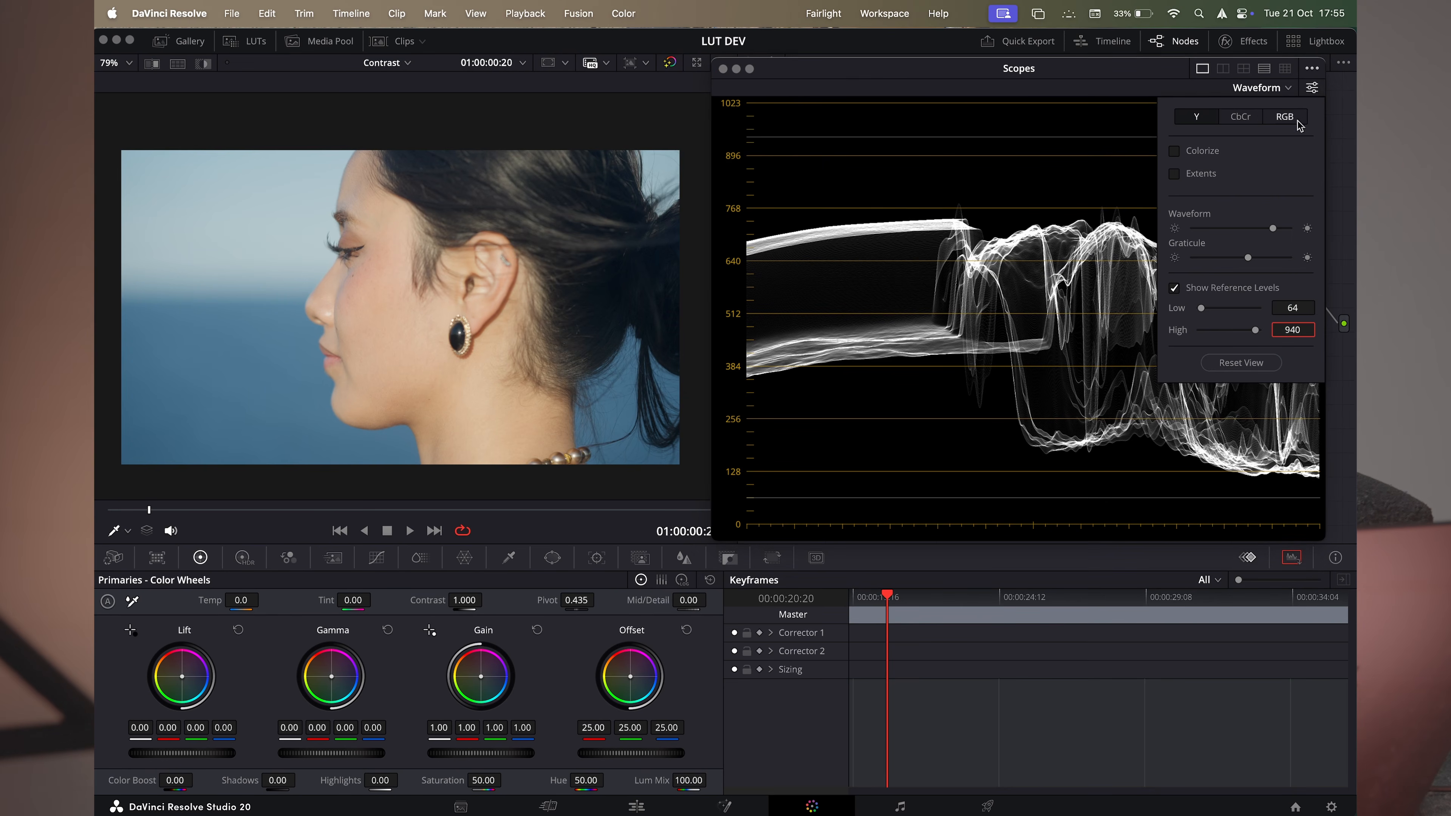
left_click(1312, 68)
mouse_move(1256, 107)
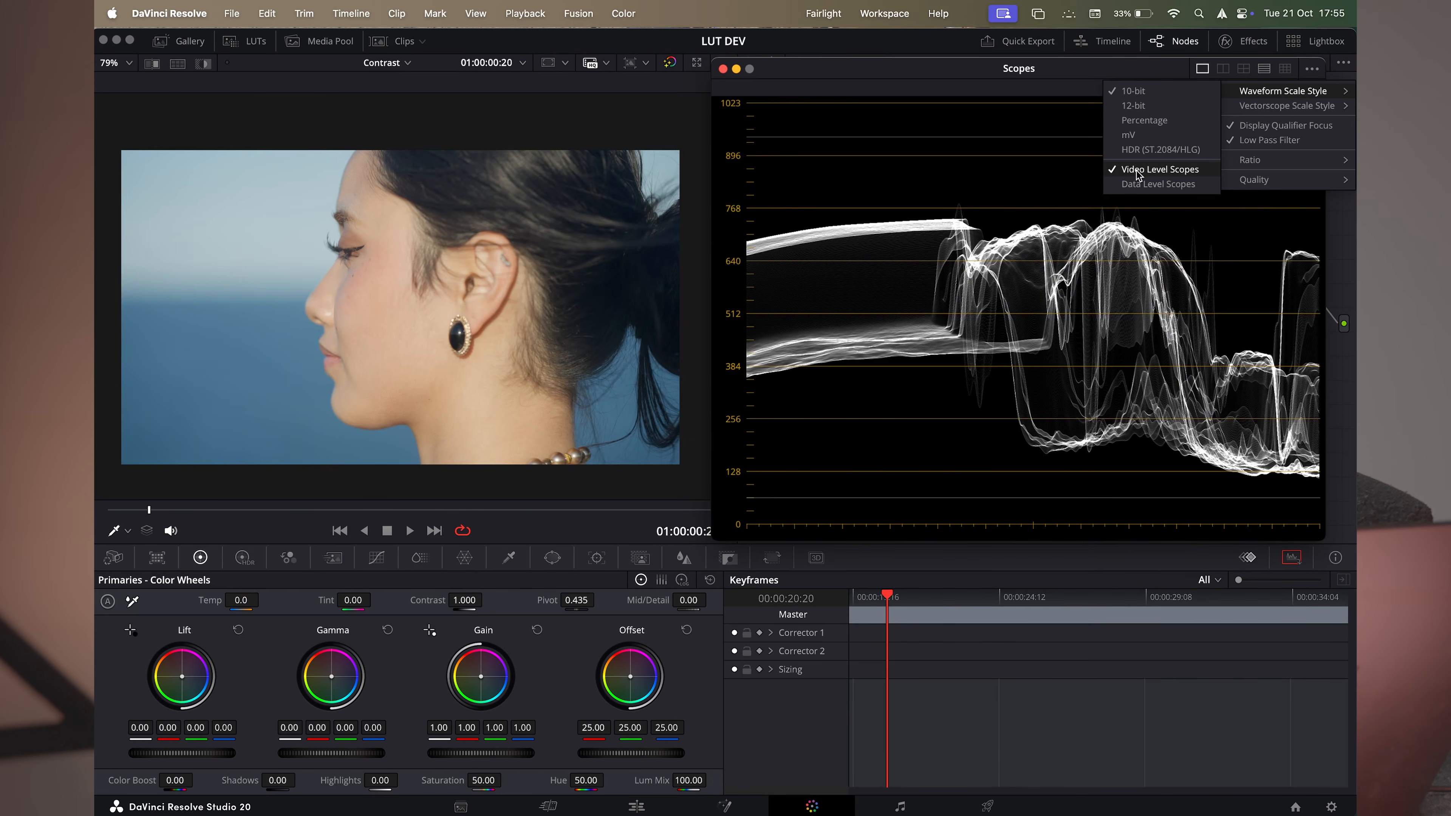
left_click(1312, 89)
left_click(1313, 87)
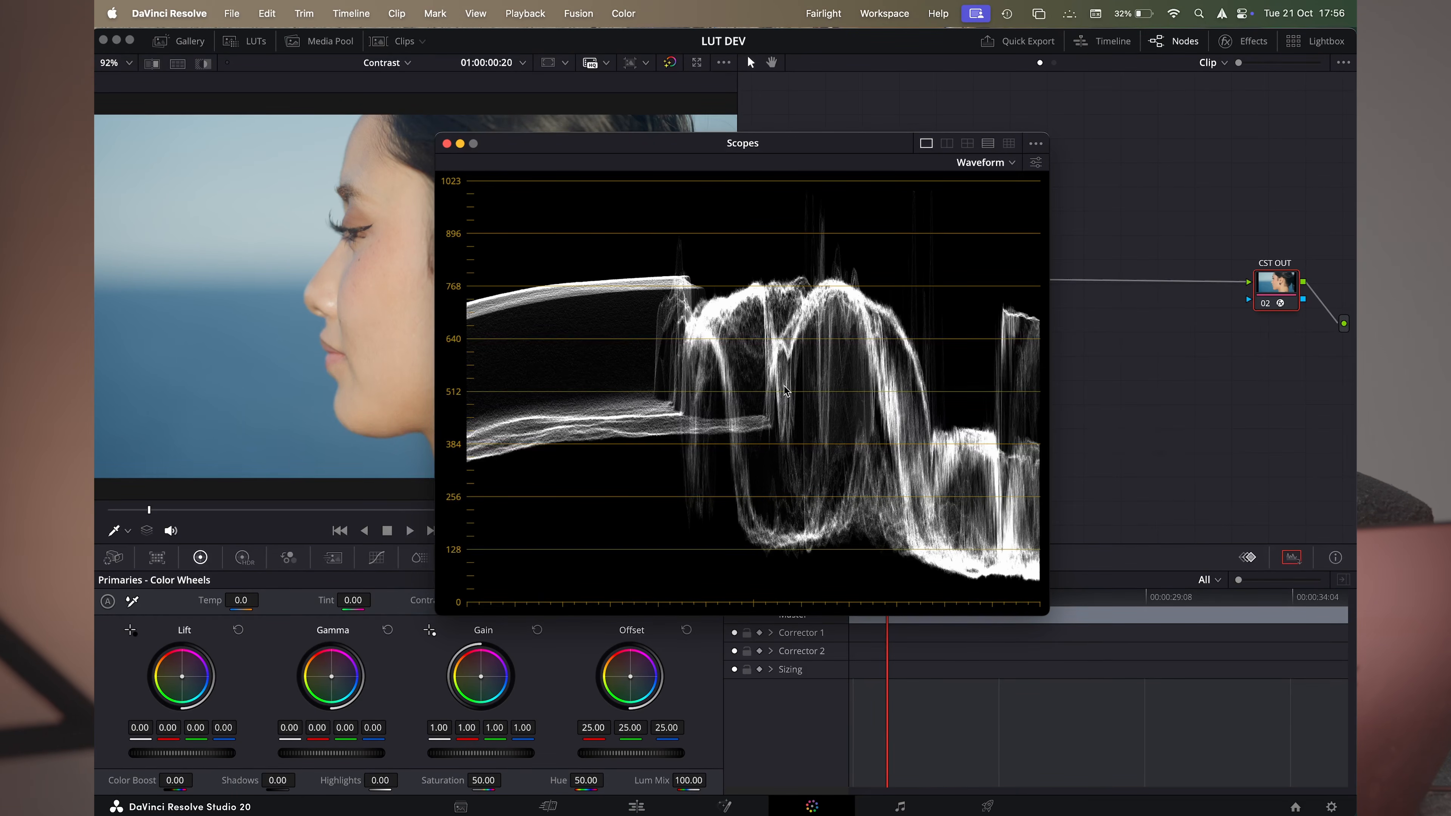
Examine the unfiltered waveform trace up close, including its highlight peaks and the separate bands of the sky and water
scroll(848, 408, "up", 2)
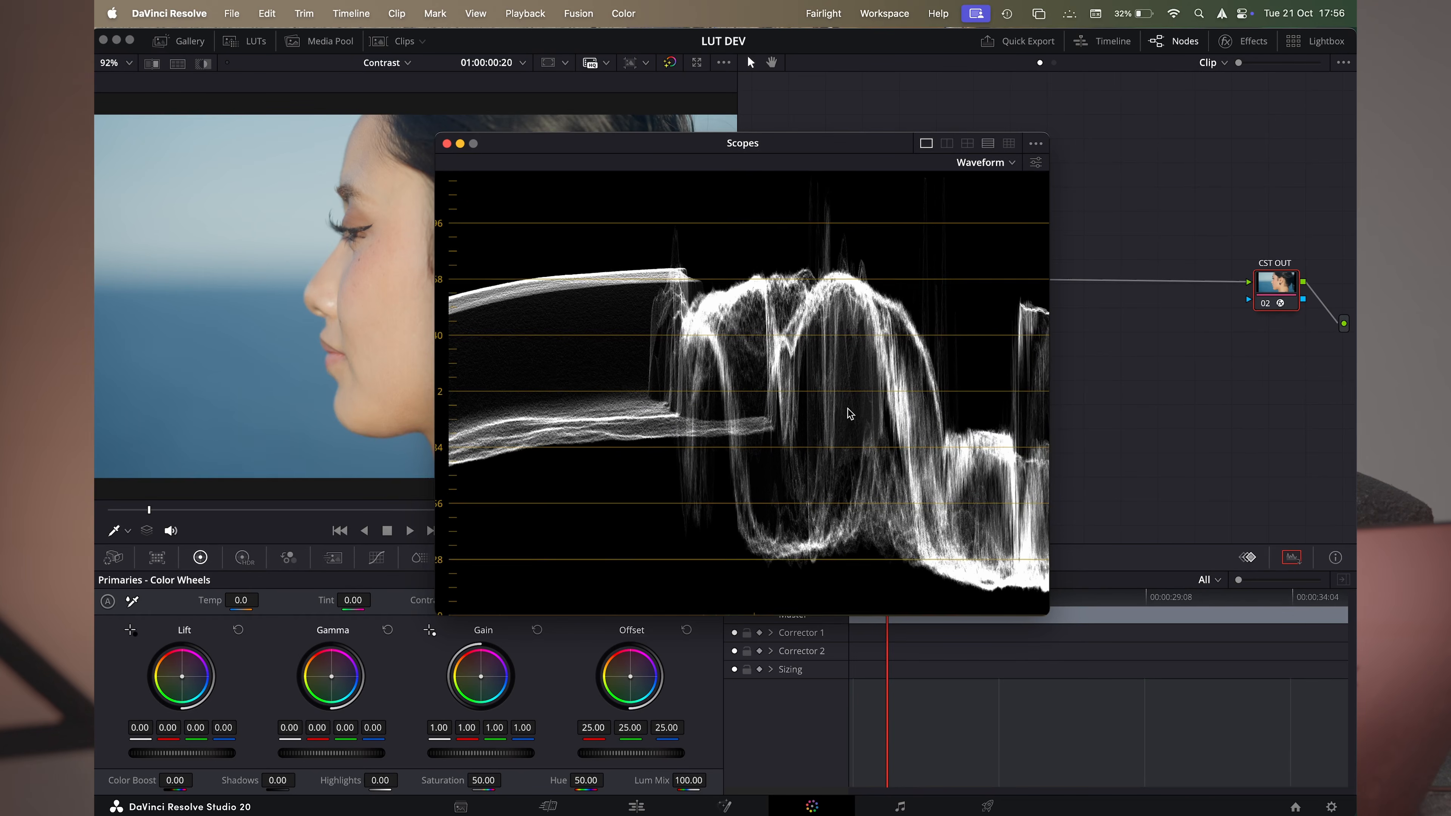
scroll(848, 409, "up", 3)
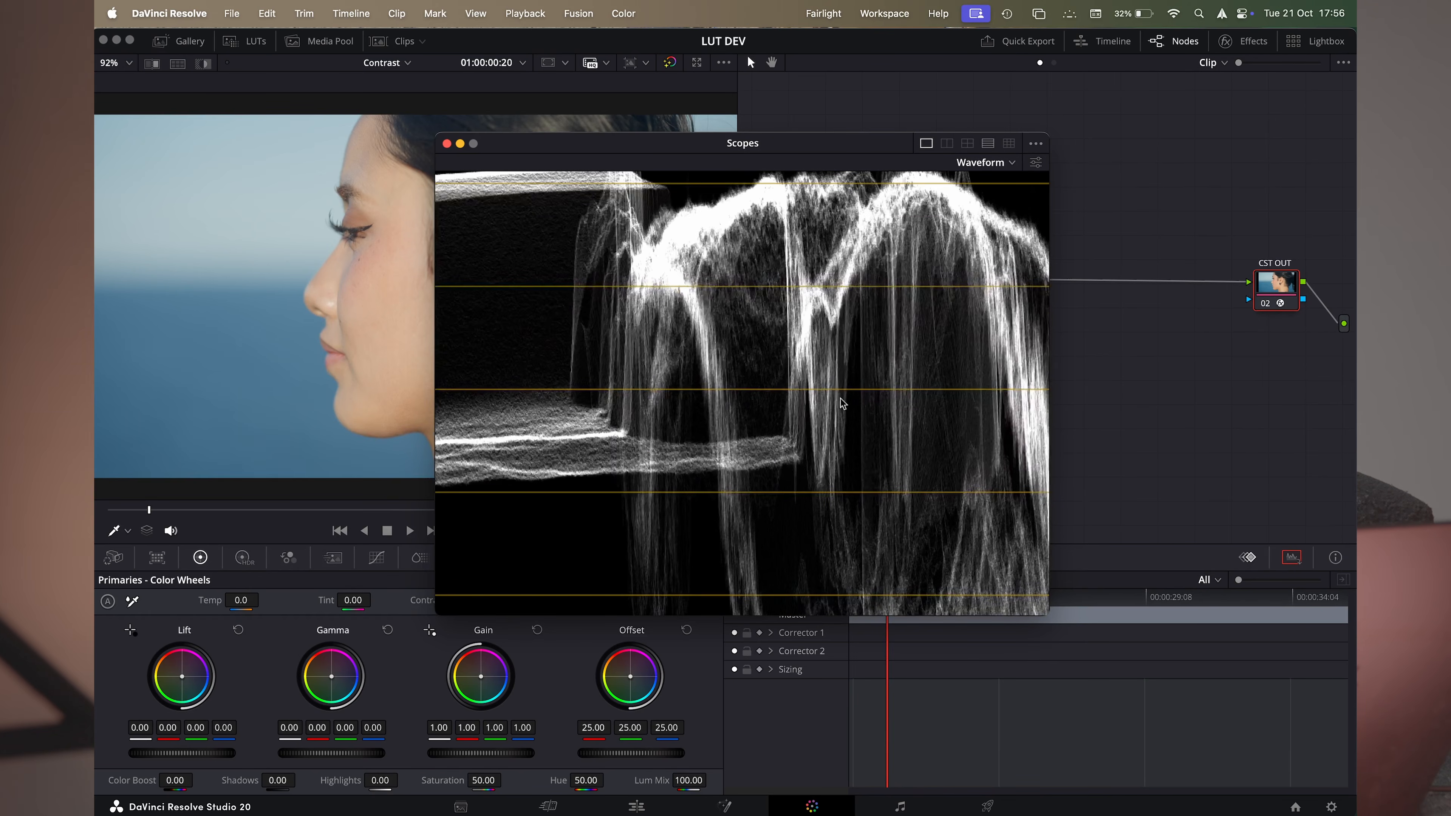
left_click_drag(612, 332, 724, 370)
left_click_drag(946, 338, 823, 380)
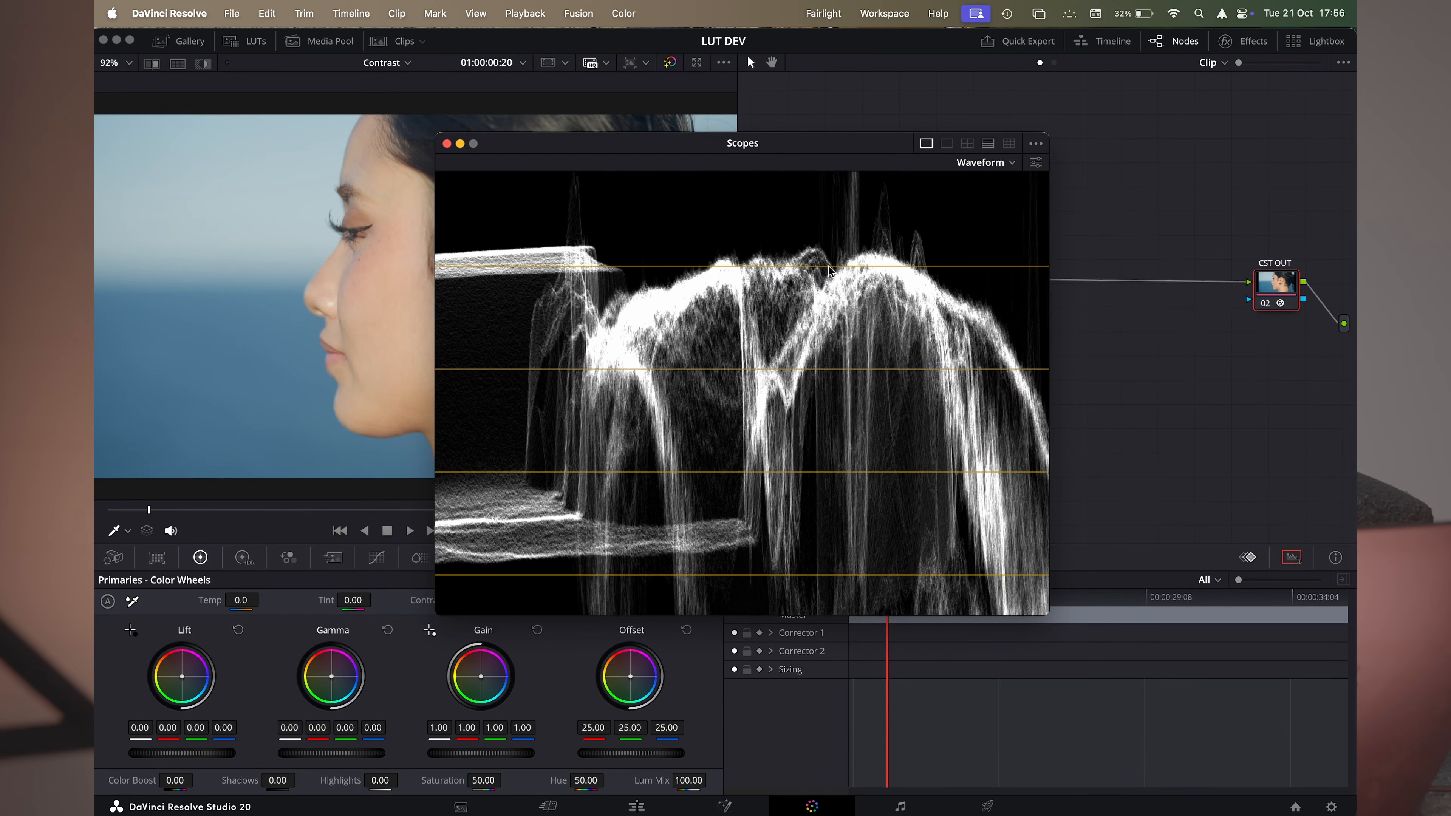
left_click_drag(831, 271, 857, 332)
scroll(818, 451, "up", 1)
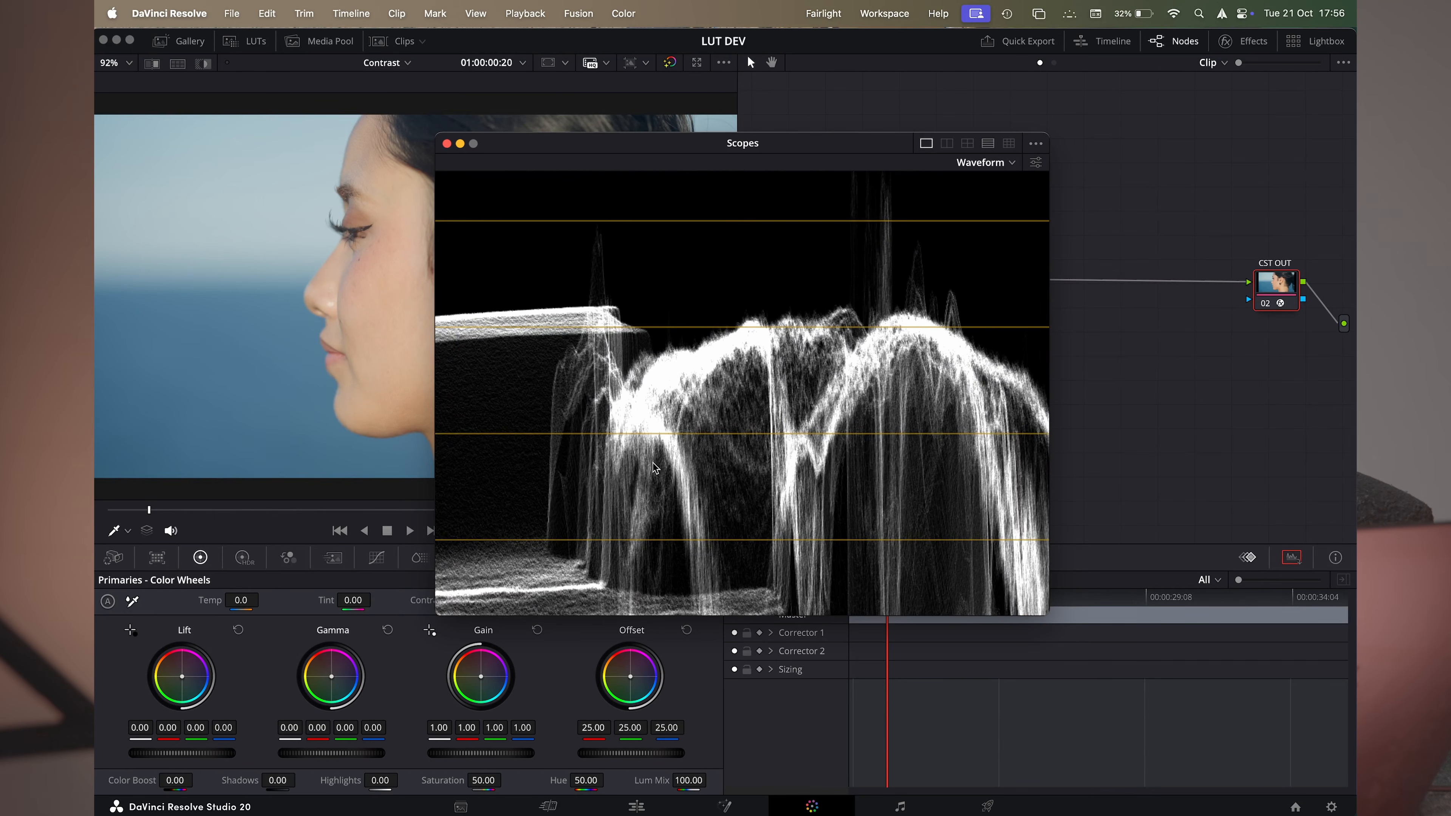
left_click_drag(652, 462, 765, 404)
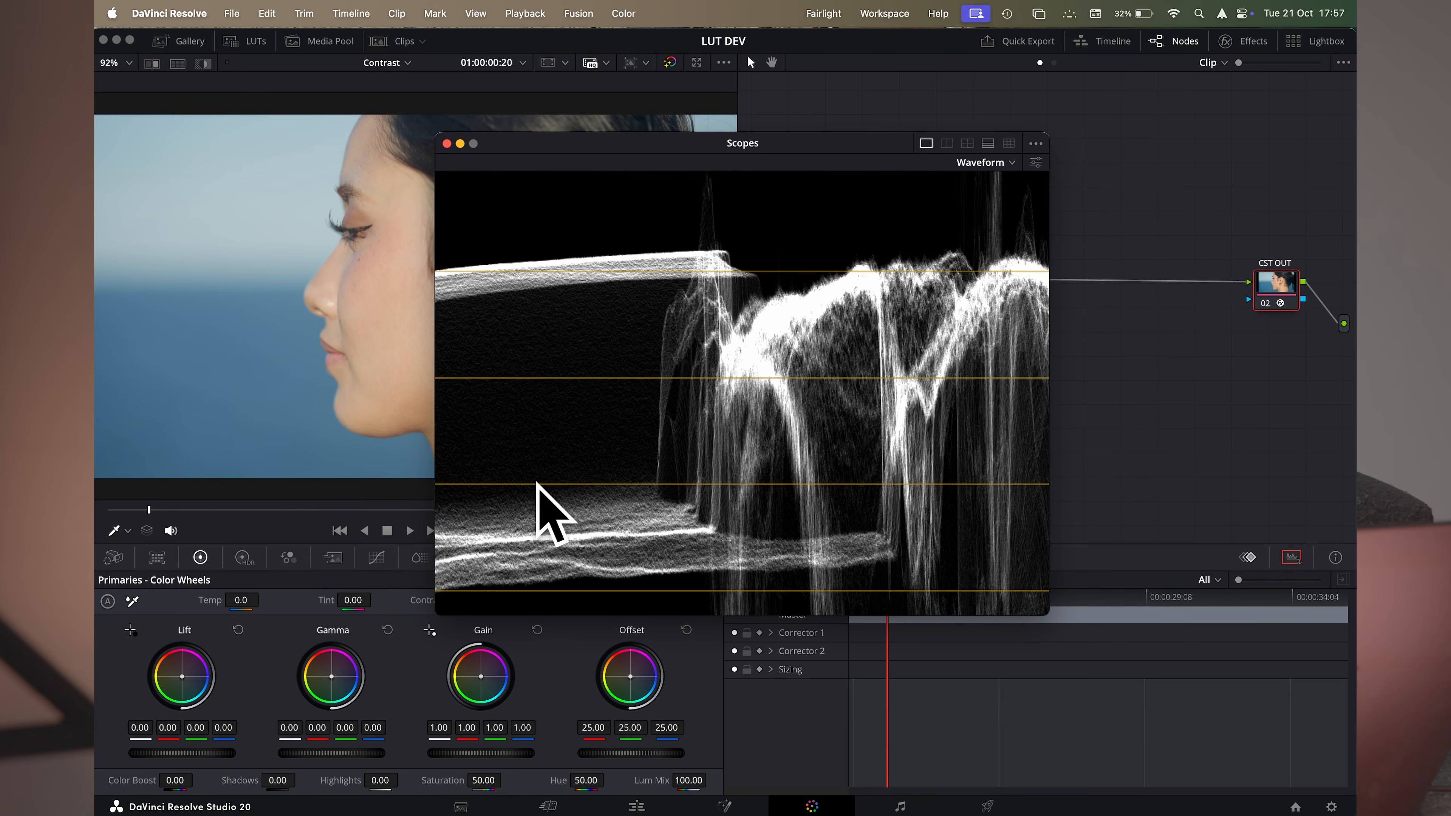
left_click_drag(988, 423, 831, 469)
scroll(830, 469, "down", 1)
left_click_drag(796, 355, 797, 387)
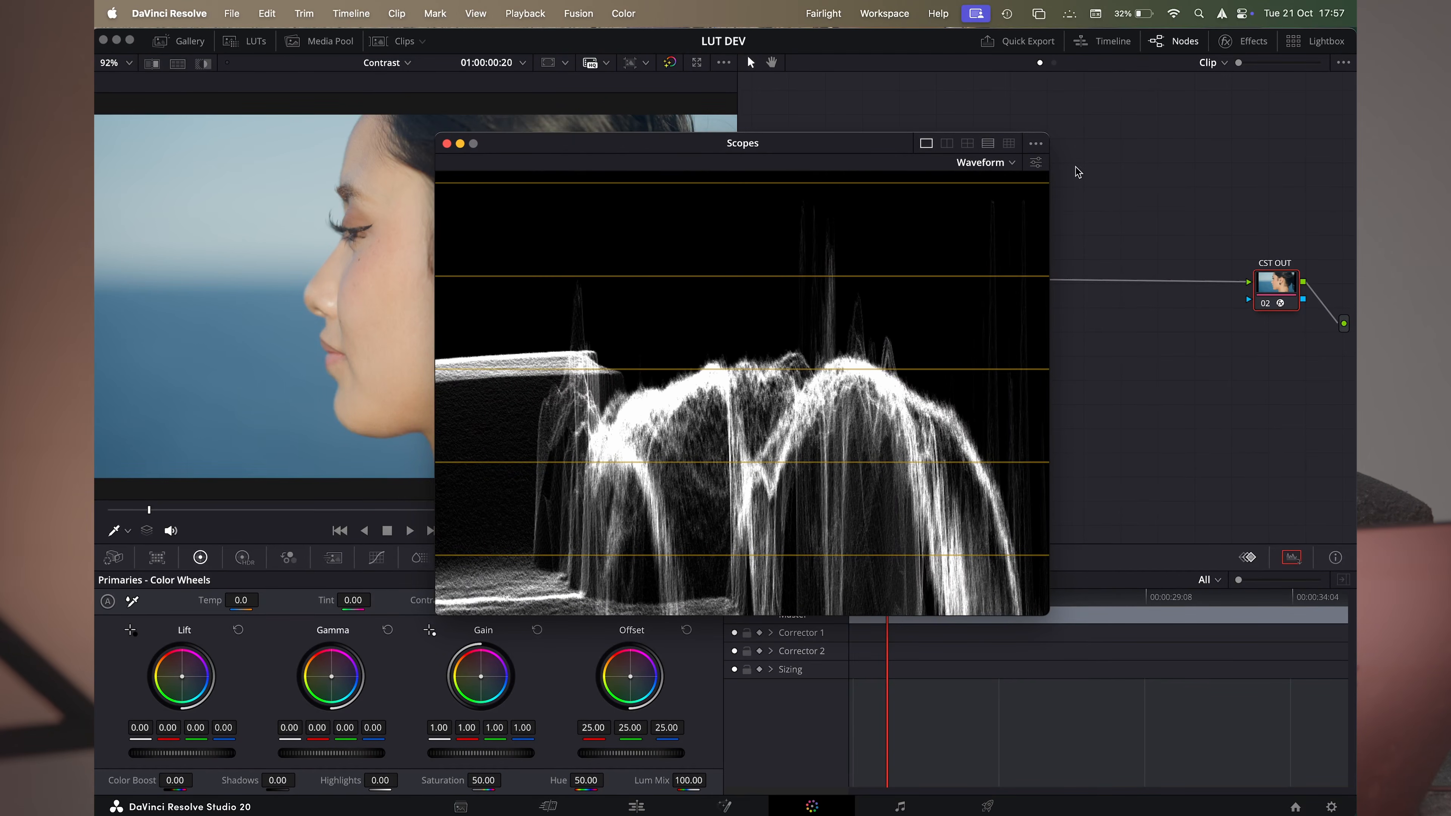
Turn on the Low Pass Filter for the scopes
left_click(1035, 146)
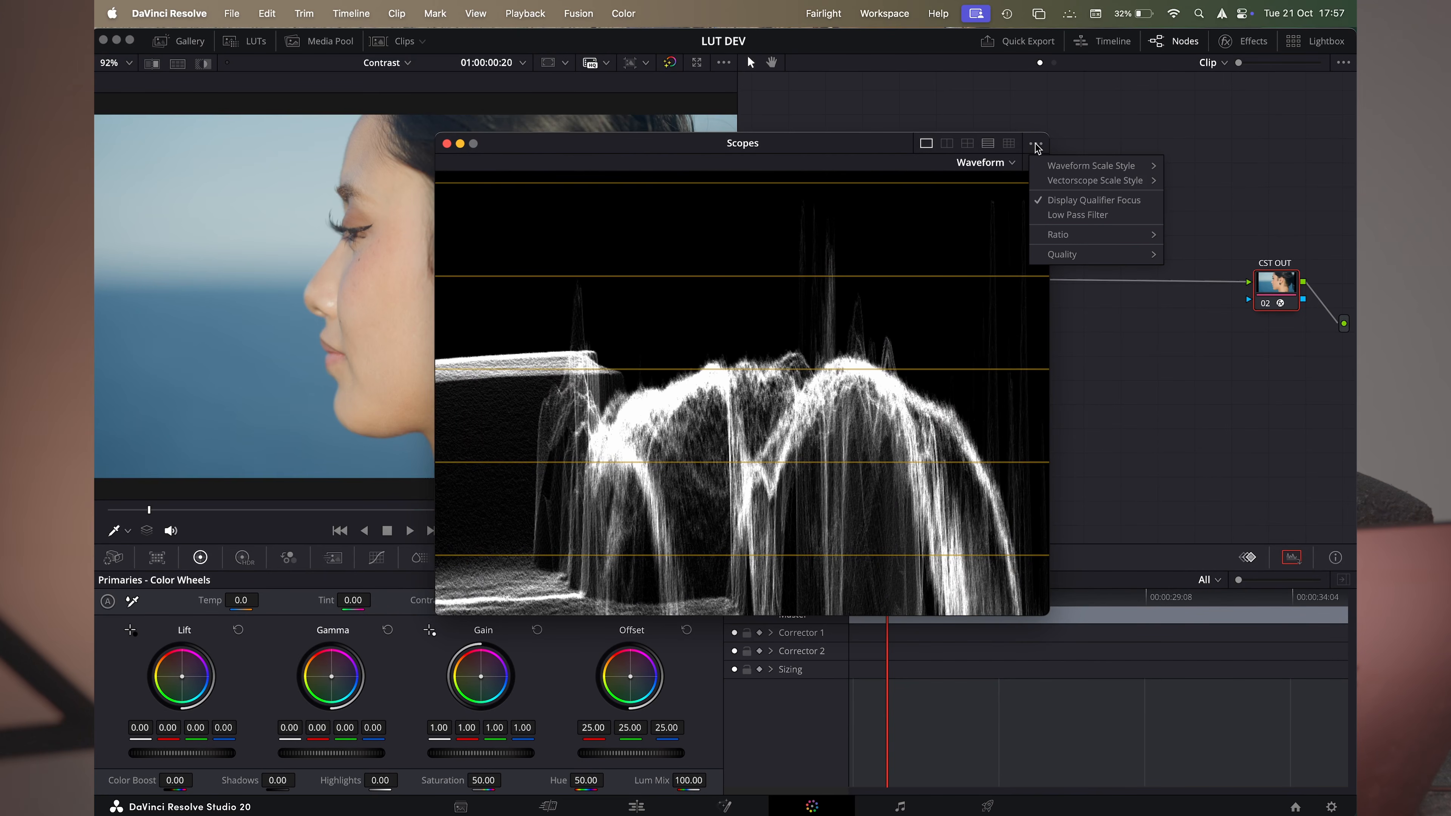
left_click(1079, 215)
left_click_drag(704, 505, 712, 434)
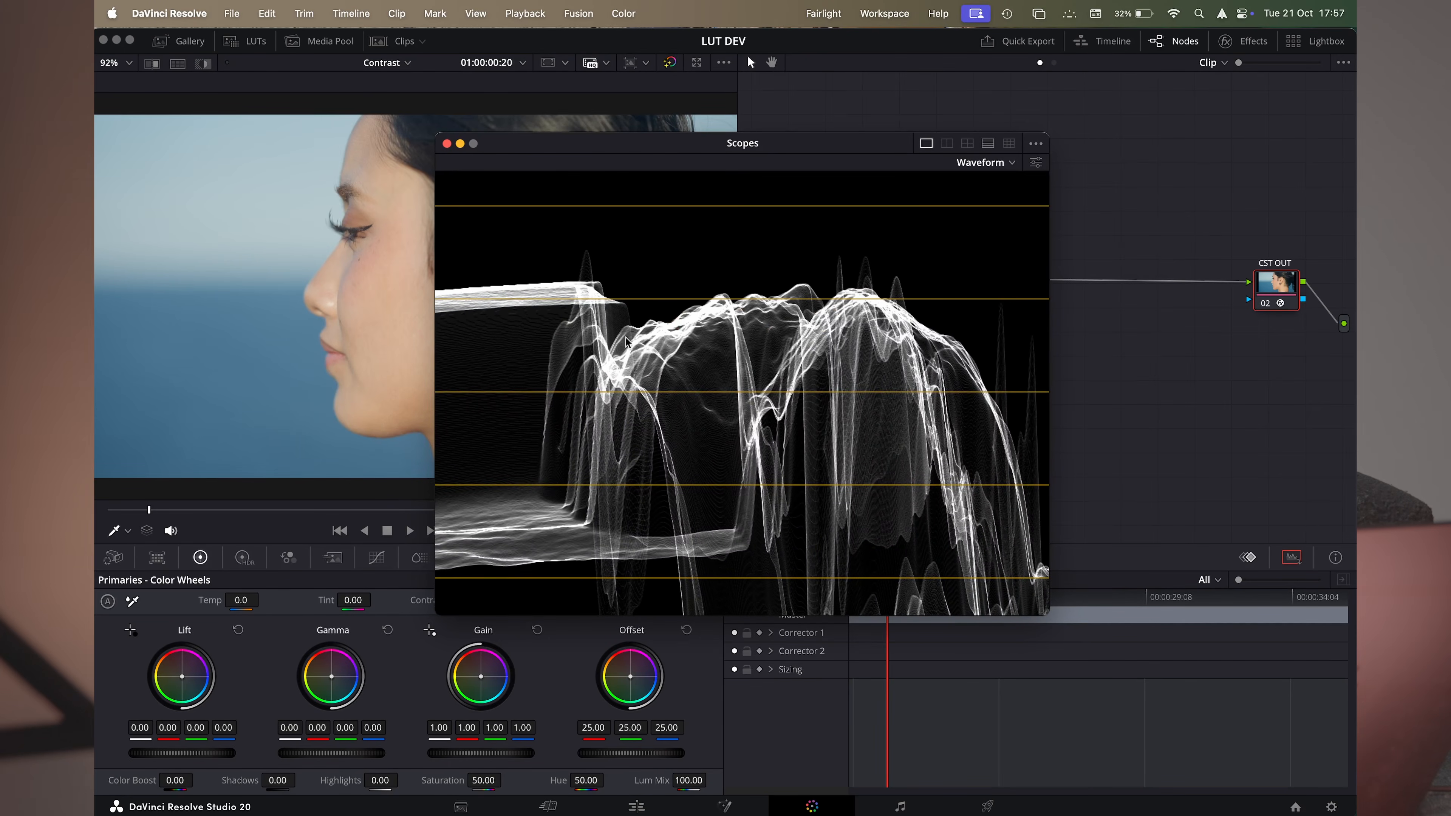
Switch the Low Pass Filter off and back on twice to compare the raw and smoothed waveform traces
left_click(1036, 144)
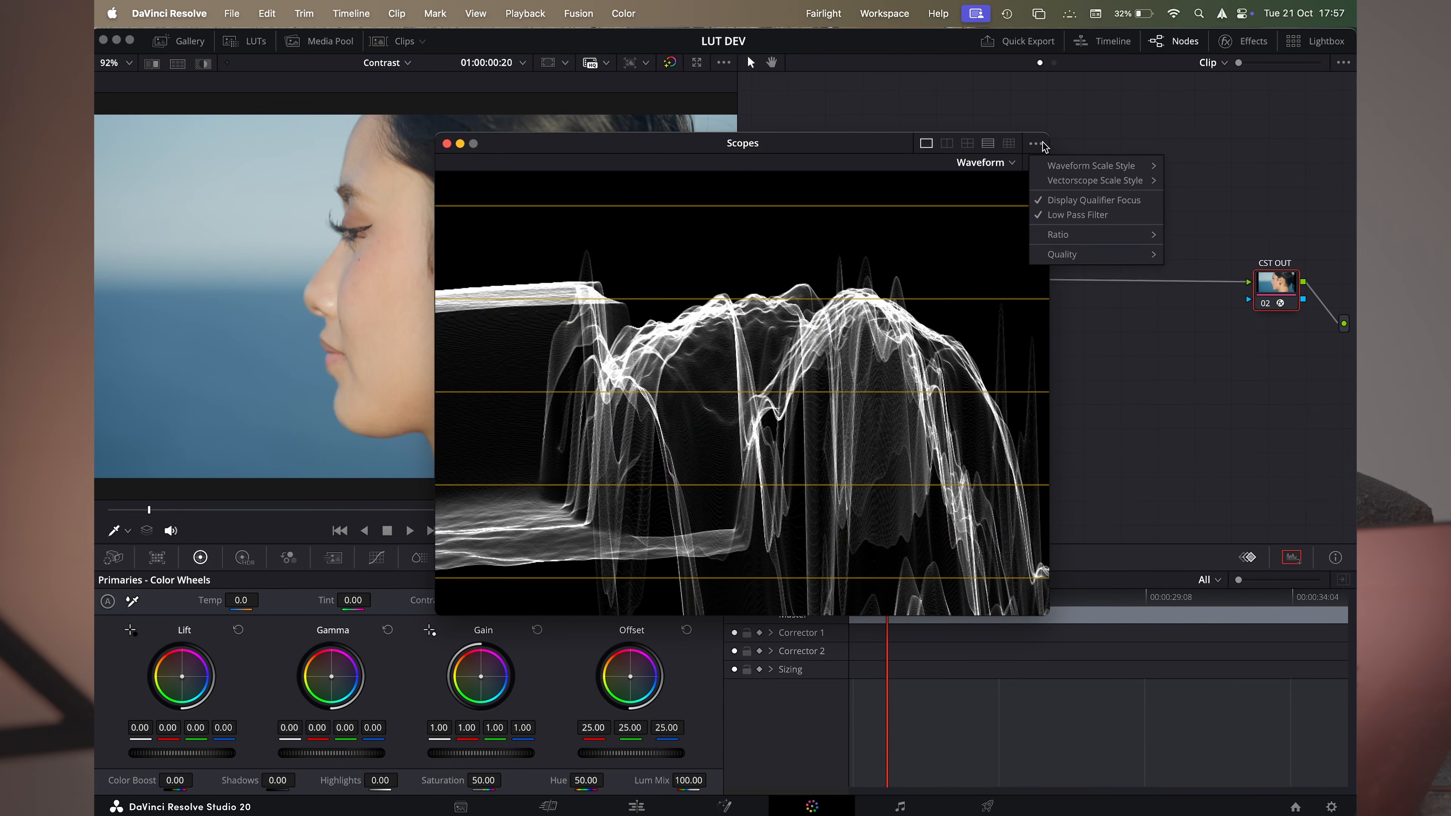
left_click(1057, 218)
left_click(1036, 161)
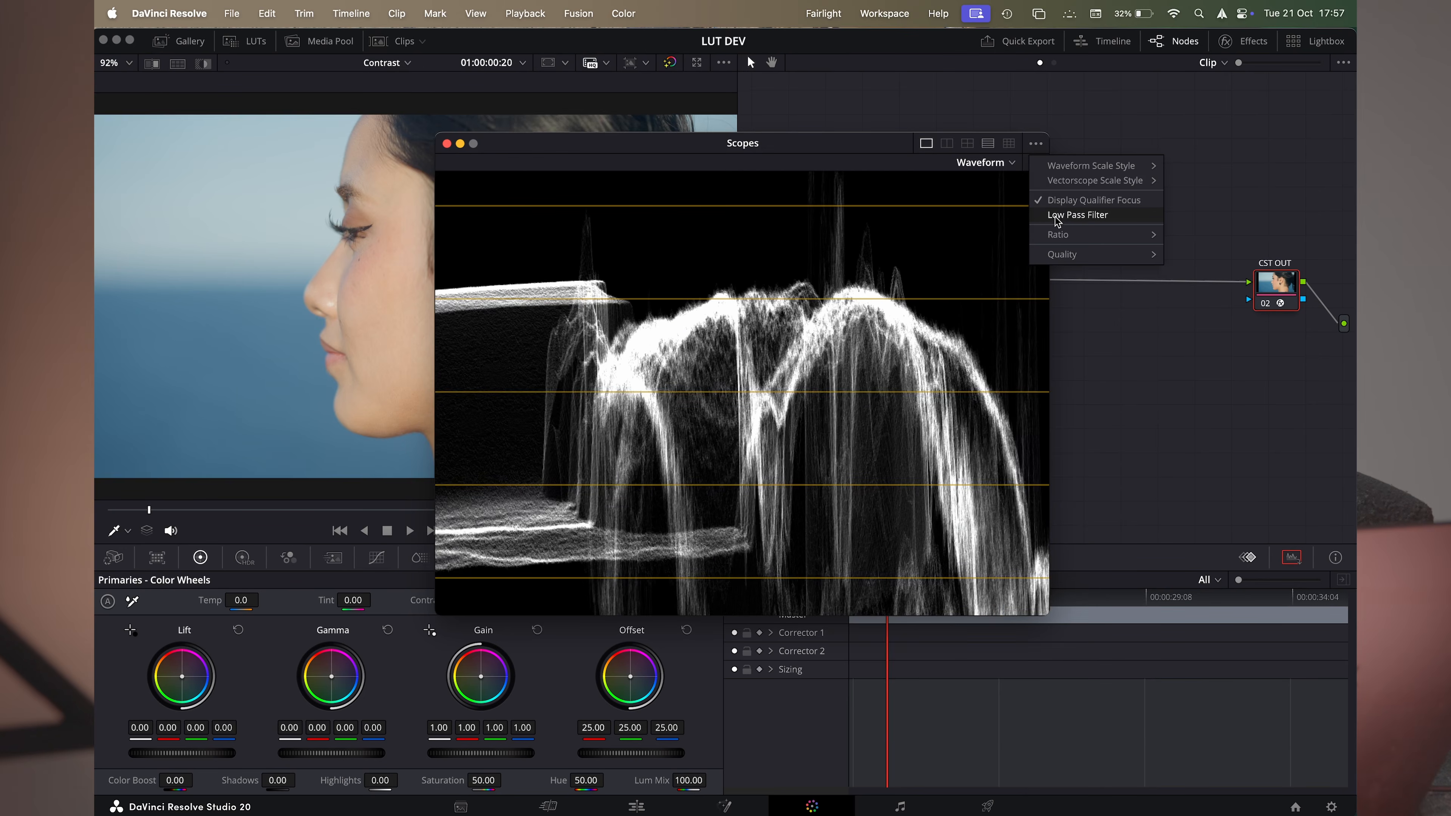
left_click(1057, 218)
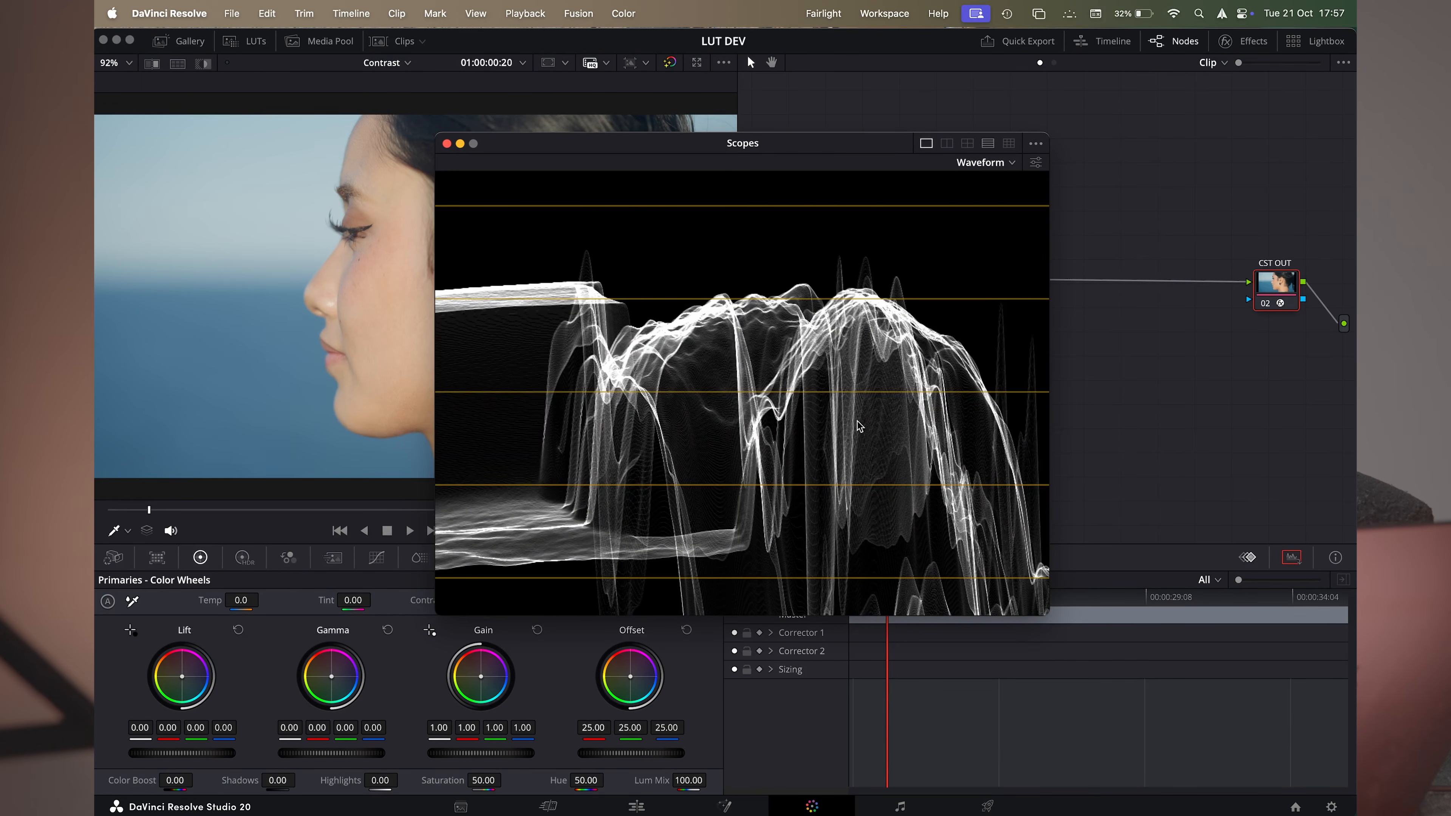
scroll(850, 421, "down", 4)
left_click(1036, 145)
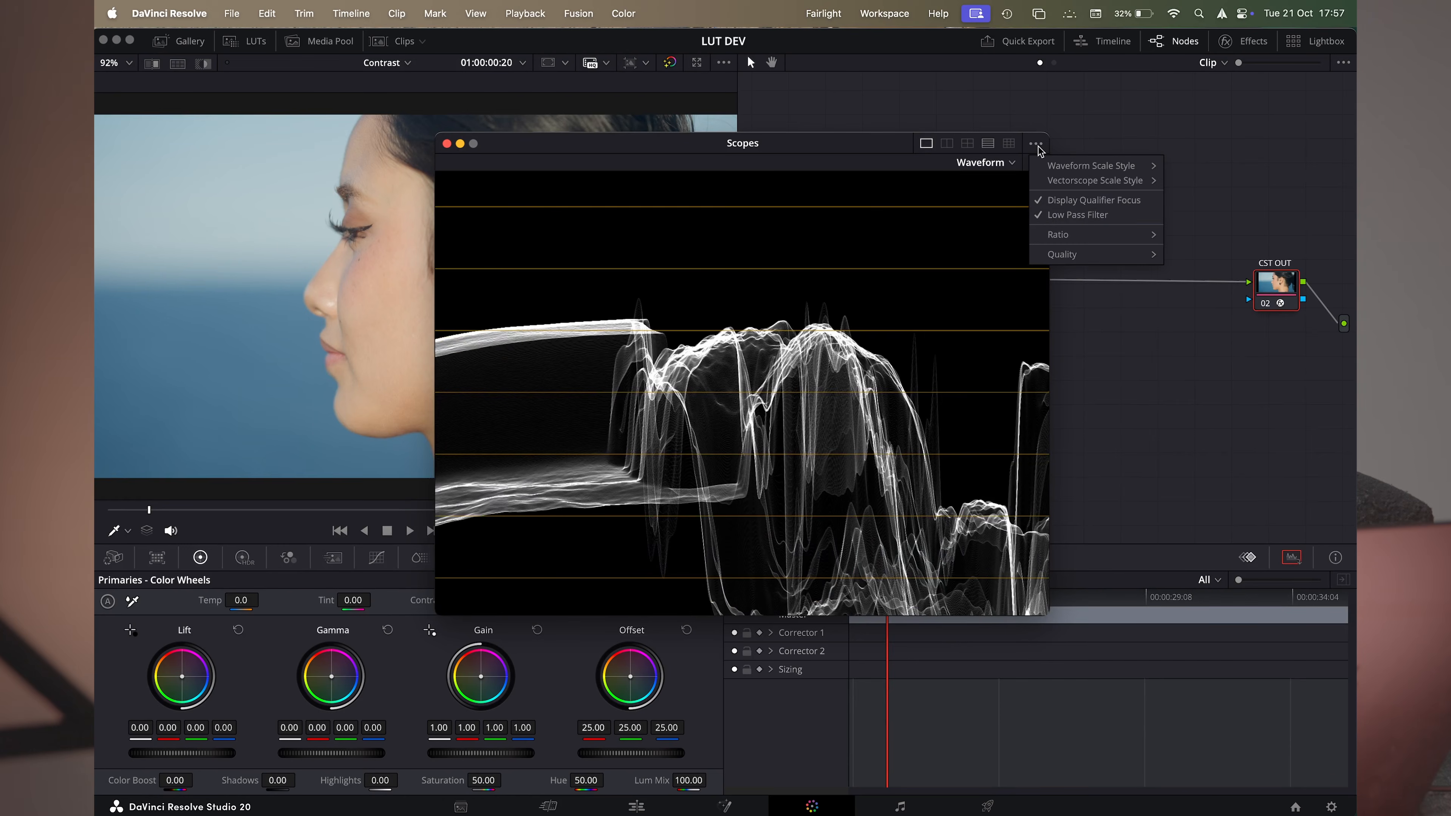
left_click(1046, 216)
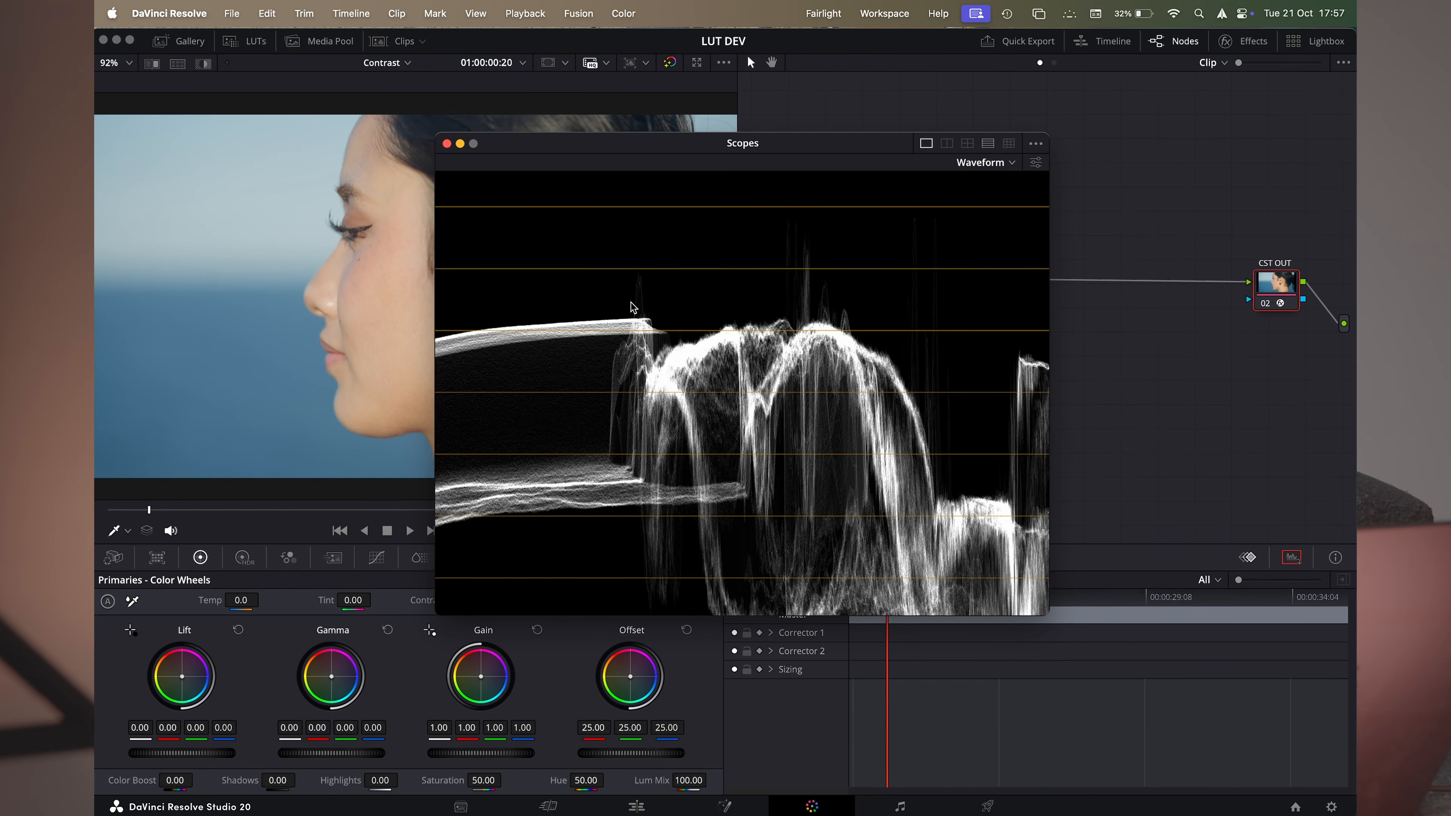
left_click(1035, 163)
left_click(1036, 144)
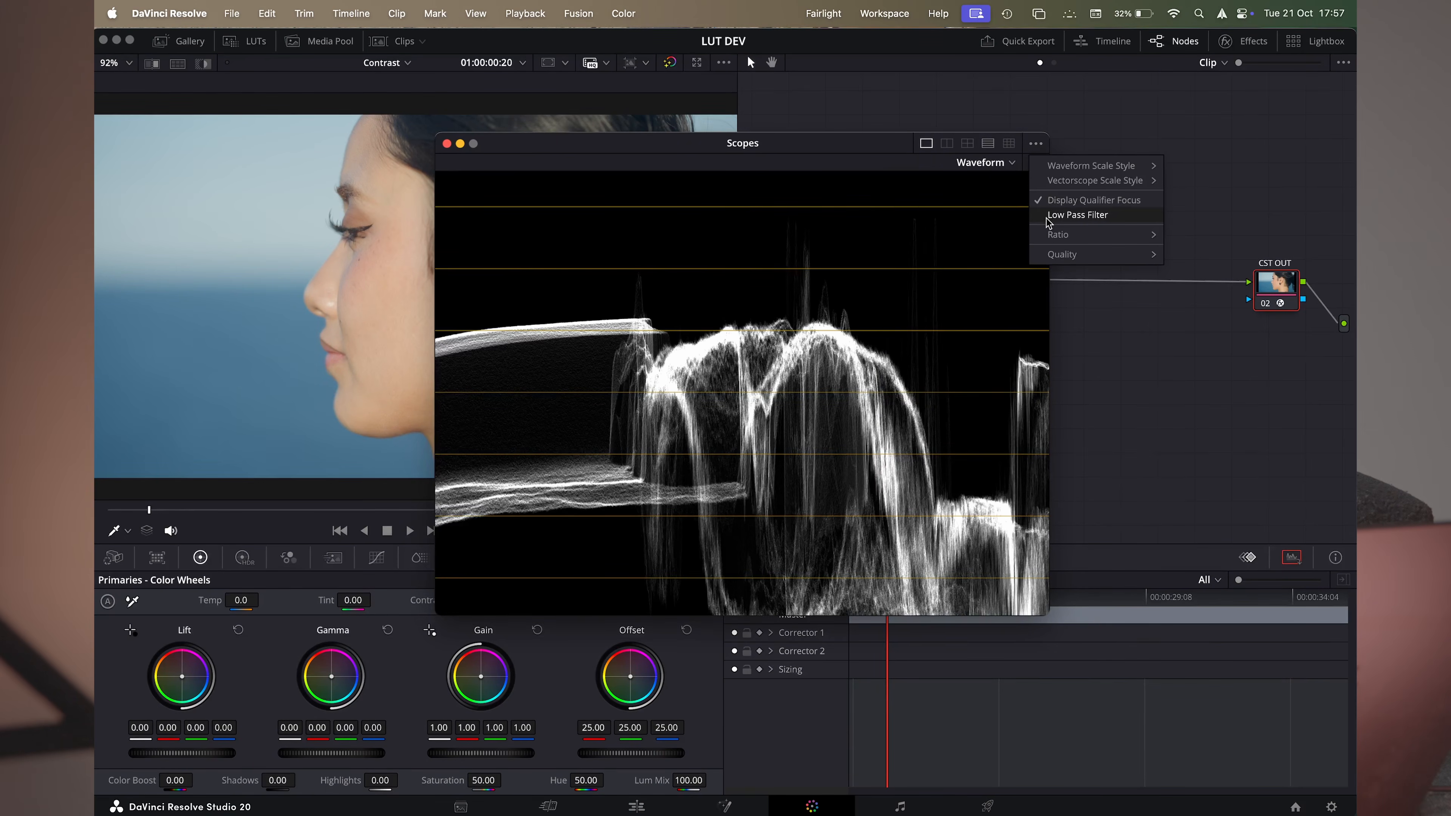
left_click(1048, 217)
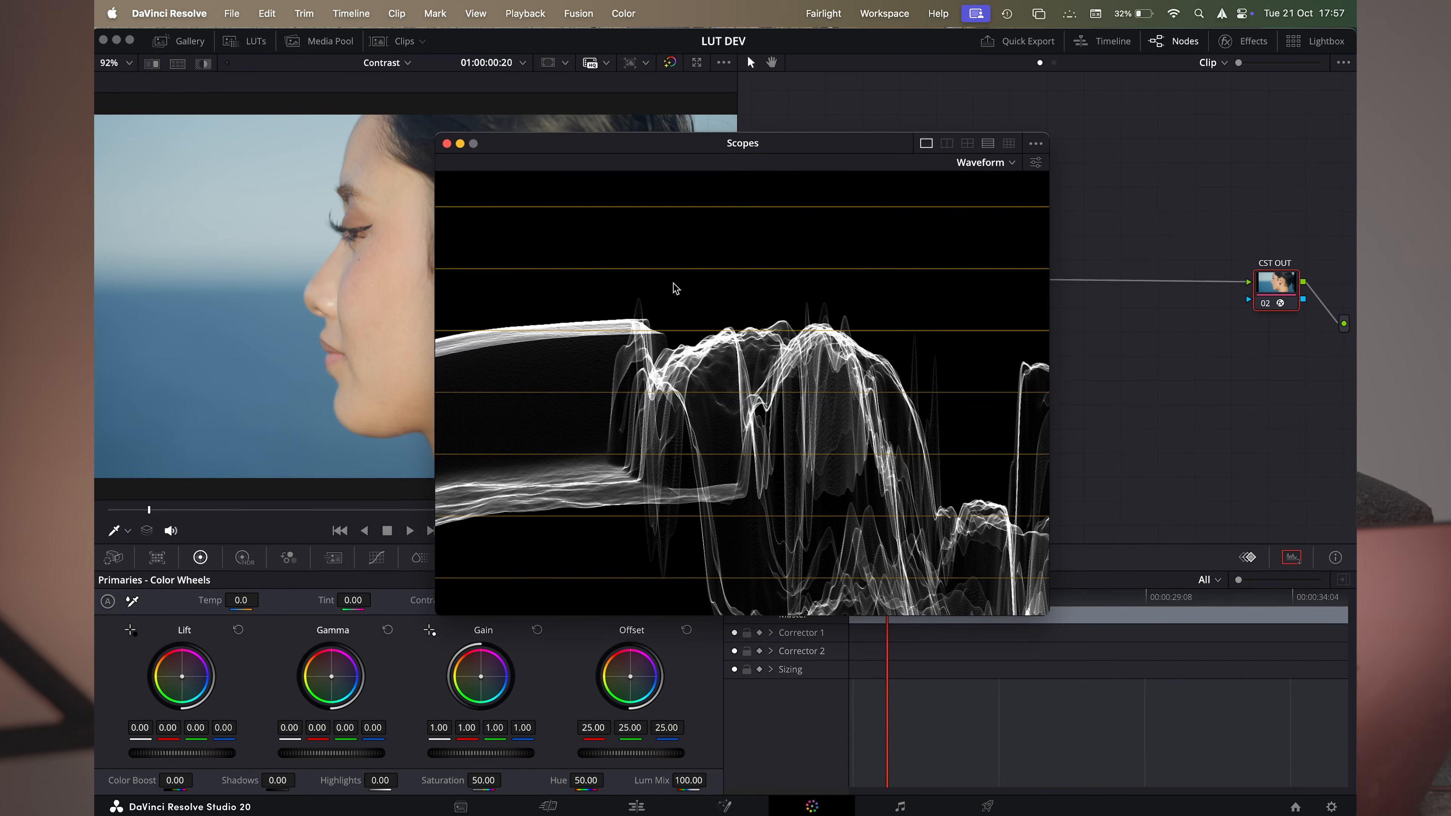
scroll(837, 333, "down", 2)
left_click_drag(829, 428, 799, 368)
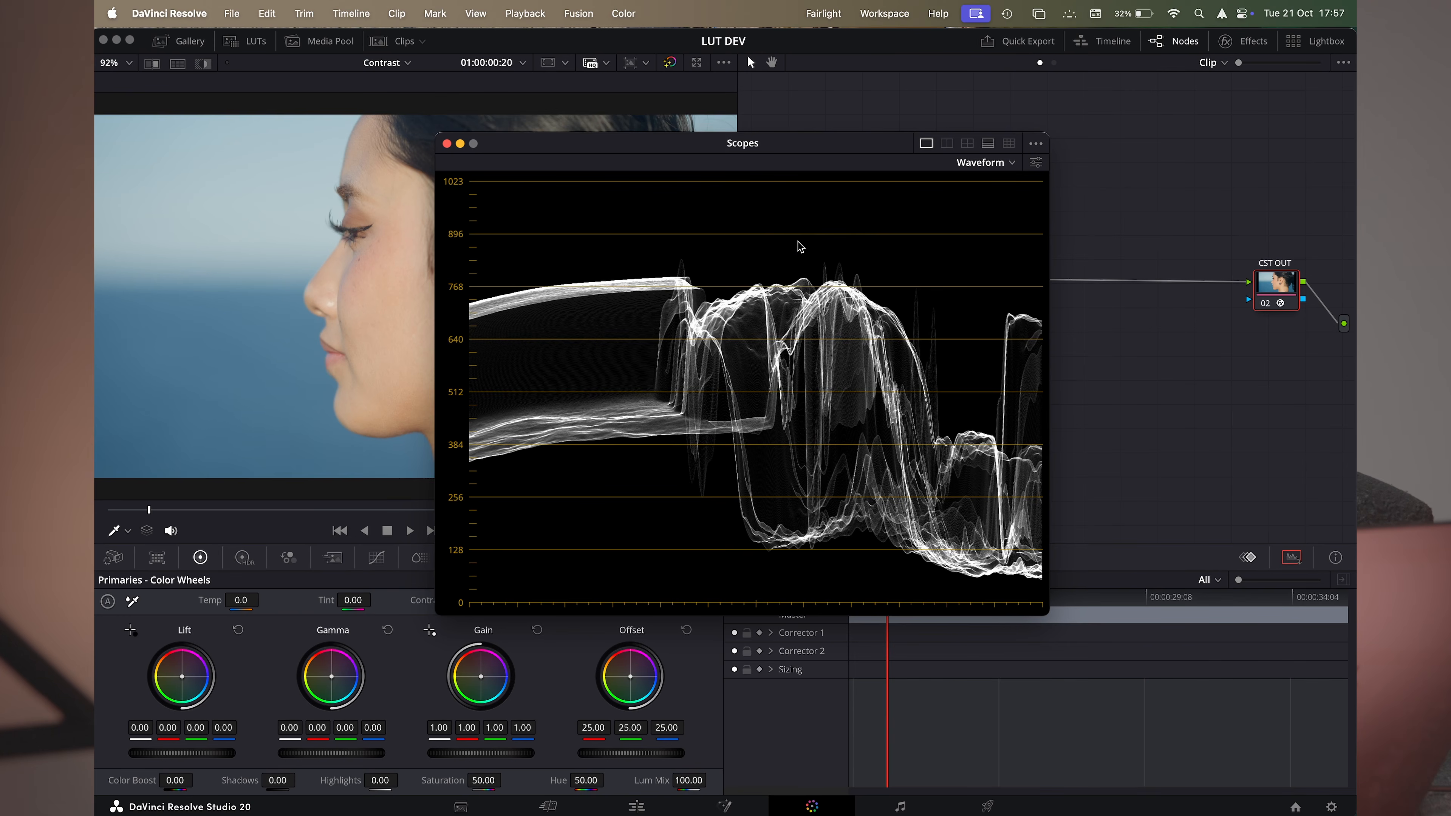
Enable Extents on the waveform and inspect the outline around the trace's peaks
left_click(1032, 144)
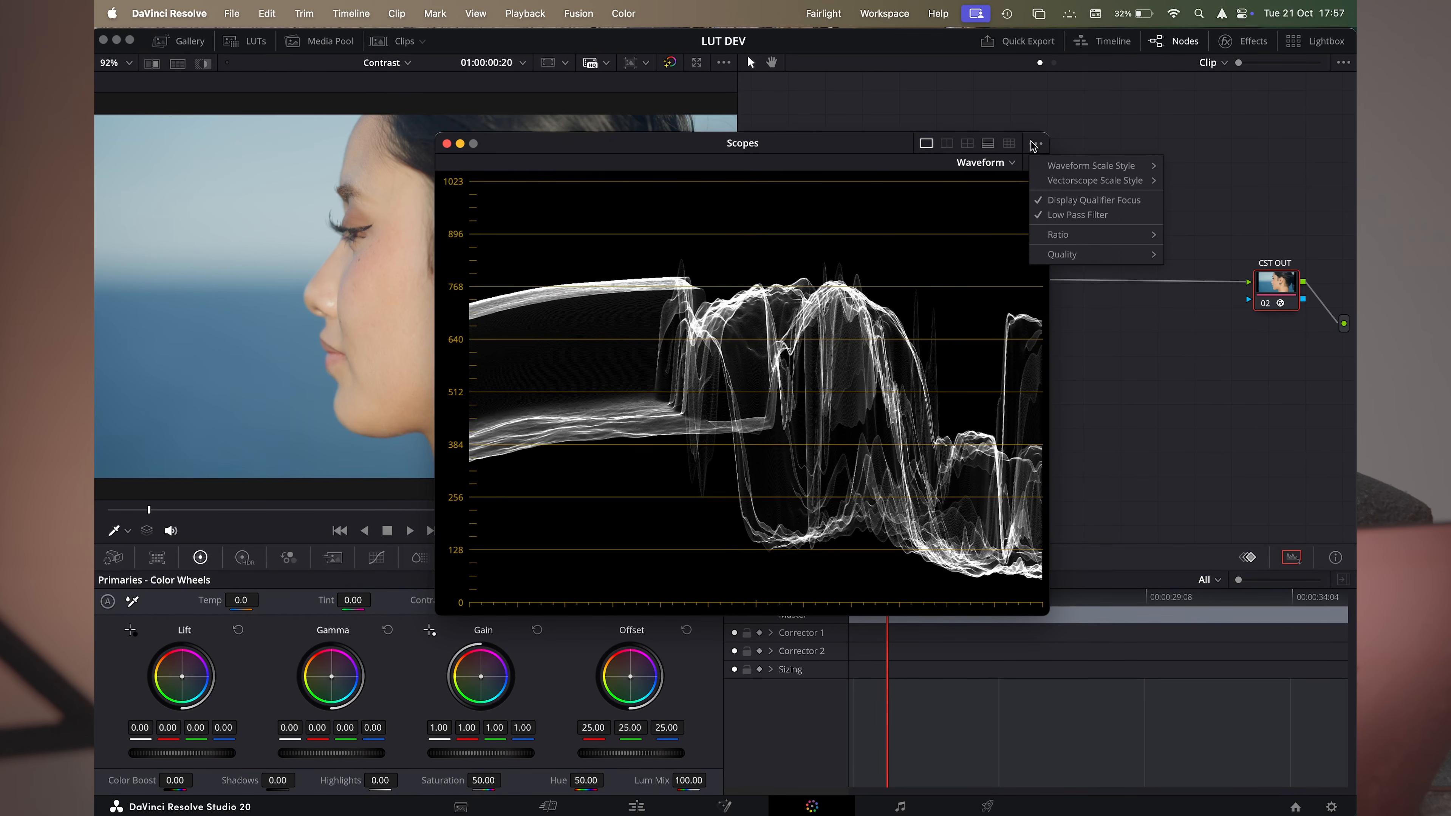
left_click(1108, 216)
left_click(1035, 162)
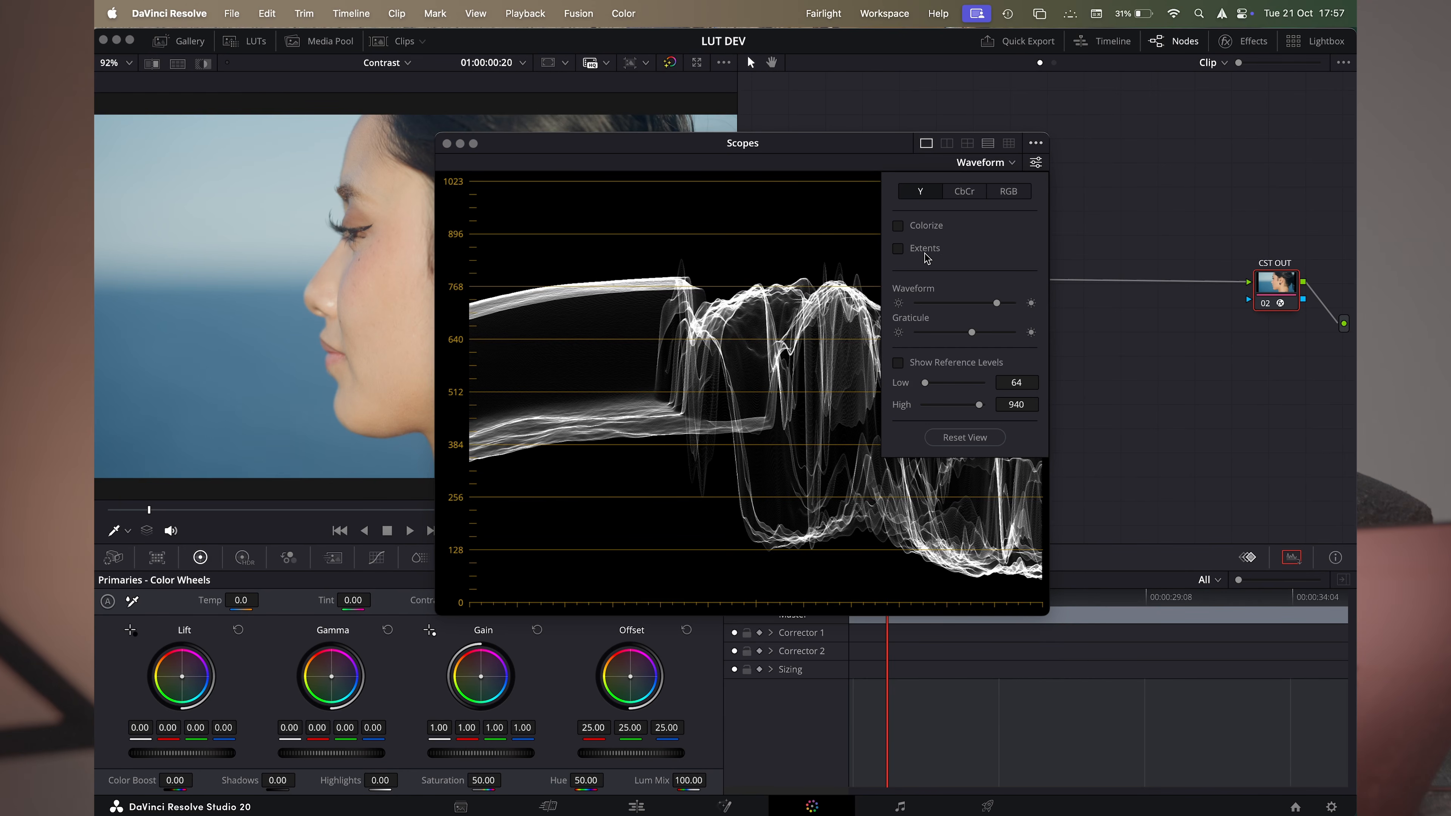
left_click(896, 251)
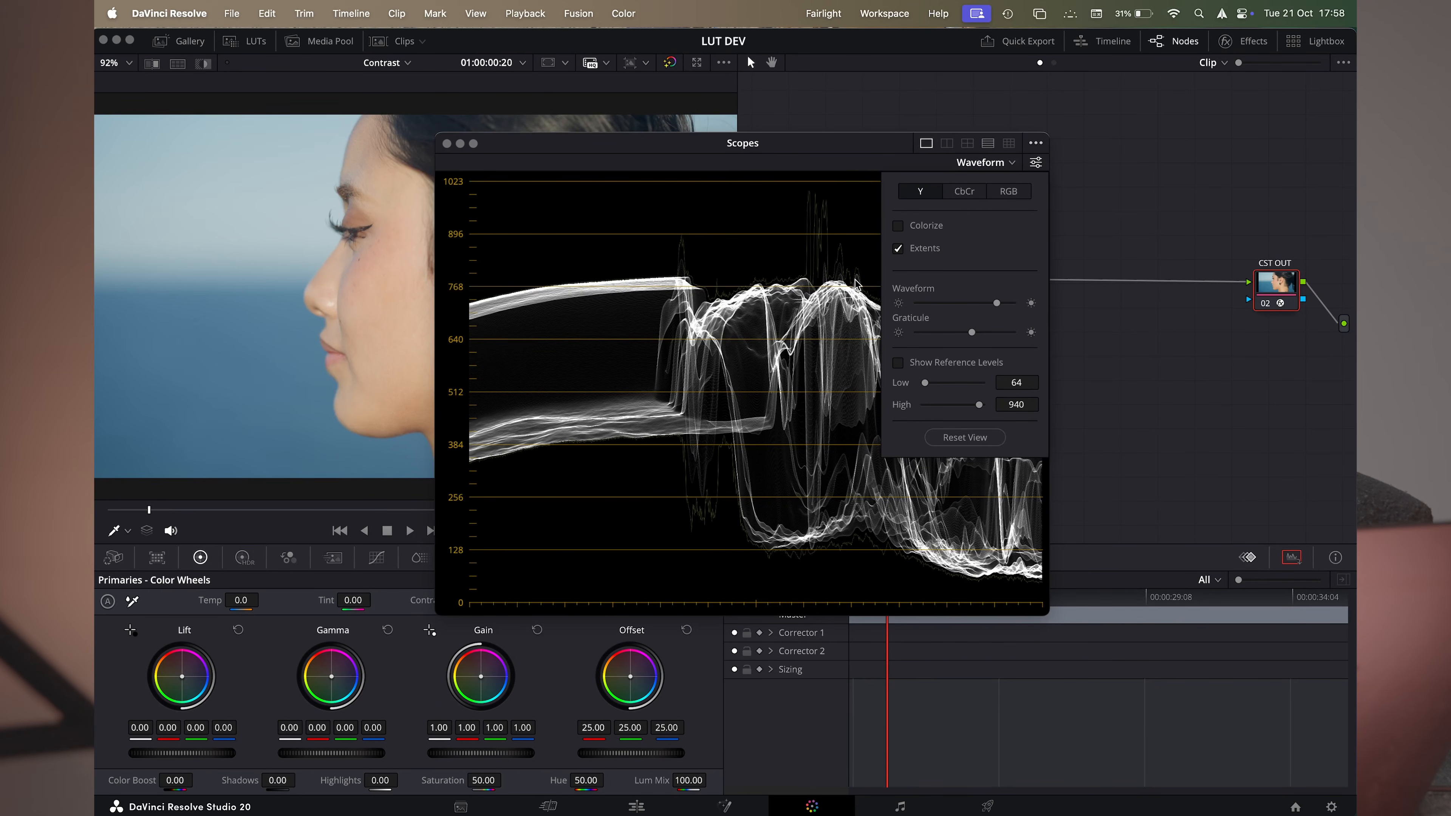
left_click(834, 217)
left_click_drag(931, 269, 850, 287)
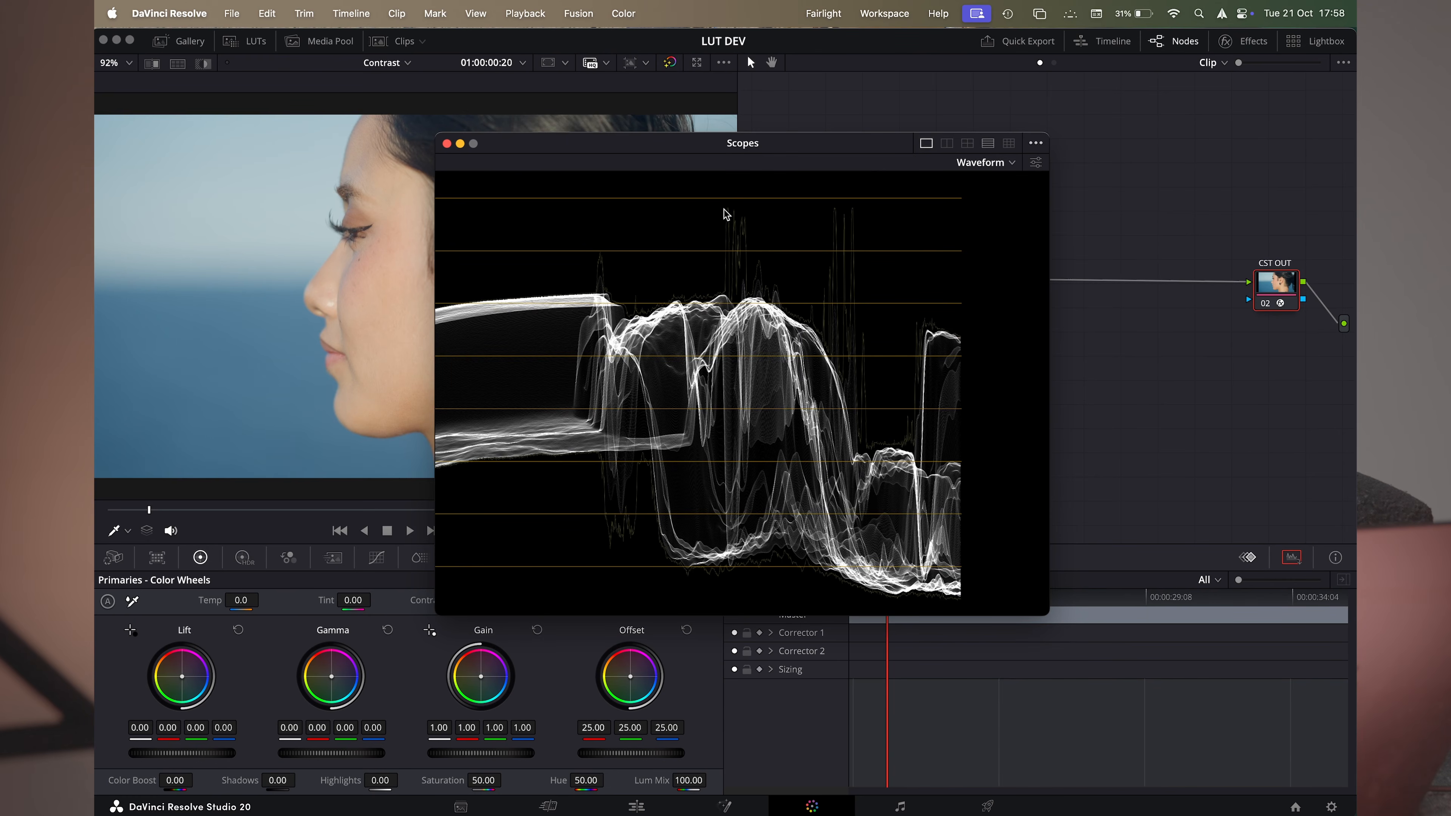
mouse_move(651, 317)
left_mouse_down()
mouse_move(751, 319)
mouse_move(734, 300)
left_mouse_up()
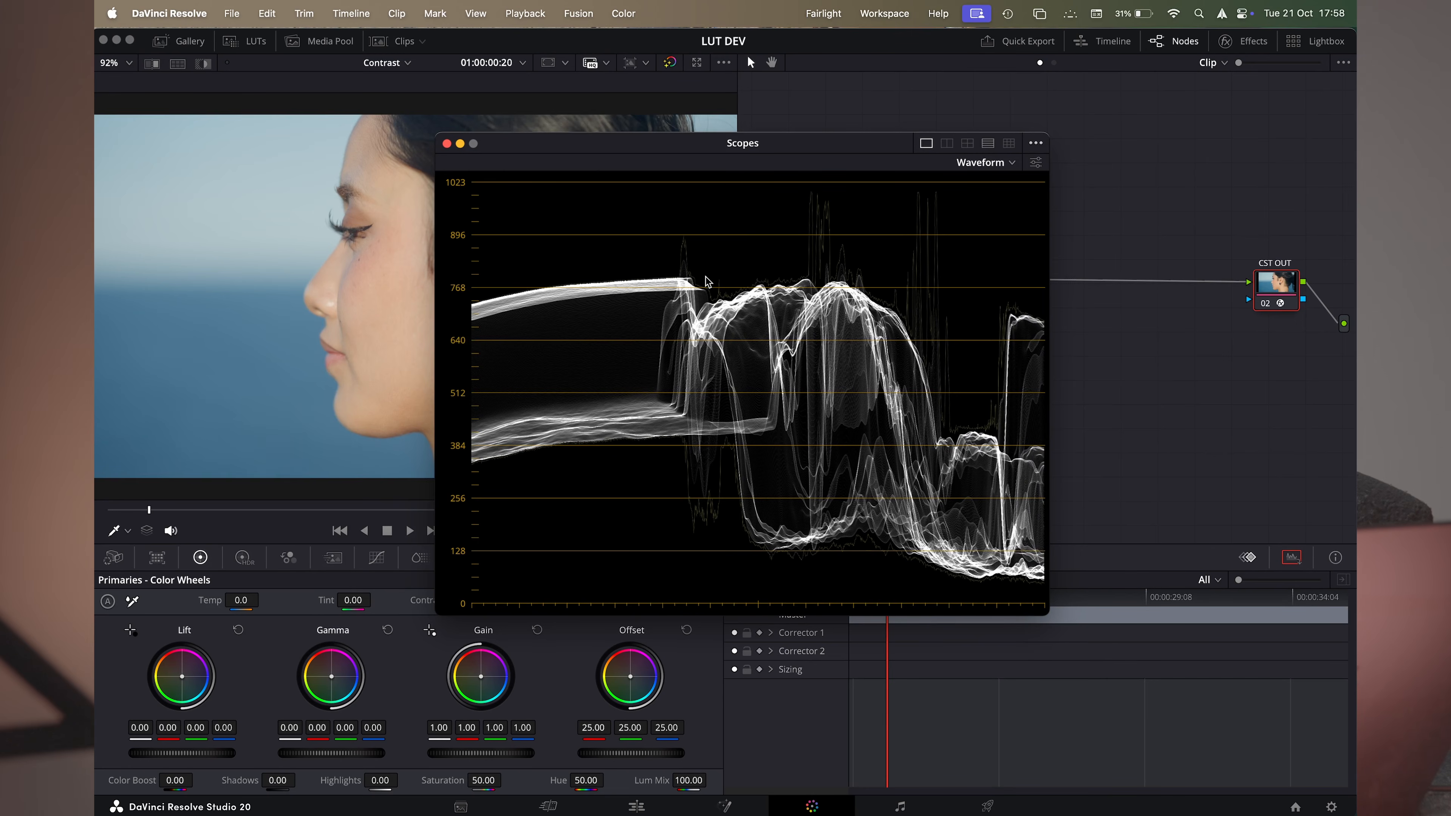
left_click_drag(787, 353, 784, 354)
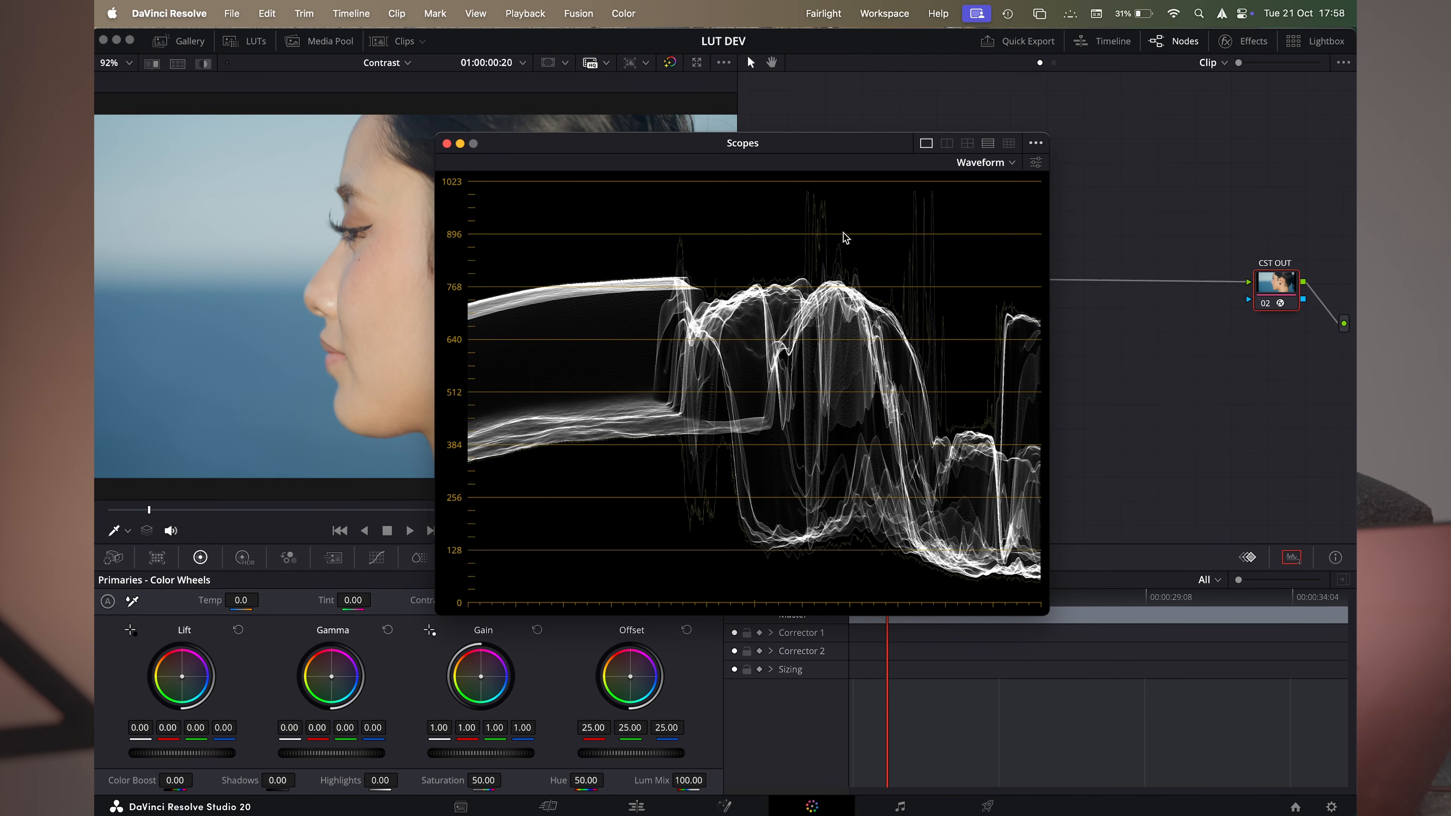
Toggle the waveform's Extents off and back on to compare the outline above the highlight peaks
left_click(1035, 162)
left_click(897, 248)
left_click(898, 249)
left_click(1033, 147)
left_click(822, 220)
scroll(828, 211, "up", 5)
left_click_drag(842, 212, 791, 326)
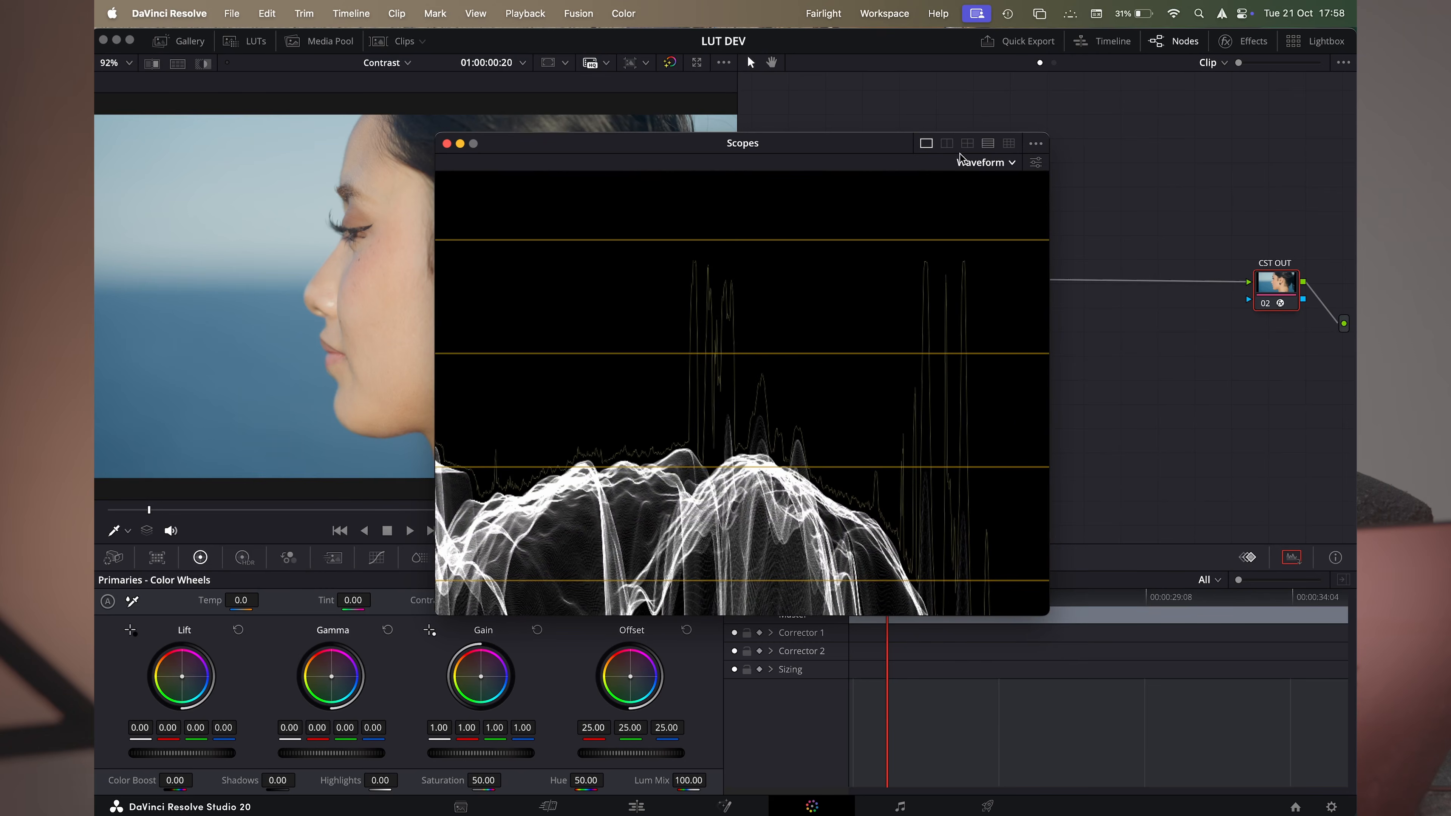
Toggle the Low Pass Filter off and back on to compare the highlight peaks with the extents outline
left_click(1036, 143)
left_click(1050, 219)
scroll(753, 366, "up", 2)
scroll(748, 366, "up", 1)
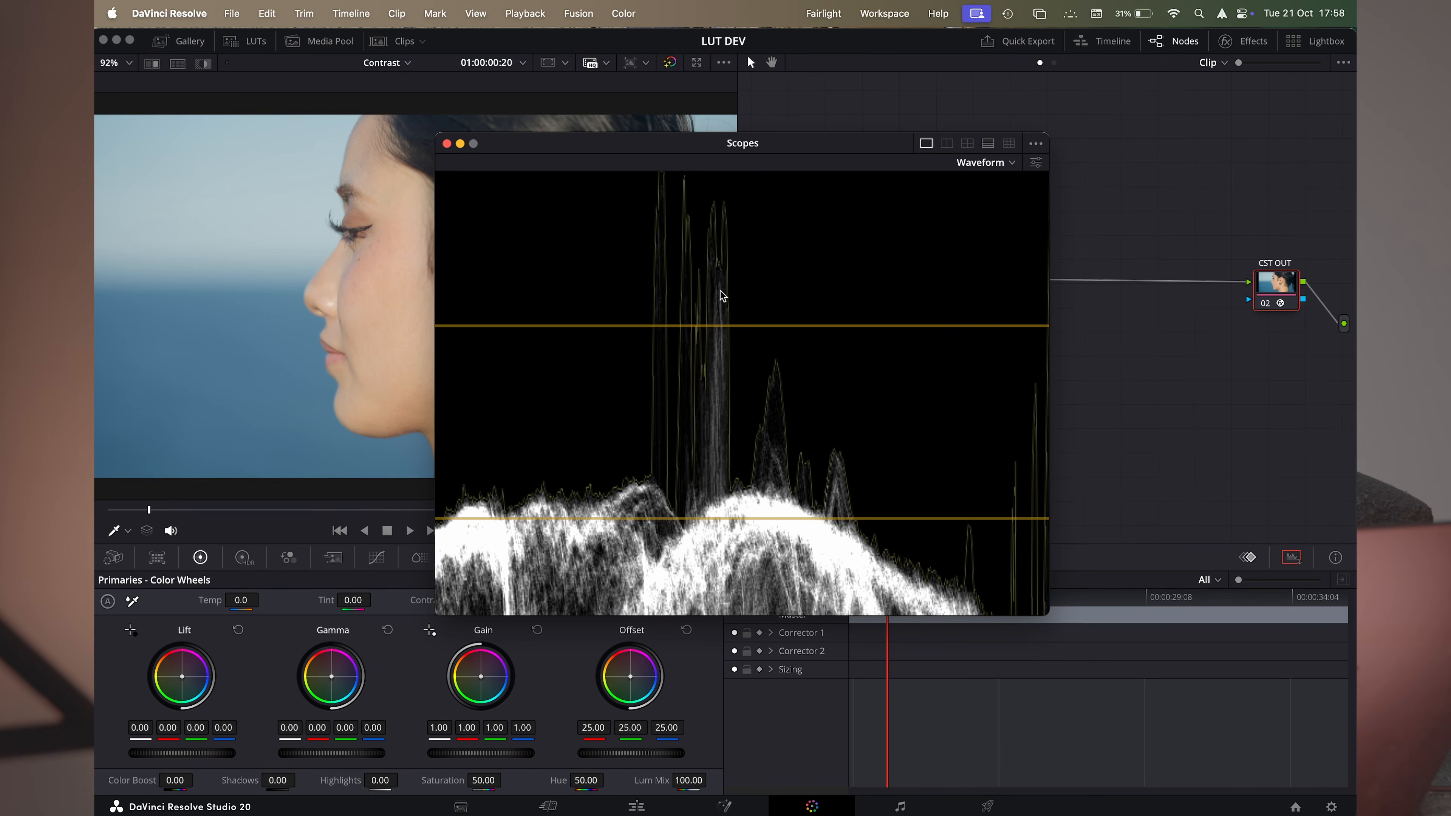
left_click(1036, 144)
left_click(1057, 218)
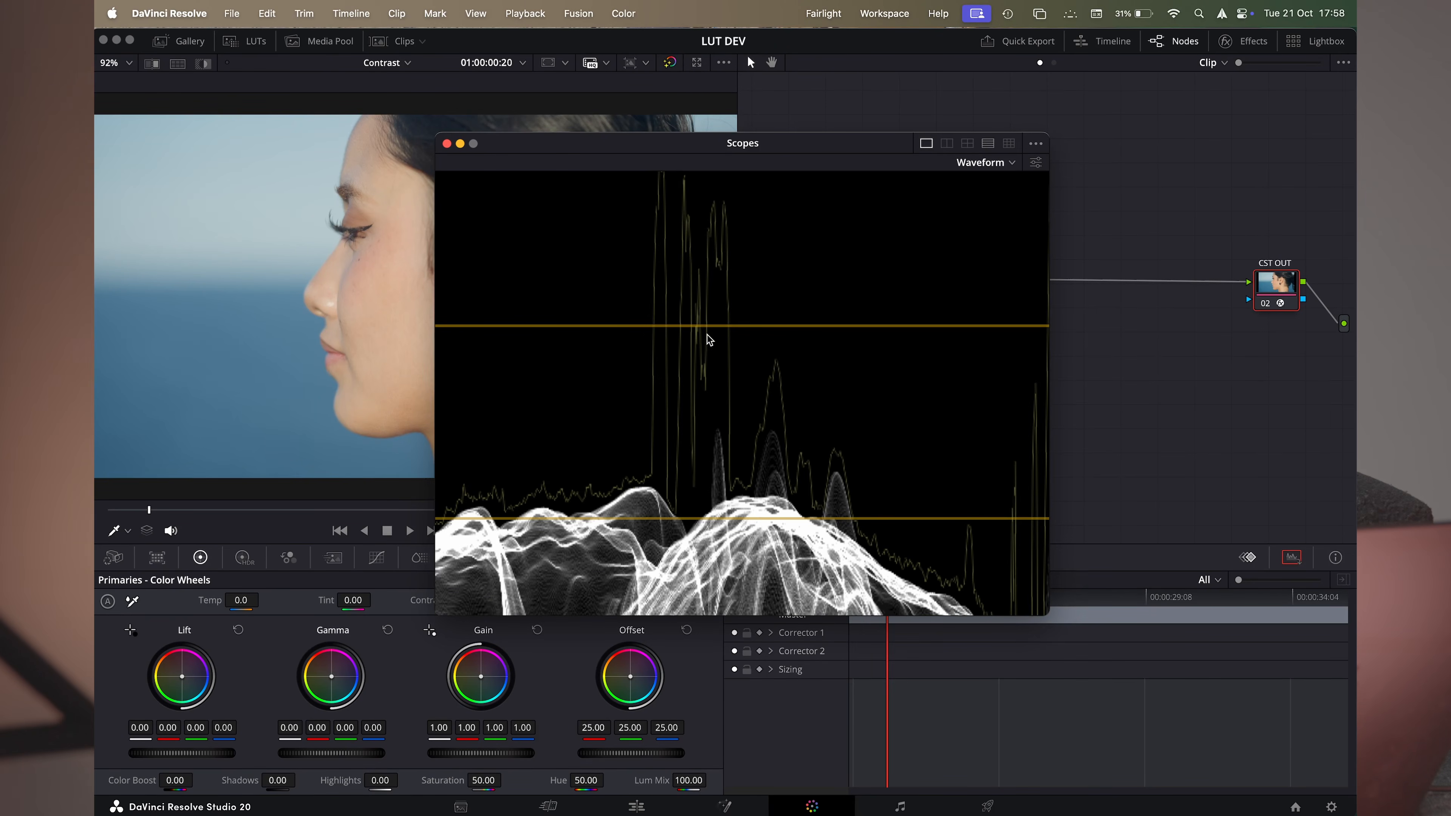
scroll(798, 320, "up", 2)
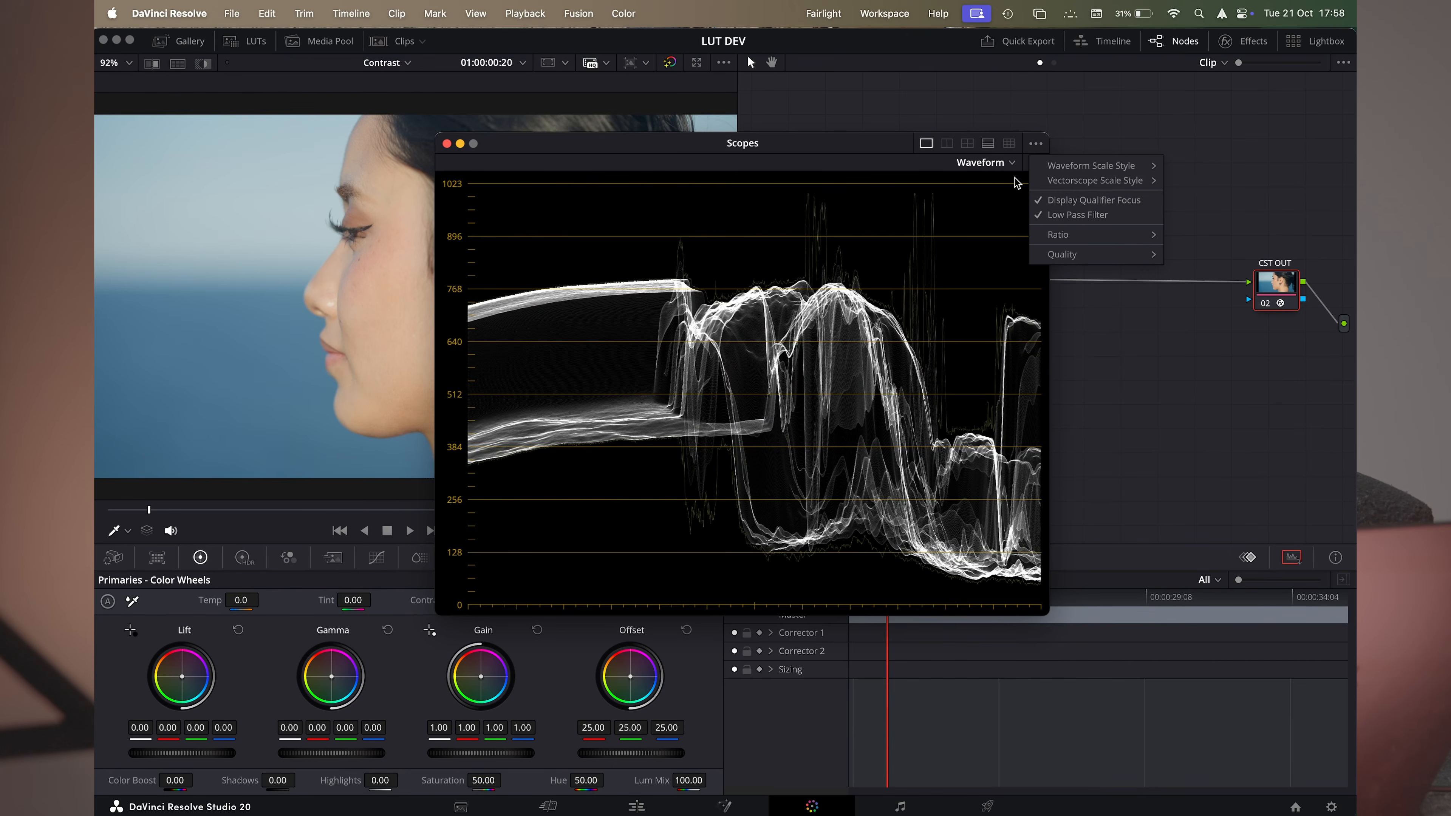
Toggle Display Qualifier Focus off and back on for the scopes
left_click(1119, 201)
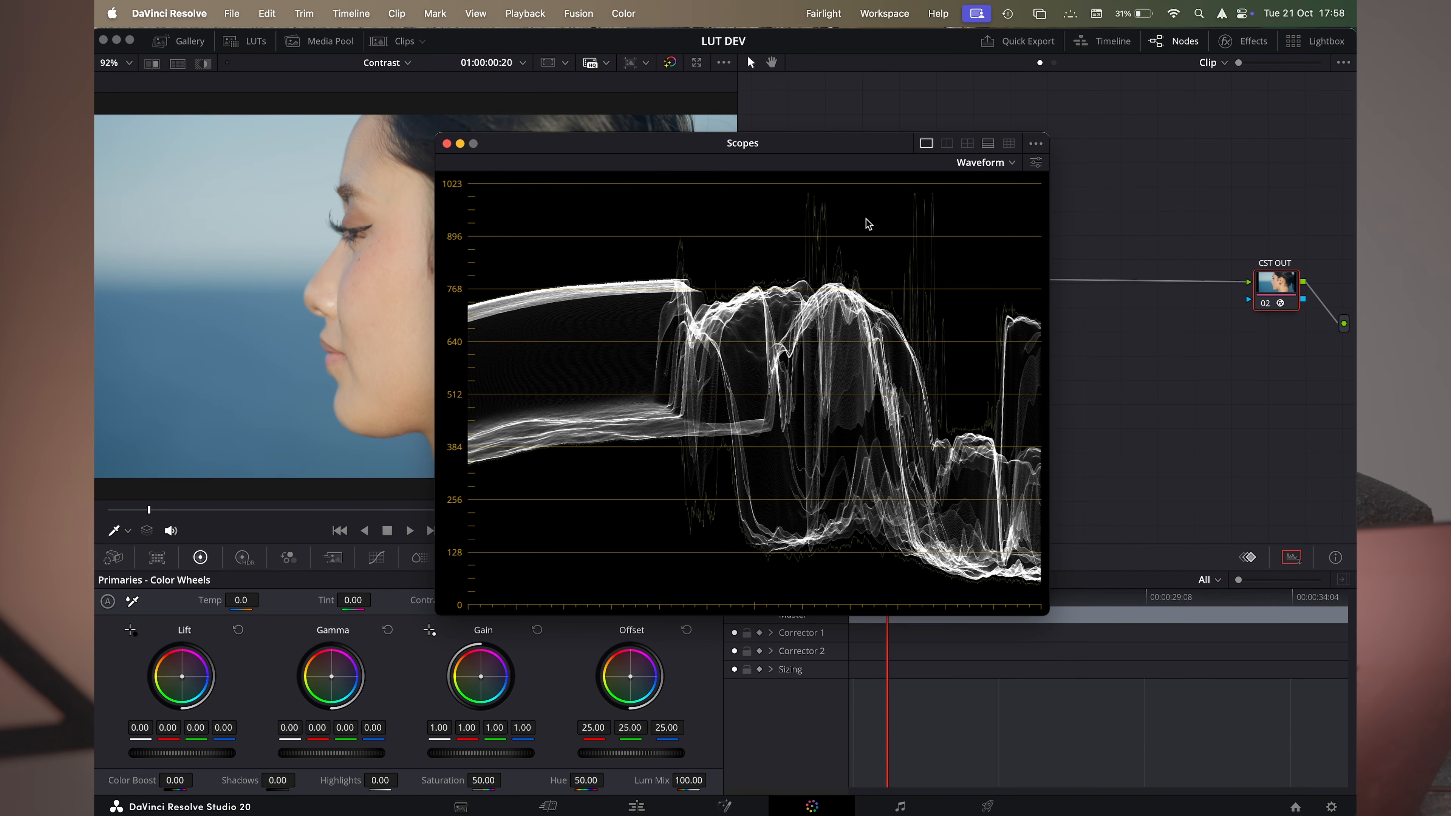
left_click(1038, 144)
left_click(1049, 203)
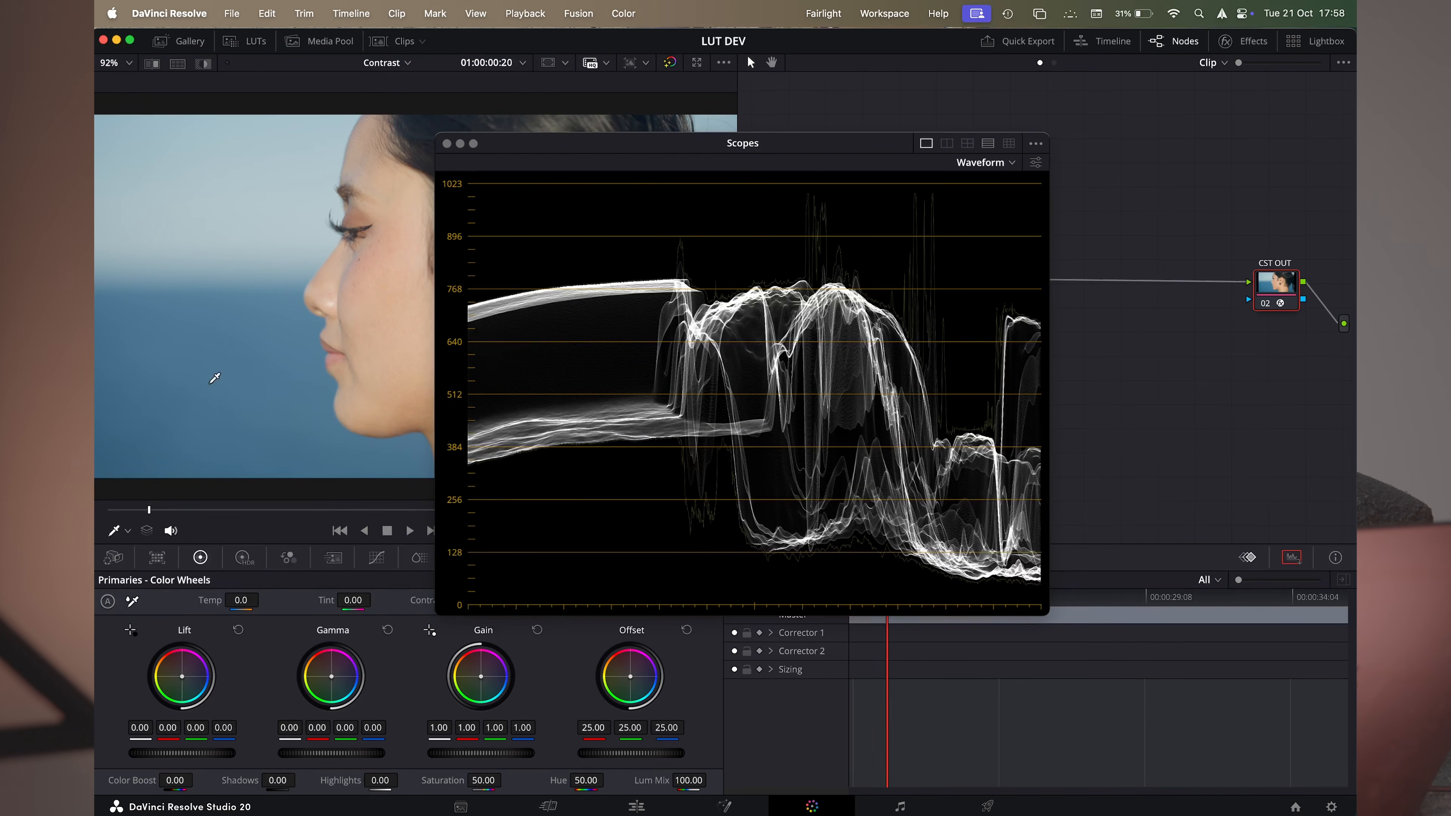
Move the scopes window clear of the viewer, activate the viewer's Qualifier picker and enable Display Qualifier Focus for the waveform
left_click_drag(584, 135, 894, 82)
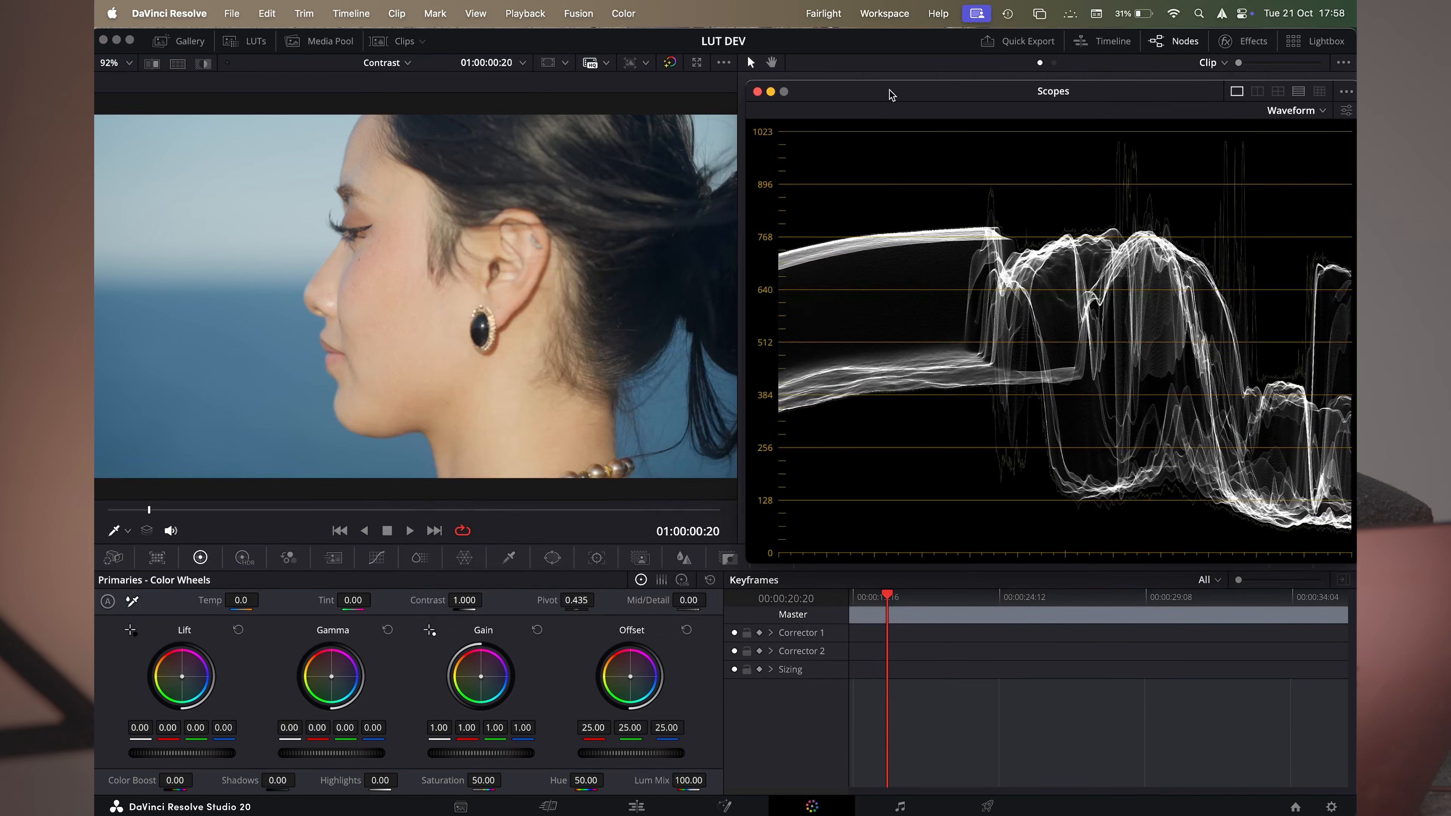
left_click(128, 531)
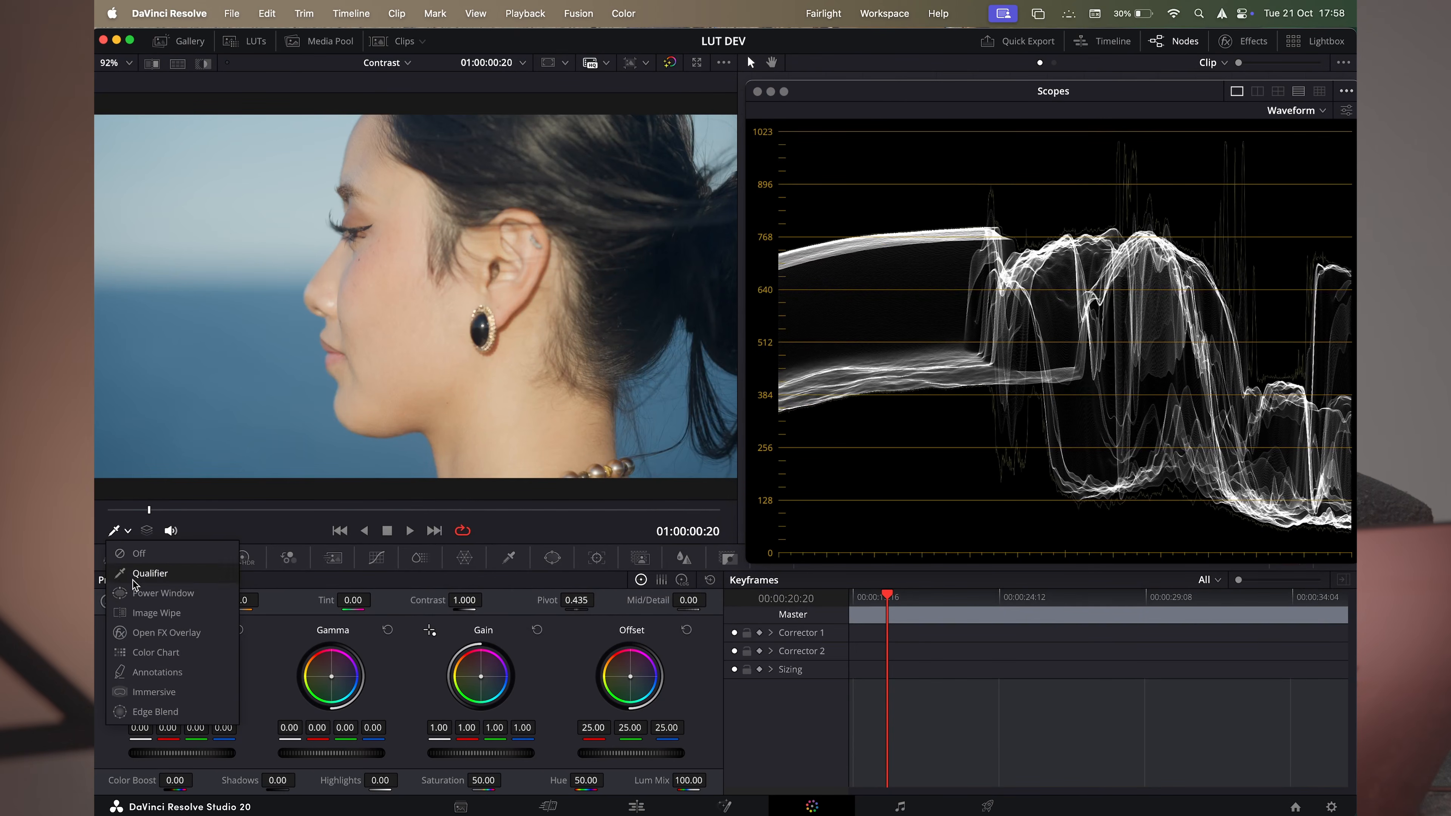
left_click(140, 574)
left_click_drag(994, 92, 988, 78)
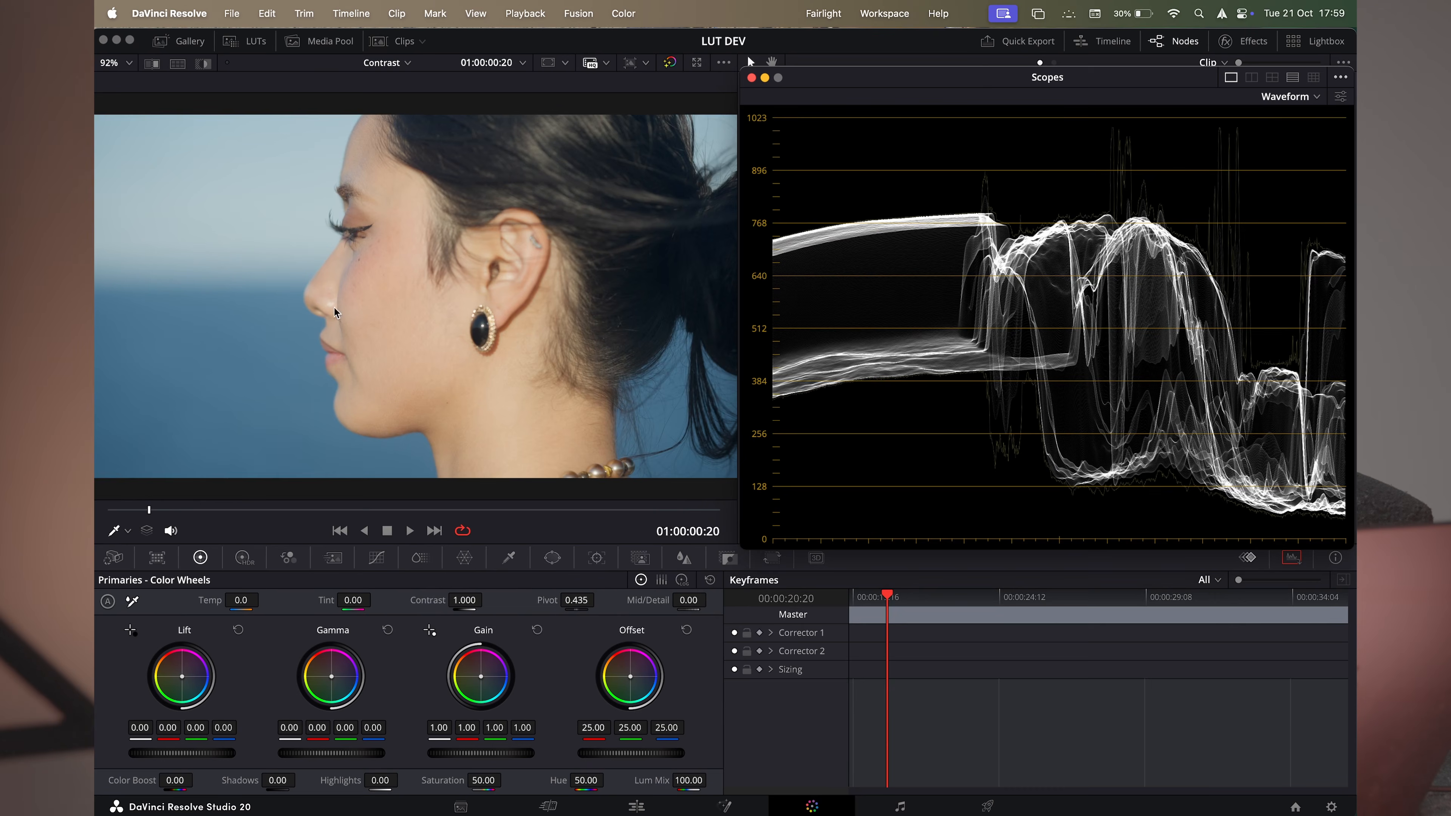
left_click(116, 531)
left_click(200, 448)
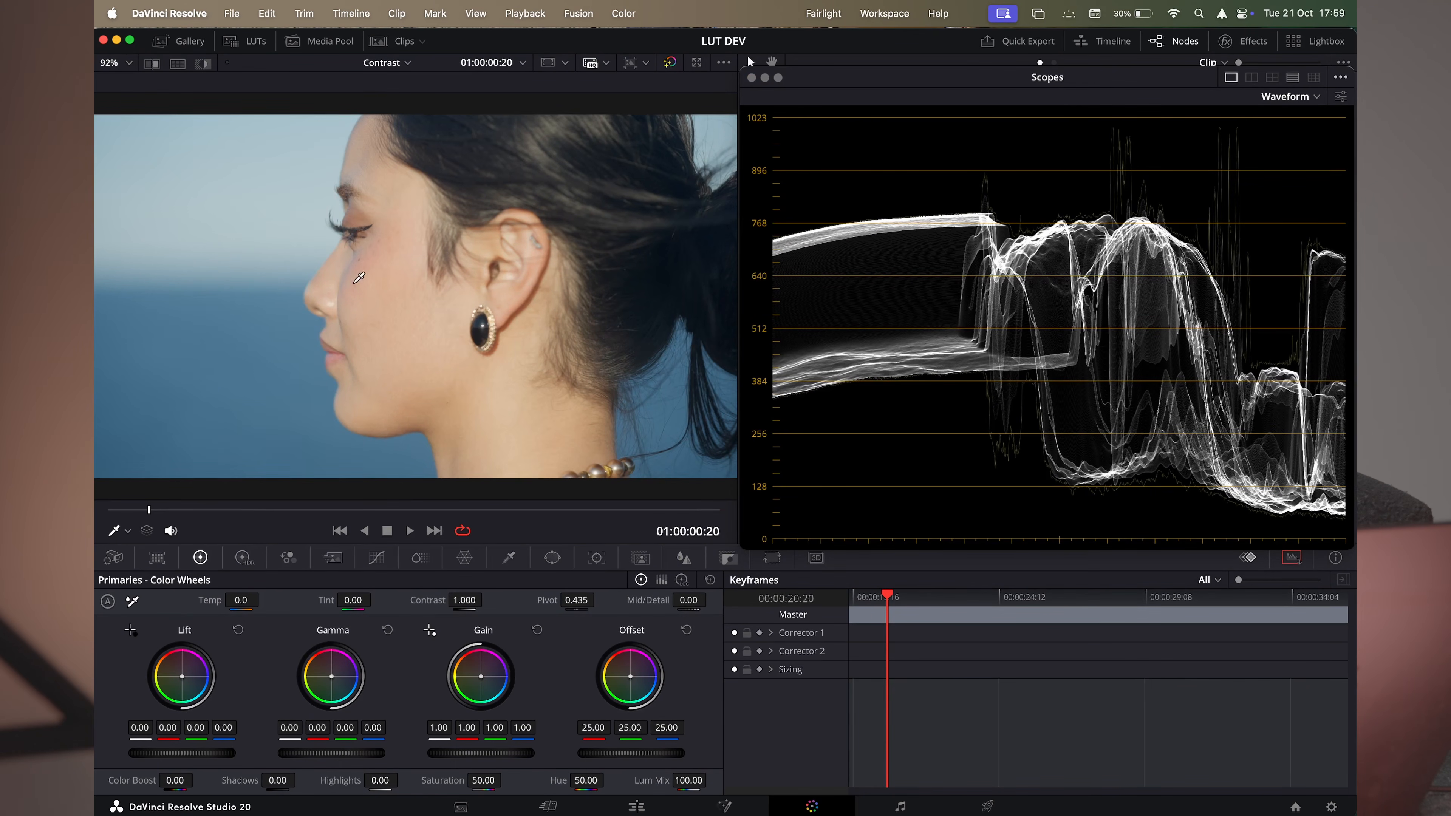
left_click(1340, 78)
left_click(1279, 135)
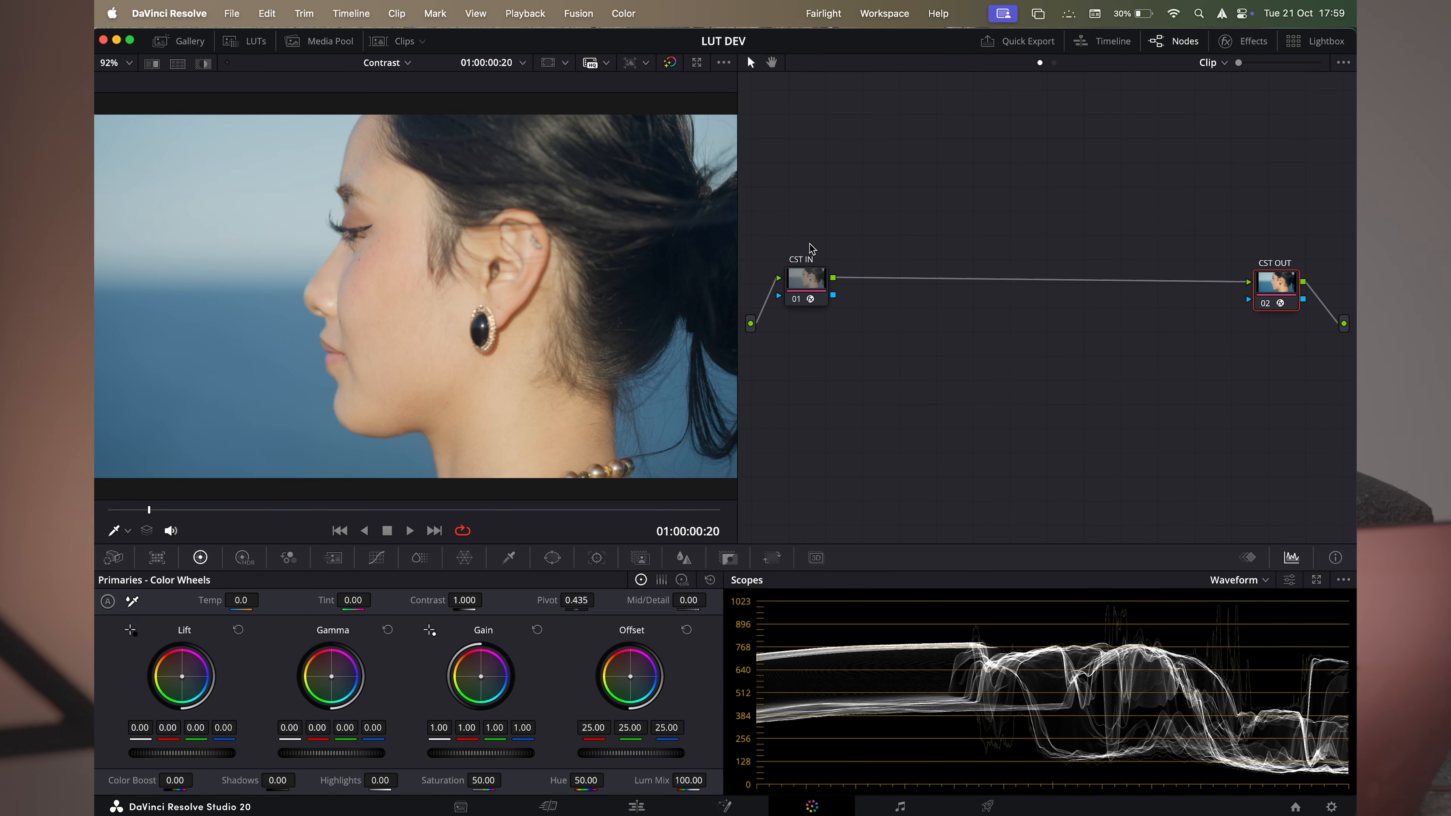
Reposition the CST IN and CST OUT nodes closer together in the middle of the node graph
left_click_drag(772, 175, 1293, 323)
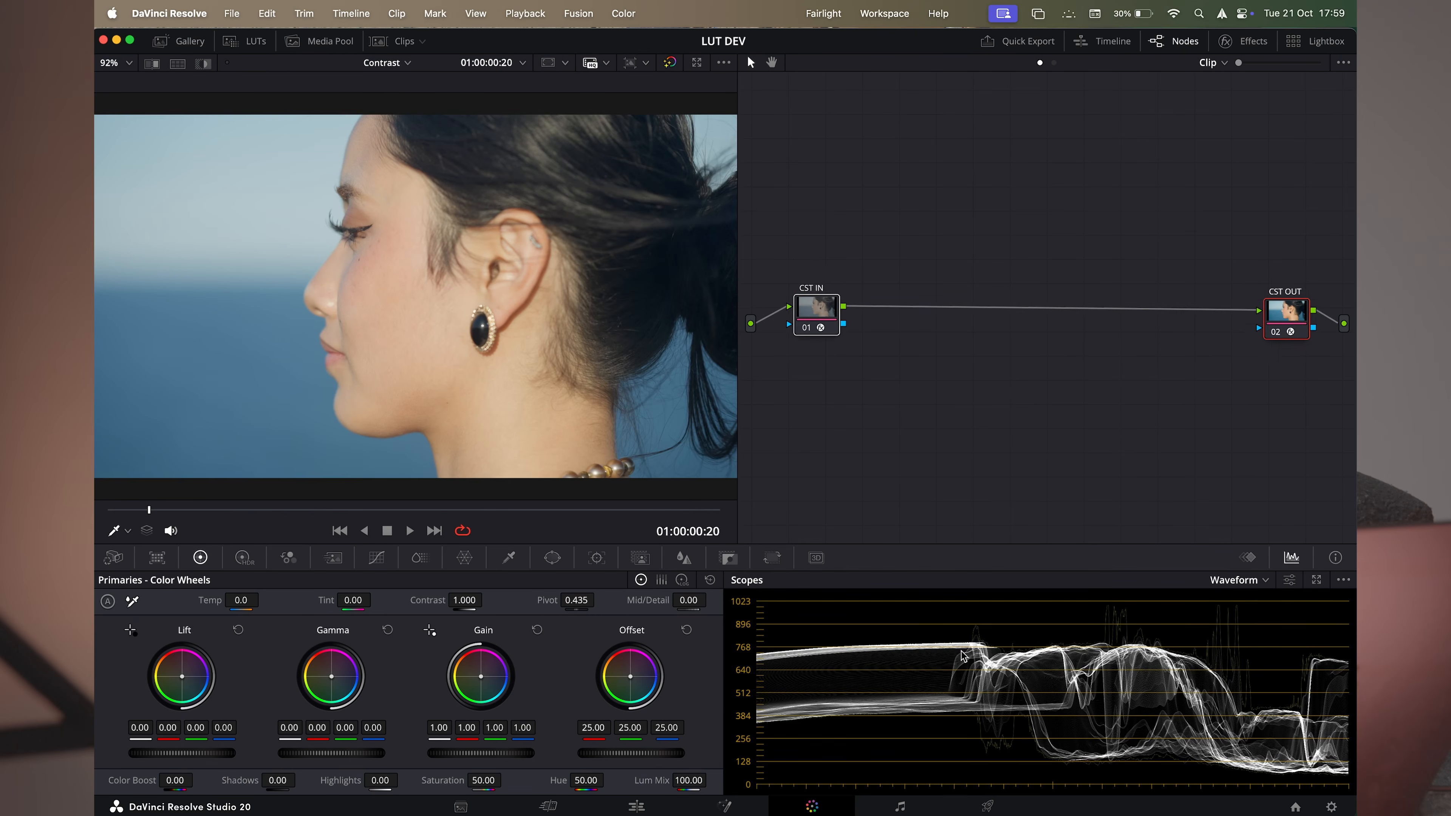
left_click_drag(800, 279, 833, 294)
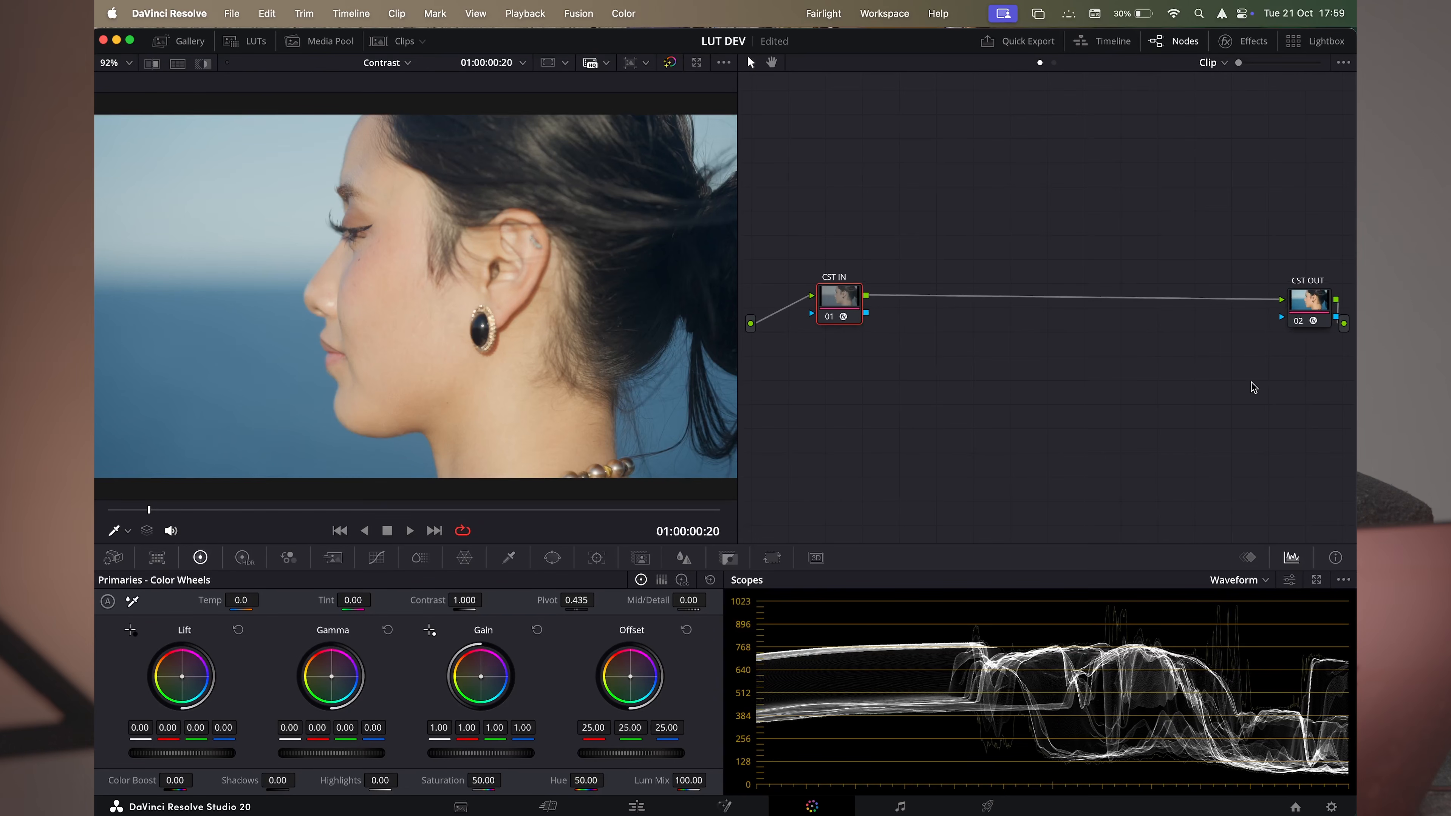
left_click_drag(1303, 317, 1193, 319)
left_click_drag(834, 298, 885, 304)
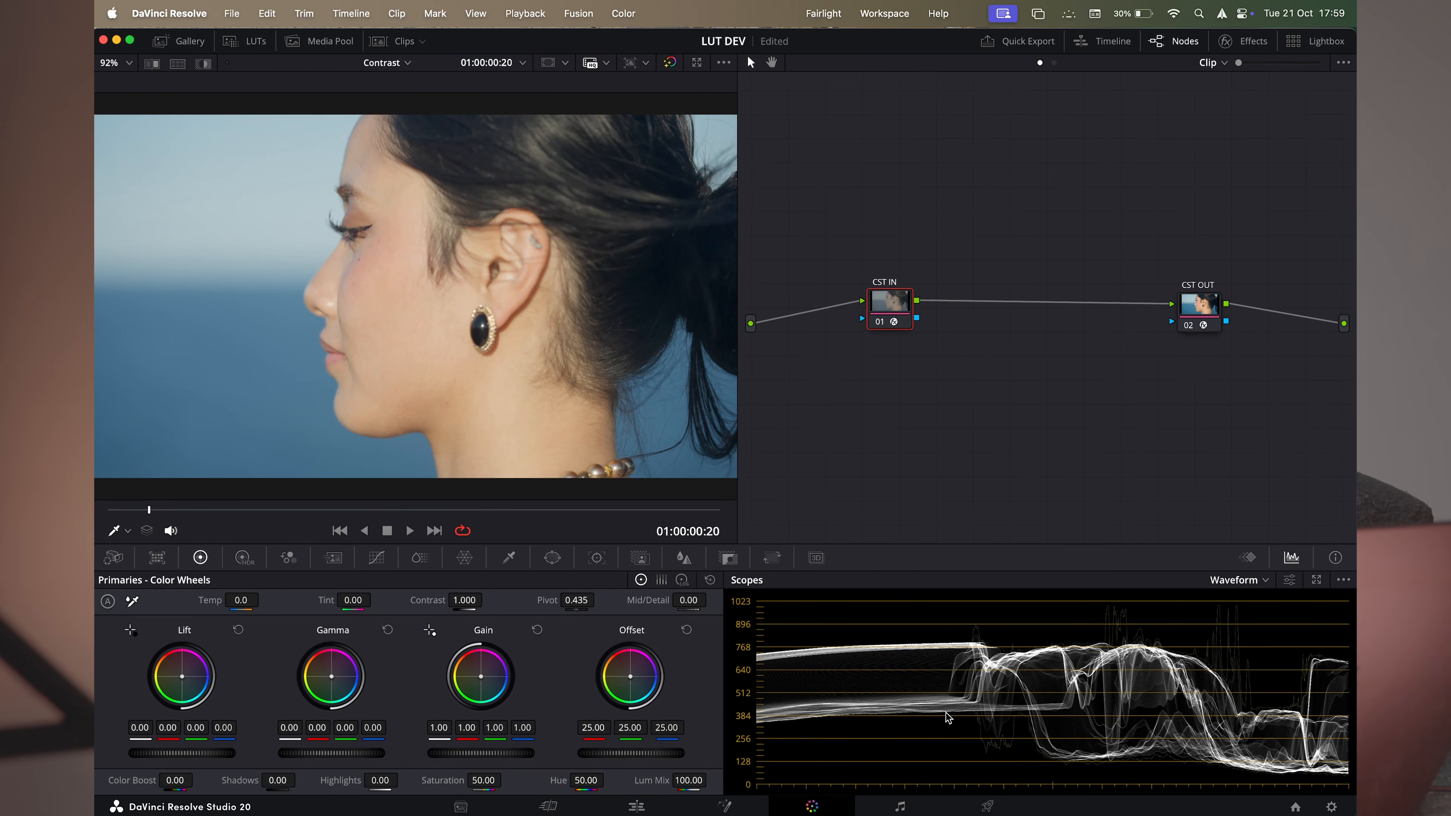
Add a serial node between CST IN and CST OUT, spreading the nodes and lining up the new one
left_click_drag(897, 293, 818, 300)
key("alt+s")
left_click_drag(1203, 333, 1241, 338)
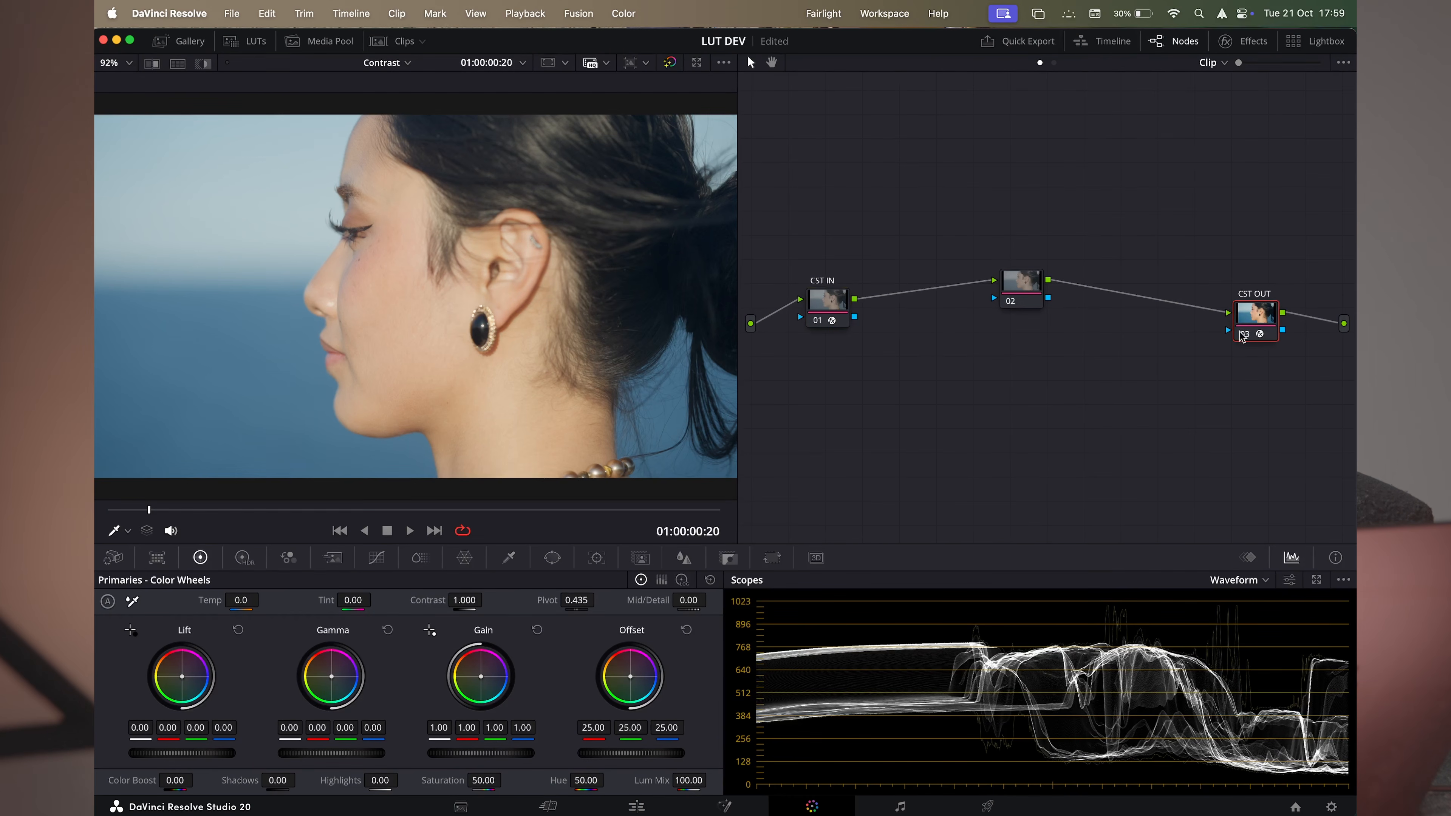
left_click_drag(1021, 284, 1014, 326)
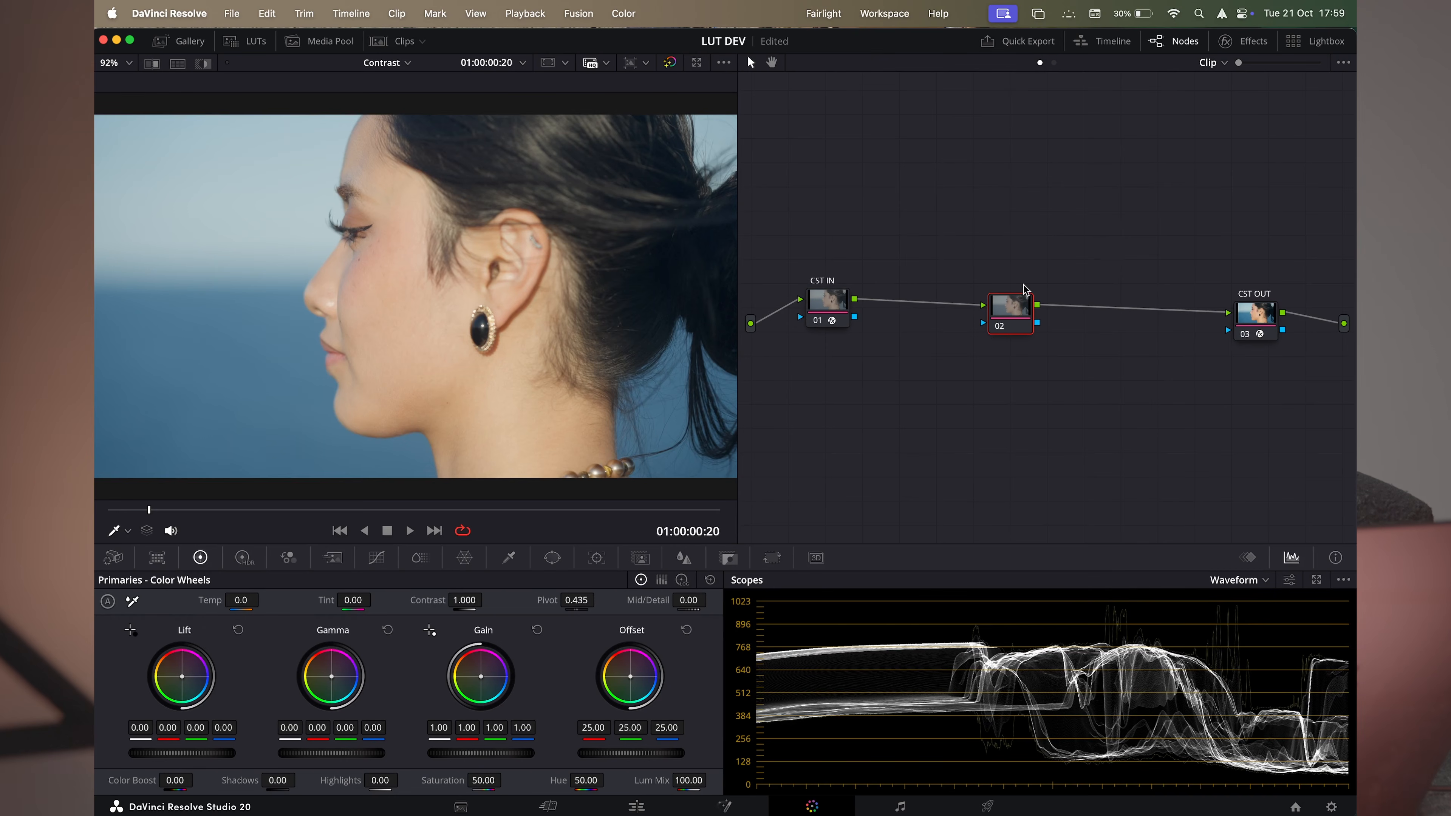
Try Gain 1.31, Lift -0.04 and Offset 26.20 on node 02, and reset the Gain and Lift
left_click_drag(470, 753, 504, 753)
left_click_drag(204, 755, 188, 754)
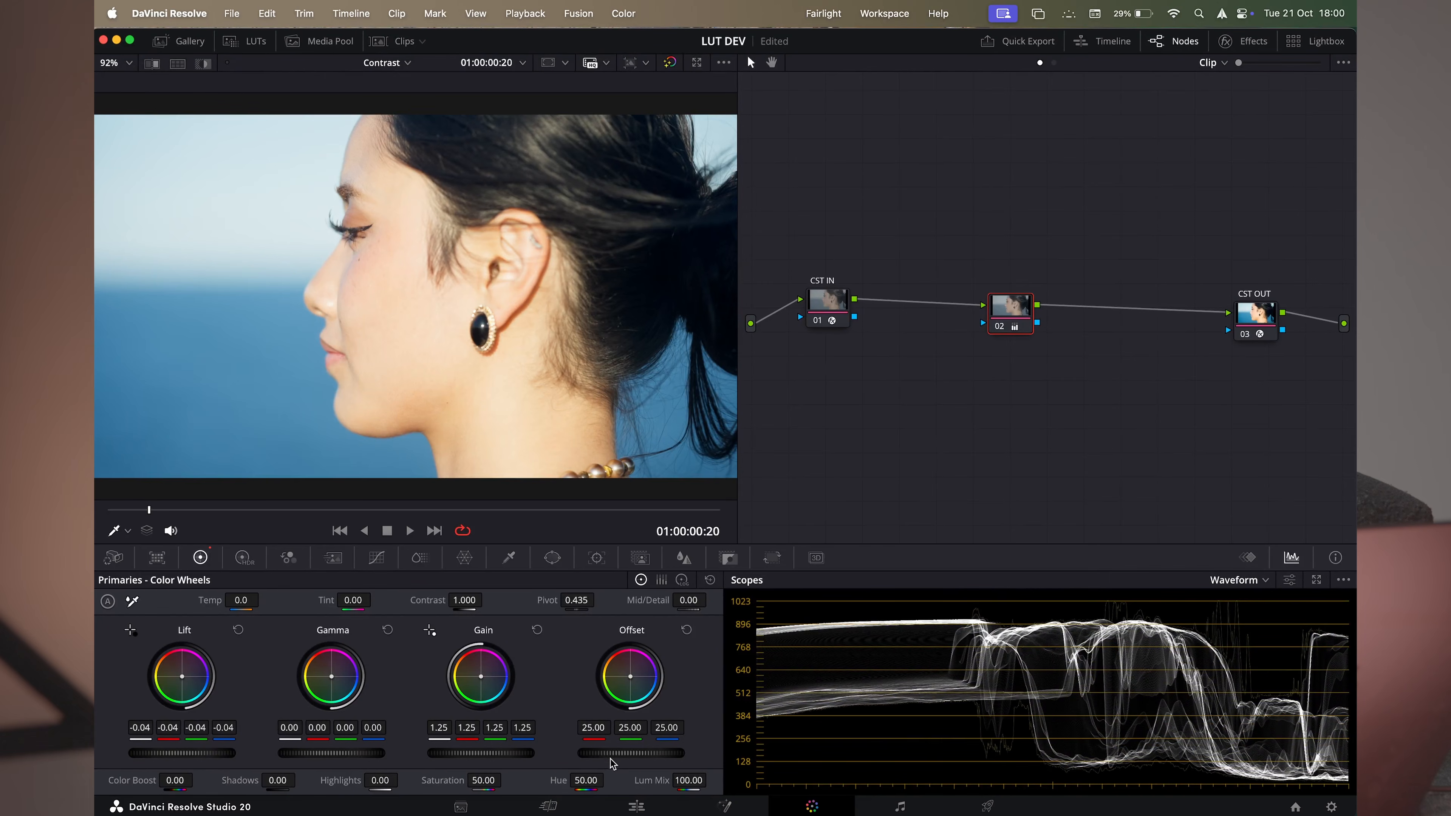
left_click_drag(601, 755, 610, 755)
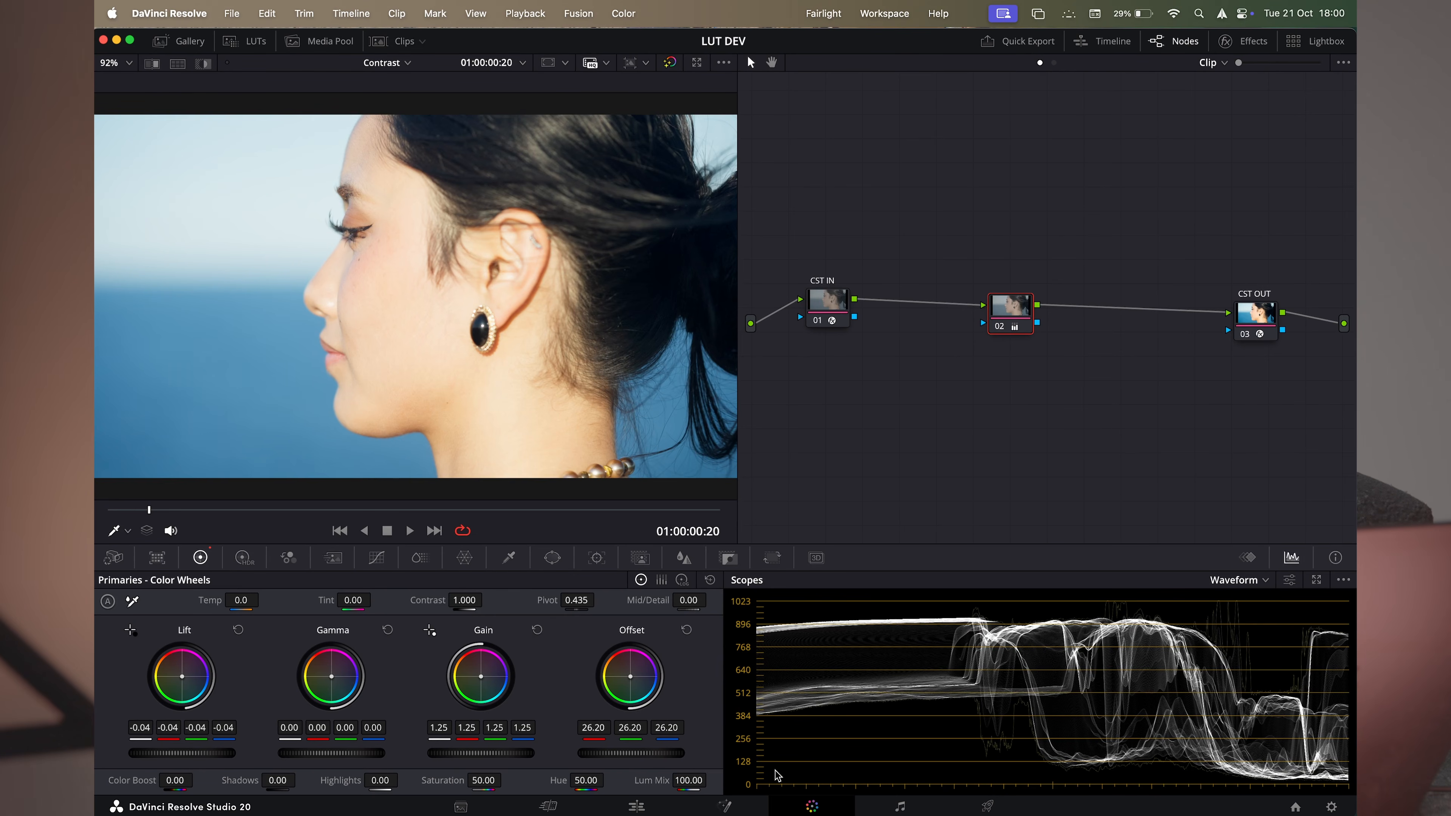
left_click_drag(469, 753, 485, 753)
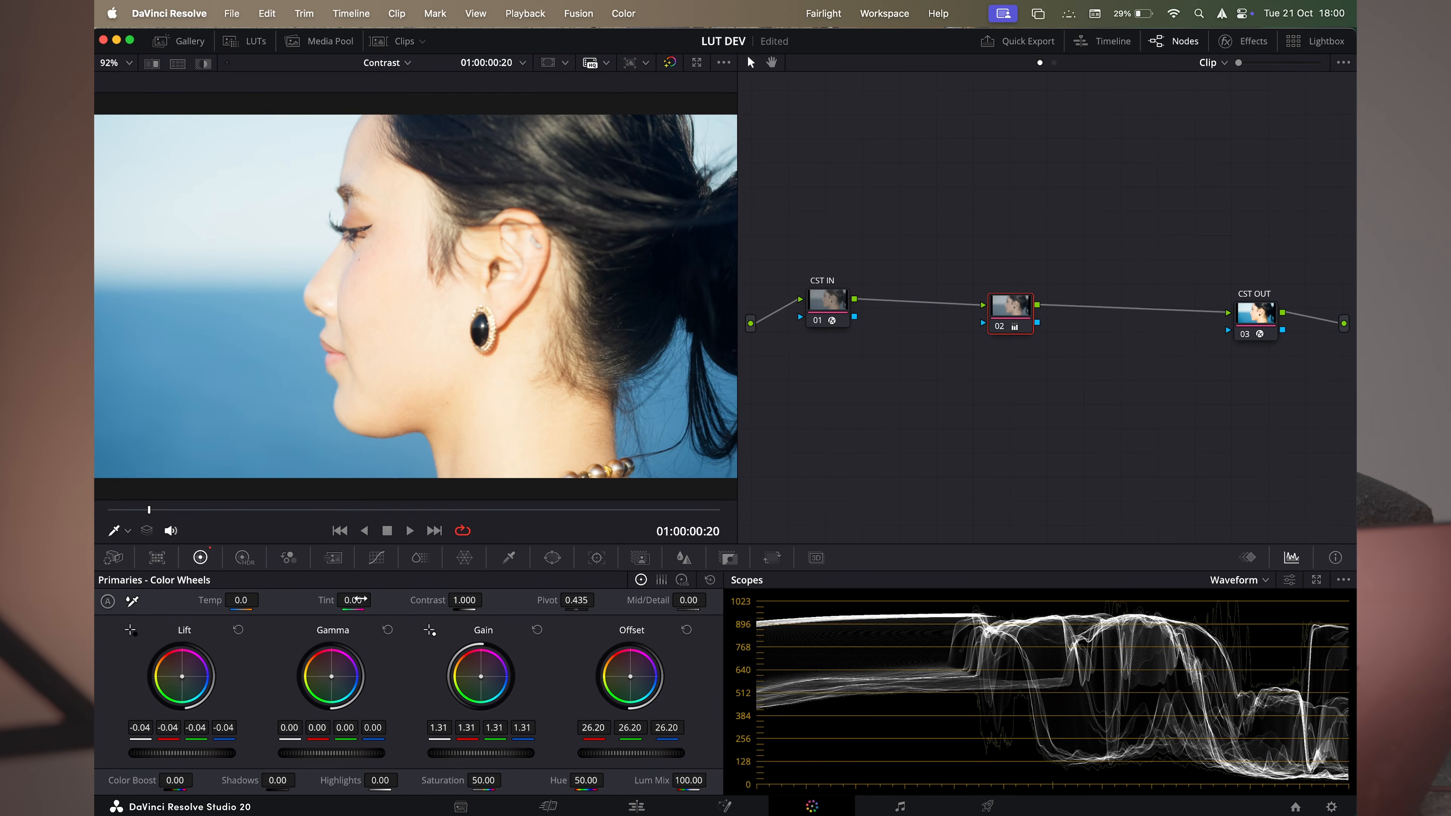
left_click(537, 629)
left_click(237, 628)
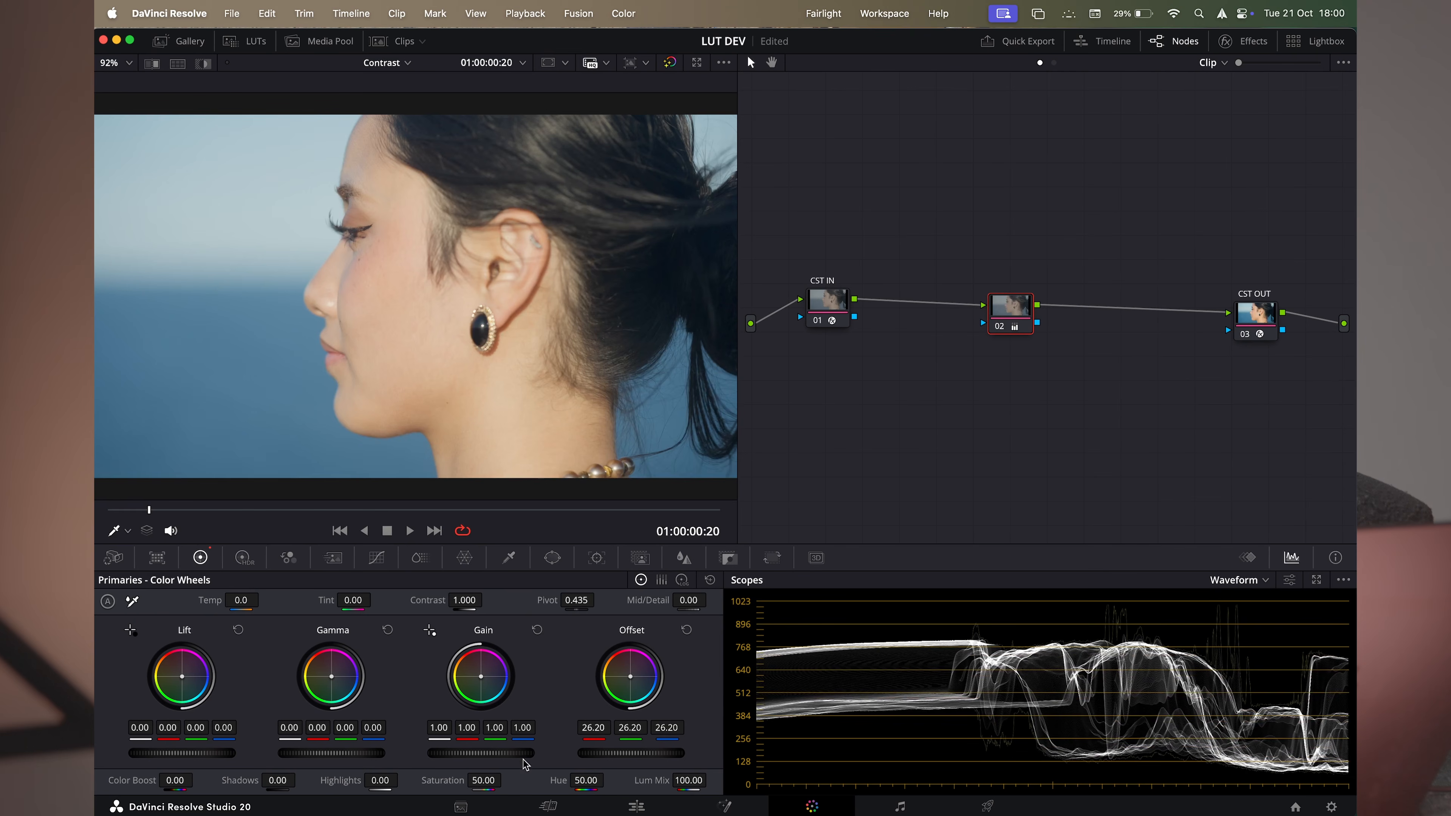
Set node 02's Gain to 1.12 and Lift to -0.06, and lower its Offset to rebalance the exposure
left_click_drag(462, 754, 495, 754)
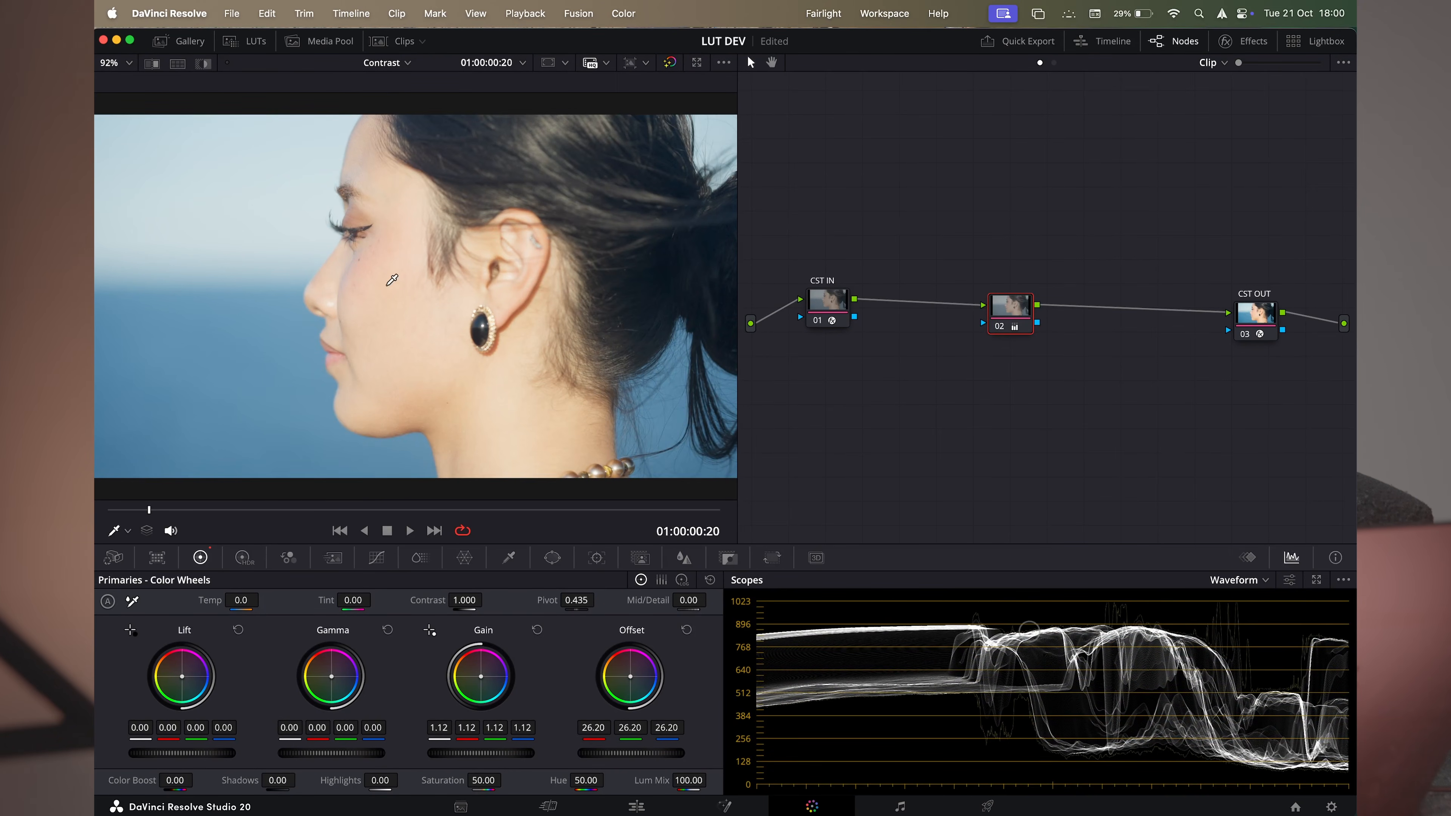
left_click_drag(182, 753, 172, 753)
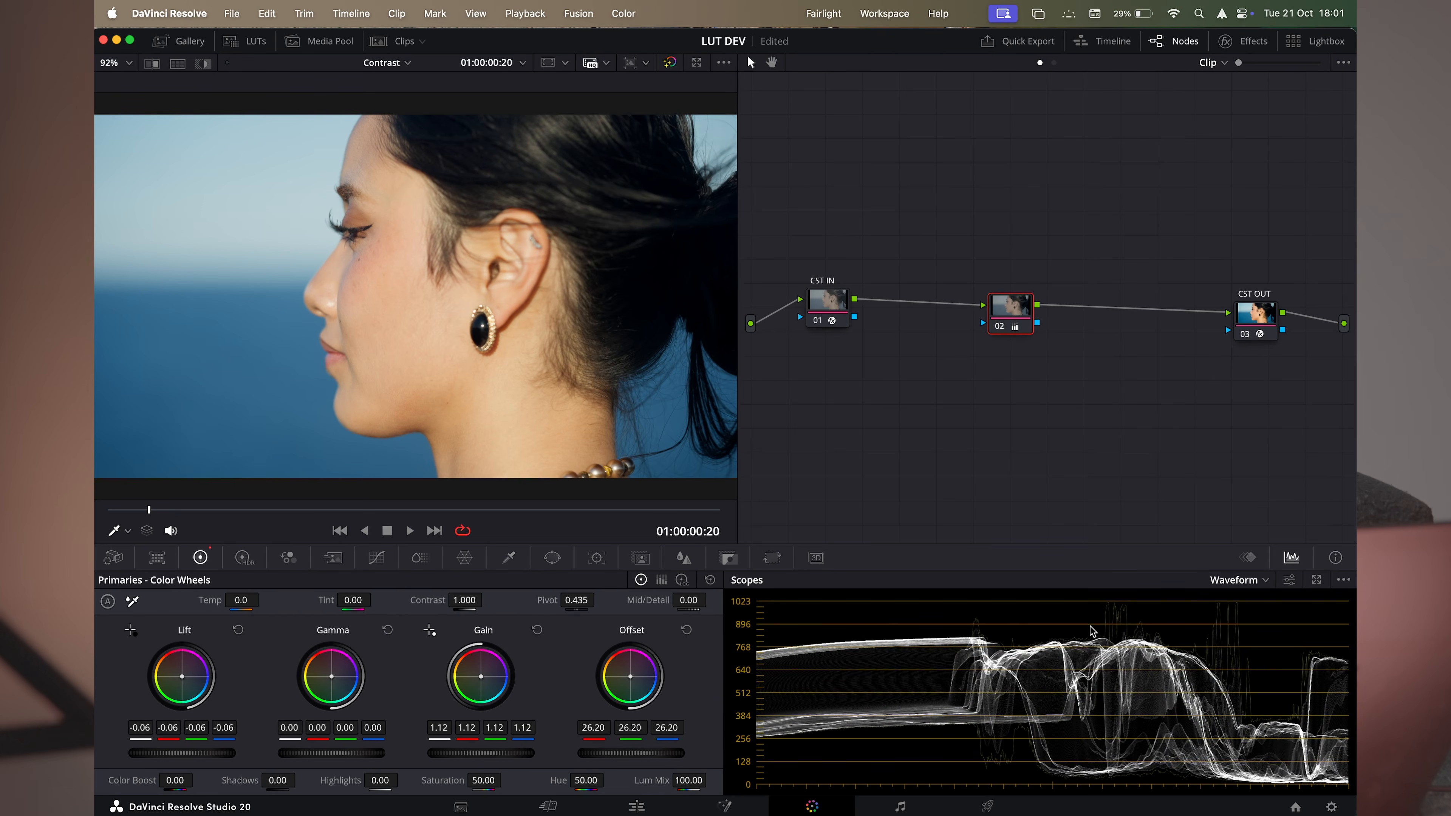
mouse_move(597, 755)
left_mouse_down()
mouse_move(637, 764)
mouse_move(580, 764)
left_mouse_up()
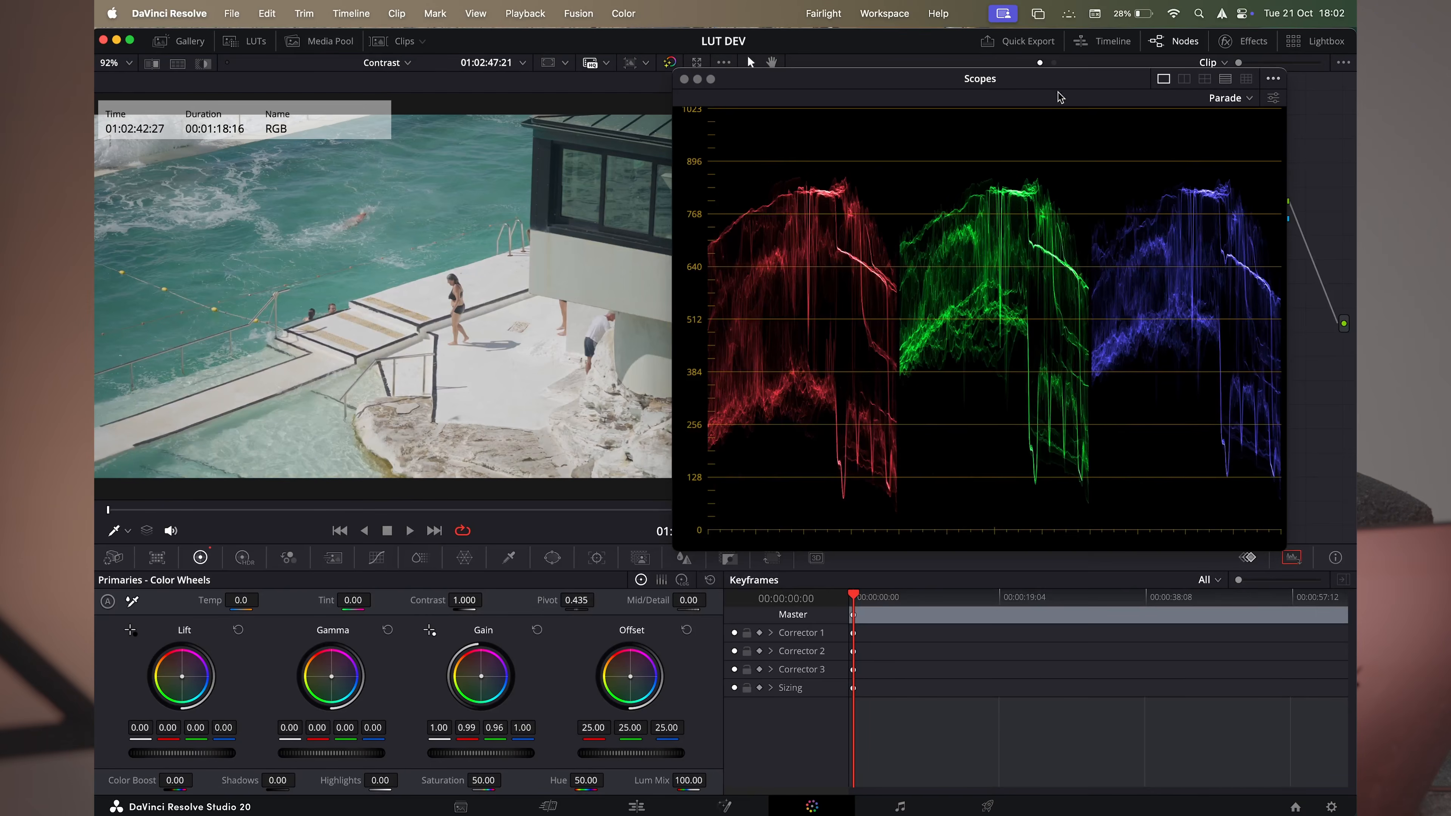
Move the parade scopes clear of the pool clip and enable the Qualifier picker with its RGB value readout
left_click_drag(1060, 97, 1095, 143)
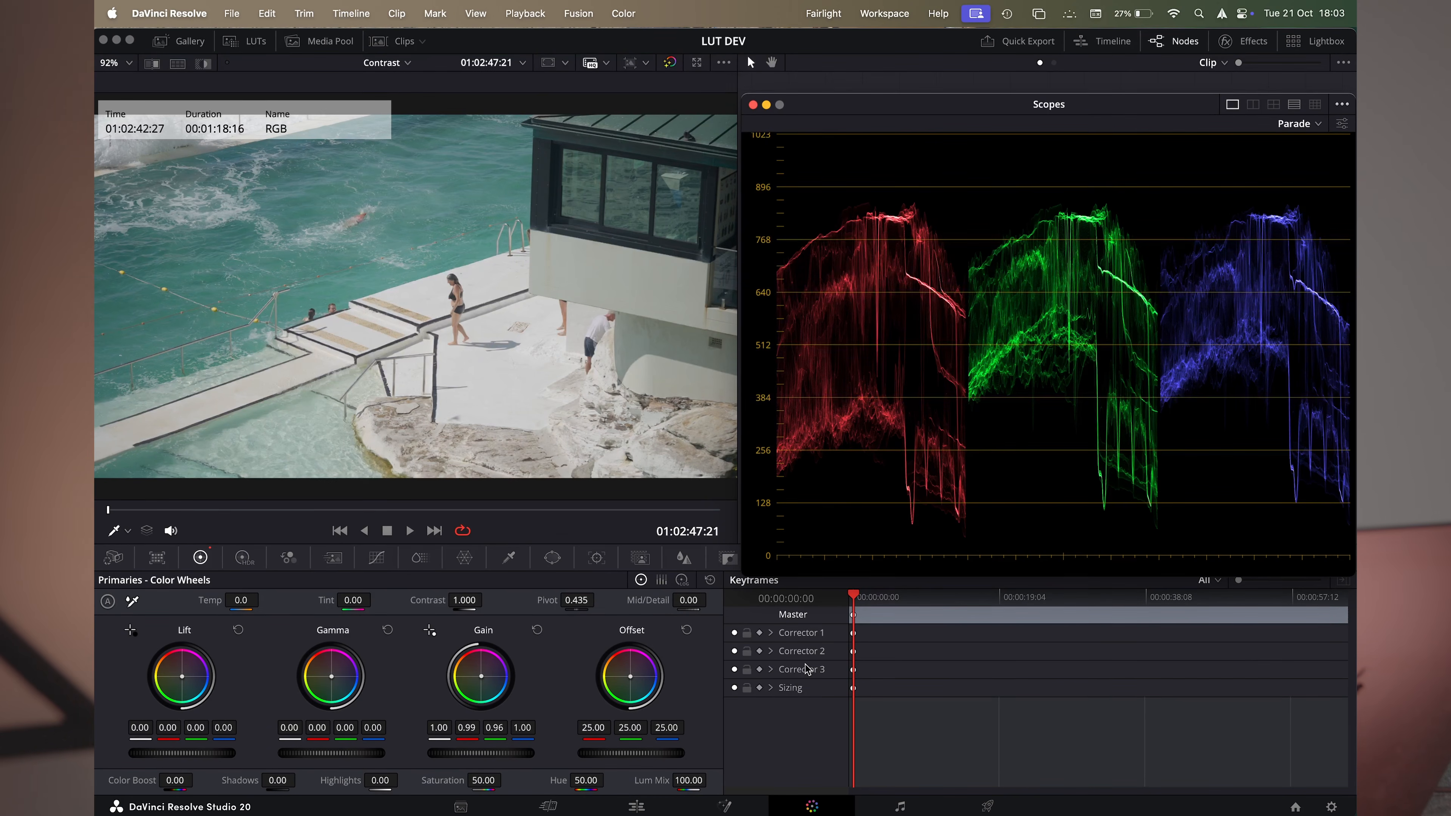
left_click(128, 531)
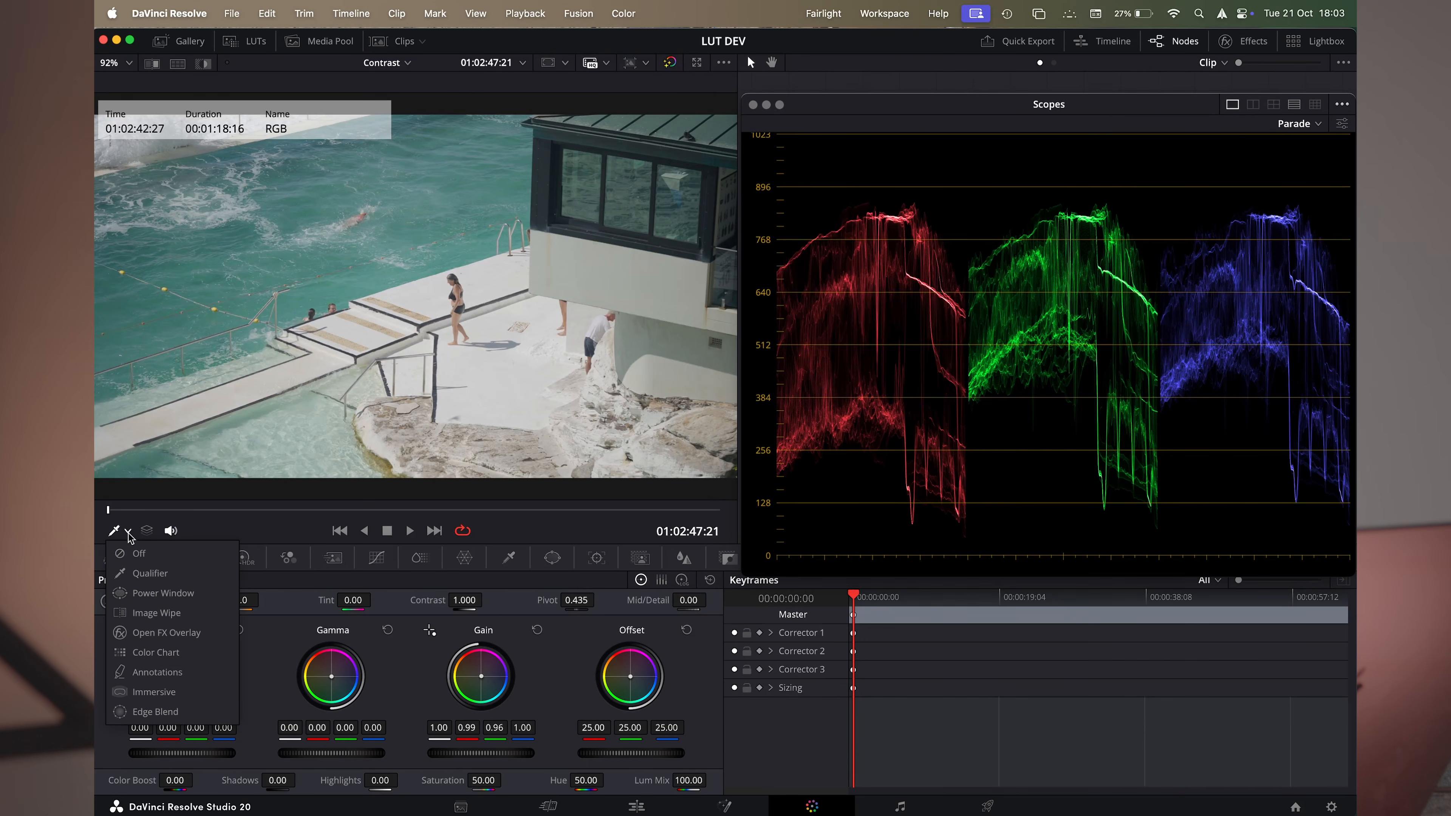
left_click(140, 573)
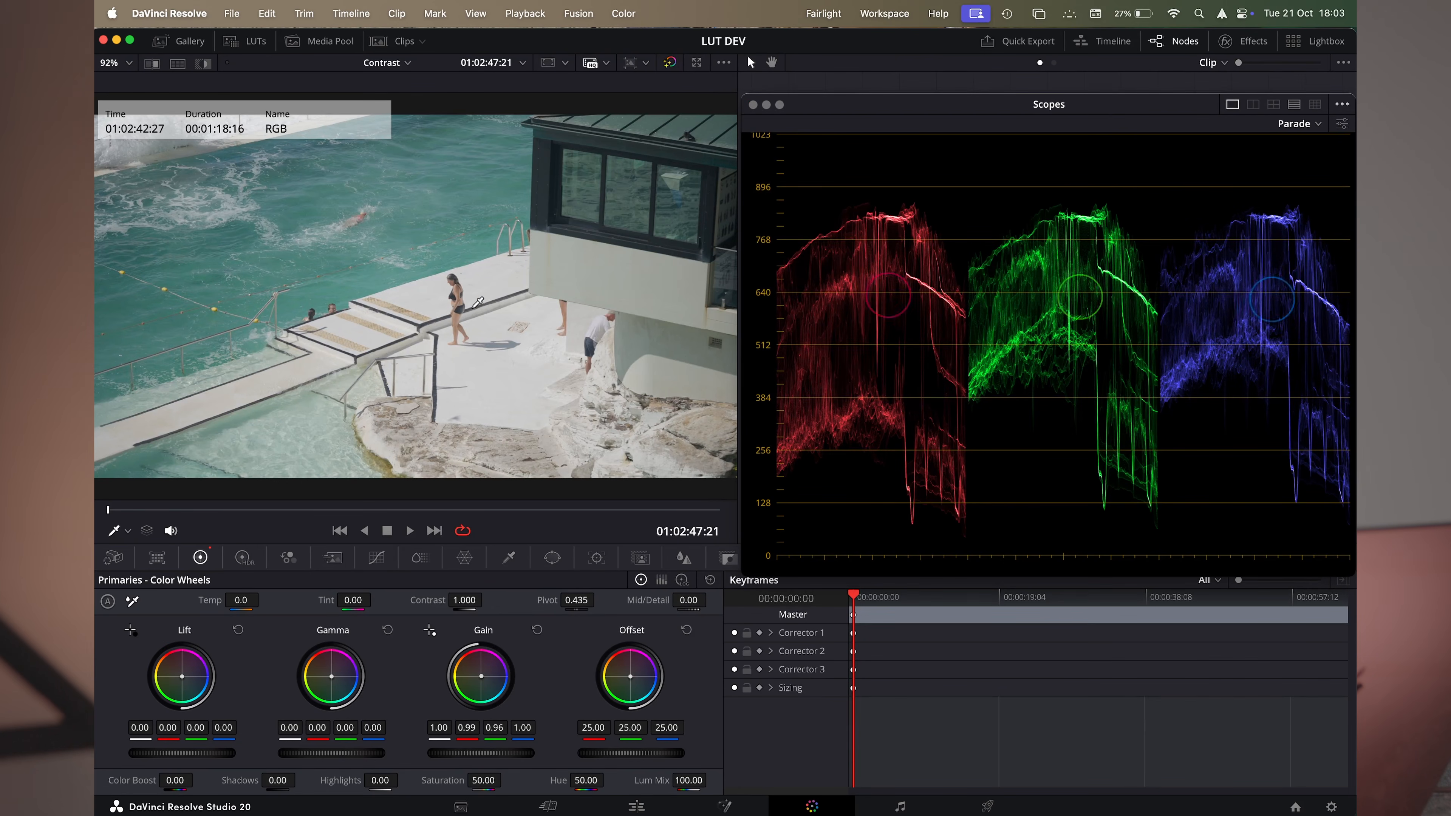
right_click(497, 277)
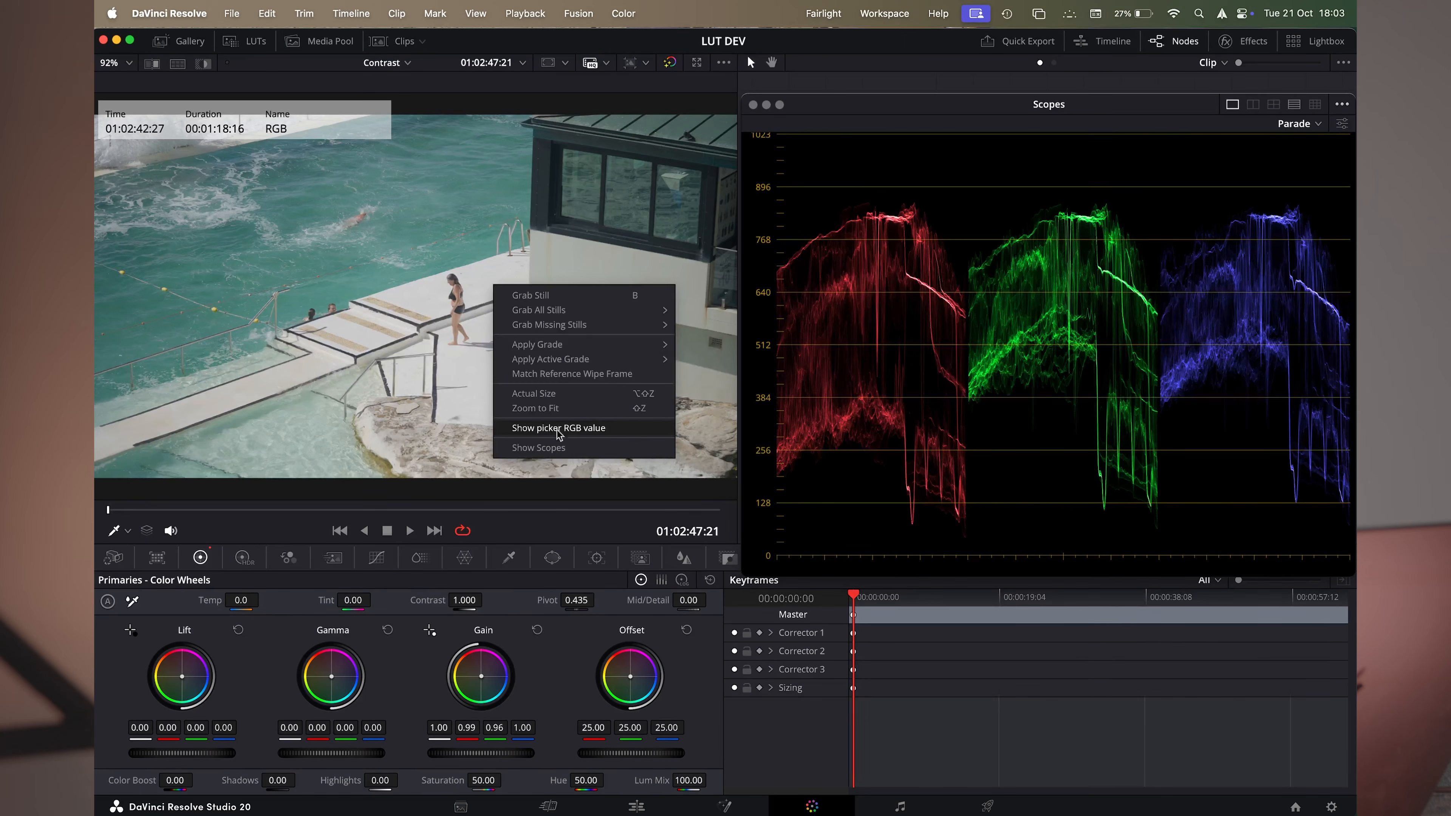
left_click(583, 430)
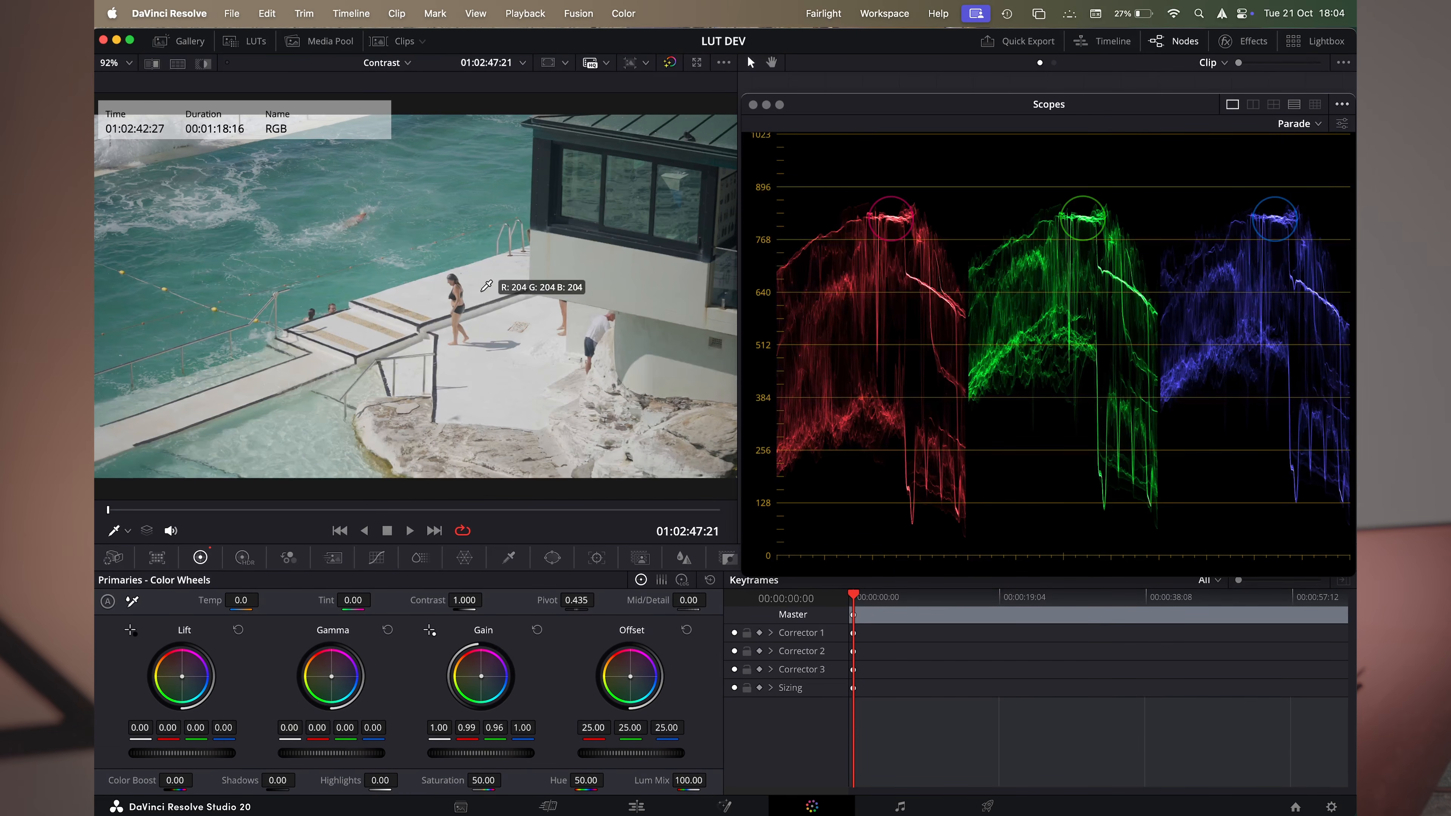
Balance the next clip's white pavement with Gain at red 0.89, green 0.97 and blue 1.13, saving the project and refining the Gain
left_click(434, 531)
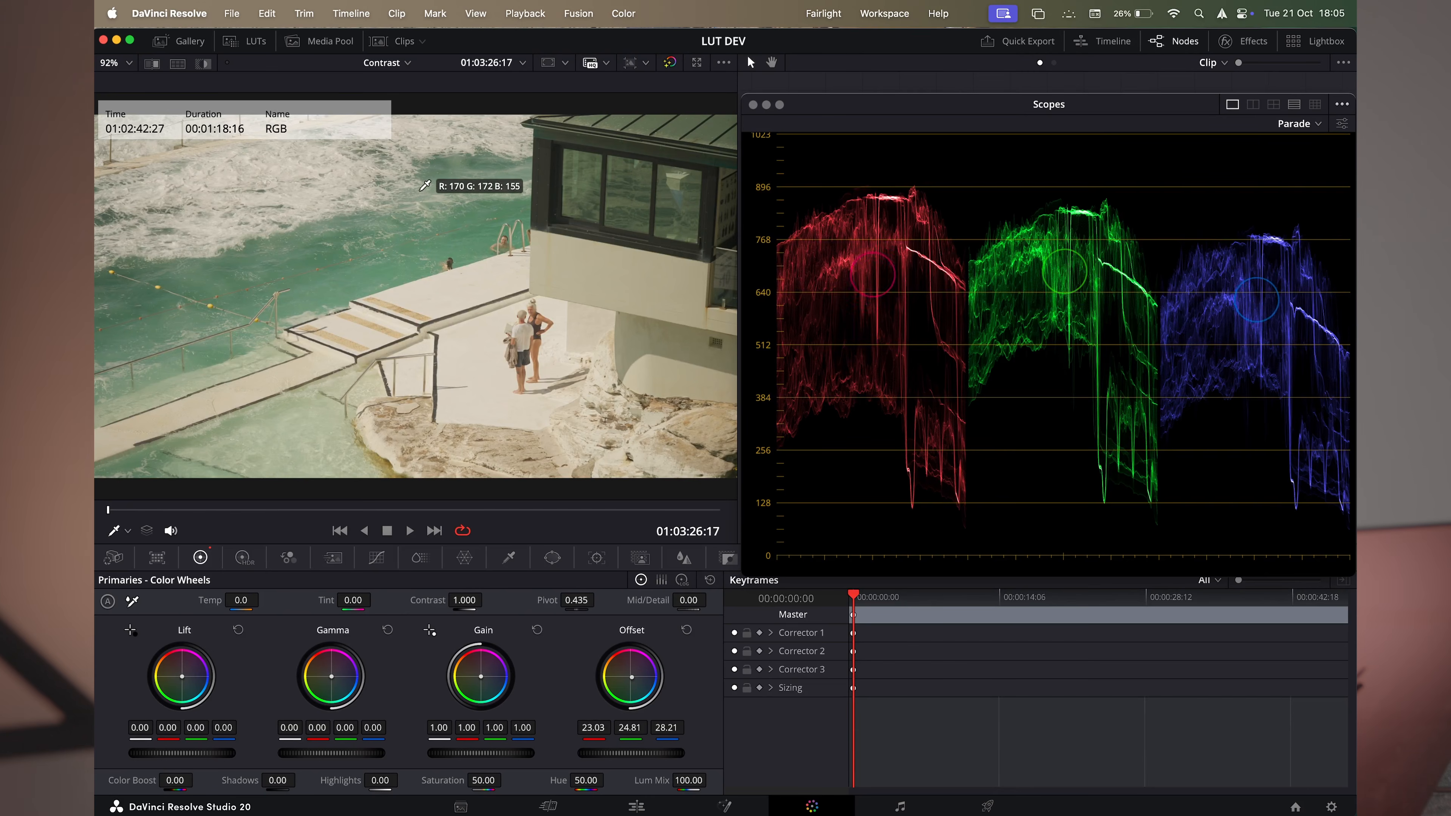
right_click(474, 290)
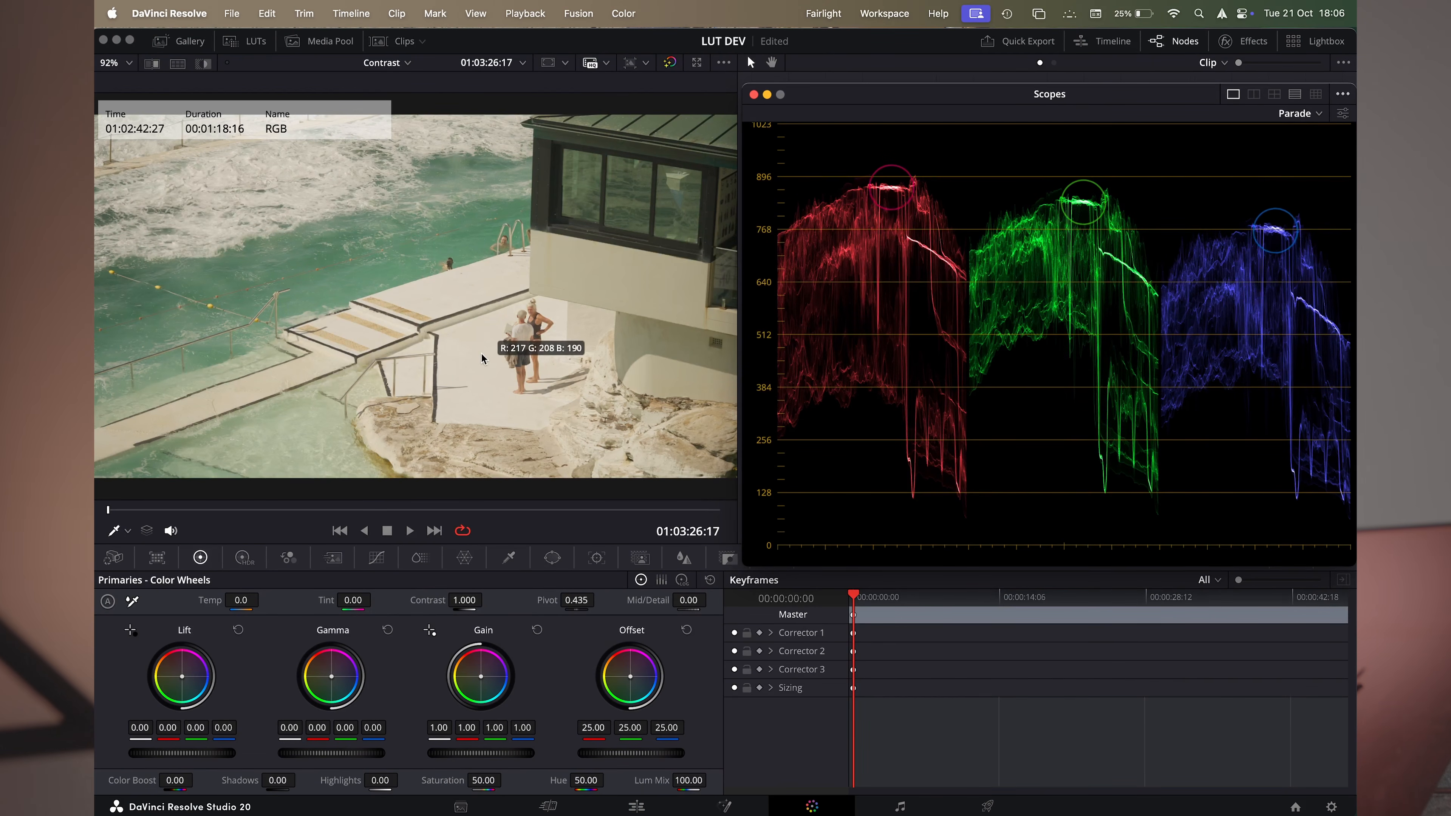
mouse_move(466, 728)
left_mouse_down()
mouse_move(435, 728)
mouse_move(541, 732)
left_mouse_up()
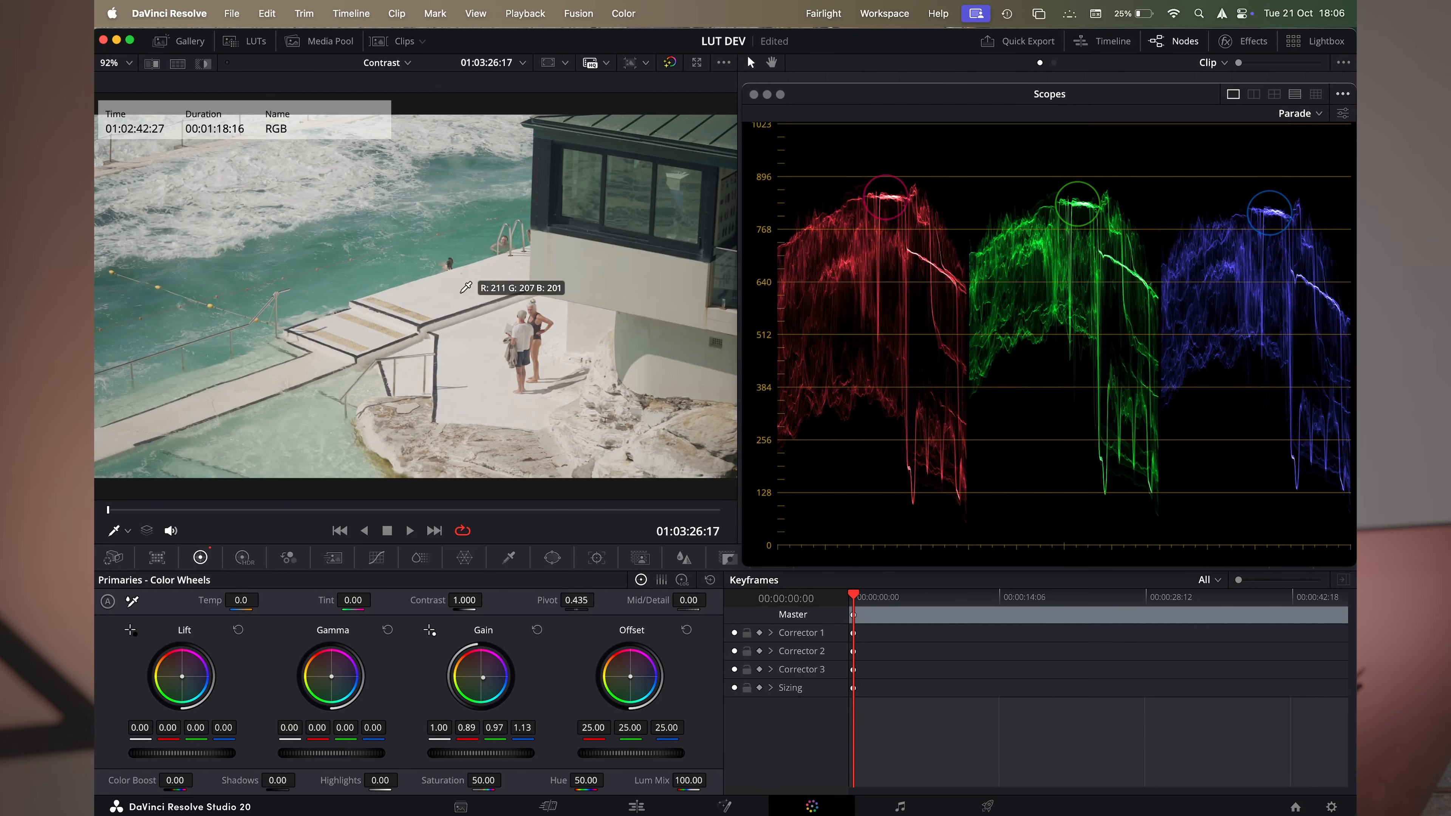
key("super+s")
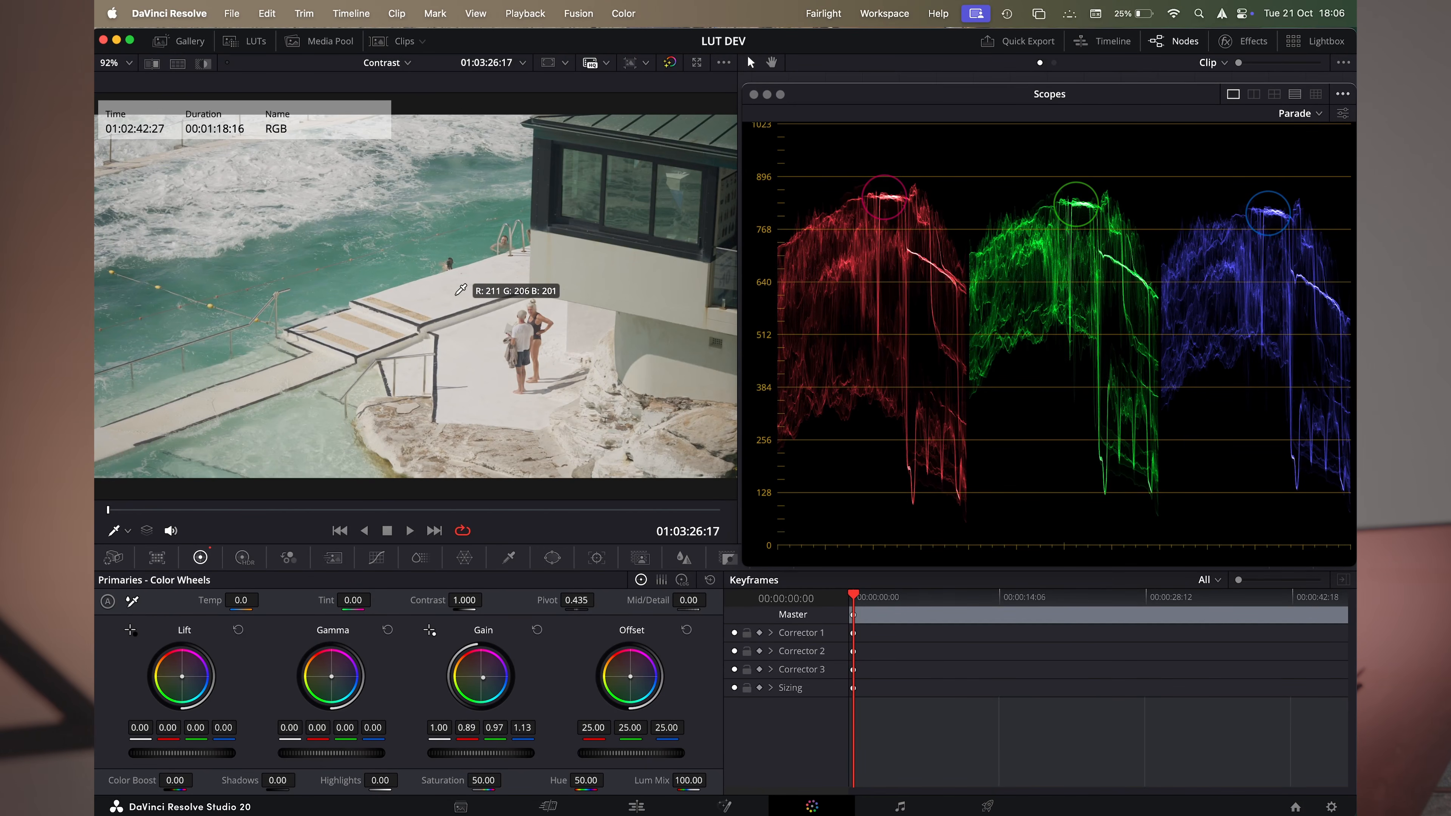
mouse_move(471, 728)
left_mouse_down()
mouse_move(533, 729)
mouse_move(459, 729)
mouse_move(526, 729)
left_mouse_up()
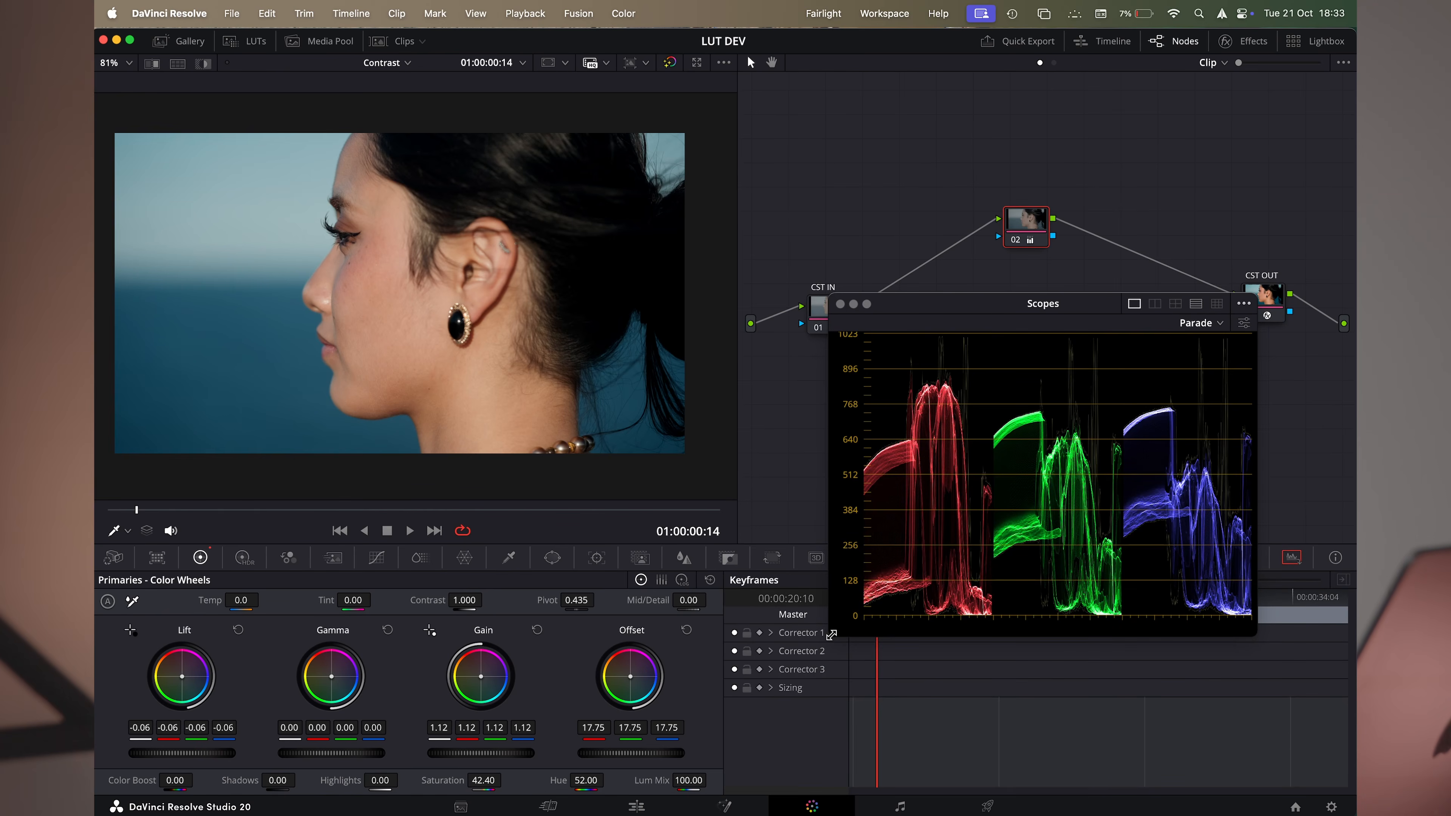
Enlarge the scopes window and bring up timeline clip C7017.MP4 at 01:02:59:16 on the Color page for sampling
left_click_drag(832, 633, 559, 792)
left_click_drag(867, 304, 946, 138)
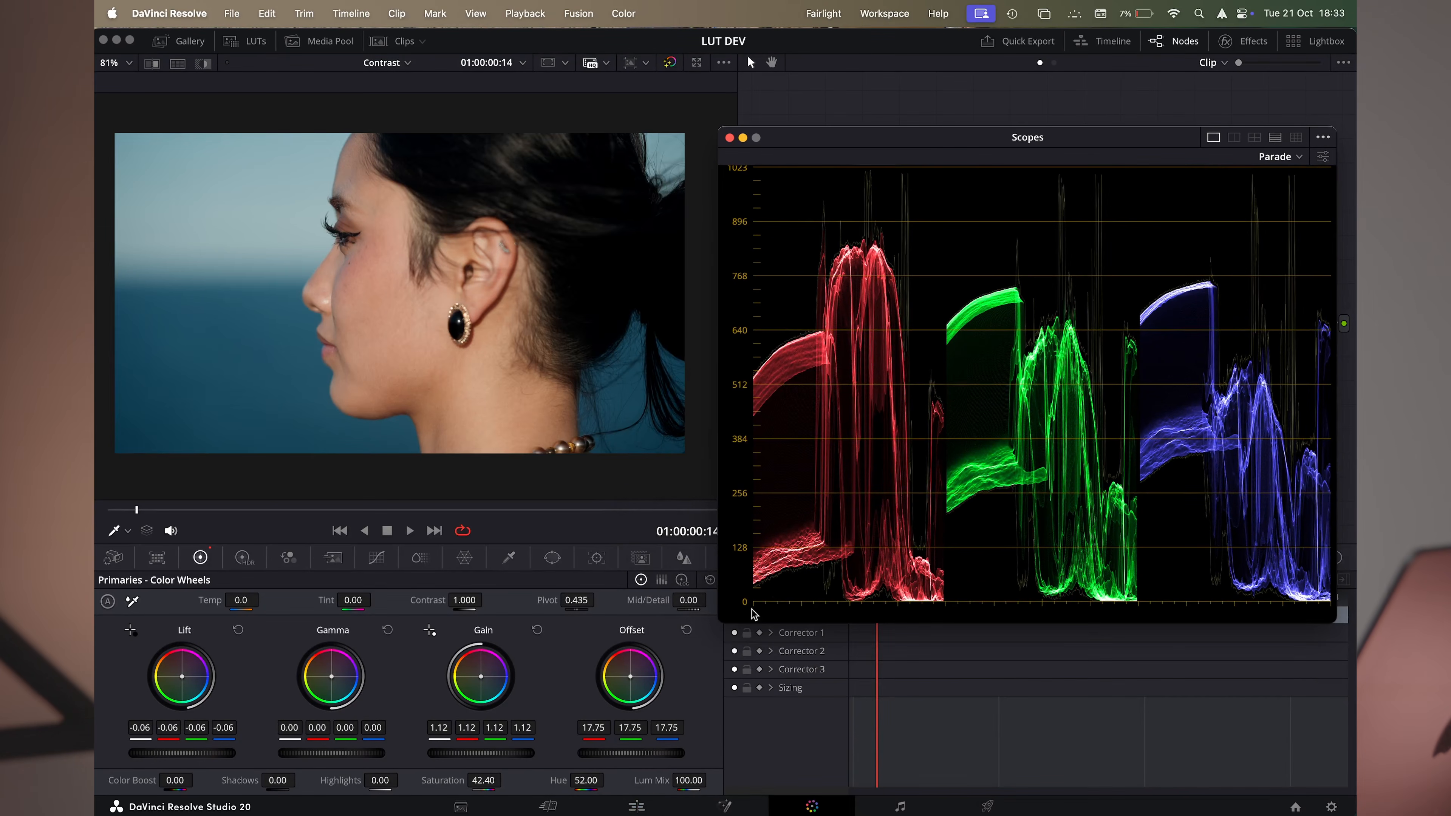
left_click(637, 806)
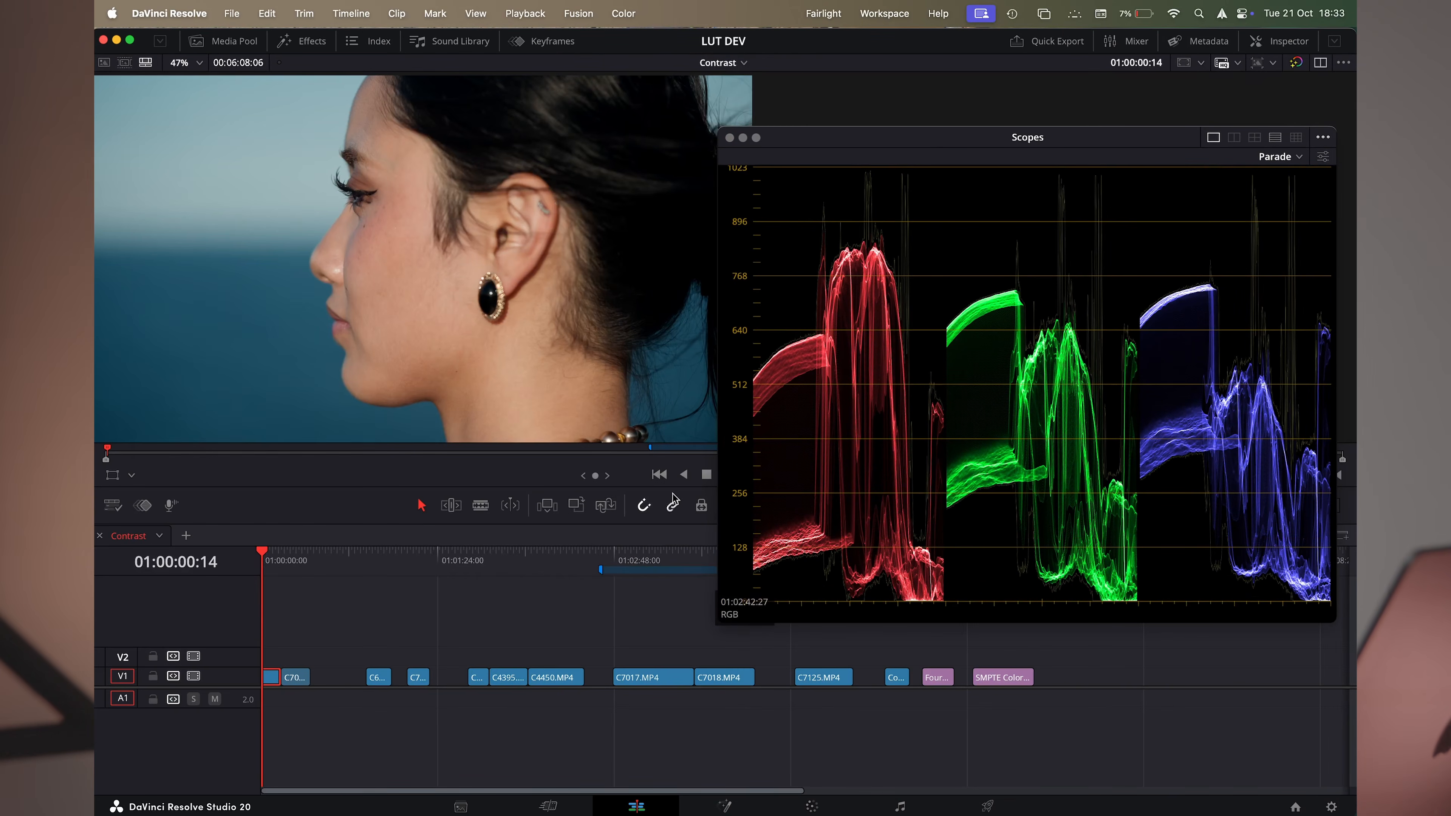
left_click(637, 549)
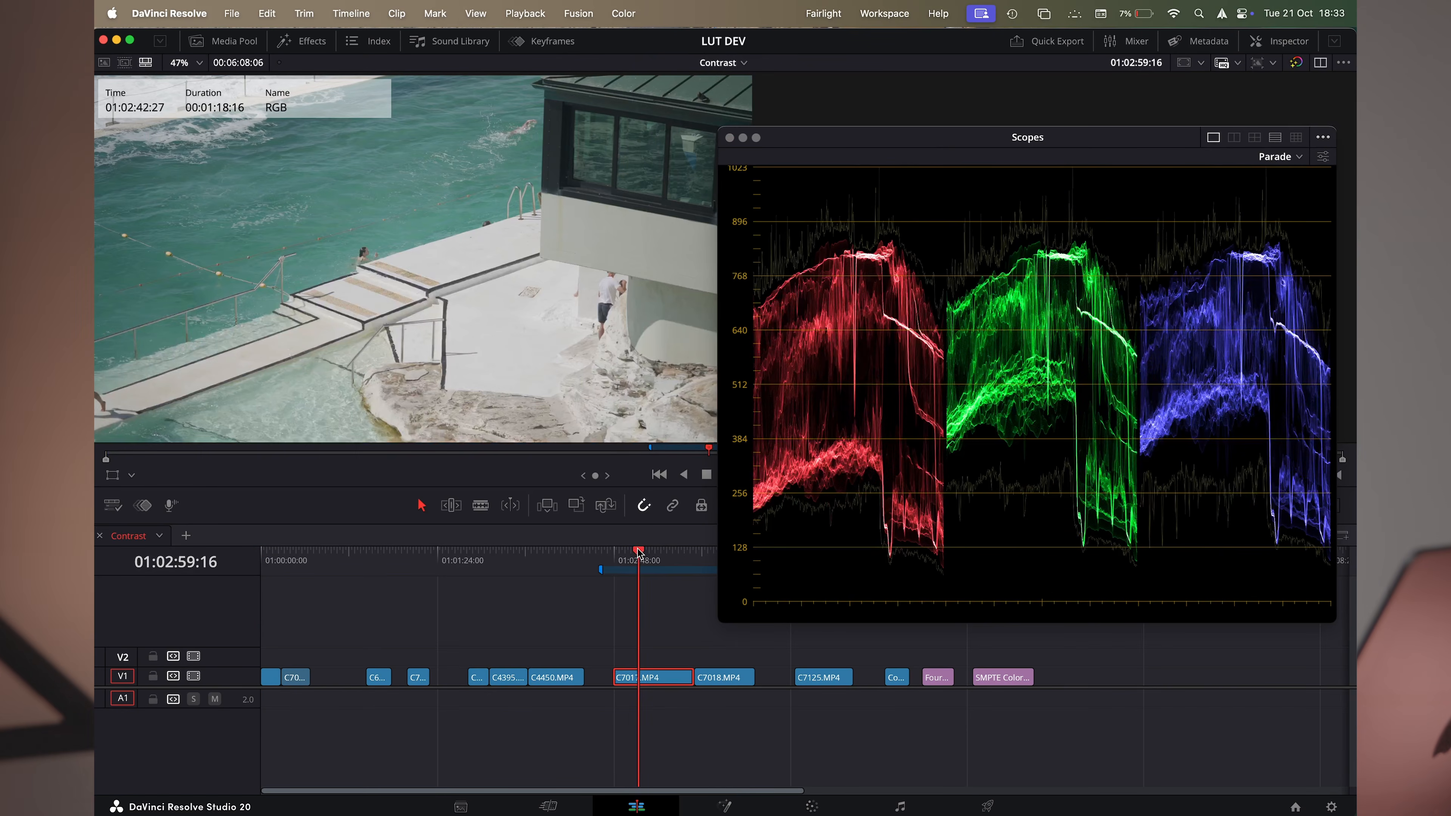
left_click(812, 806)
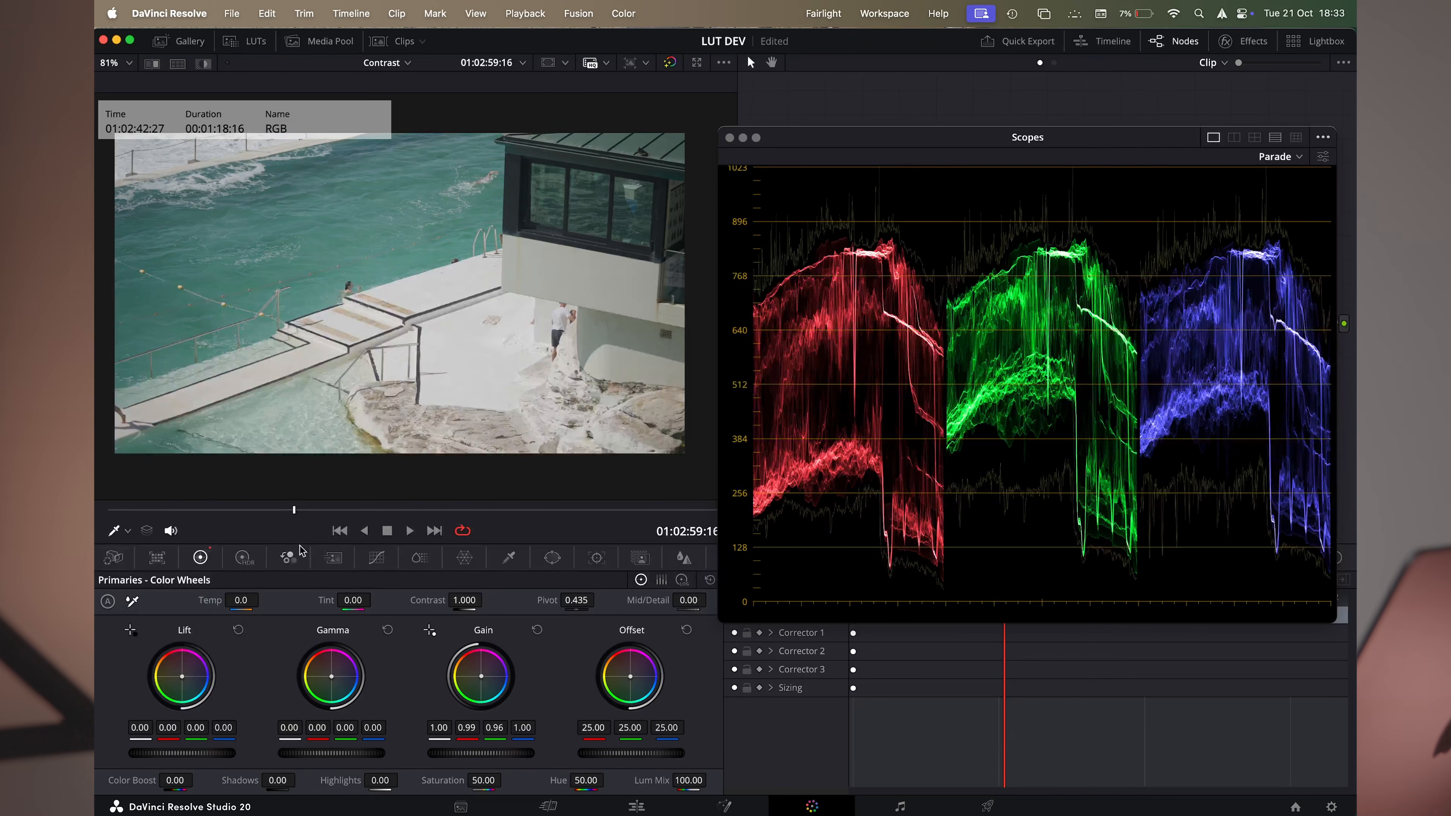
left_click(114, 530)
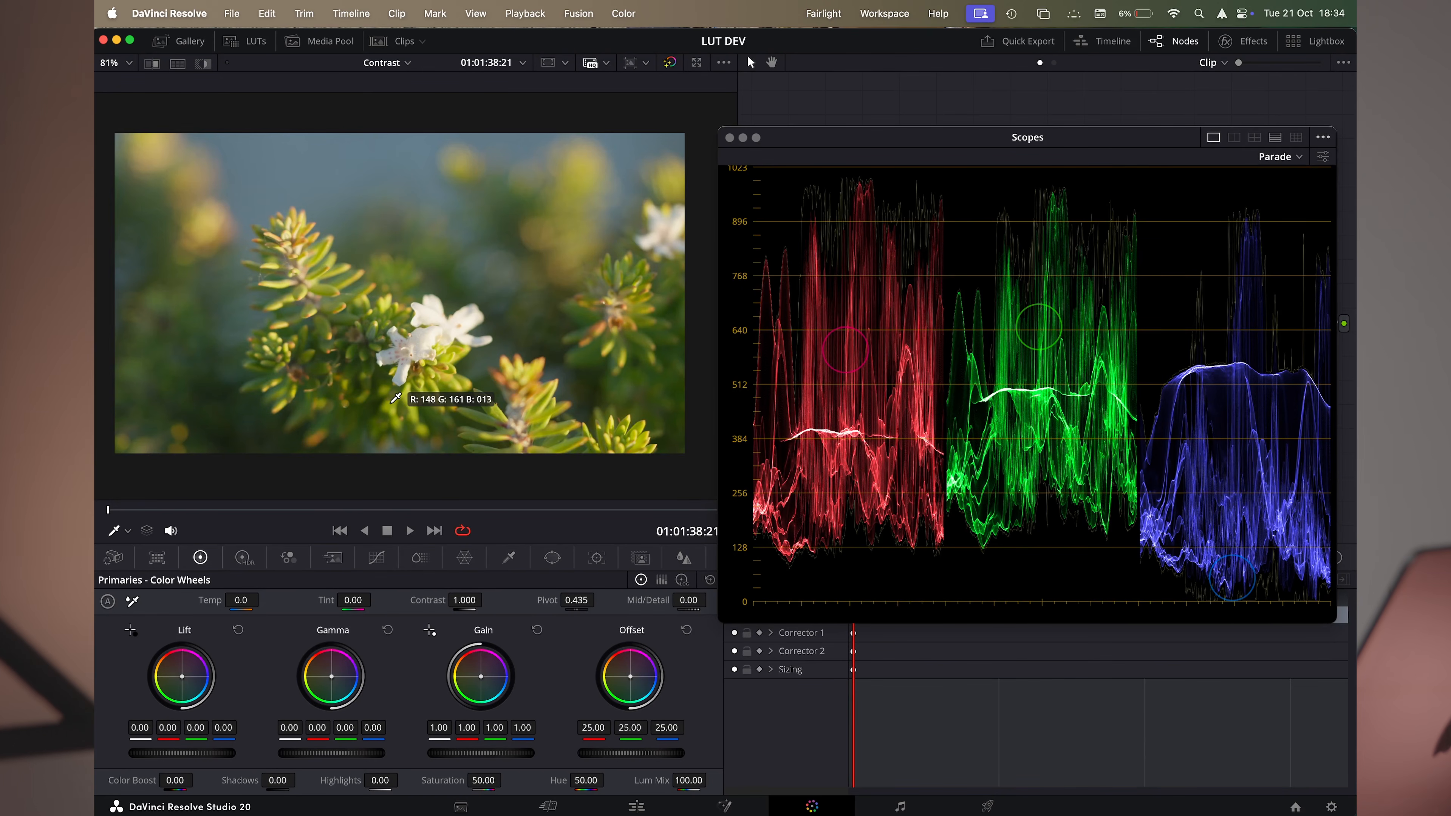
Add a serial node to the flower clip's grade and place it above the scopes window
left_click_drag(919, 140, 926, 381)
left_click(794, 284)
key("alt+s")
left_click_drag(869, 281, 1009, 122)
left_click_drag(1039, 367, 1037, 186)
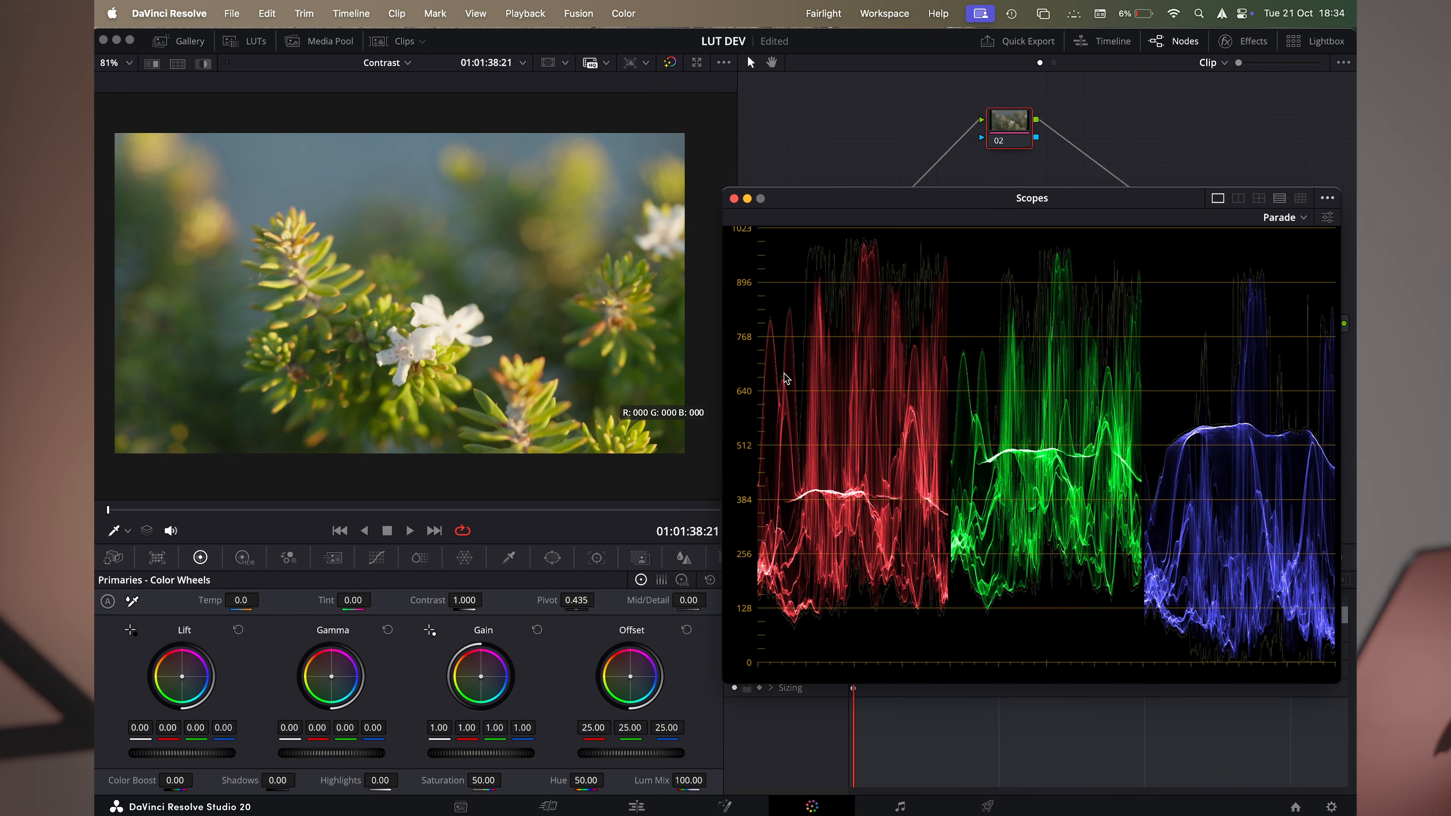
Turn off the parade's Extents and shift the flower clip's balance with blue Gain 1.09, blue Lift 0.01 and slightly lower green Gamma
left_click(1327, 217)
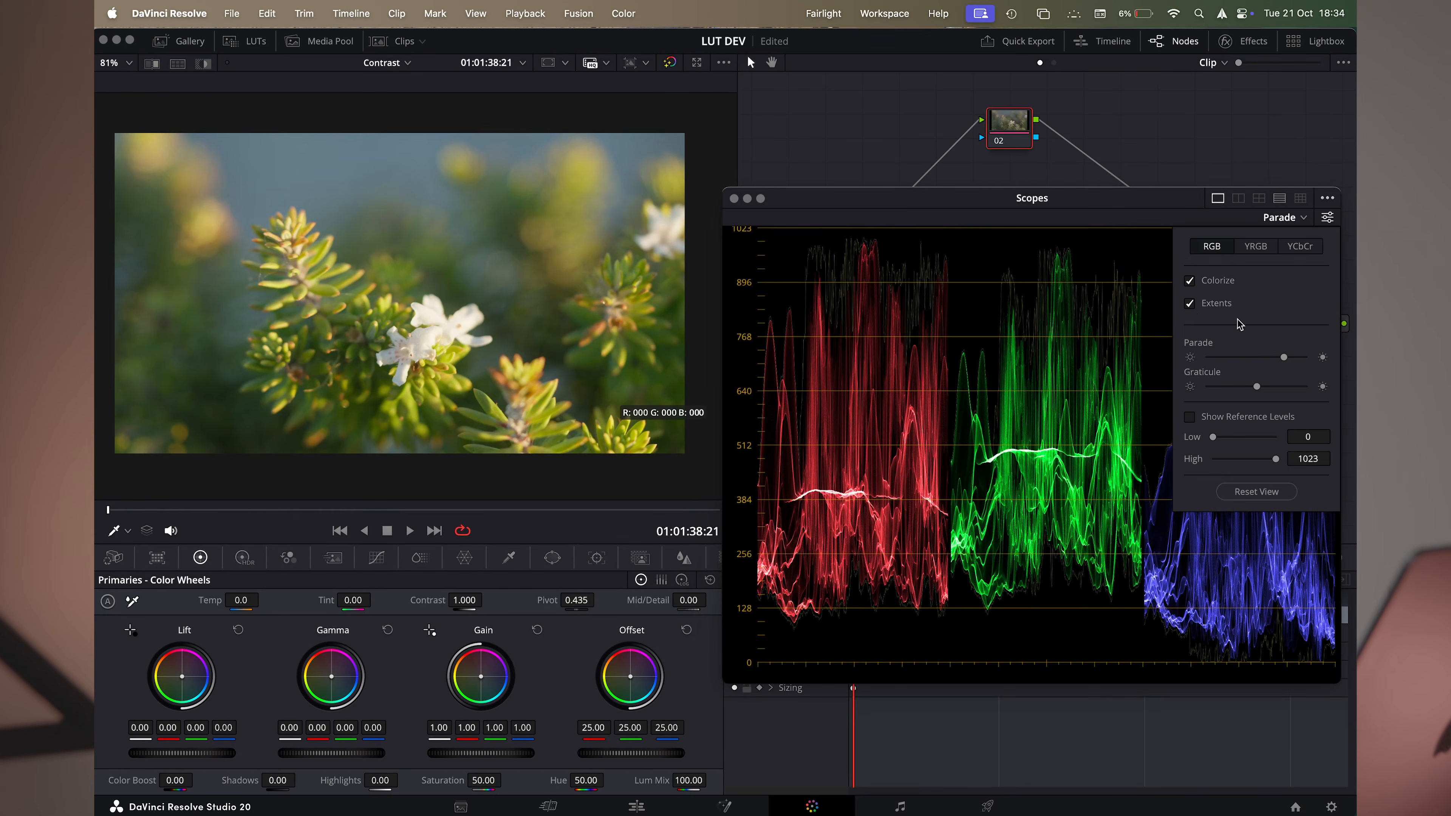
left_click(523, 734)
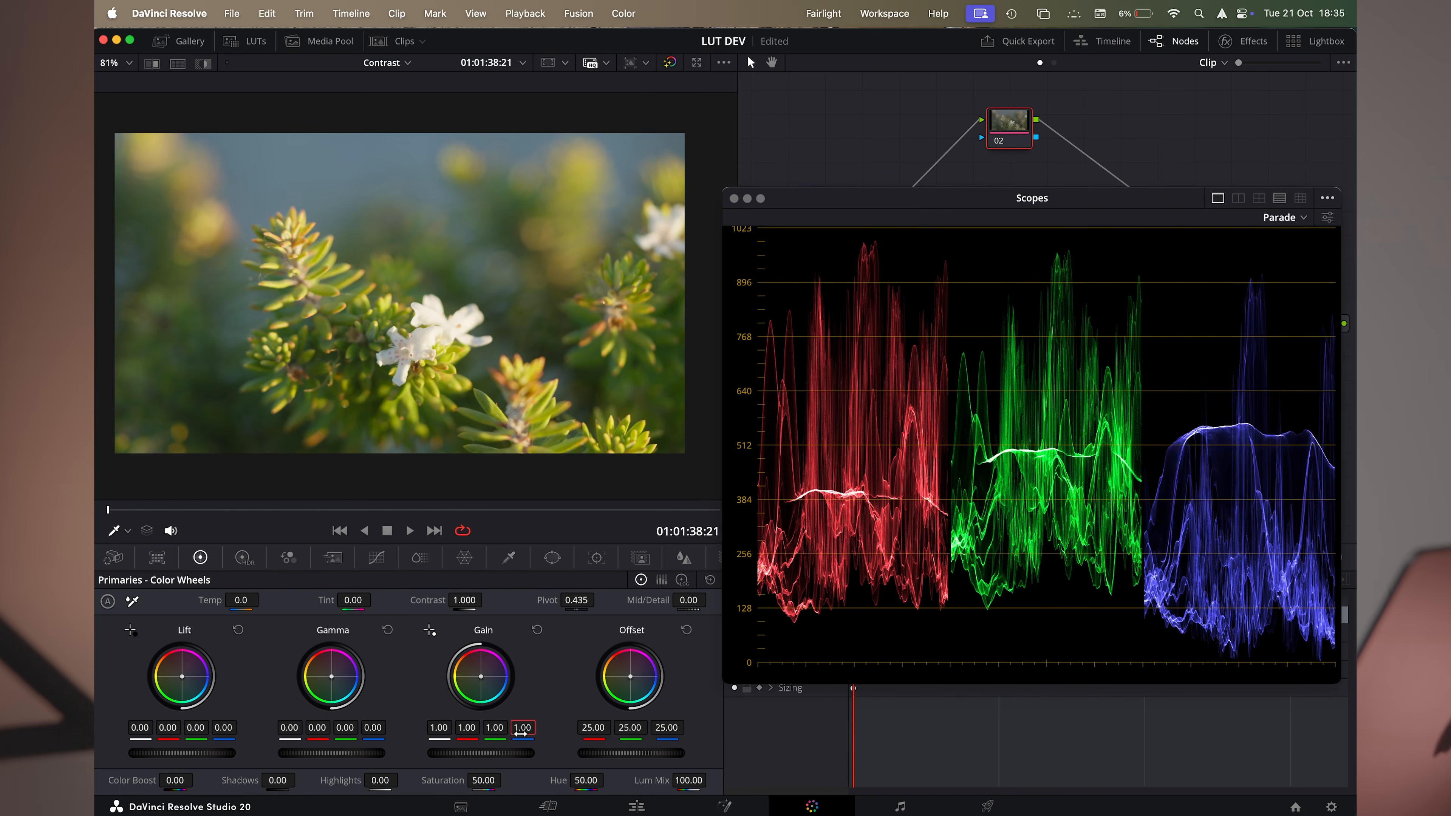
mouse_move(521, 729)
left_mouse_down()
mouse_move(507, 729)
mouse_move(540, 729)
mouse_move(522, 728)
left_mouse_up()
left_click_drag(219, 728, 218, 727)
left_click_drag(344, 731, 338, 731)
left_click_drag(202, 731, 202, 731)
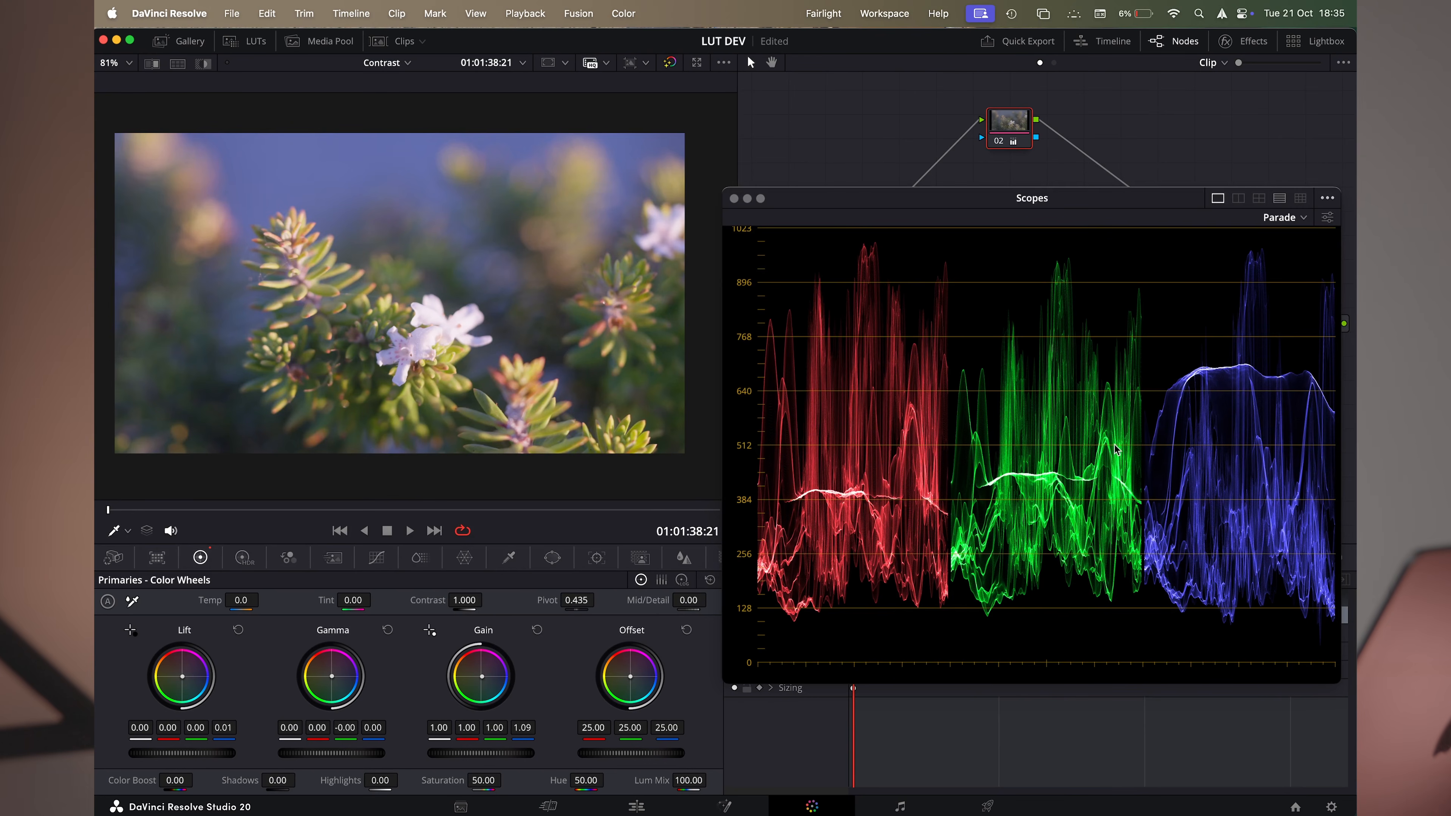
Toggle node 02 off and on to compare the flower clip's parade before and after the adjustment
key("super+d")
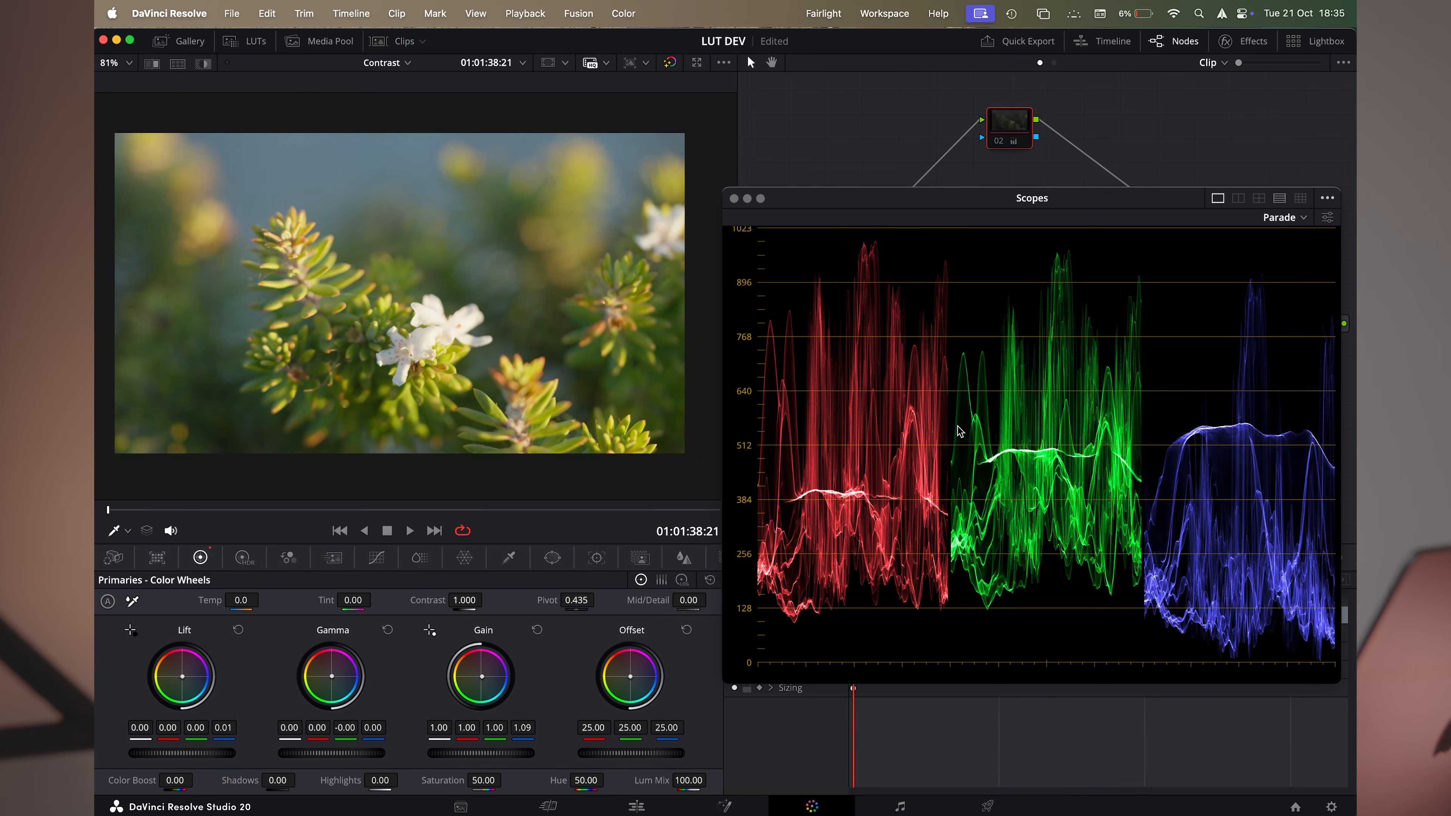
key("super+d")
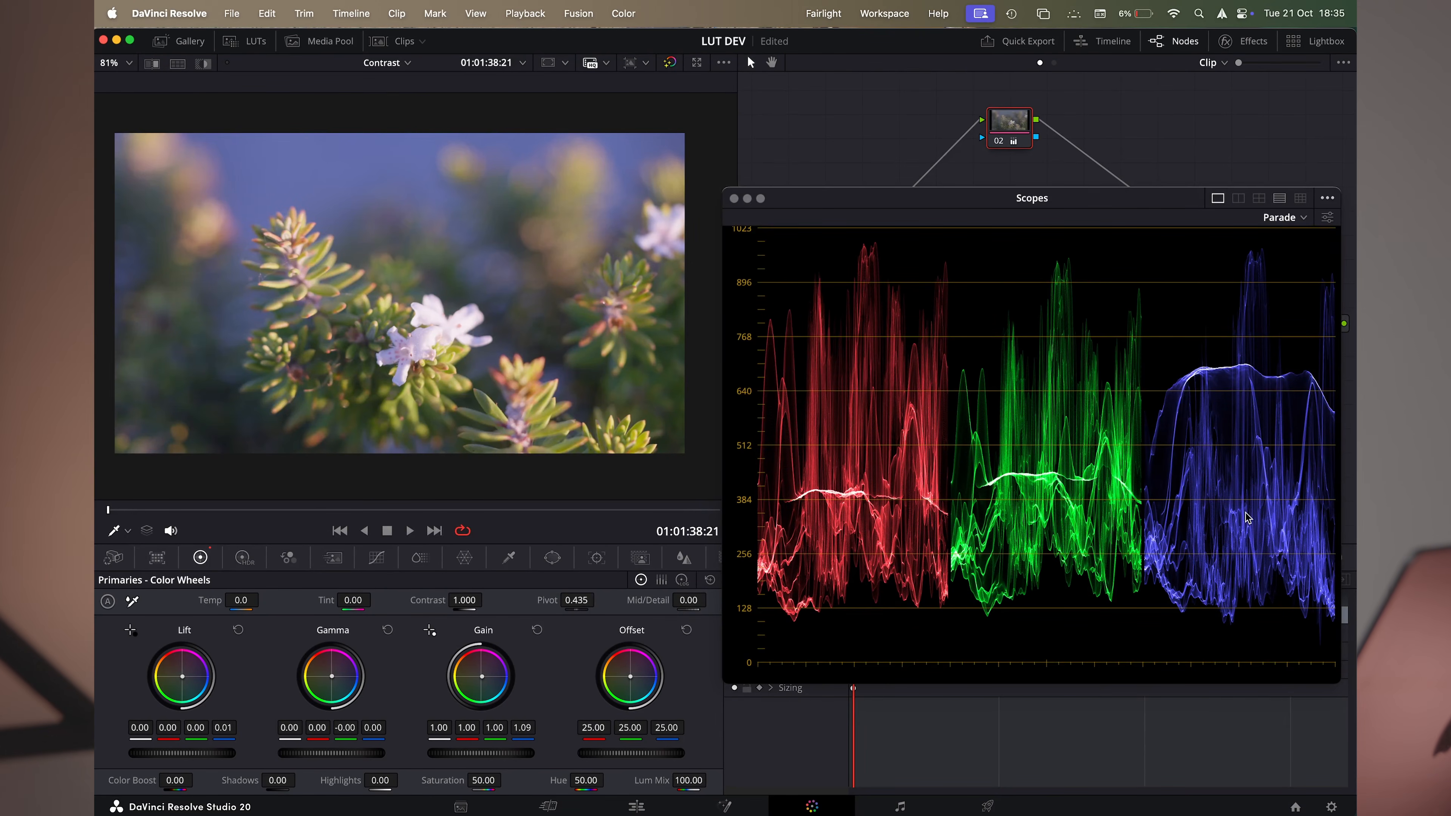
key("super+d")
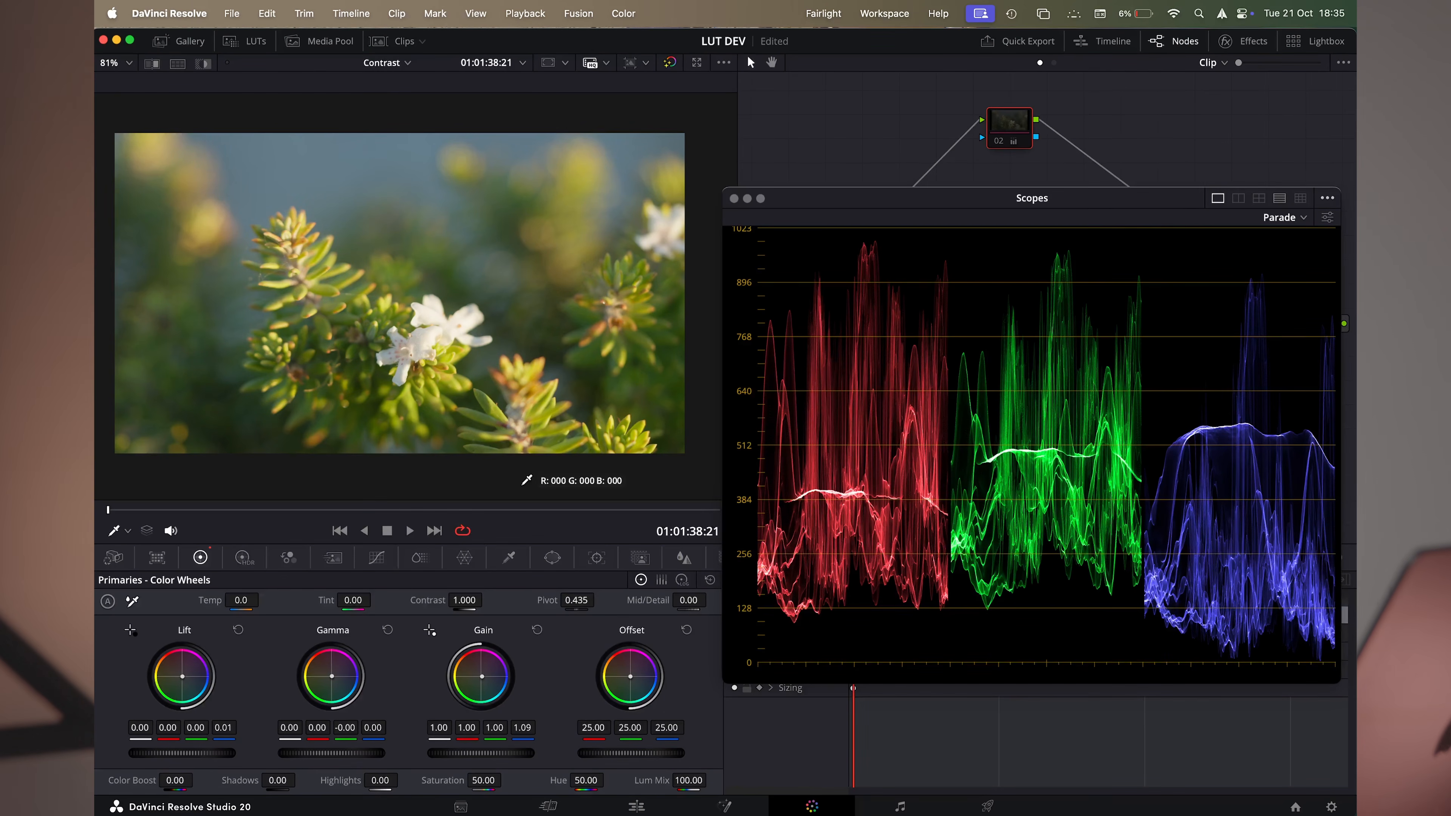
key("super+d")
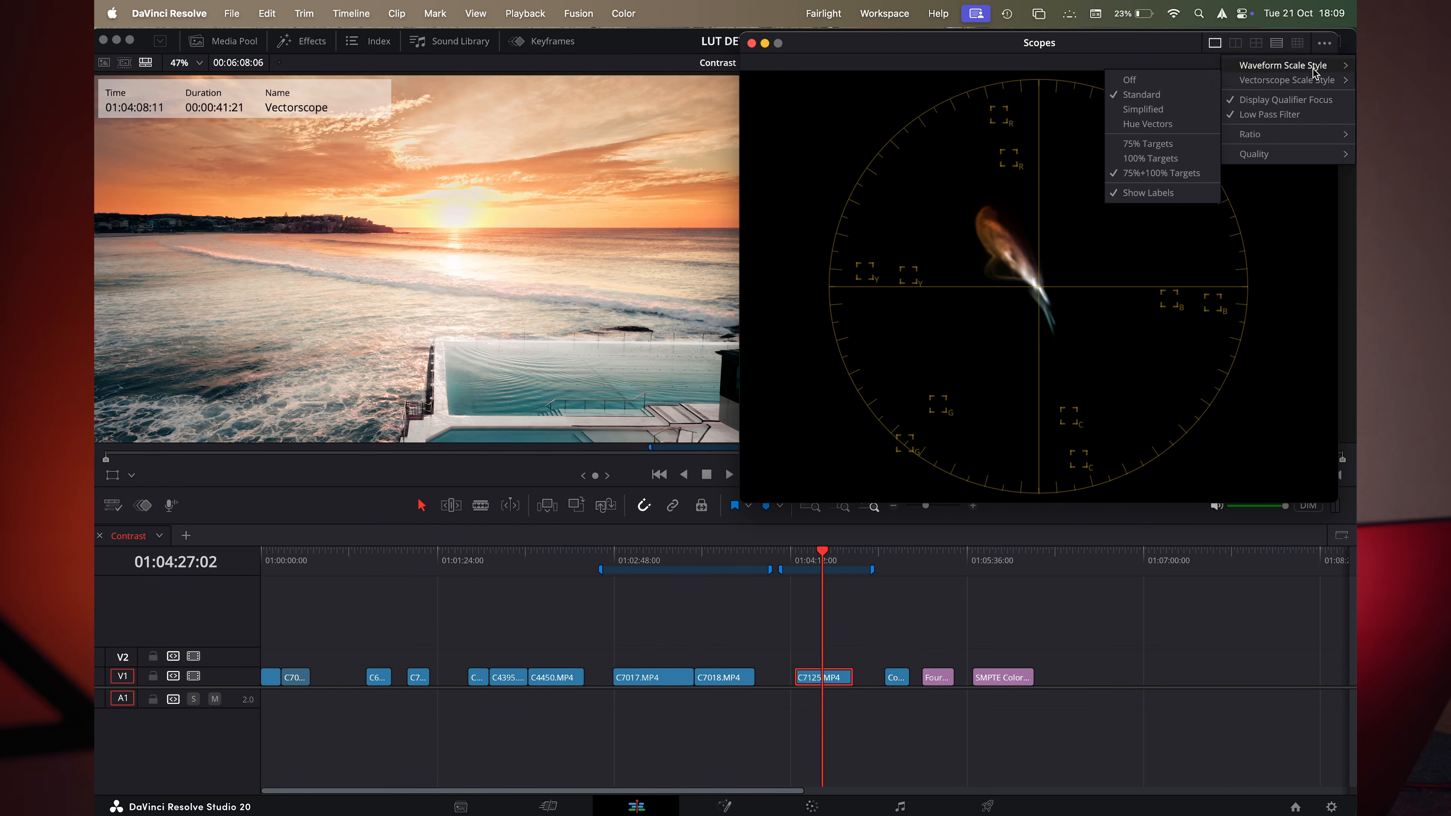
Try the Simplified scale style on the vectorscope and switch it to Hue Vectors
left_click(1155, 109)
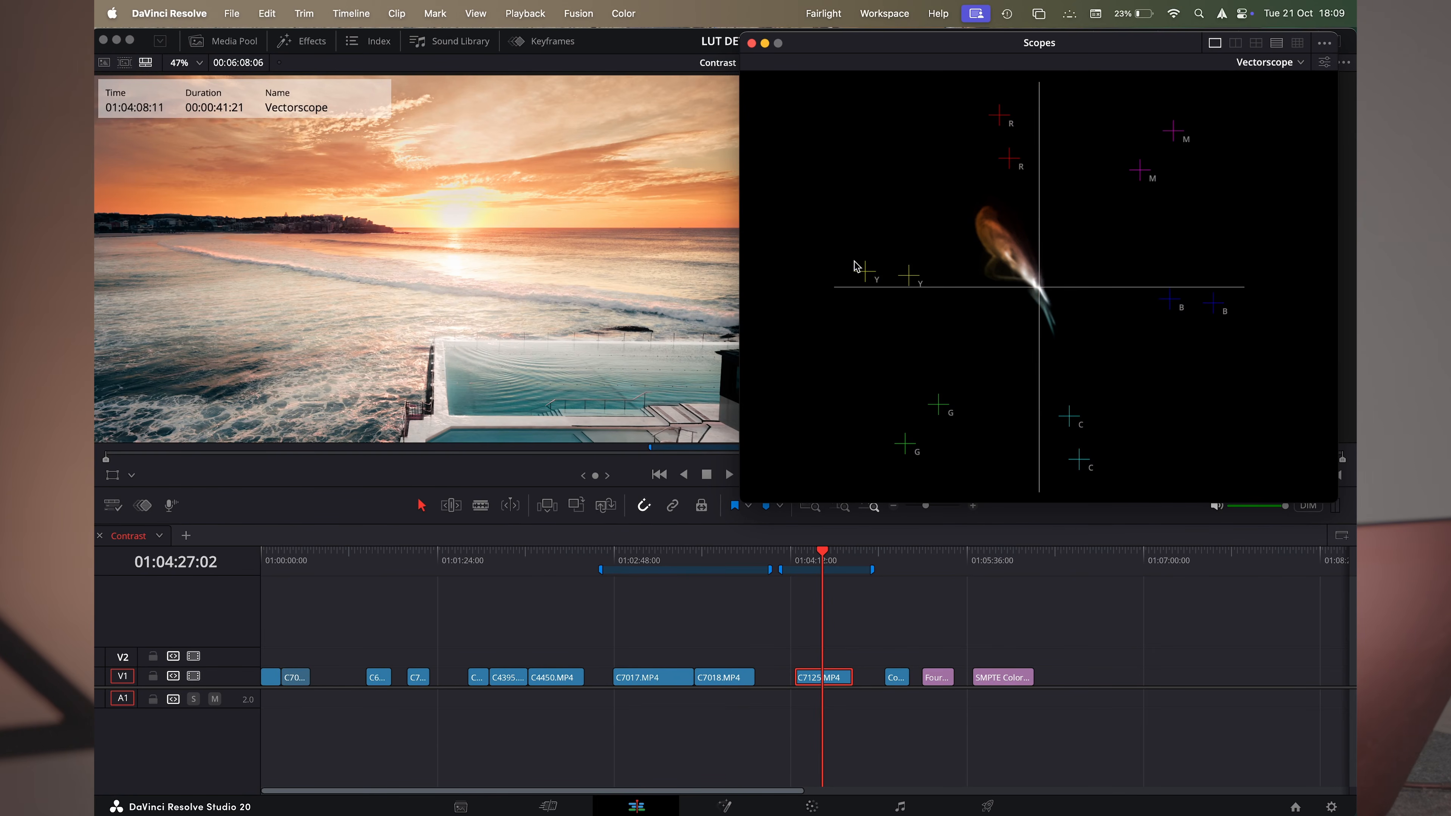
left_click(1326, 44)
mouse_move(1264, 80)
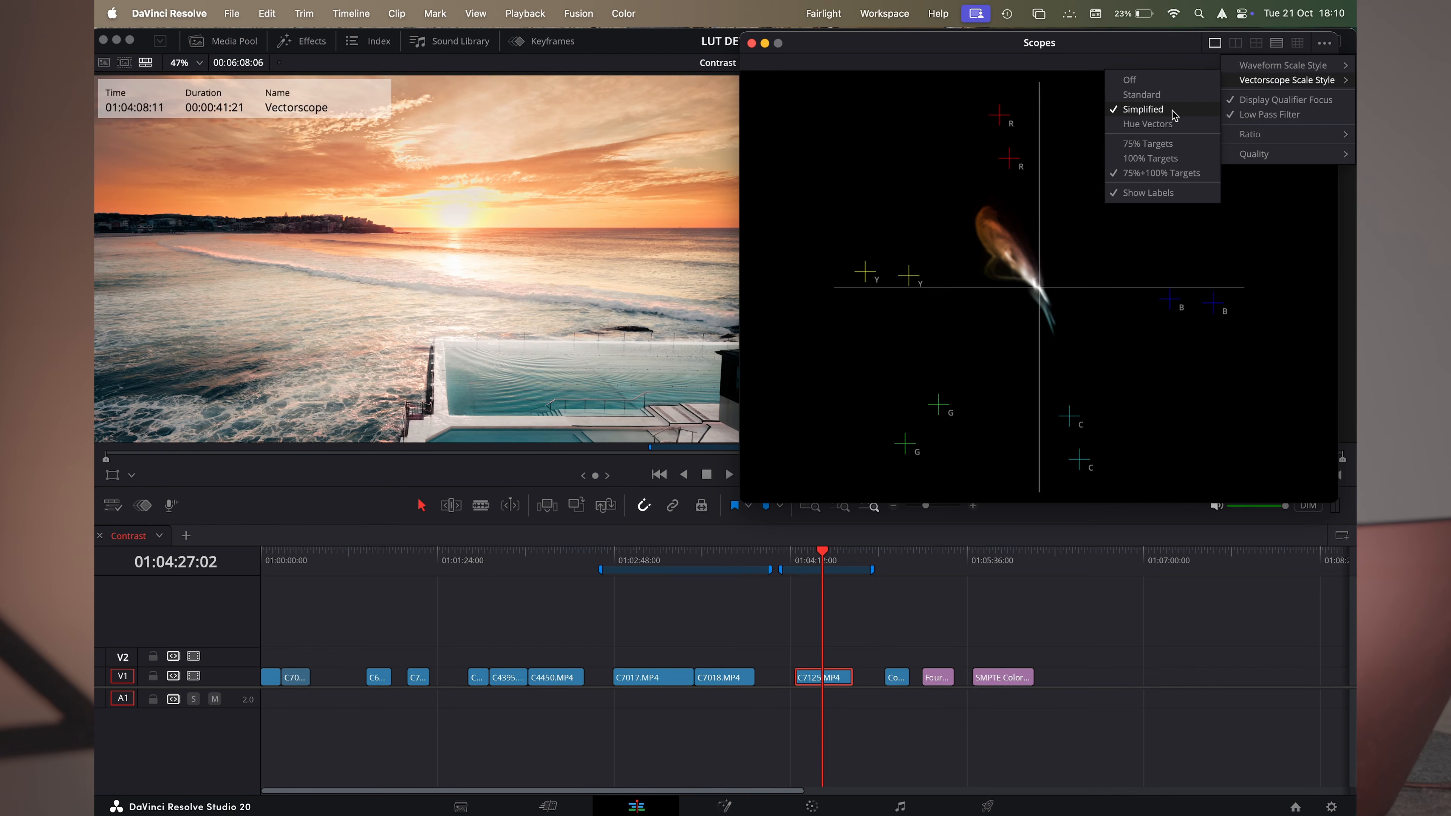
left_click(1150, 126)
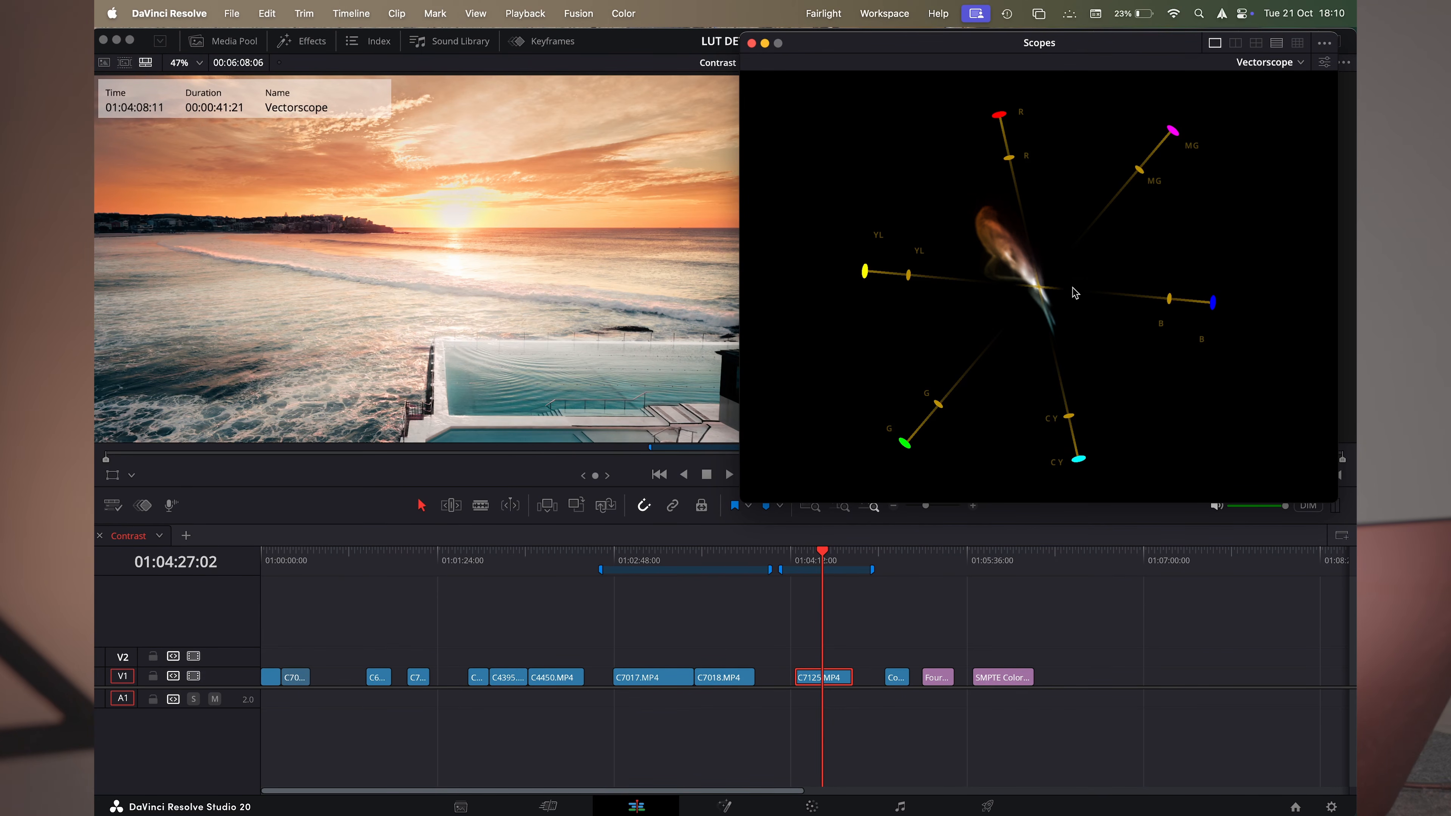
Switch to the Color page with the sunset pool clip and enable the Qualifier picker in the viewer
left_click(810, 806)
left_click(127, 531)
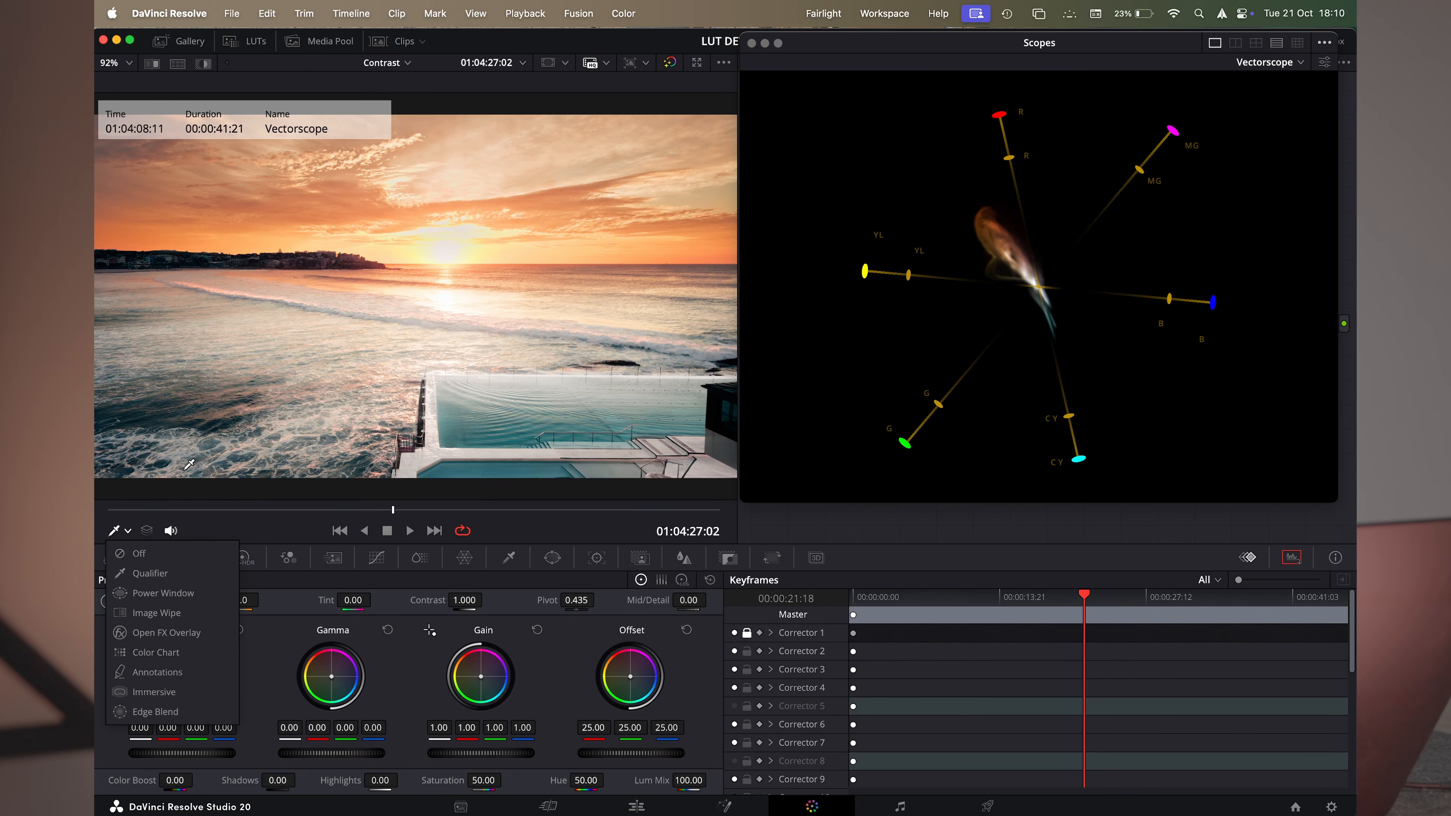
left_click(143, 574)
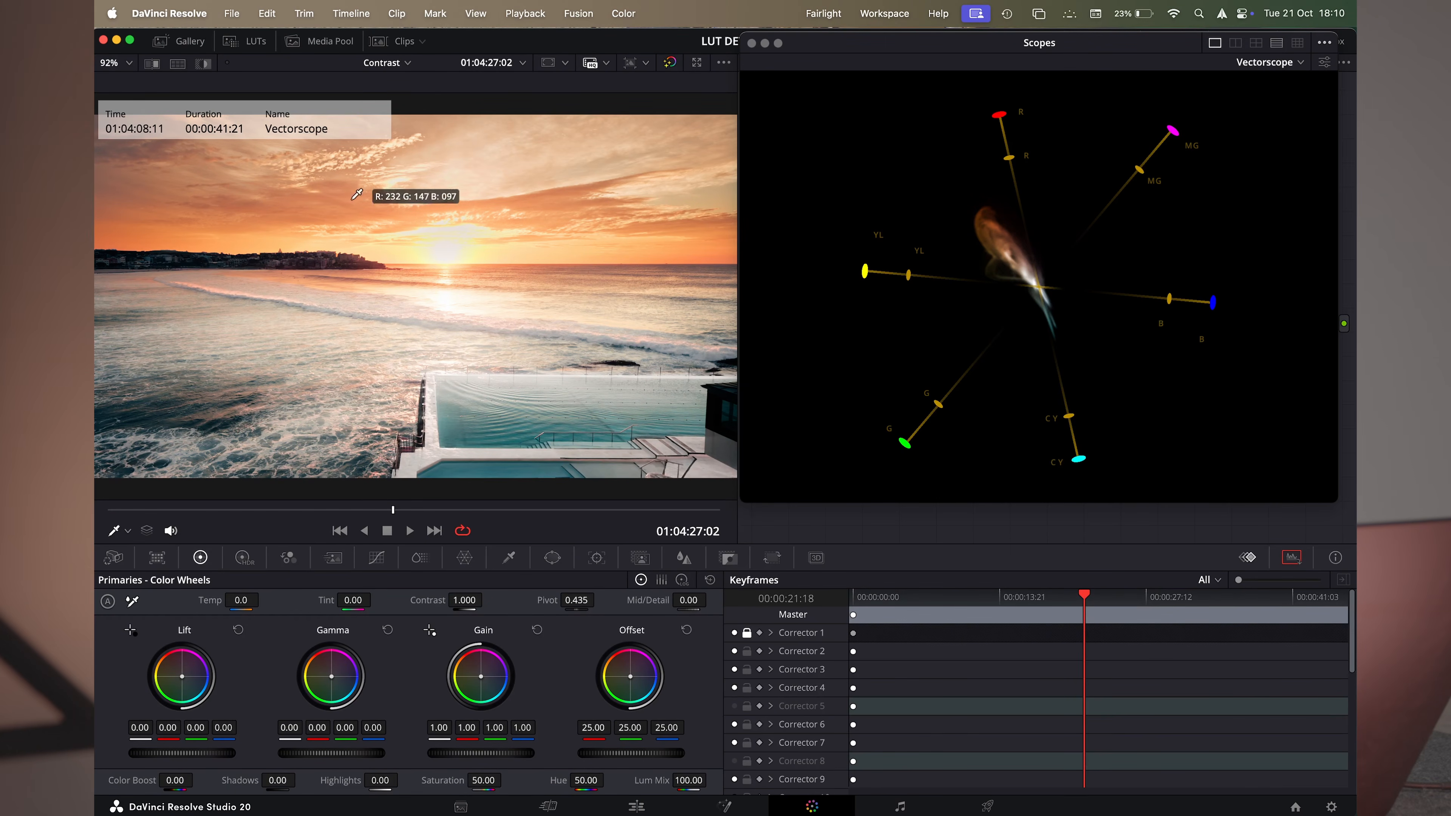
Set the vectorscope's scale style to Standard
left_click(1324, 61)
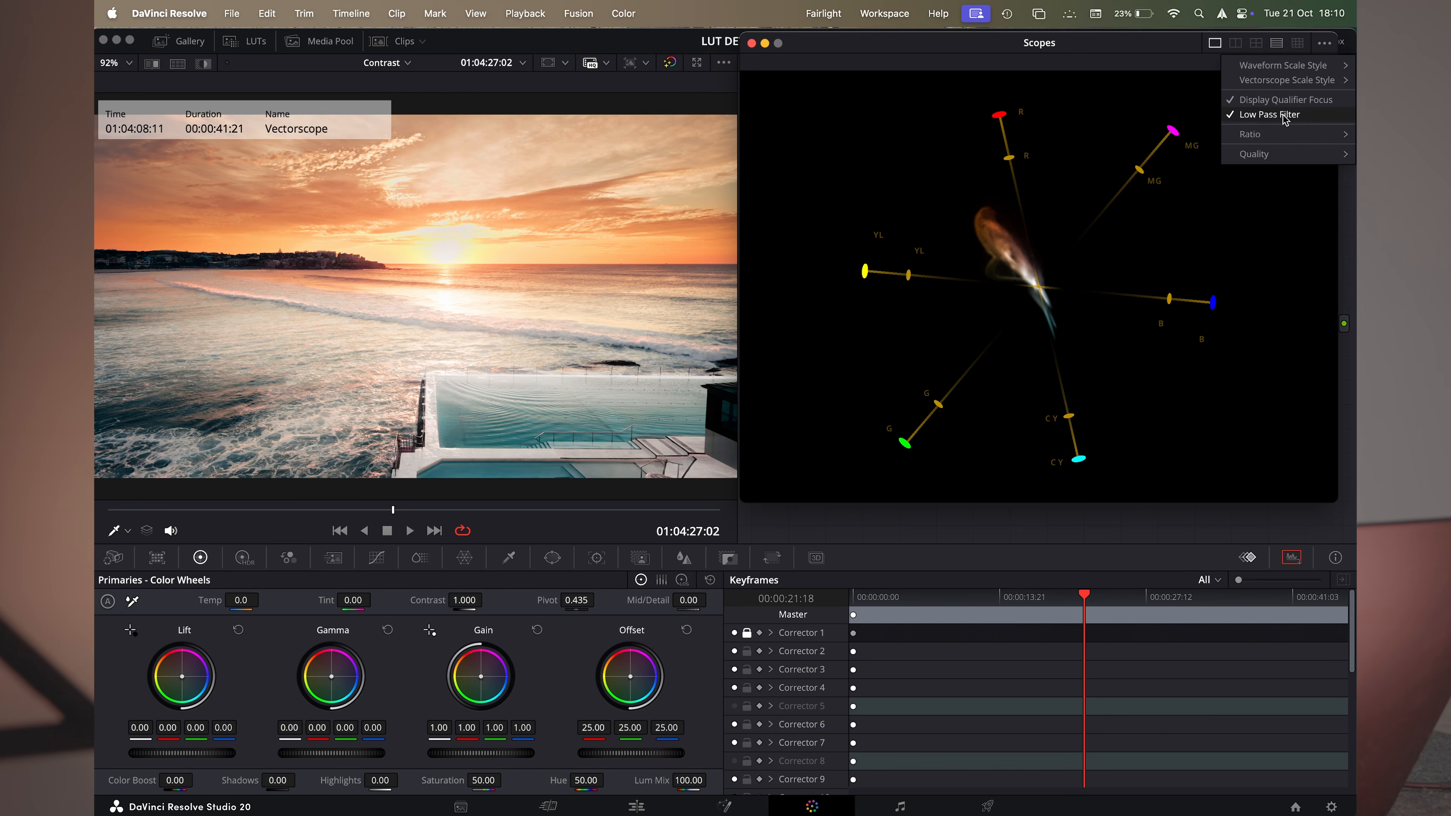
left_click(1210, 100)
left_click(1331, 43)
mouse_move(1272, 80)
left_click(1142, 95)
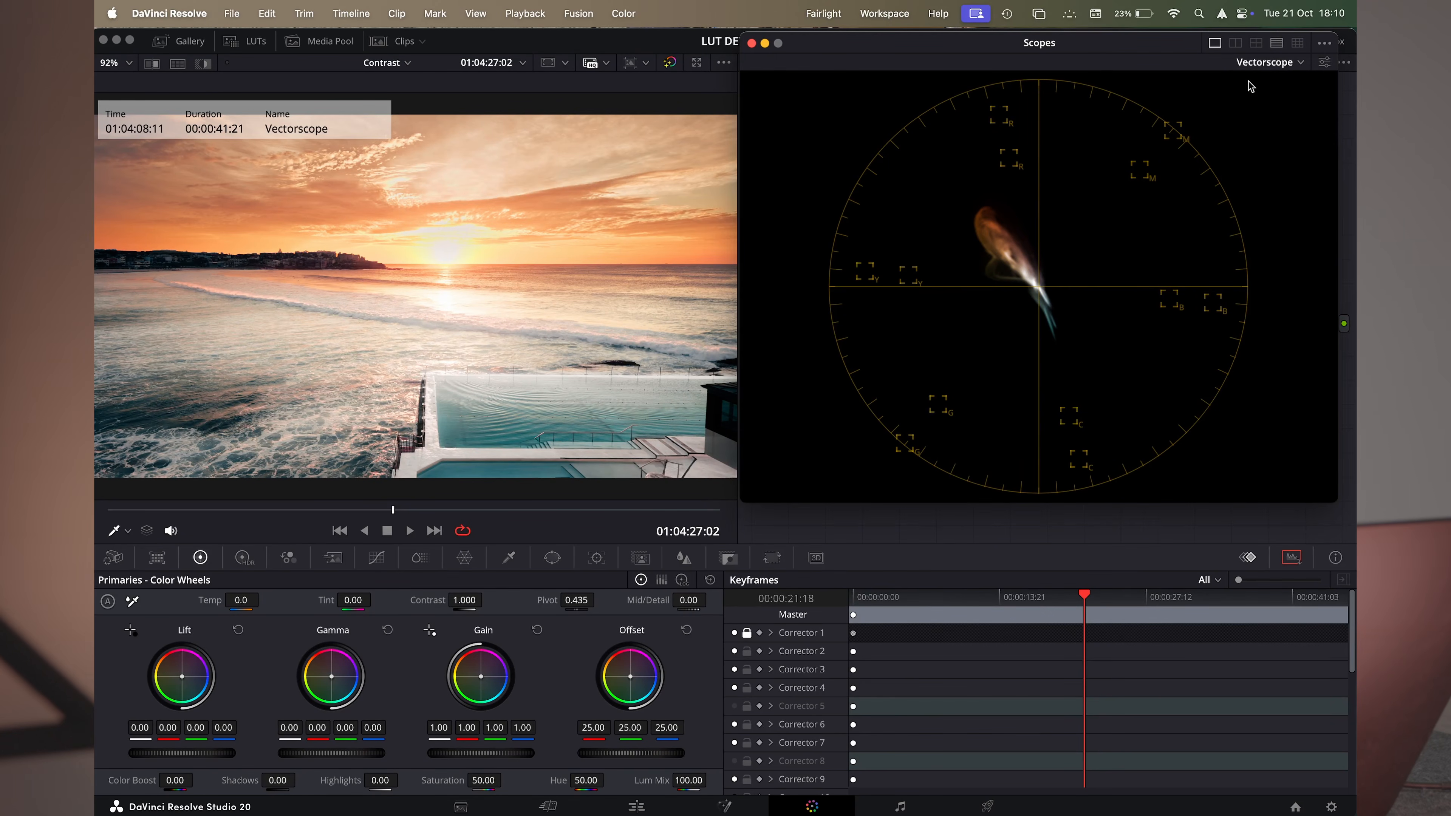
Compare scale styles by switching the vectorscope to Hue Vectors and back to Standard
left_click(1323, 43)
mouse_move(1285, 80)
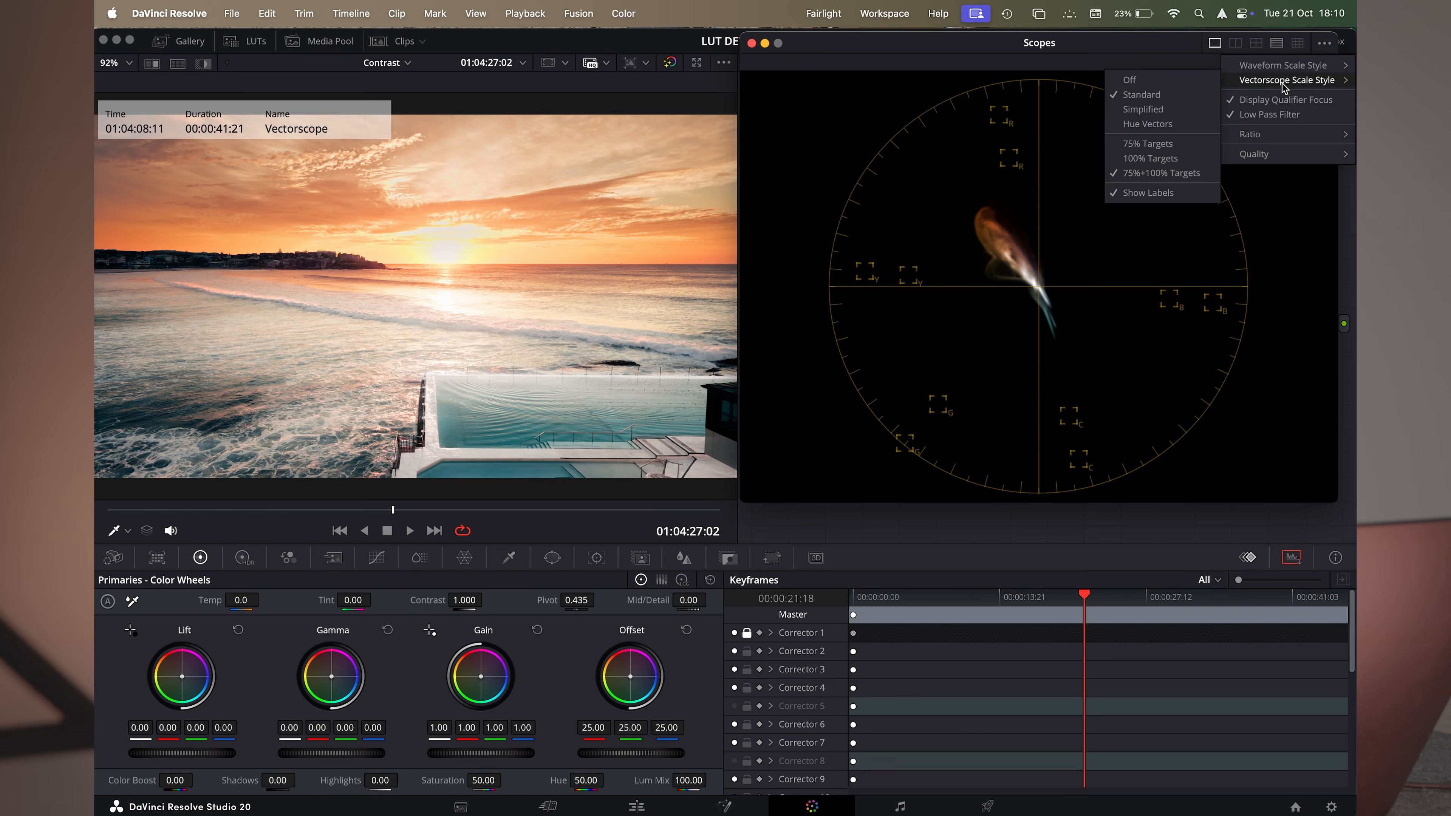
left_click(1146, 124)
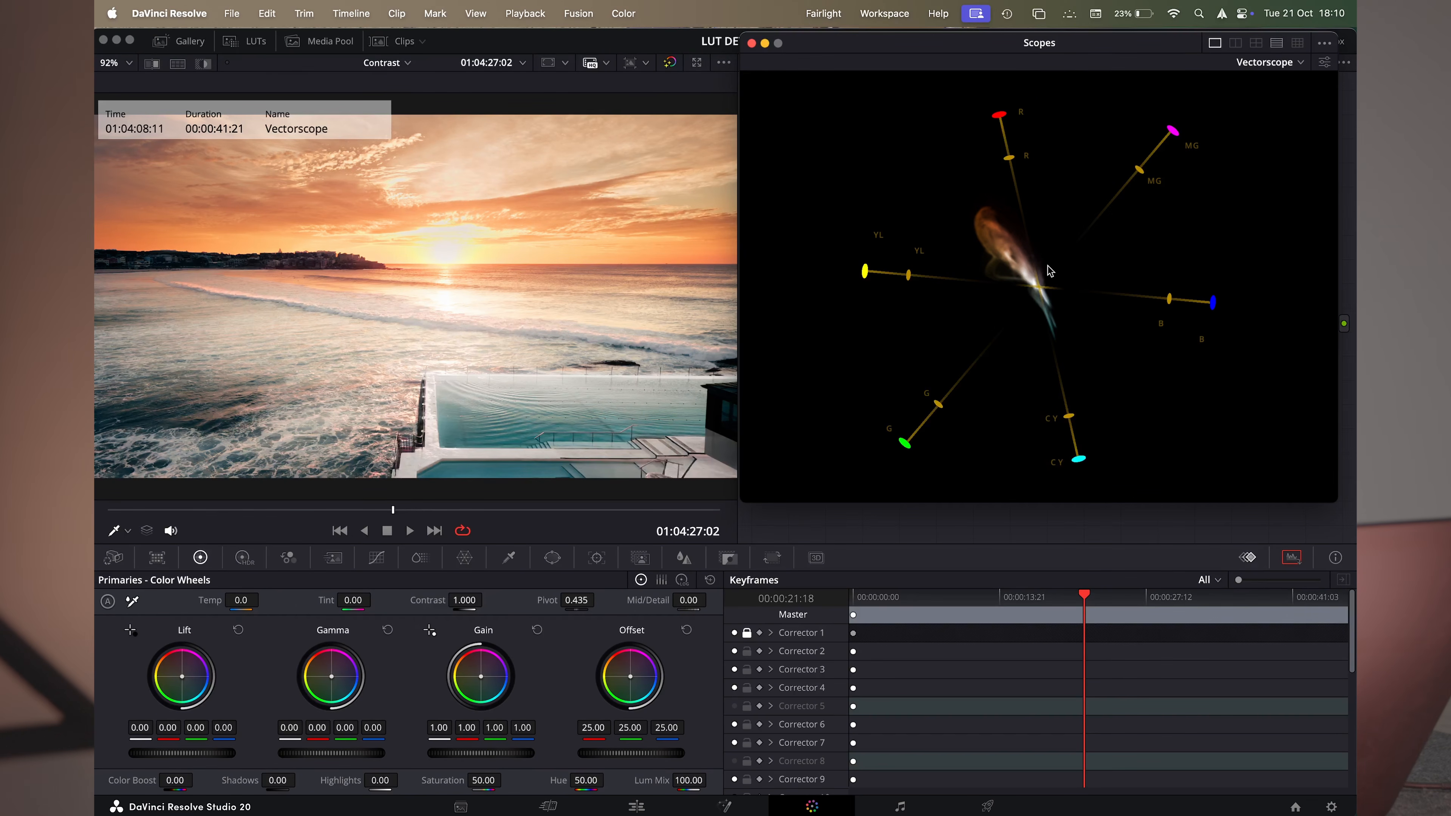
left_click(1324, 45)
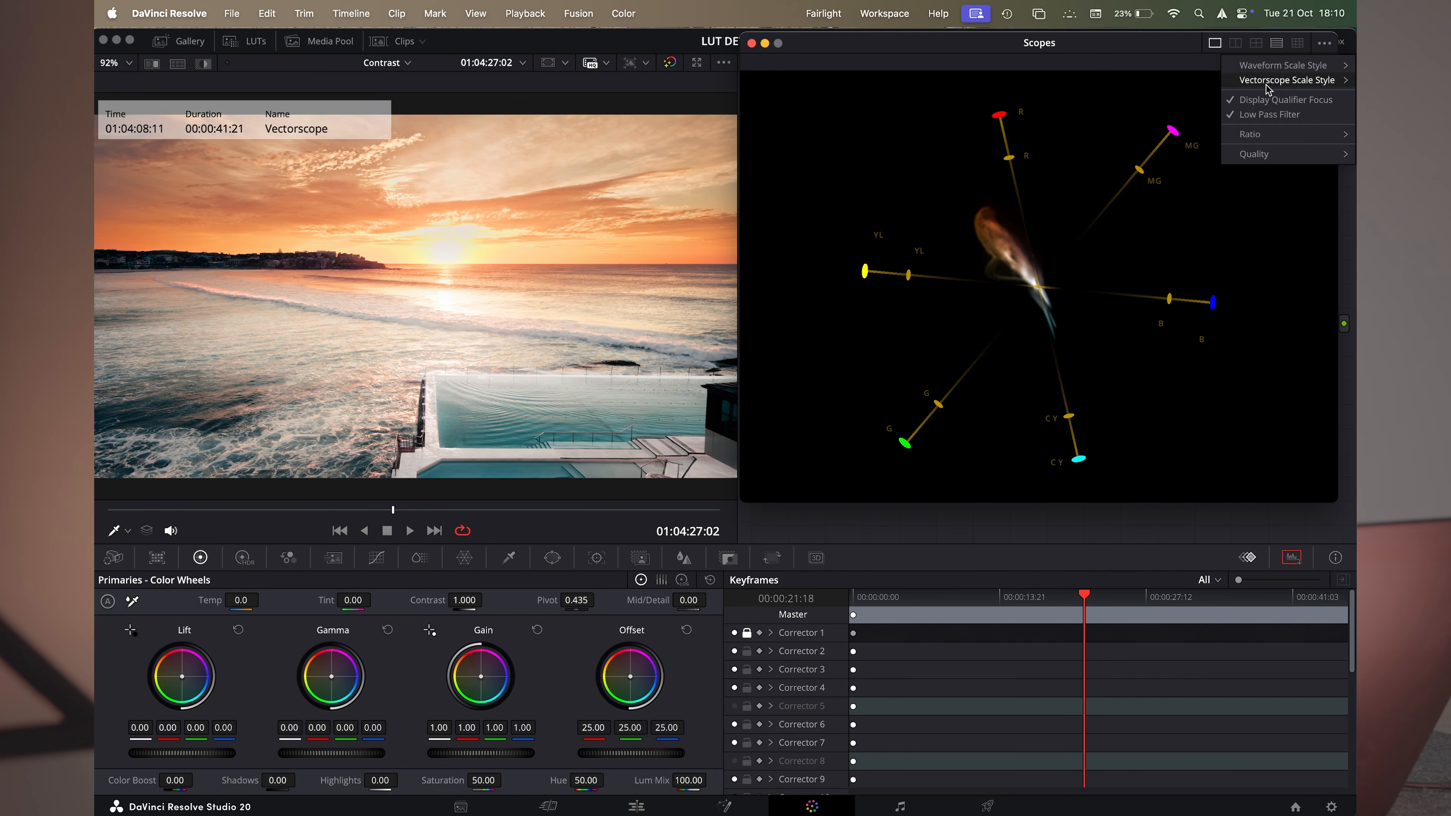
mouse_move(1271, 85)
left_click(1159, 96)
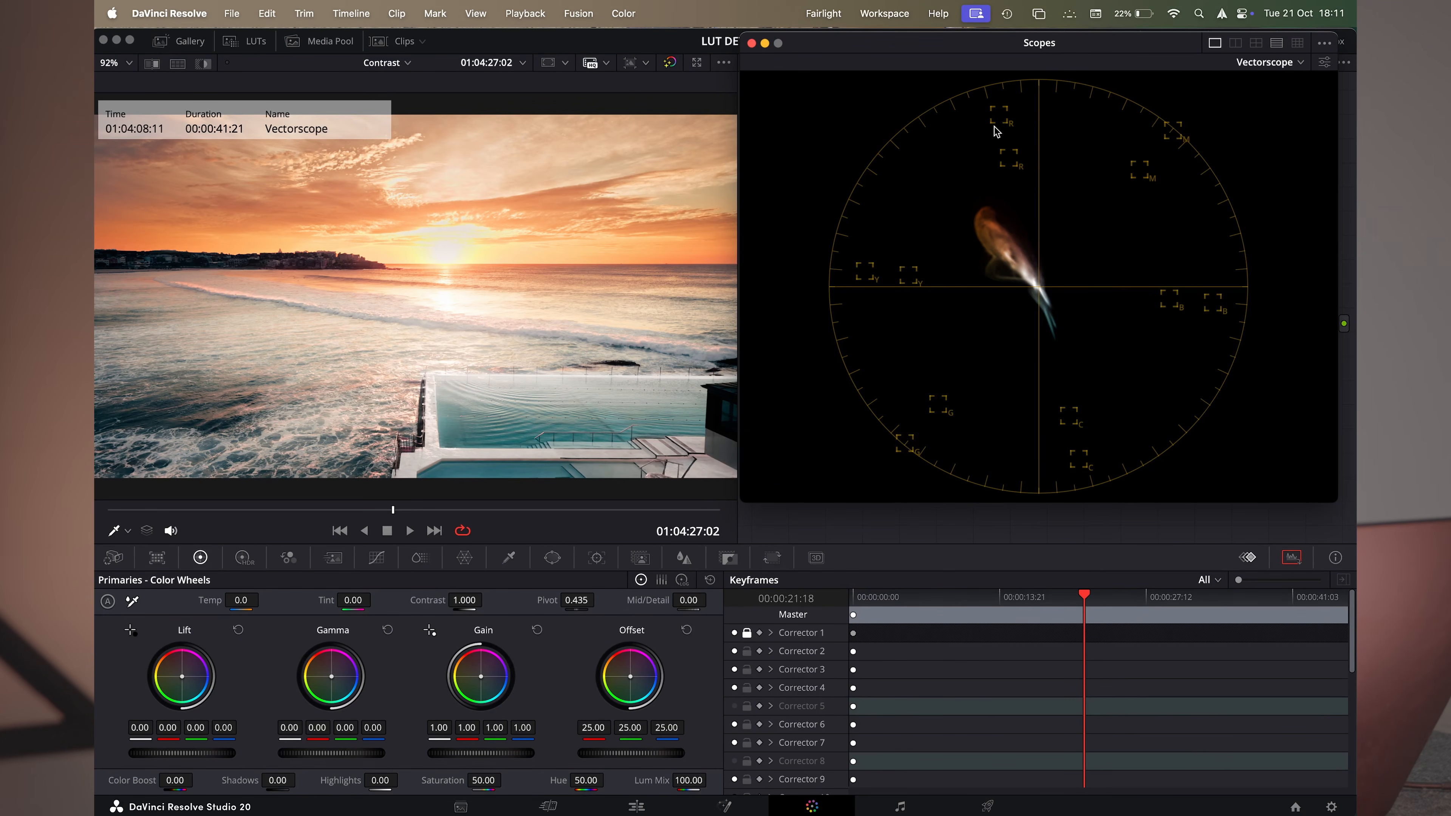
Limit the vectorscope graticule to the 75% targets
left_click(1324, 44)
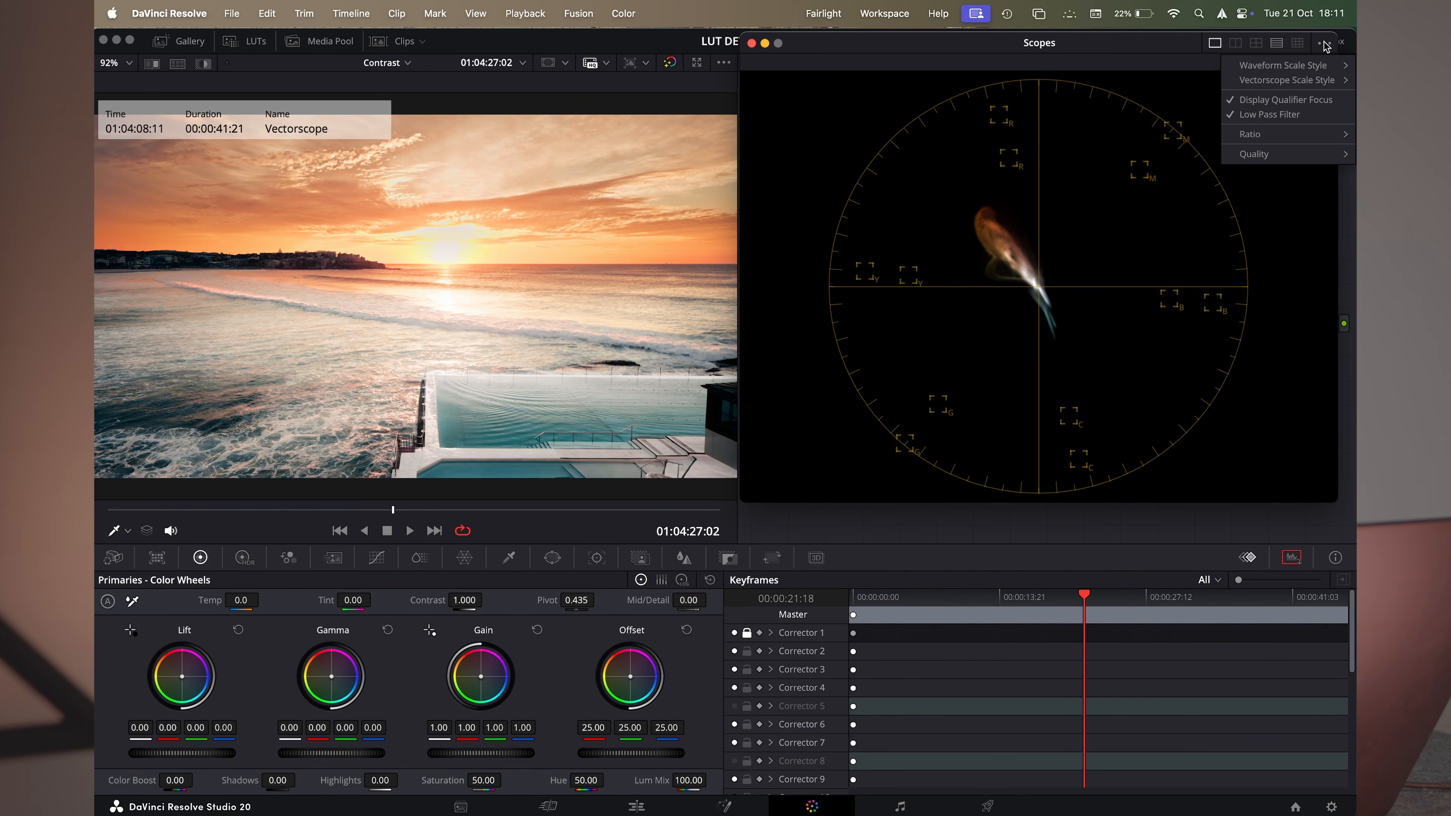
mouse_move(1268, 80)
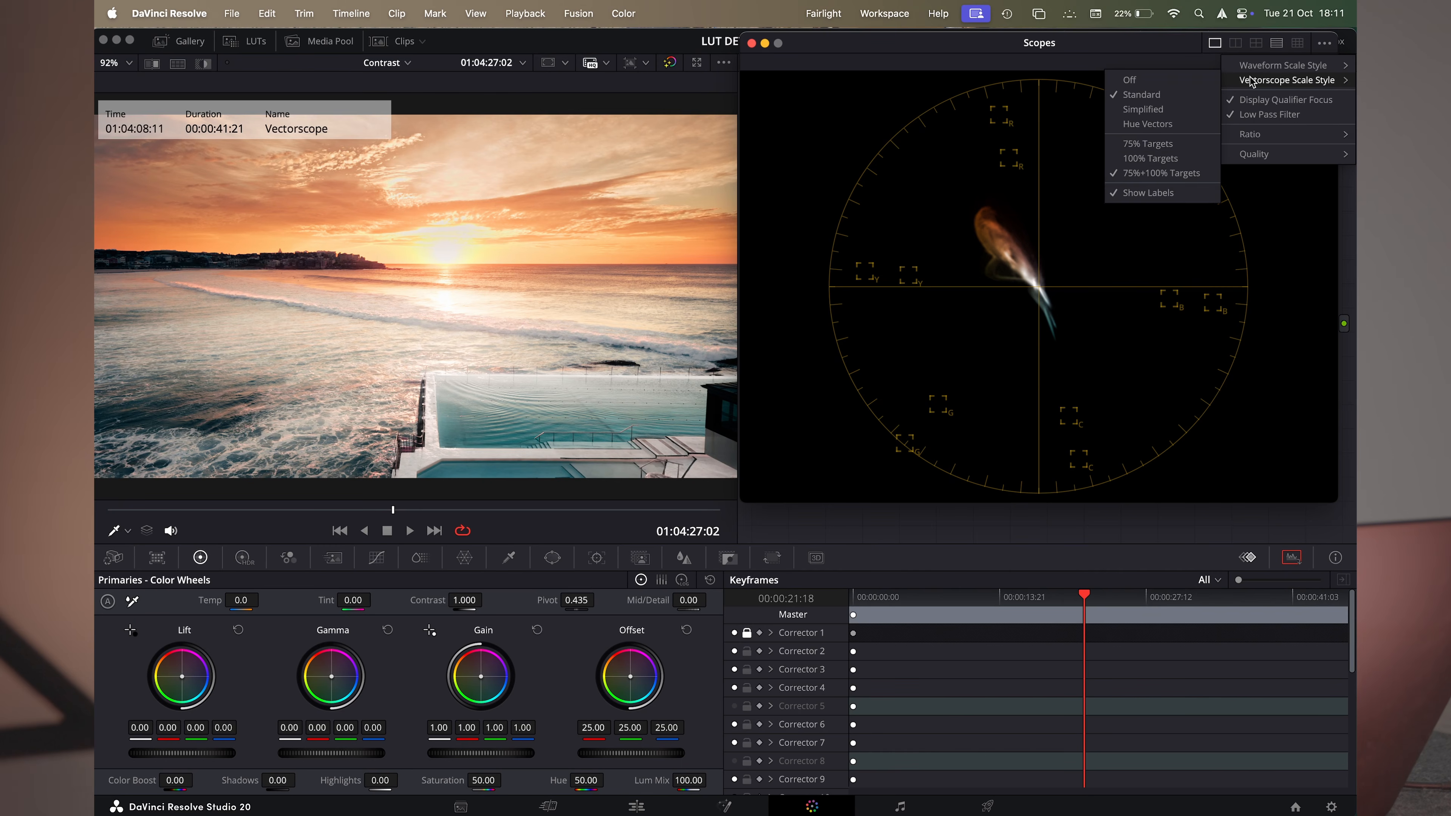
left_click(1140, 144)
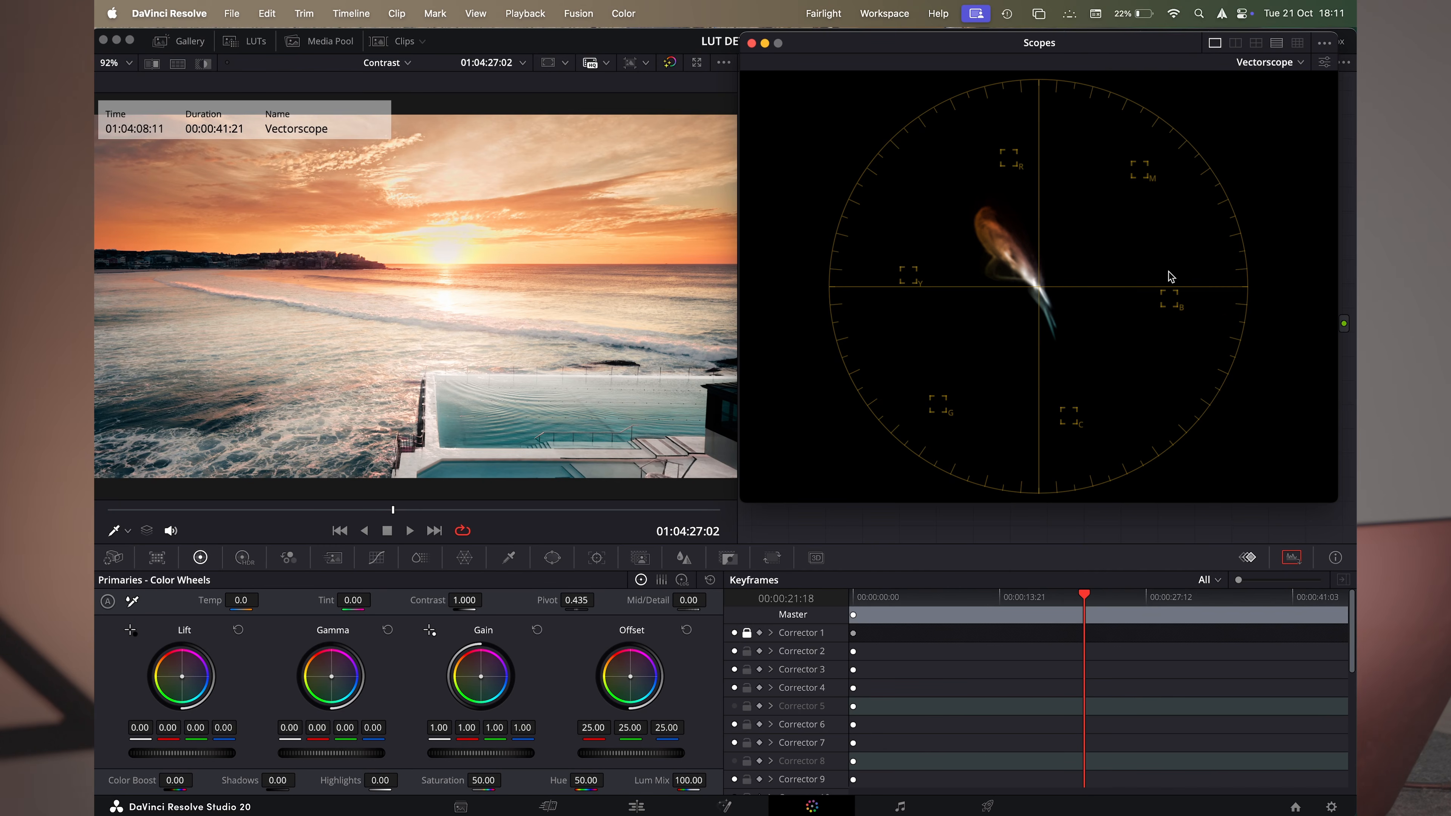
left_click(1324, 41)
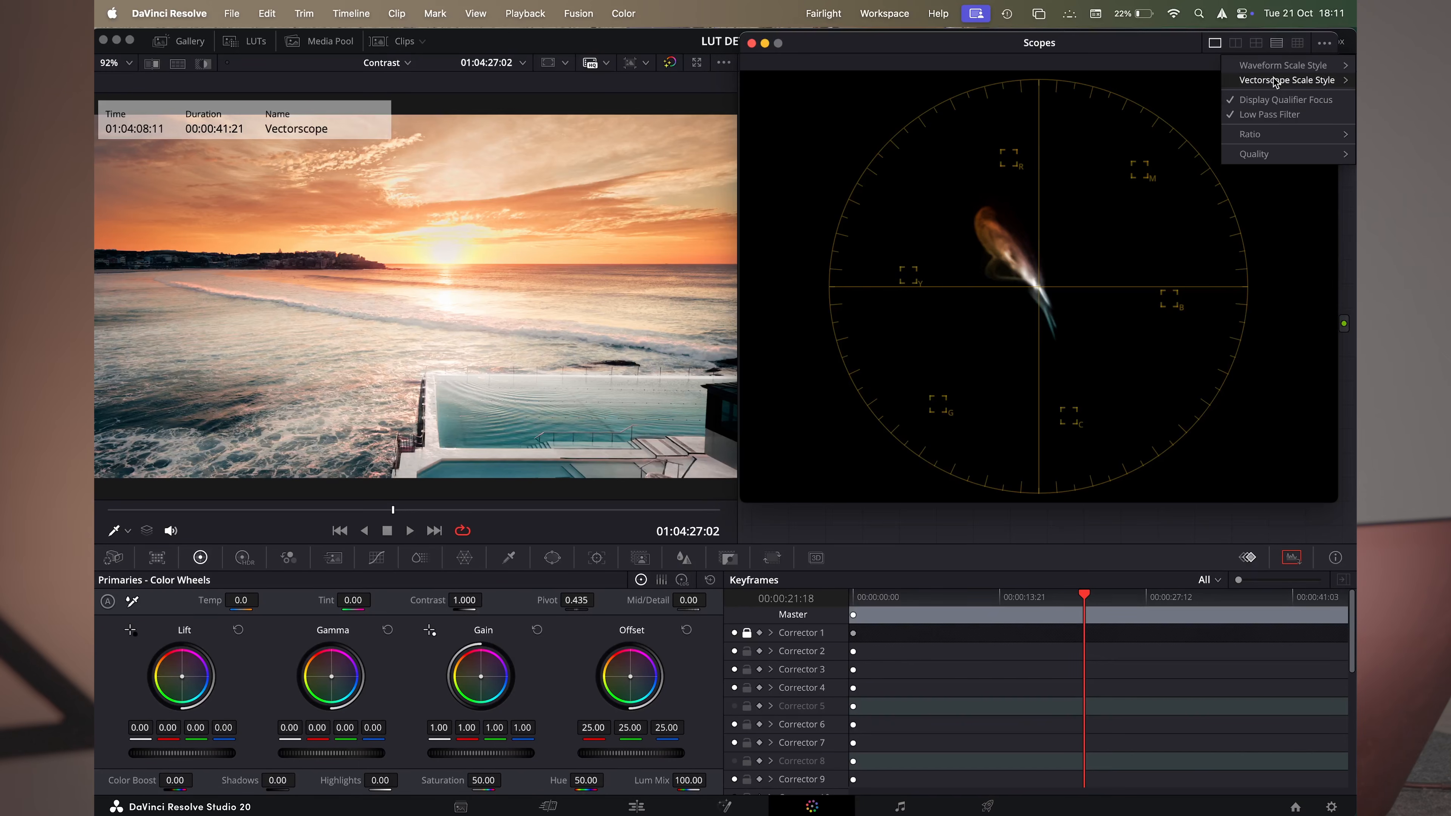
mouse_move(1286, 81)
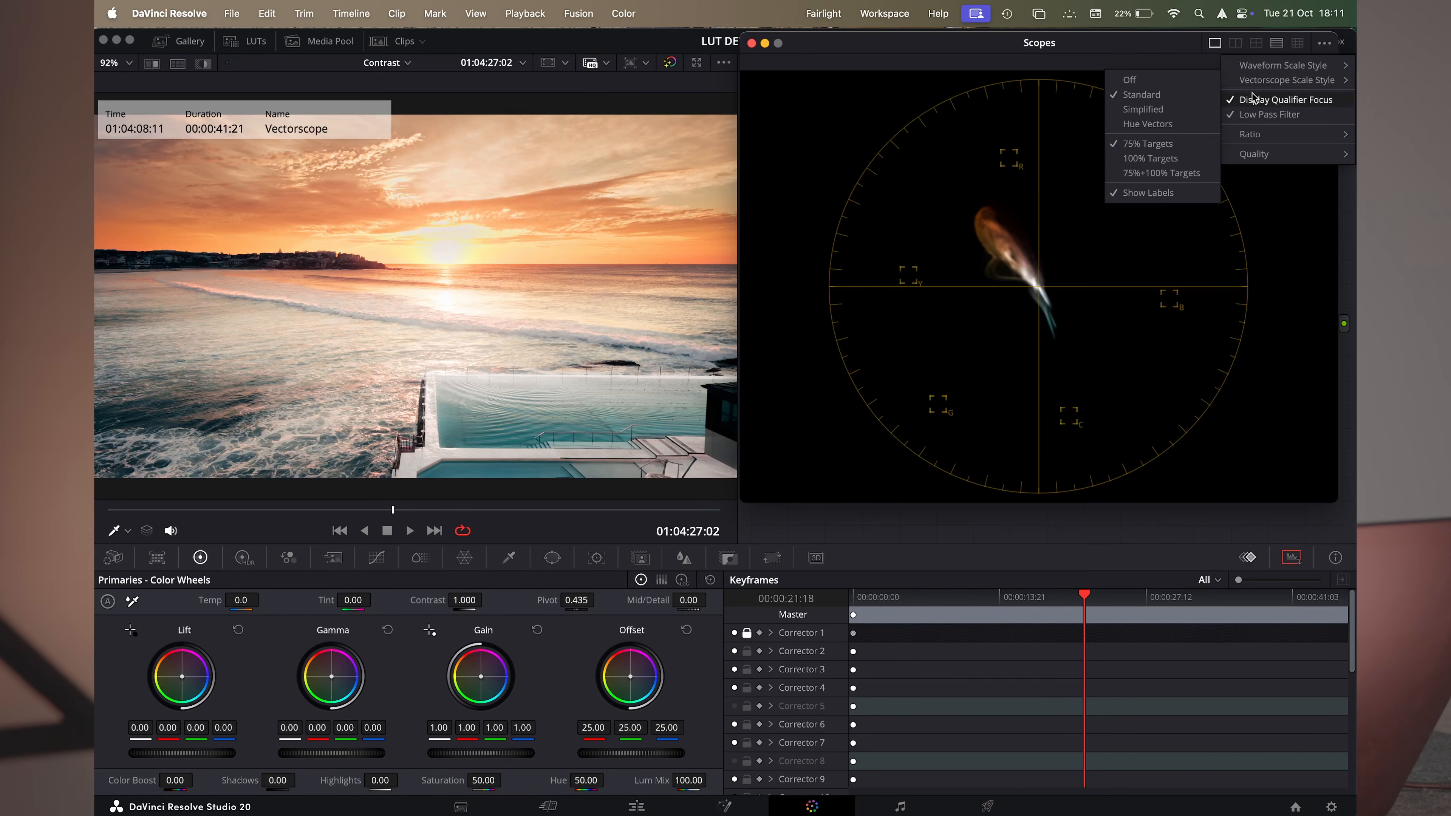
left_click(1132, 146)
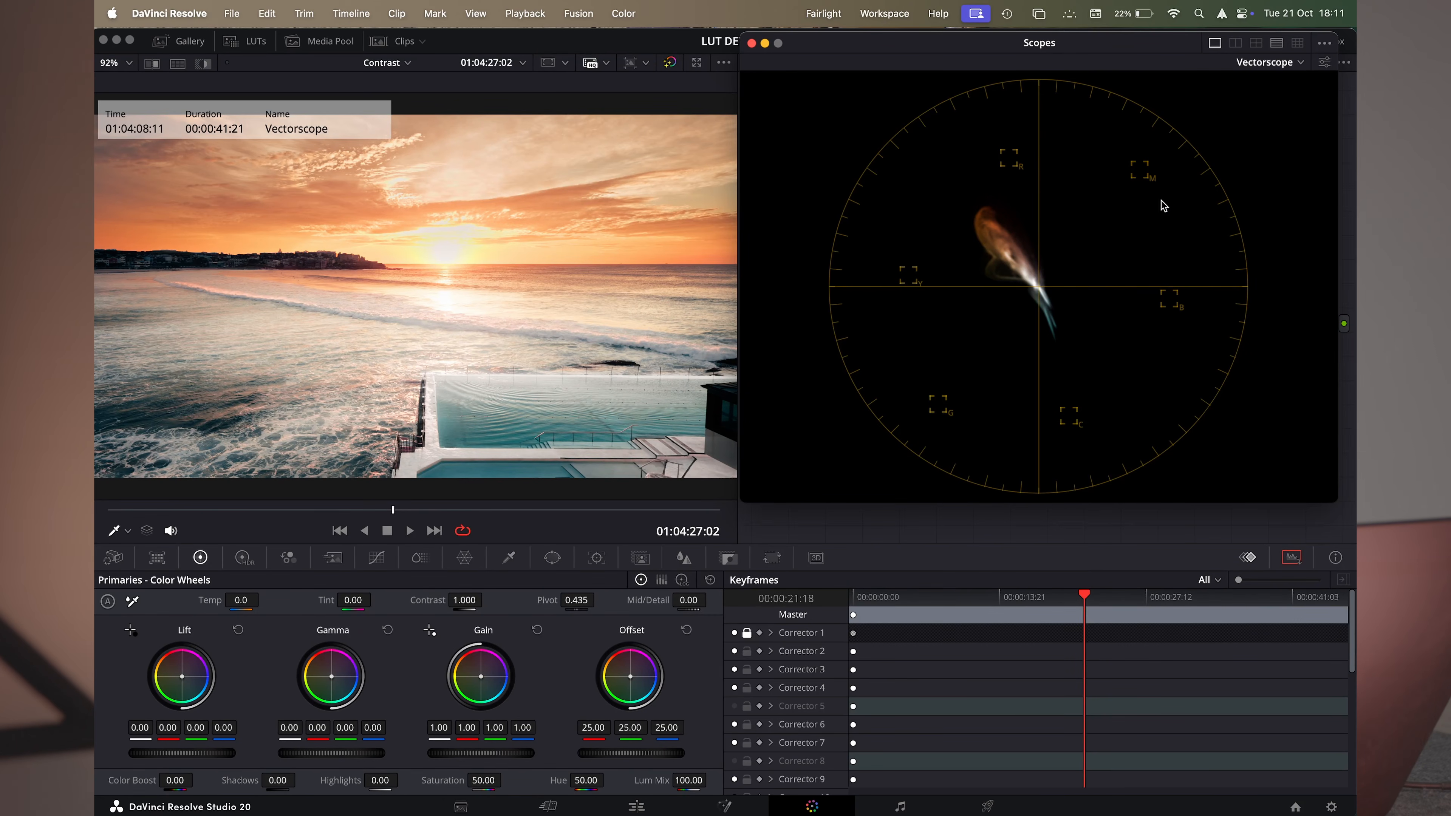
Show only the 100% targets on the vectorscope for comparison, and return the graticule to 75%+100% Targets
left_click(1325, 44)
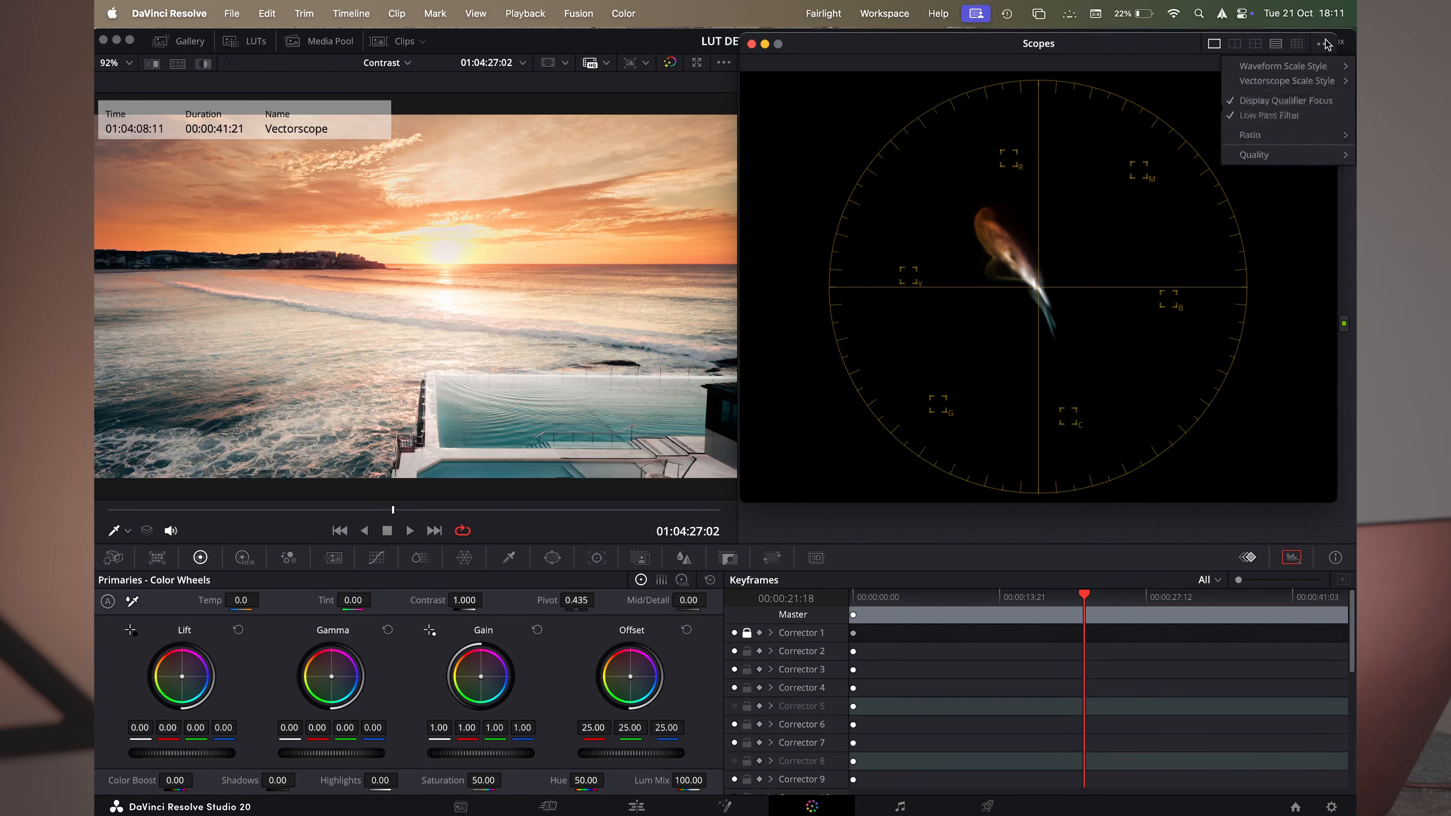
mouse_move(1283, 84)
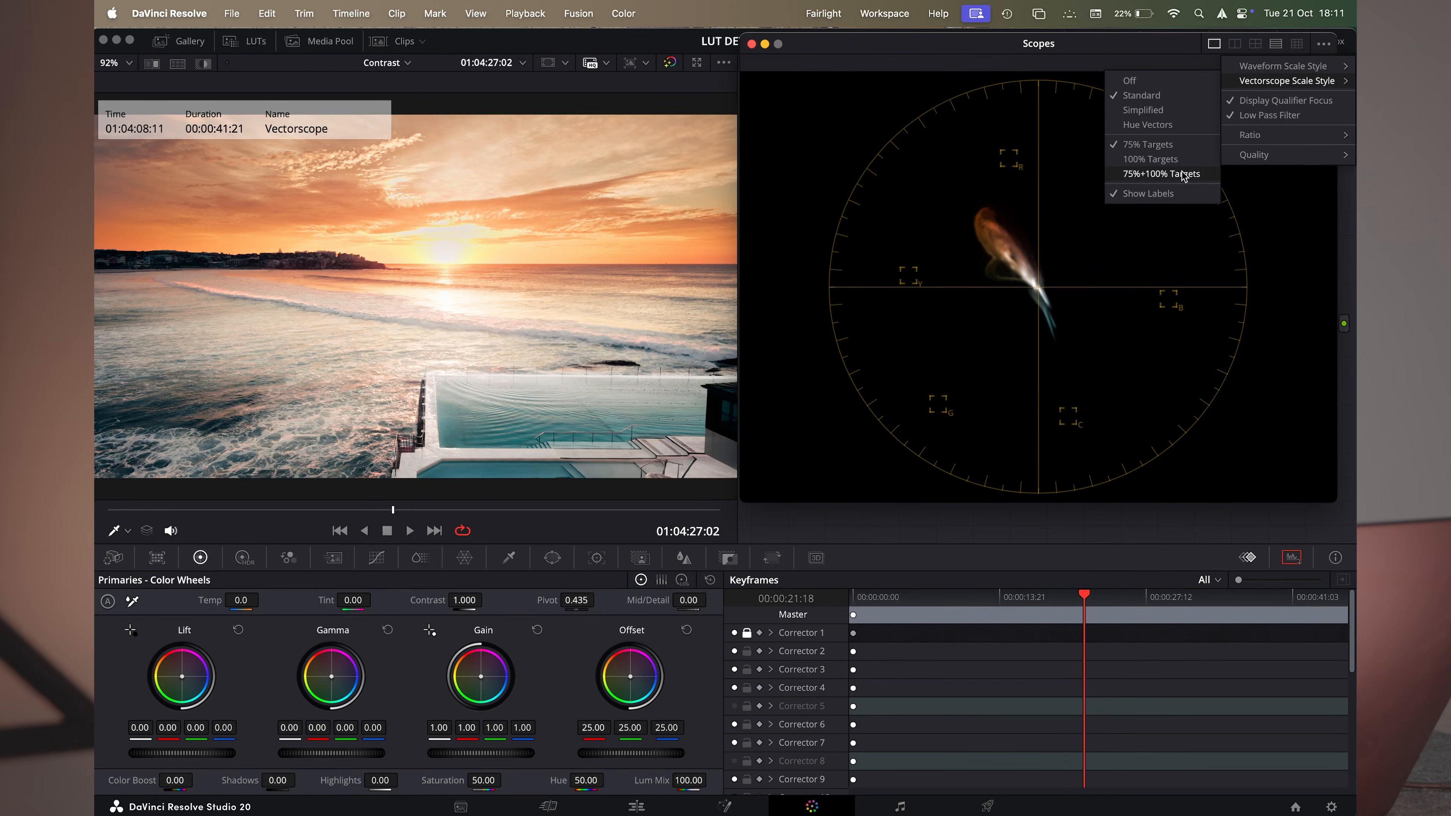
left_click(1160, 159)
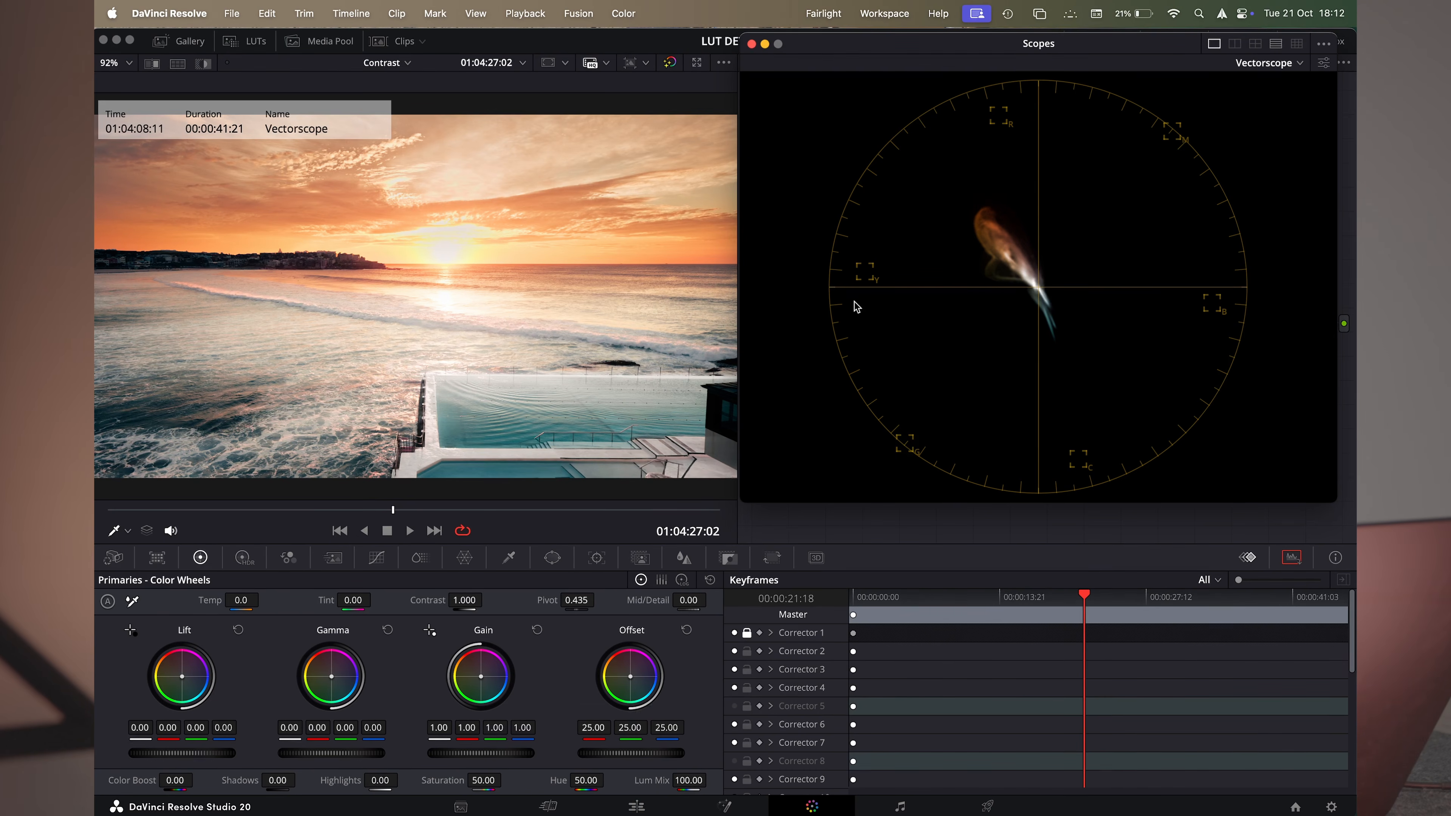
left_click(1324, 44)
mouse_move(1265, 81)
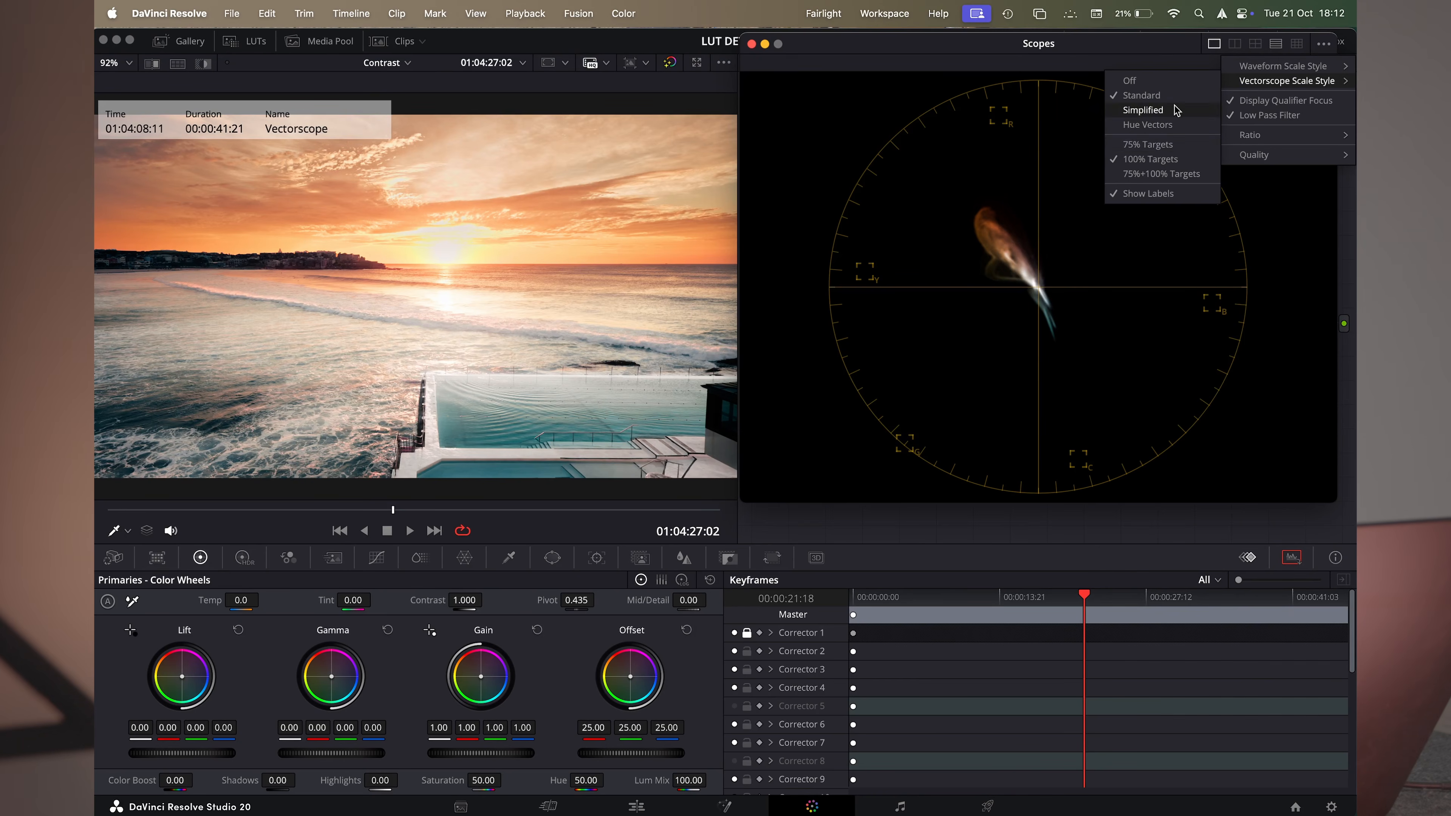
left_click(1156, 174)
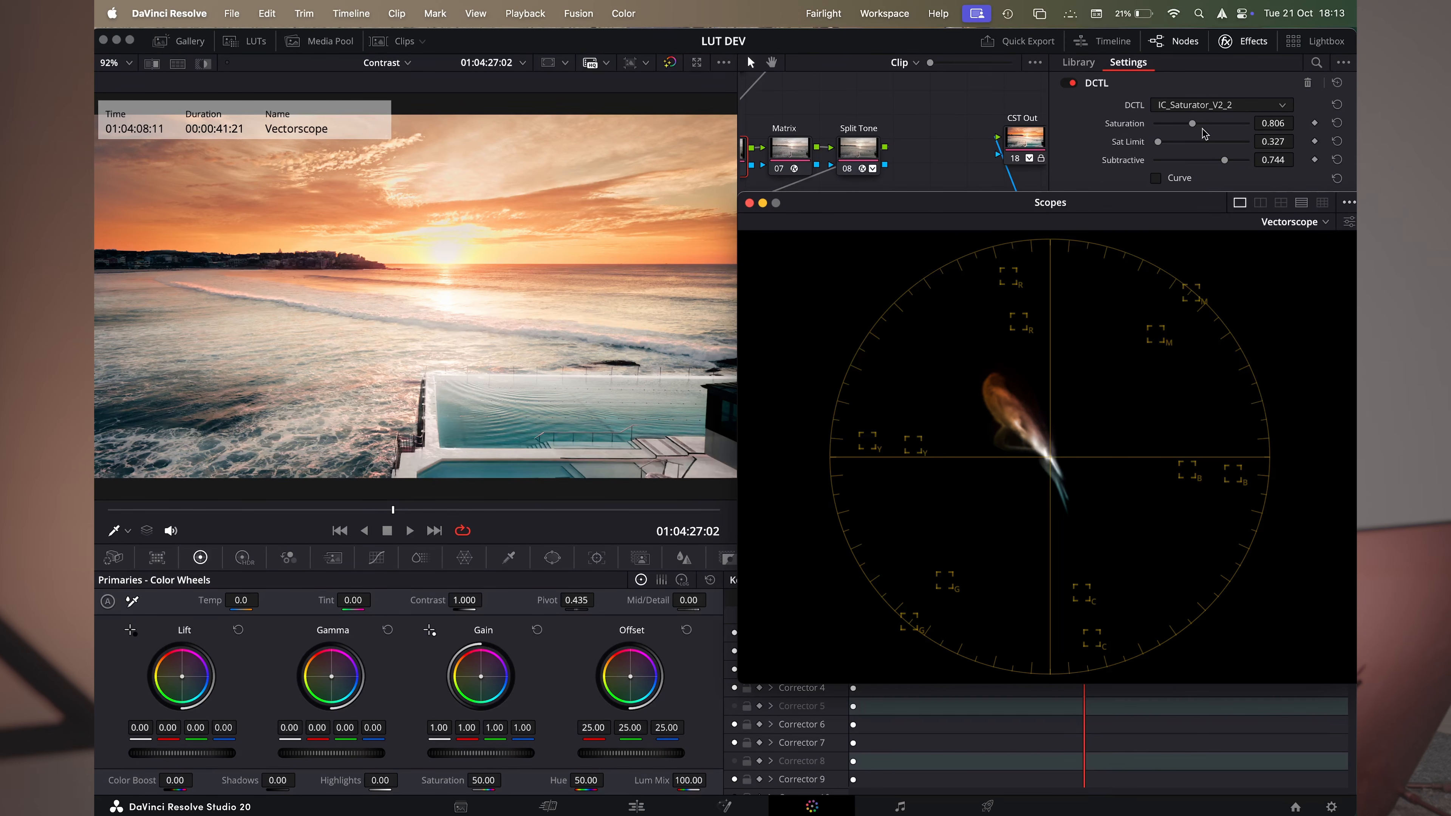
Test the IC_Saturator_V2_2 DCTL's Saturation at 0.000 and 2.000 on the sunset clip, and settle it at 0.574
left_click_drag(1195, 133, 1155, 130)
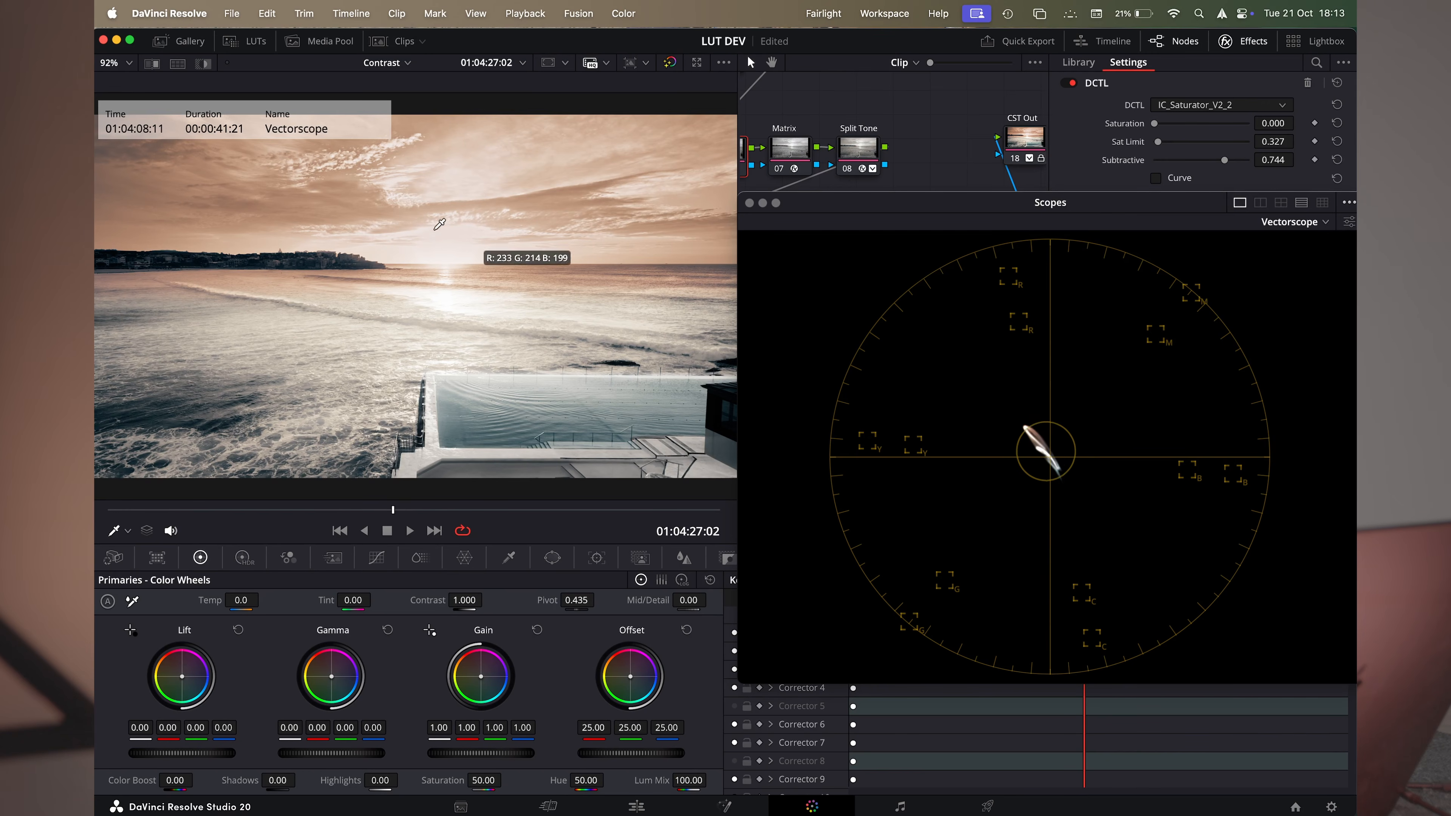
left_click_drag(1154, 124, 1251, 141)
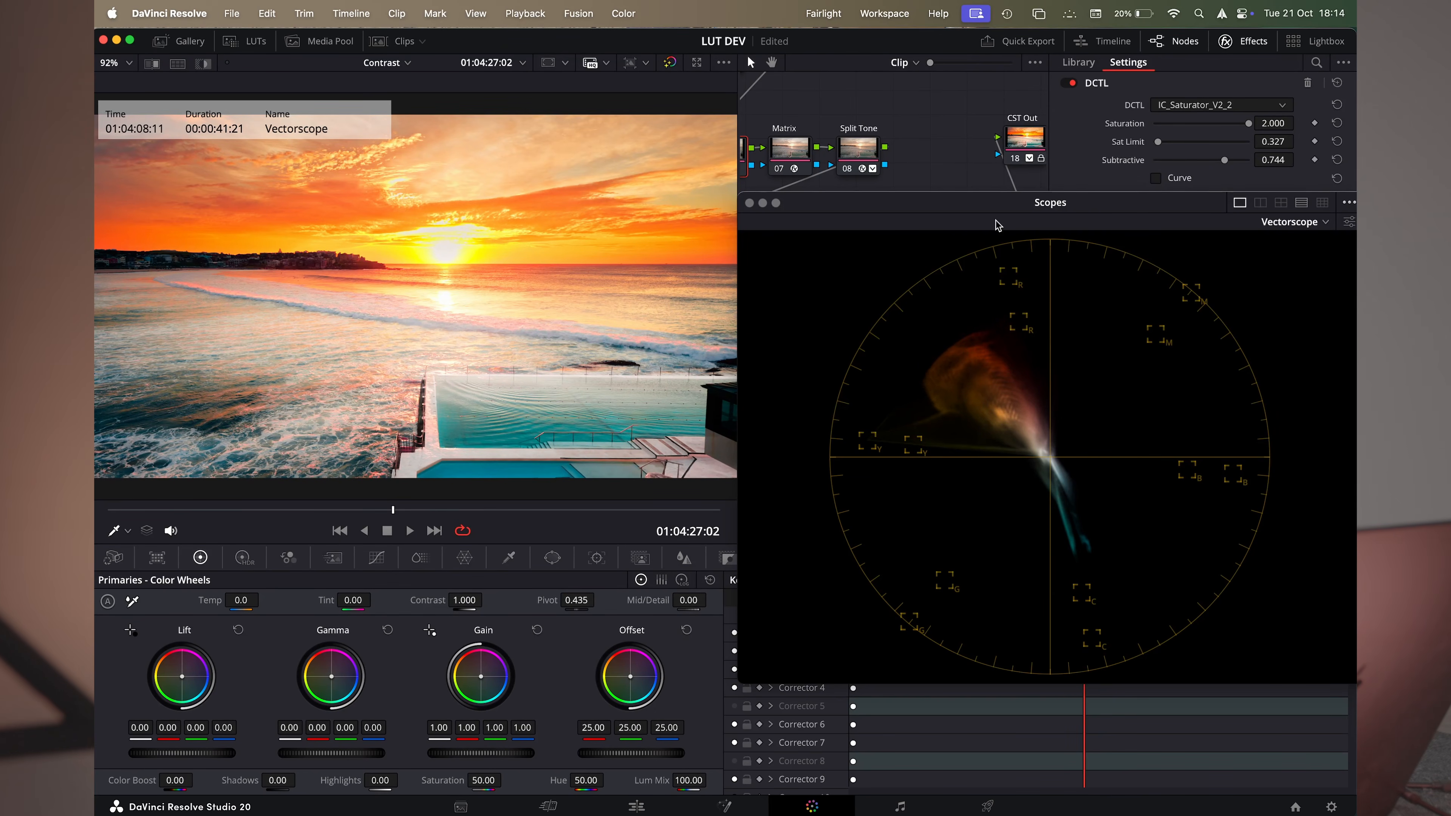
left_click_drag(1248, 123, 1183, 125)
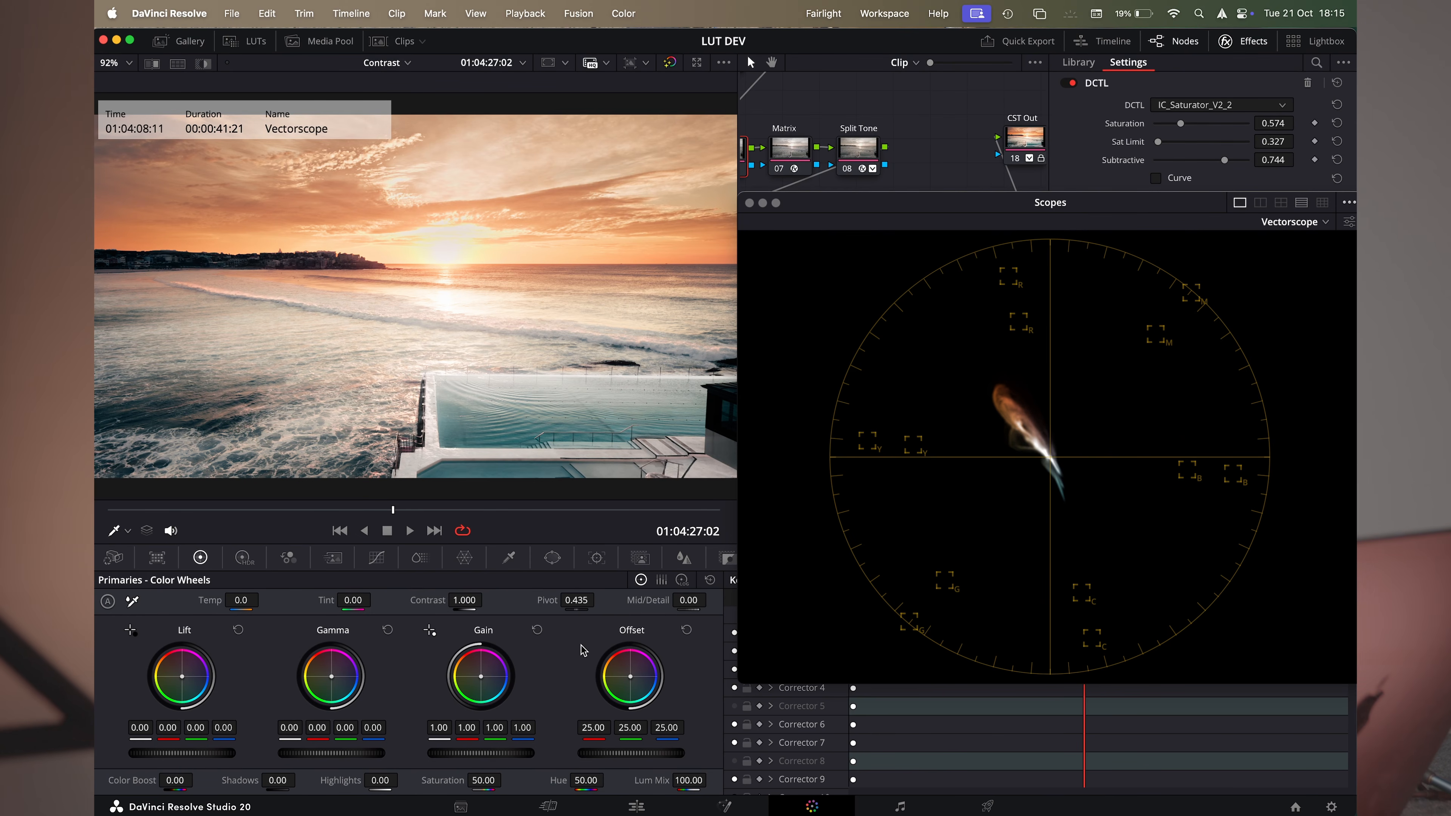
Try shifting the sunset clip's primaries Hue to rotate the vectorscope trace, and return the Hue to 50.00
left_click(584, 780)
left_click_drag(585, 782, 562, 782)
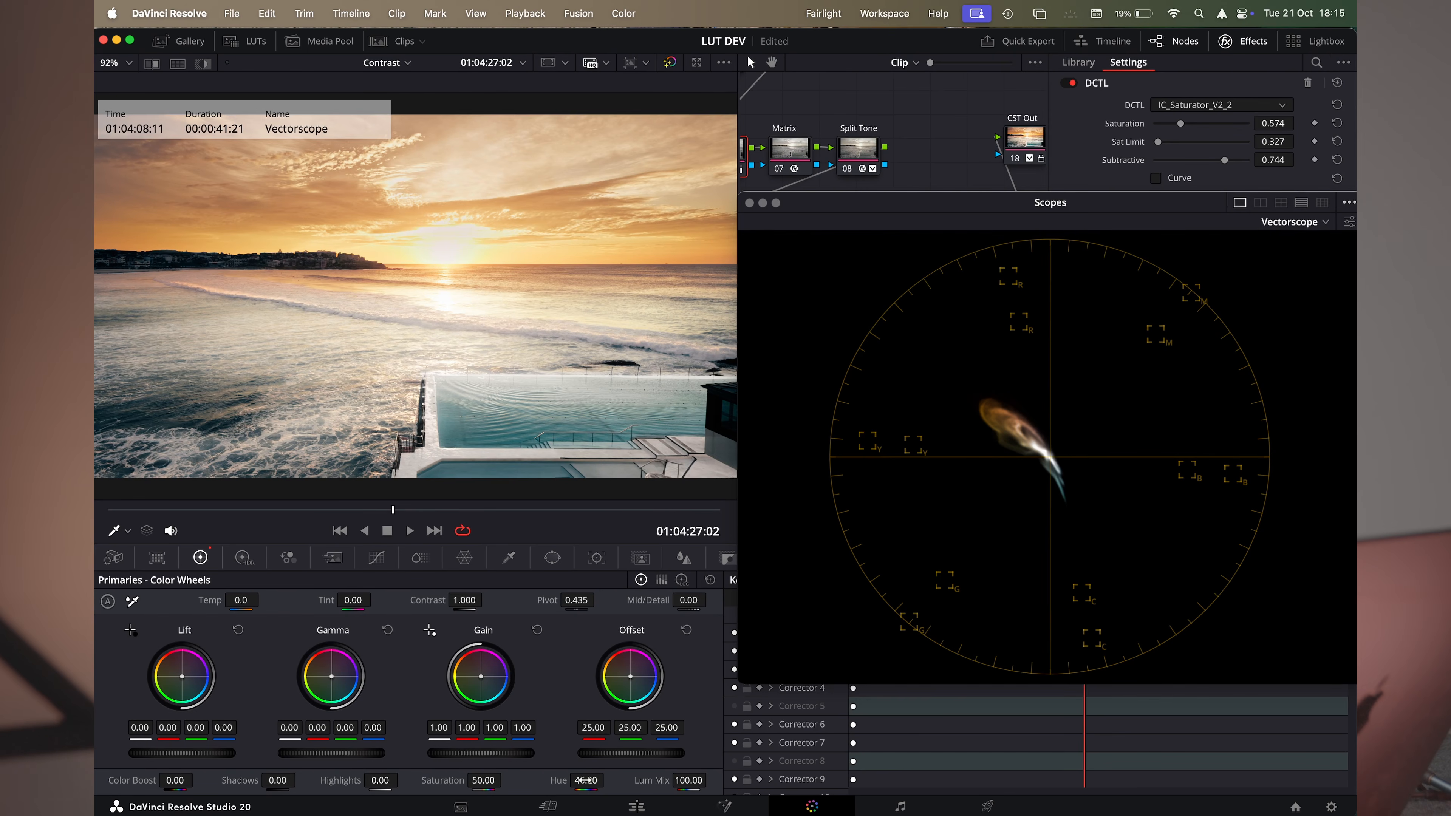
left_click_drag(586, 781, 608, 775)
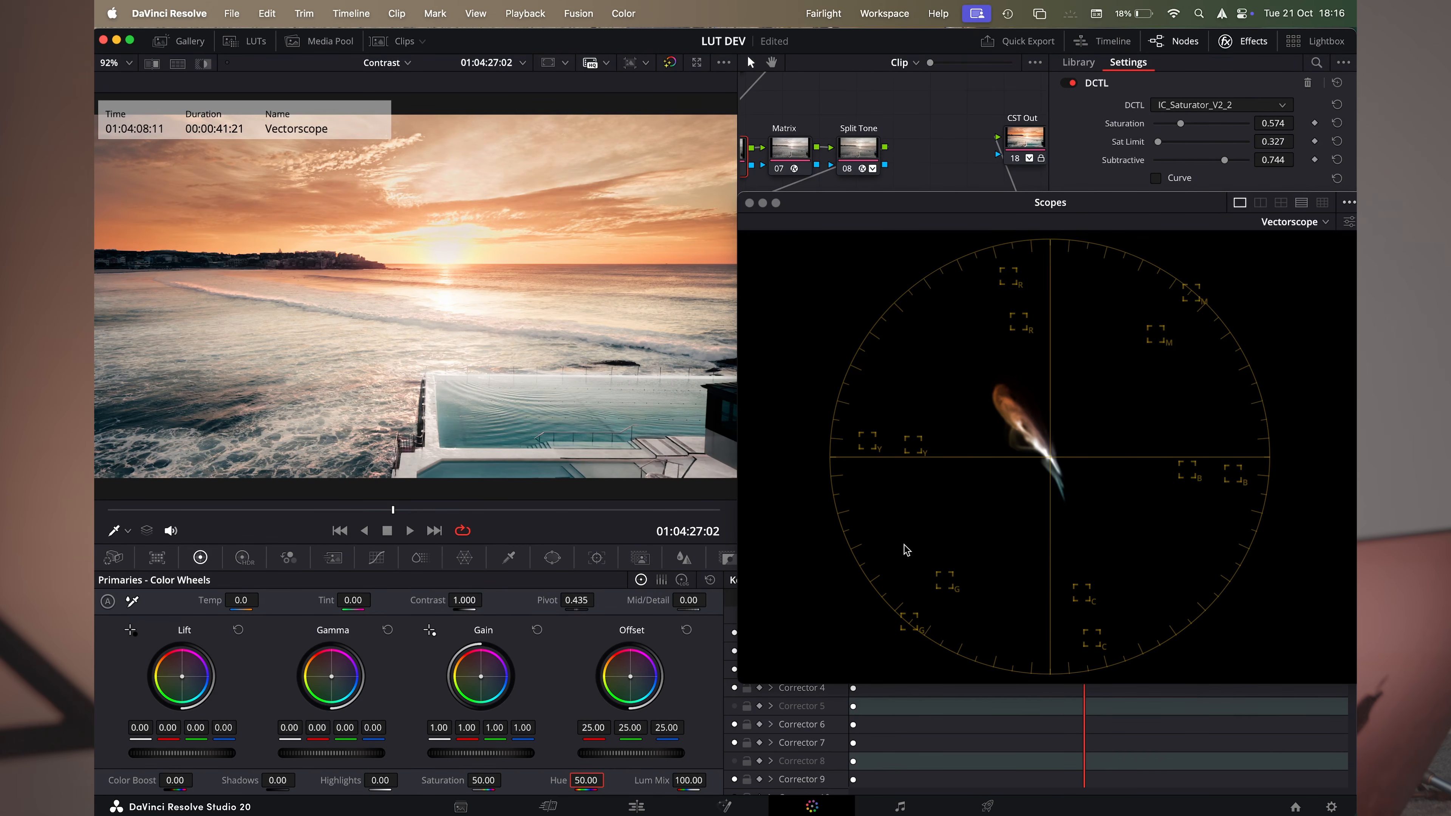
Switch to the Edit page and bring up the four-colour gradient clip at 01:05:21:24 for the vectorscope
left_click(637, 806)
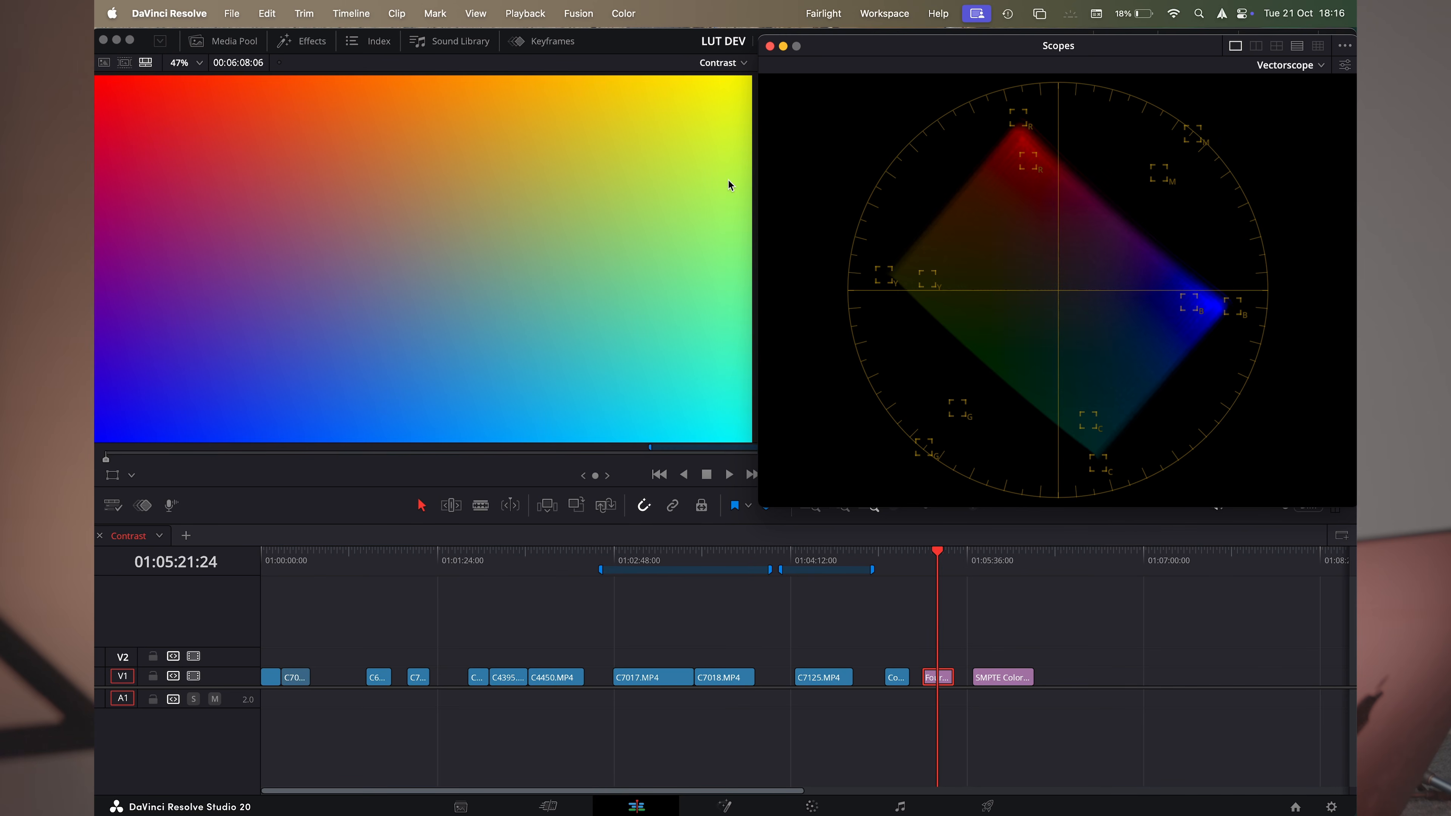
Turn on the vectorscope's Skin Tone Indicator for the woman's profile clip and close the scope settings
left_click(811, 806)
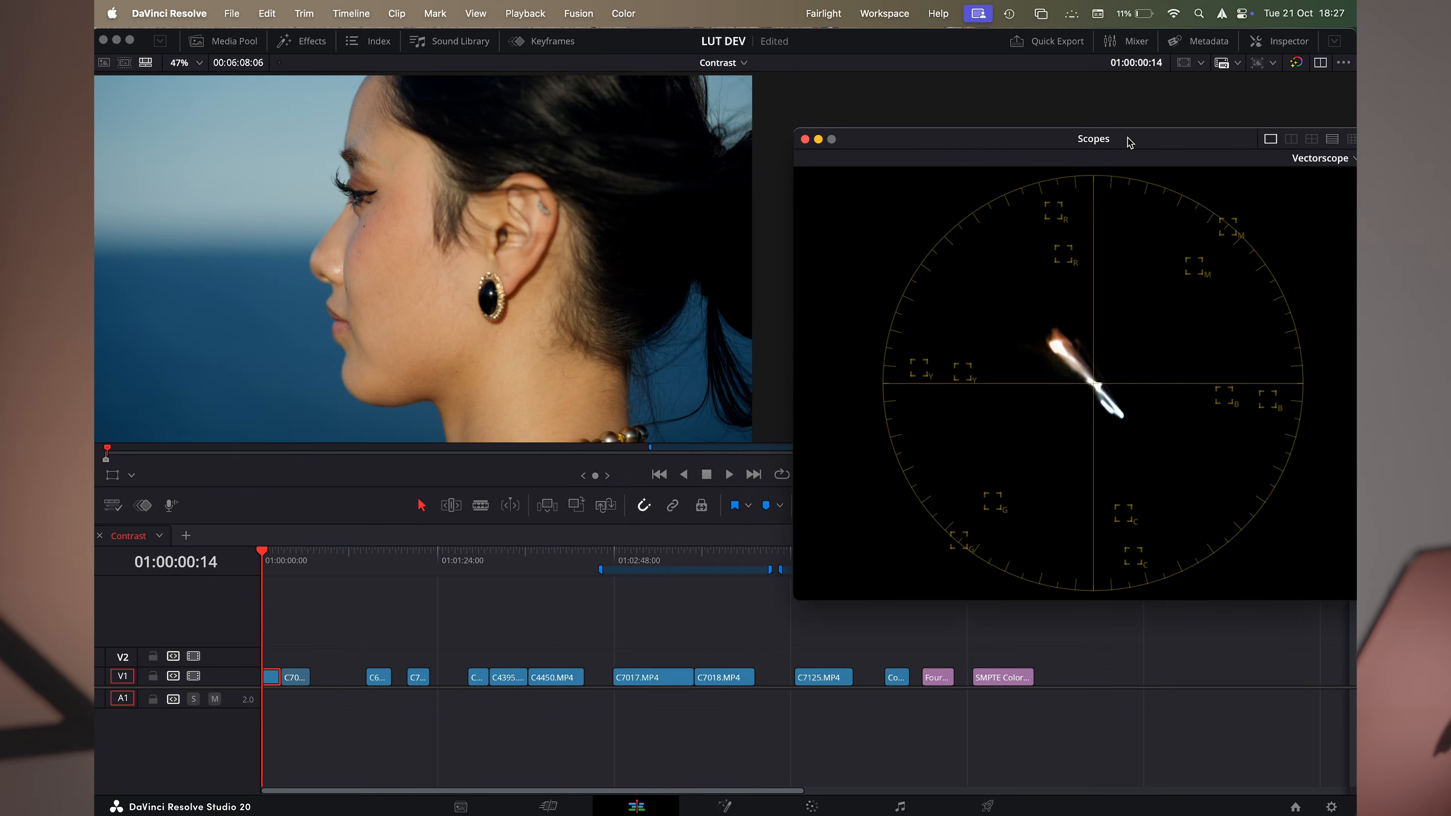
left_click_drag(1131, 142, 1042, 141)
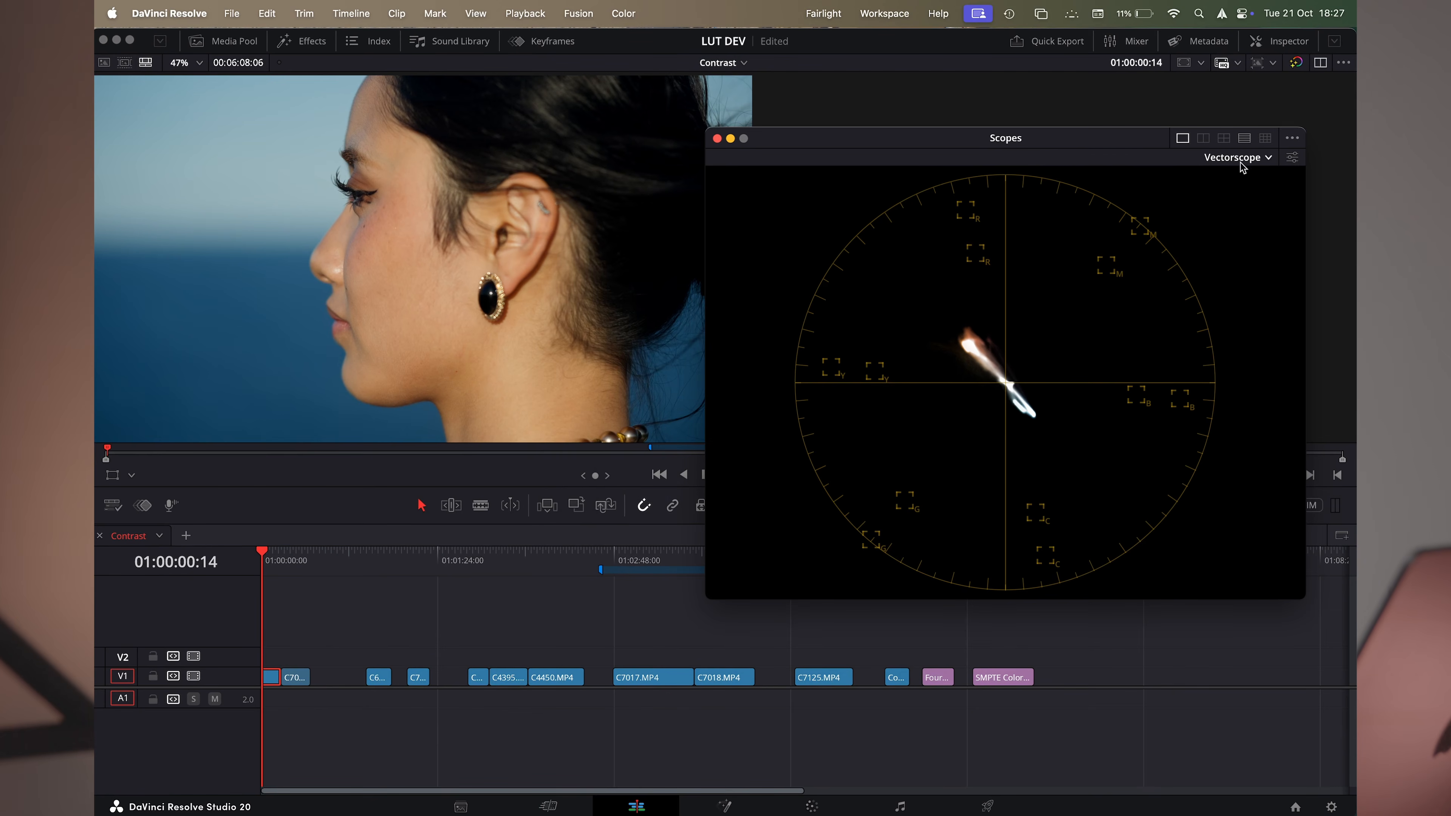
left_click(1294, 159)
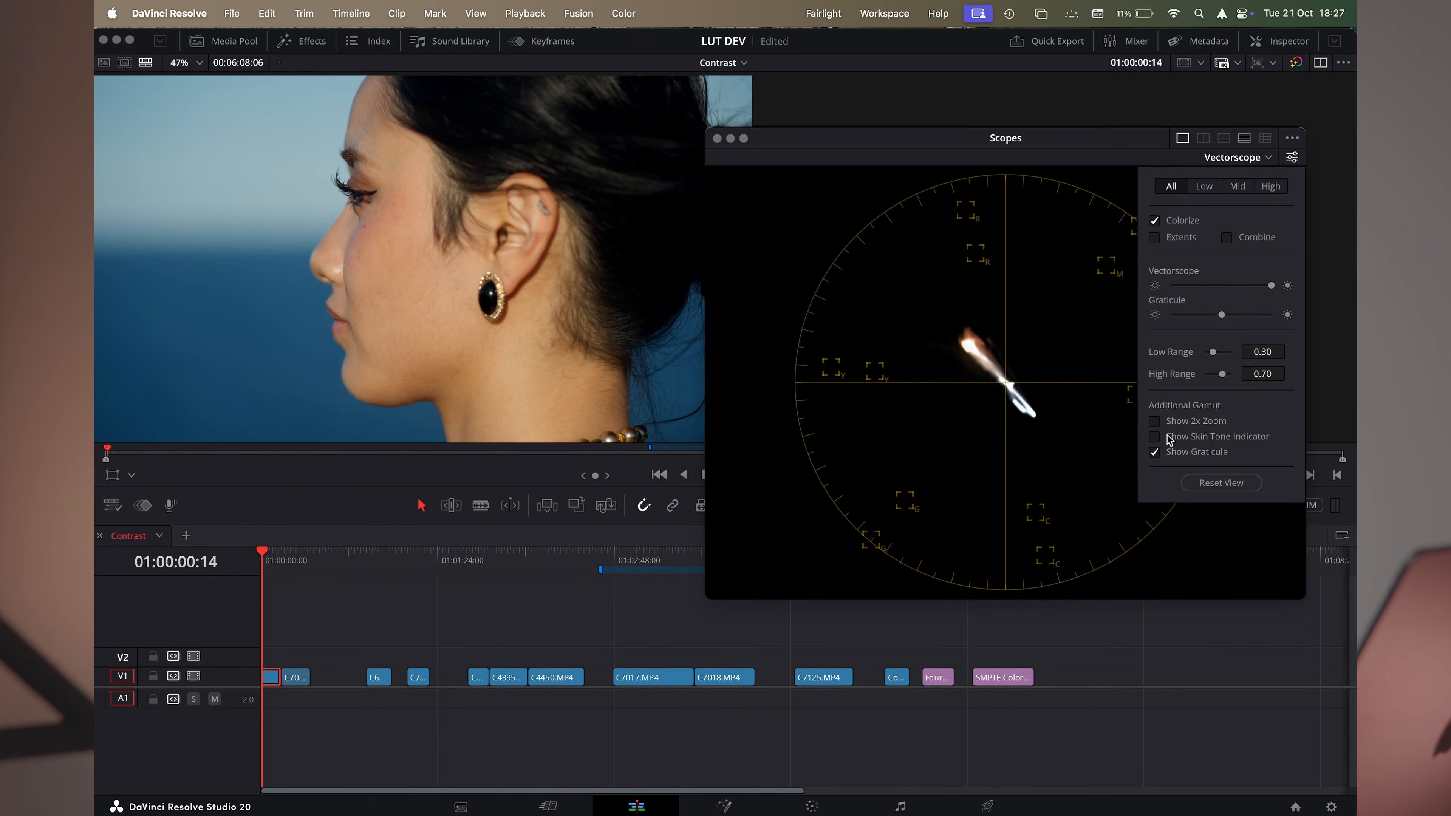
left_click(1153, 438)
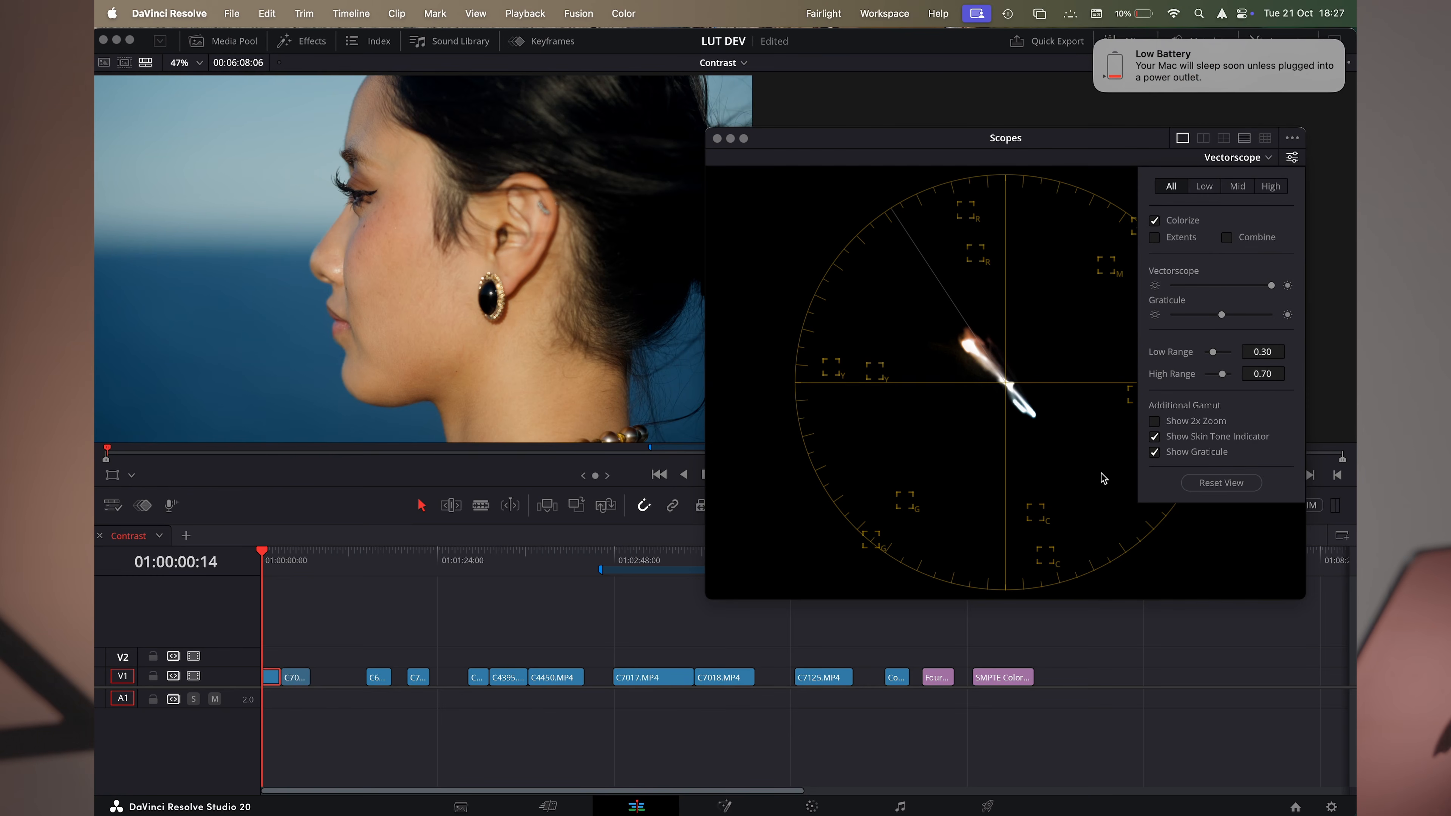
left_click(1095, 42)
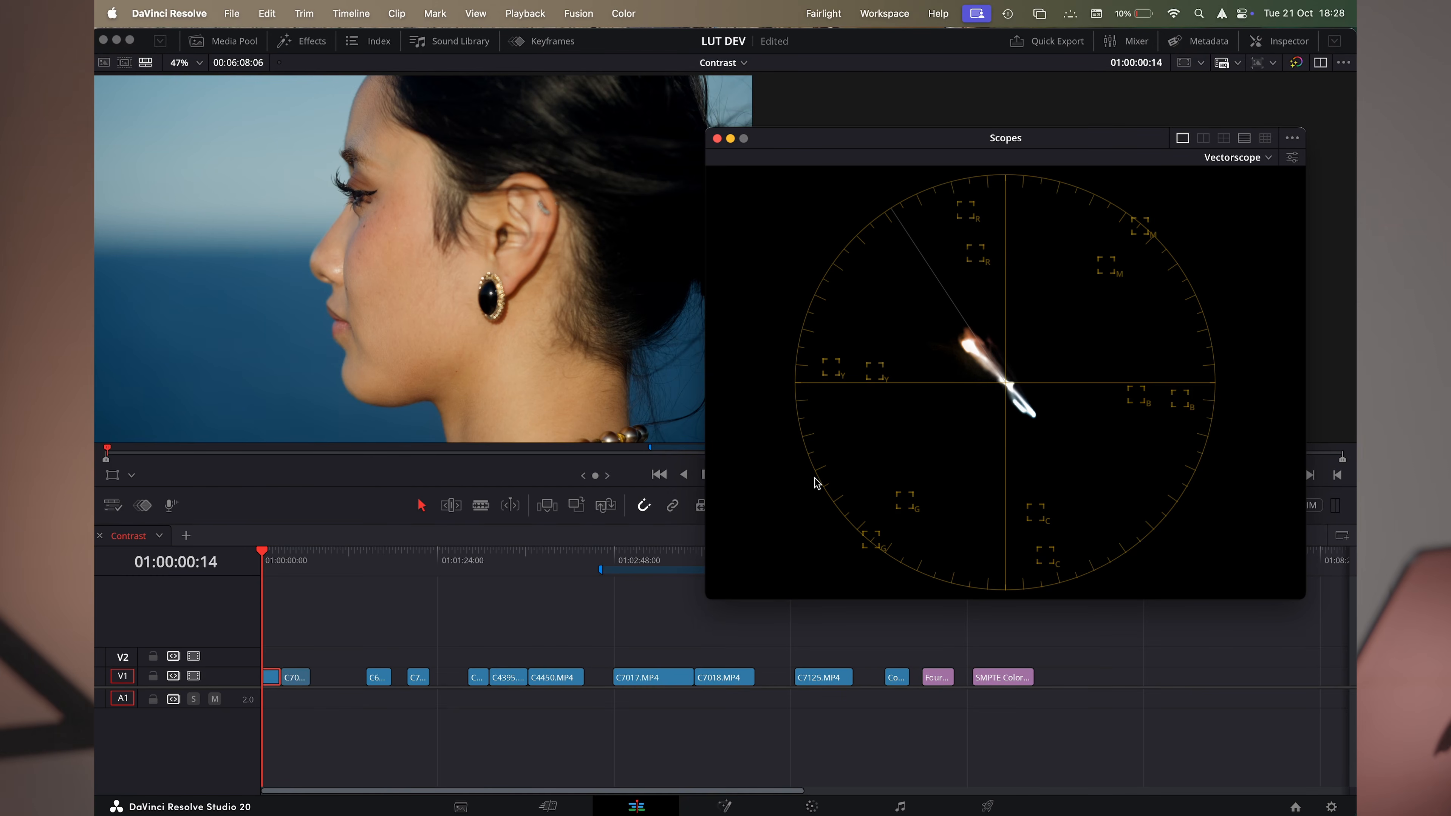
Go to the Color page and free up the node graph by moving the Scopes window below it and hiding the Effects library
key("shift+6")
left_click_drag(934, 149, 967, 391)
left_click_drag(955, 260, 1057, 256)
left_click(1243, 41)
Spread out the CST IN, 02 and CST OUT nodes in the node graph, leaving CST IN selected
mouse_move(835, 304)
left_mouse_down()
mouse_move(847, 279)
mouse_move(856, 290)
left_mouse_up()
left_click_drag(1058, 230, 1028, 221)
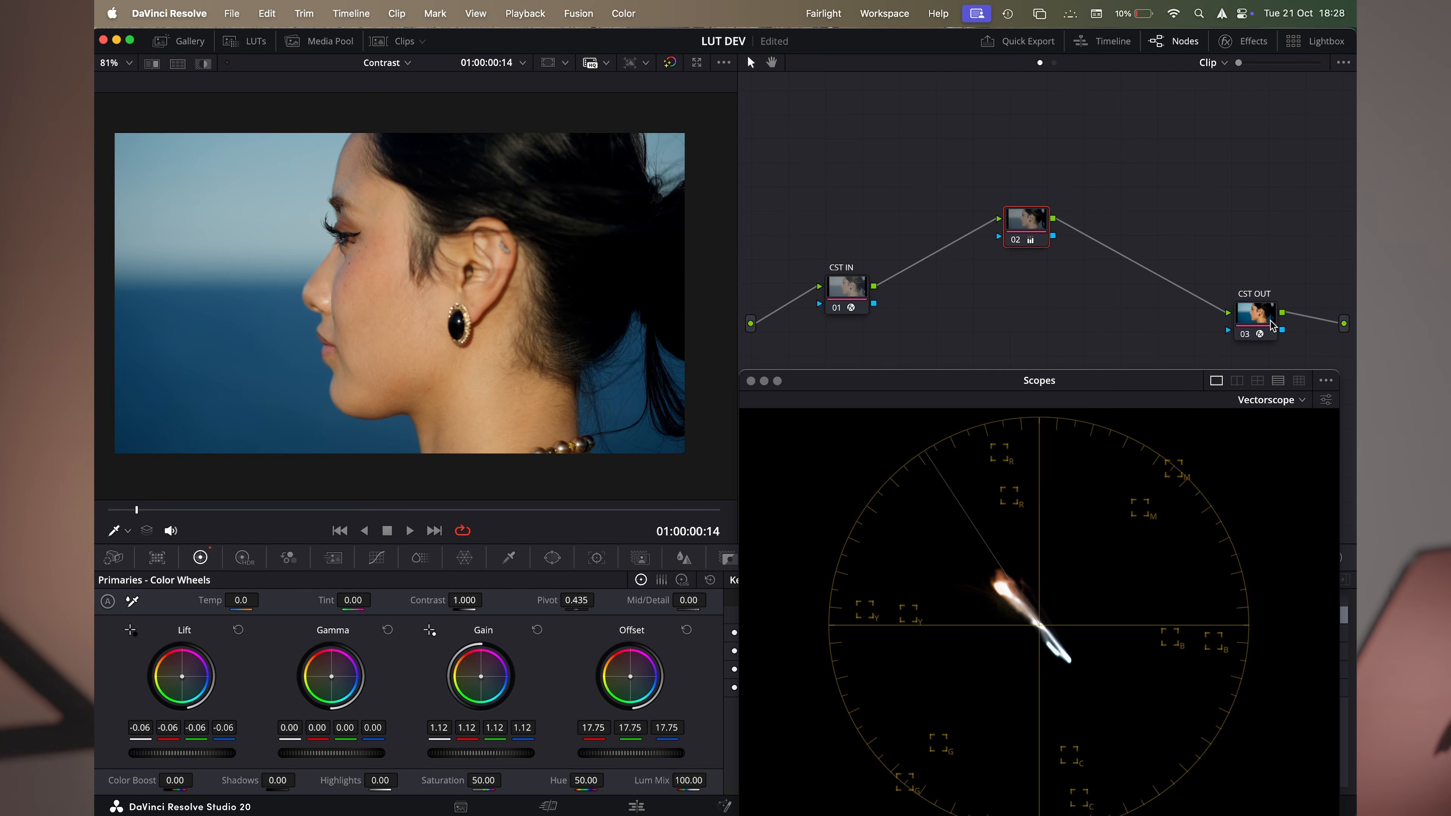
left_click_drag(1272, 326, 1280, 308)
left_click_drag(845, 292, 828, 309)
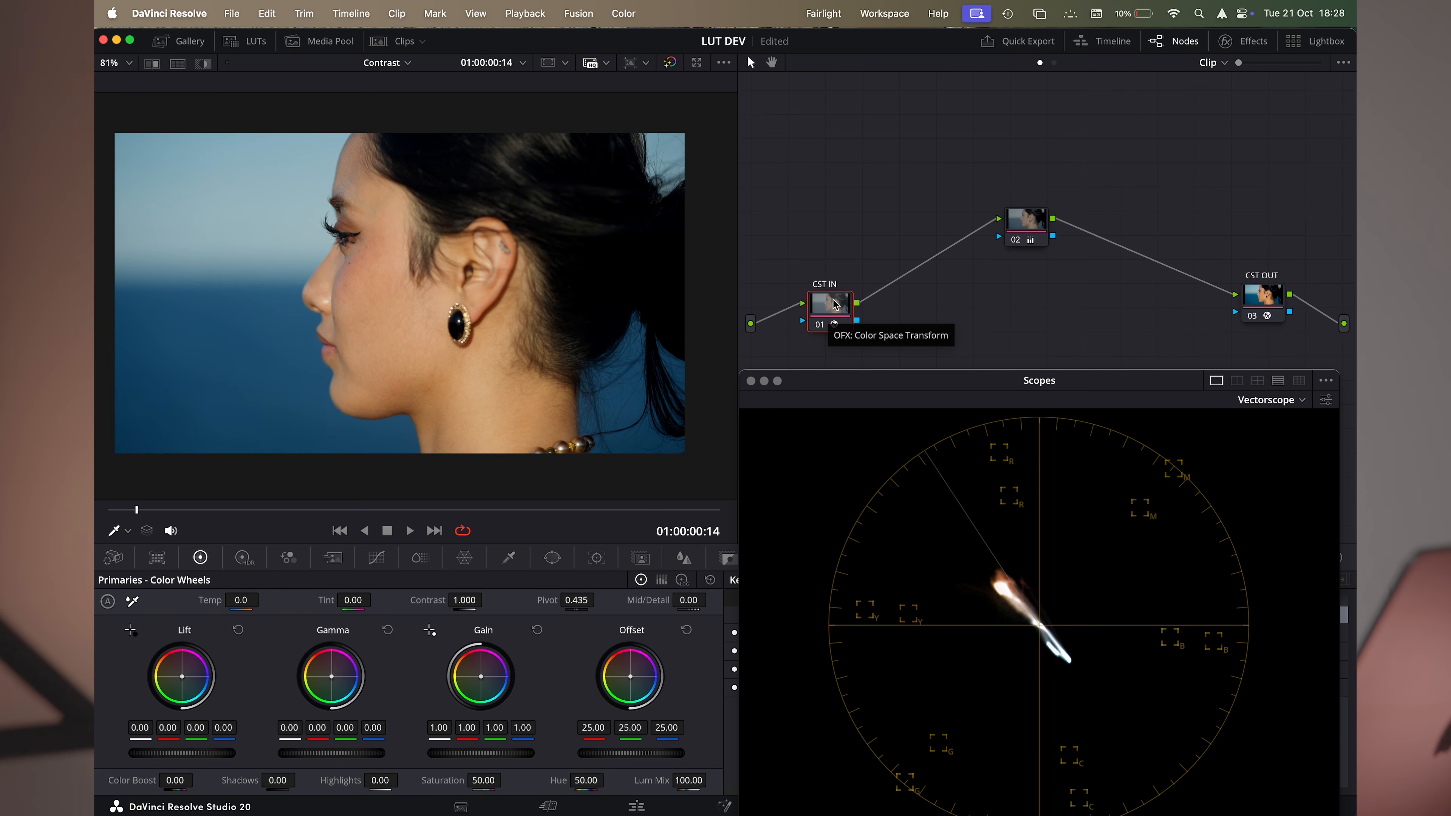
left_click_drag(832, 307, 830, 311)
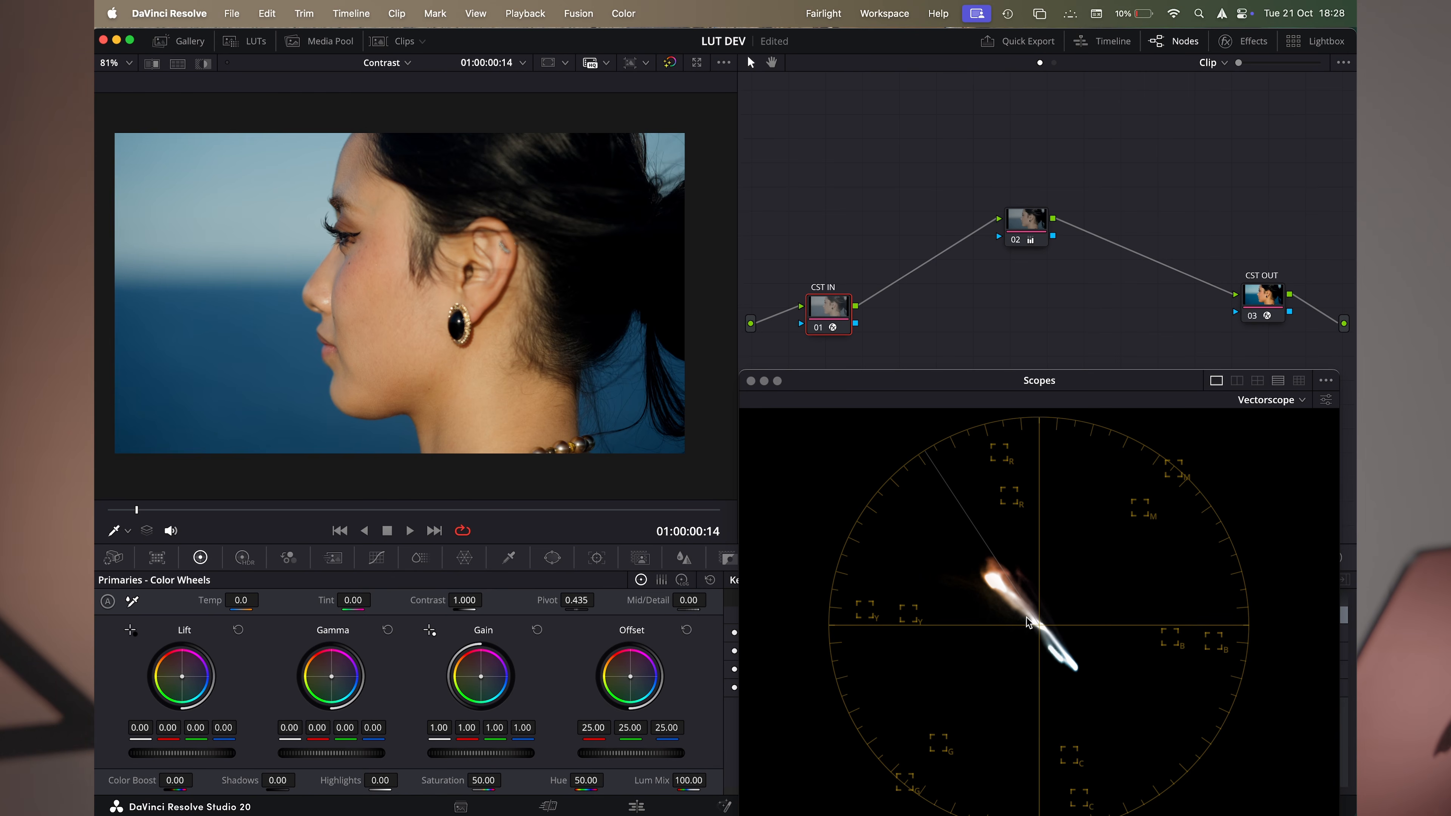
Compare the vectorscope's Low, Mid and High tonal ranges on the portrait clip, and leave it limited to Mid
left_click(1326, 401)
left_click(1240, 77)
left_click(1271, 77)
left_click(1303, 74)
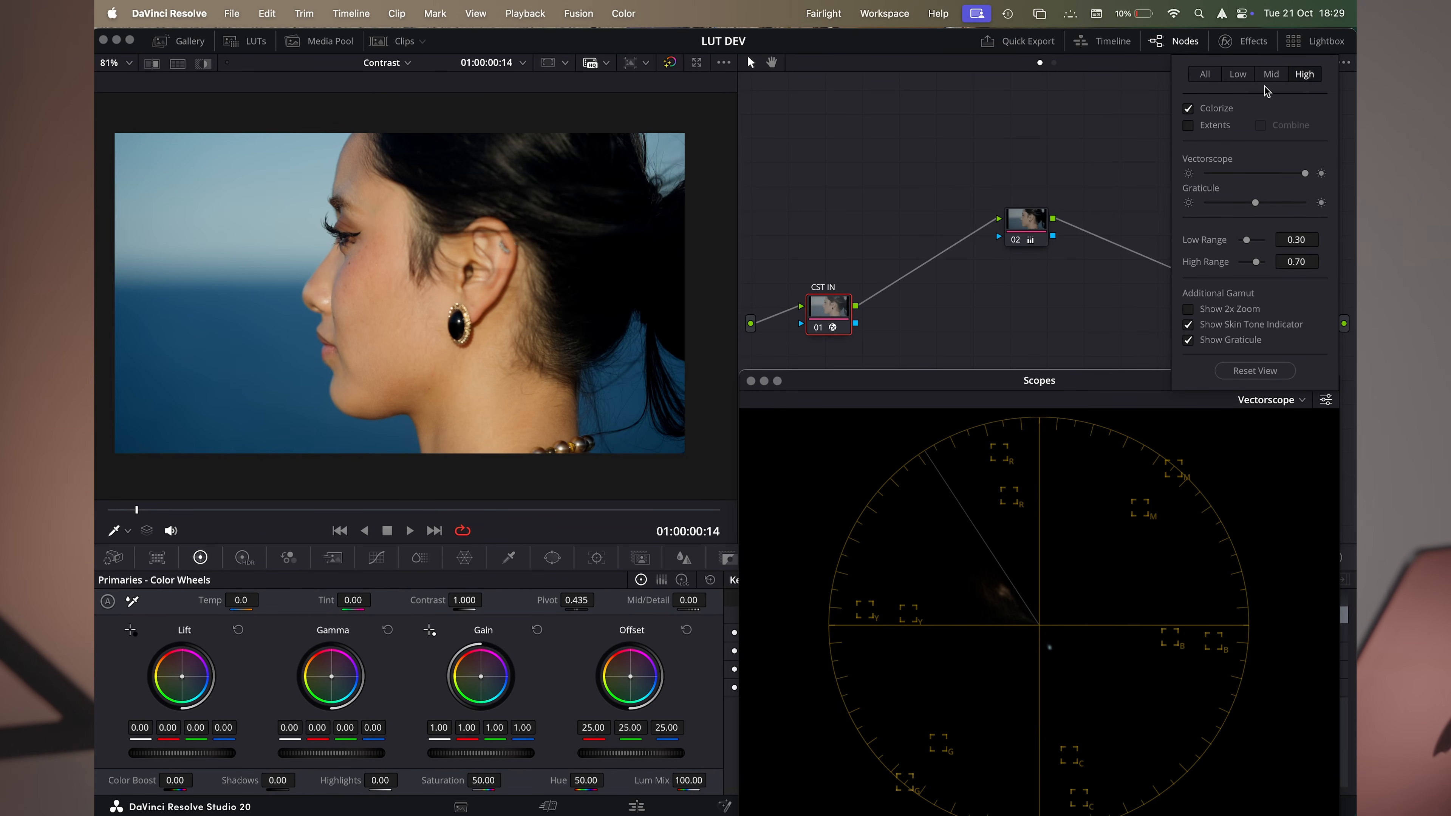
left_click(1269, 77)
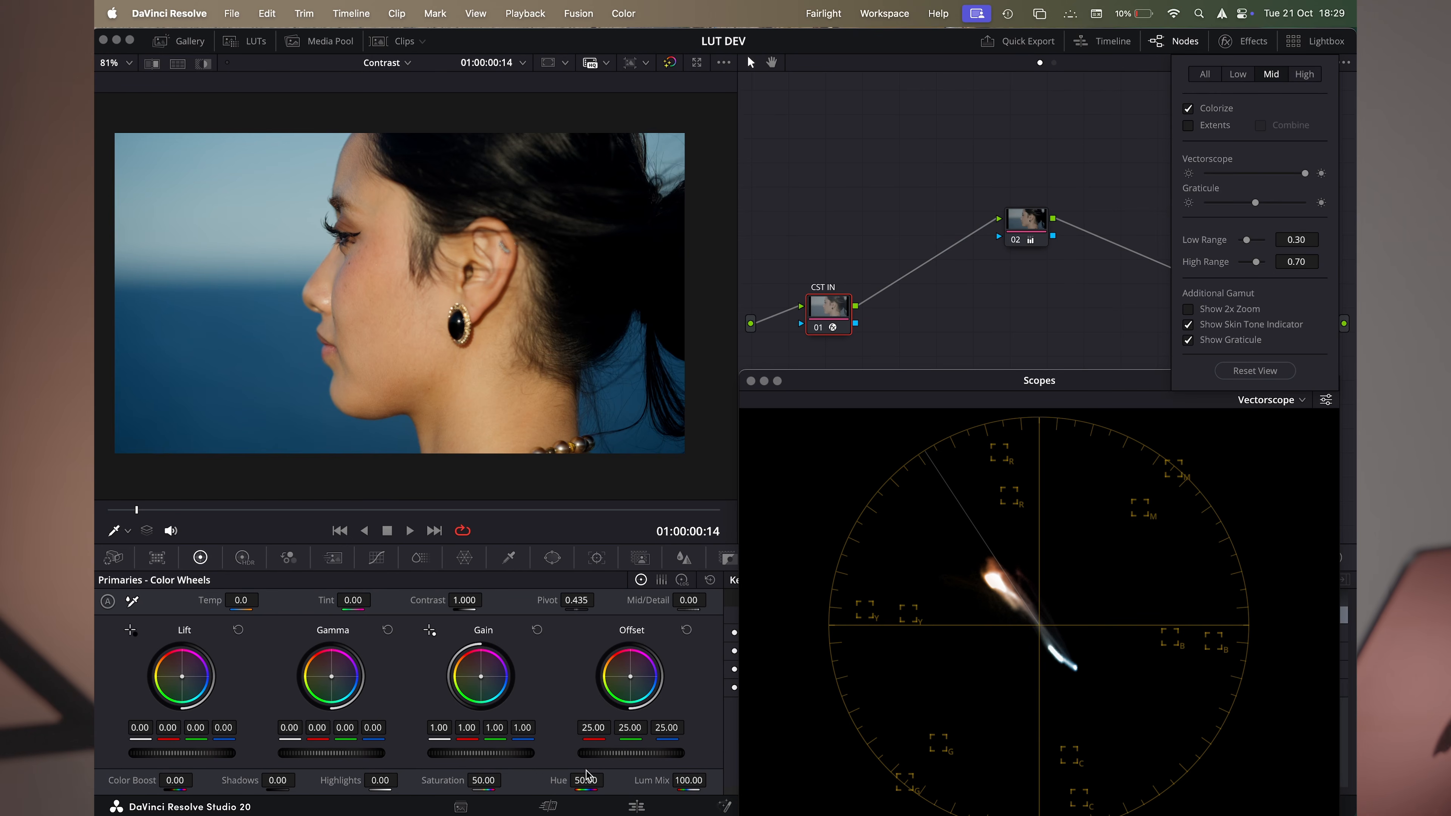
Align the skin tones with the indicator line by setting node 02's primaries Hue to 52.00 and Saturation to 42.40
left_click_drag(579, 779, 609, 779)
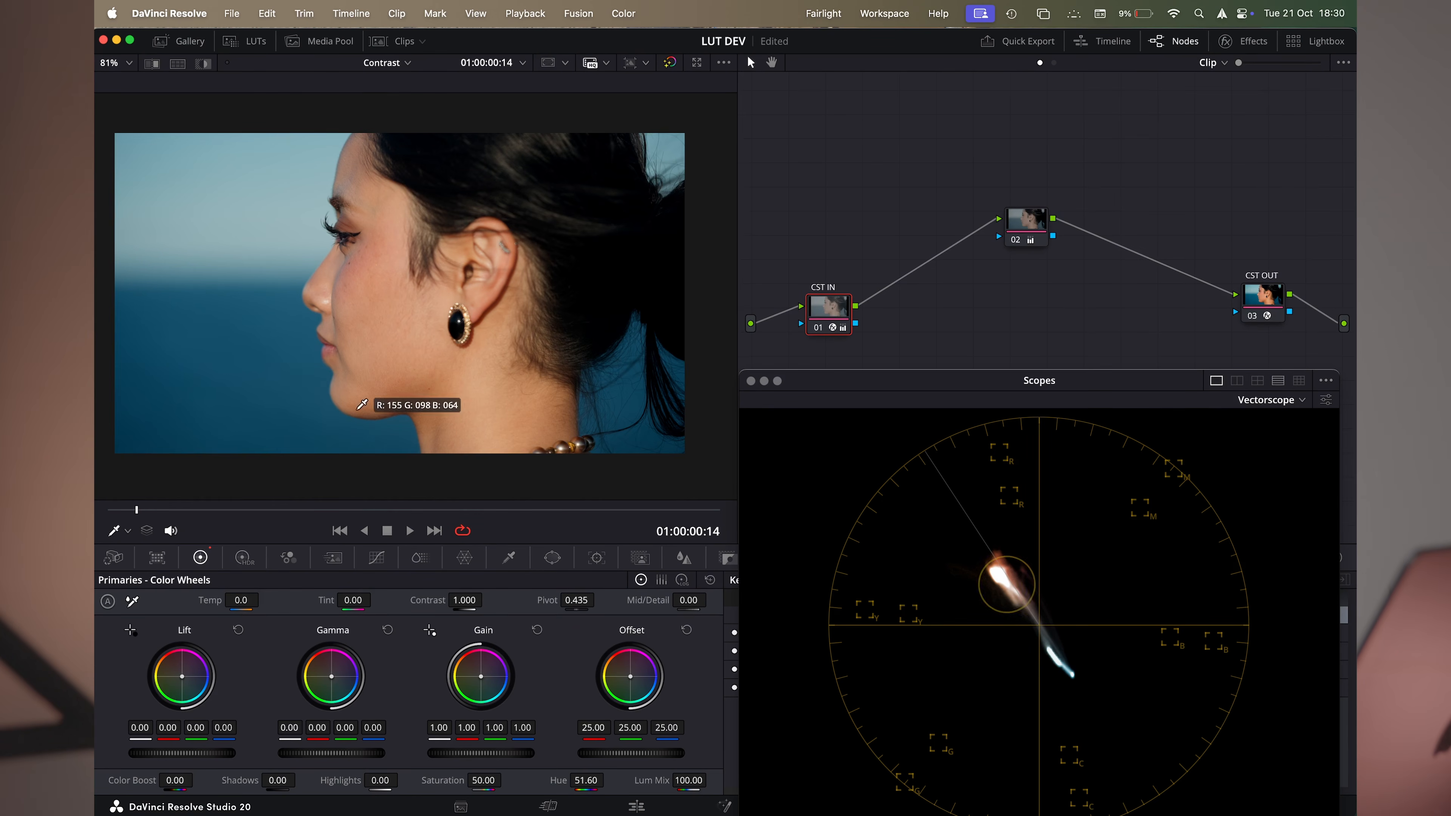
left_click_drag(588, 780, 610, 780)
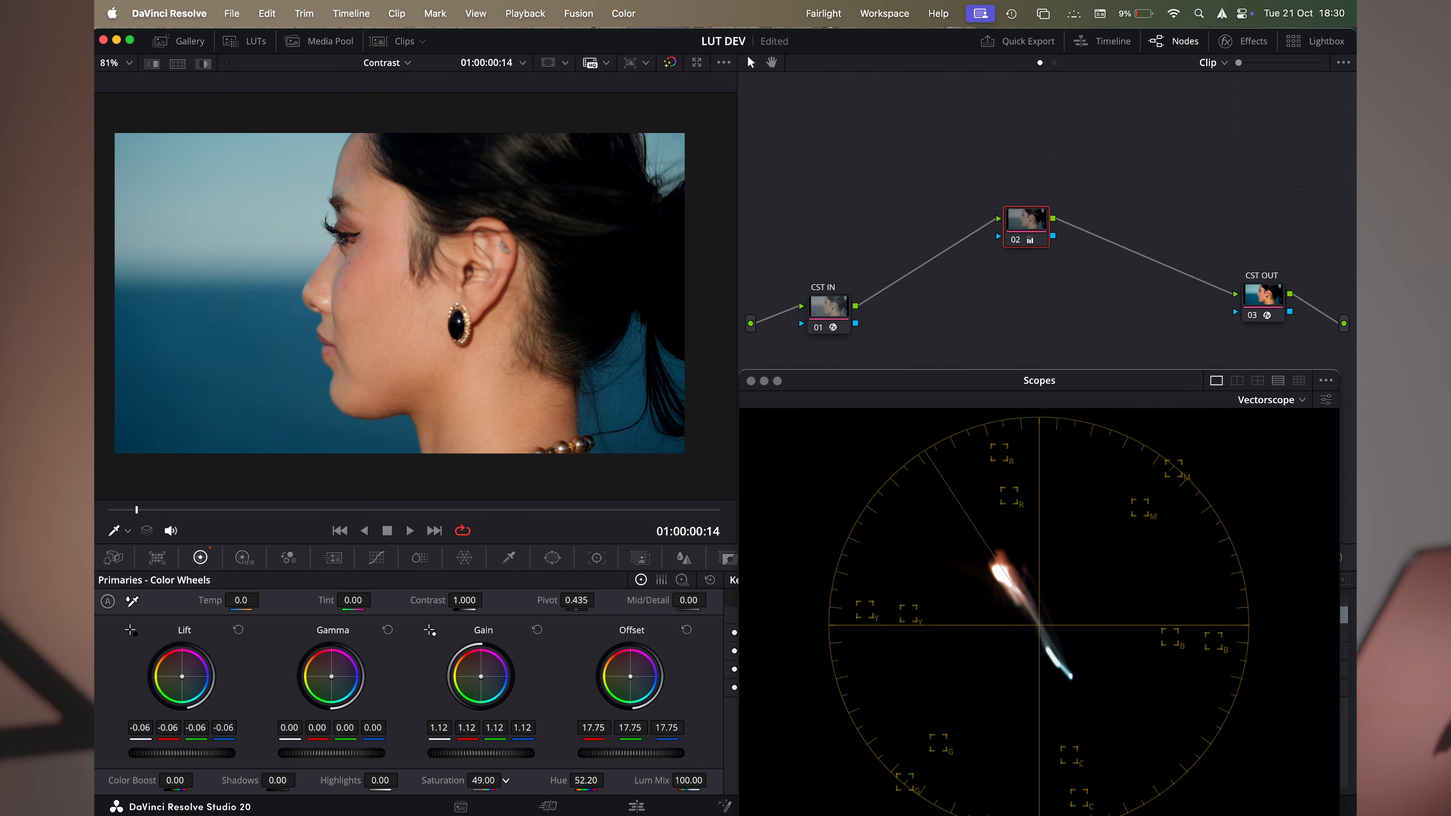
mouse_move(483, 780)
left_mouse_down()
mouse_move(464, 780)
mouse_move(478, 780)
left_mouse_up()
left_click_drag(588, 783, 586, 783)
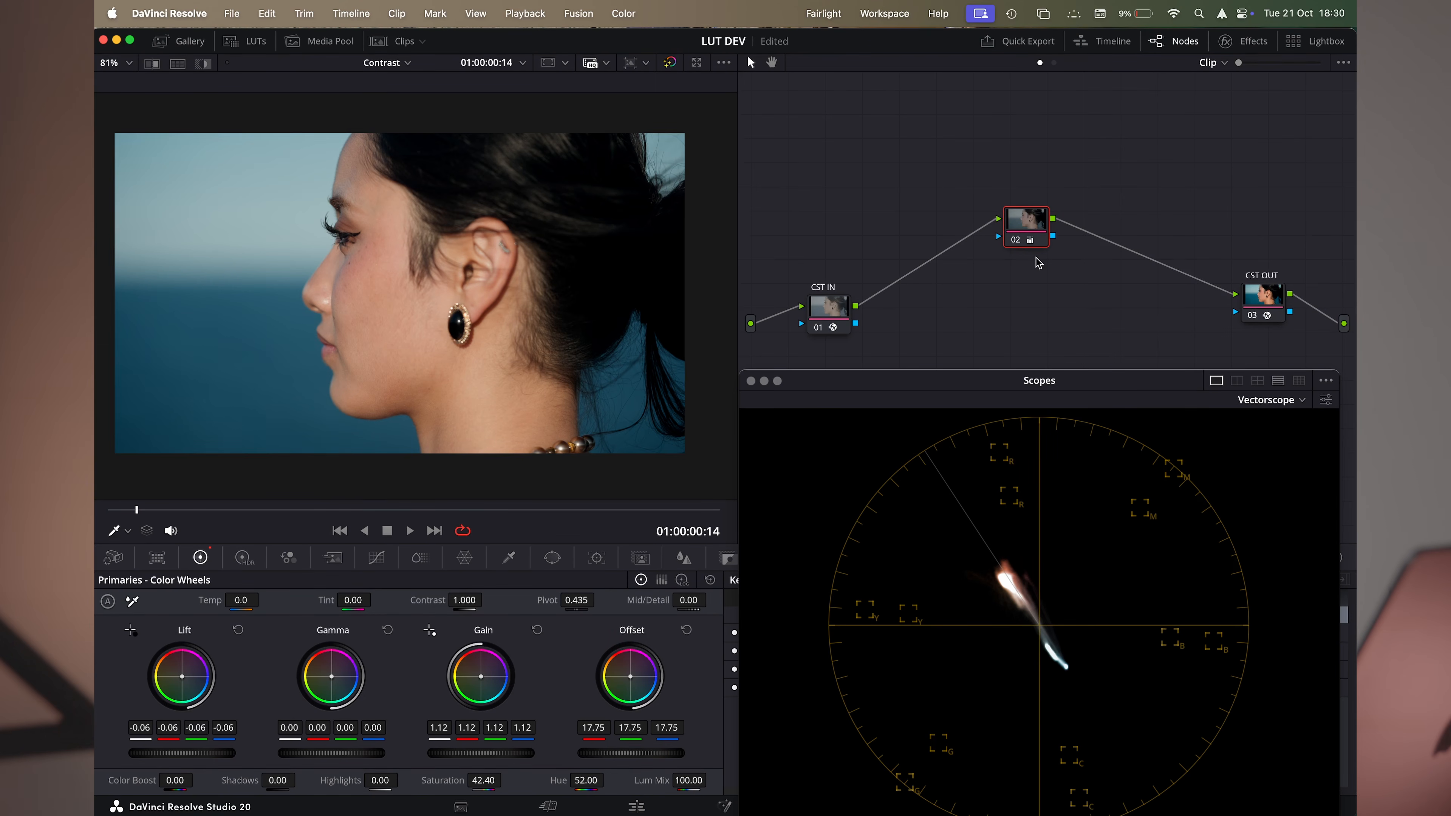
Switch node 02 off and on repeatedly to compare the portrait before and after the correction, leaving it enabled
key("ctrl+d")
key("ctrl+d")
key("super+d")
key("super+d")
key("super+d")
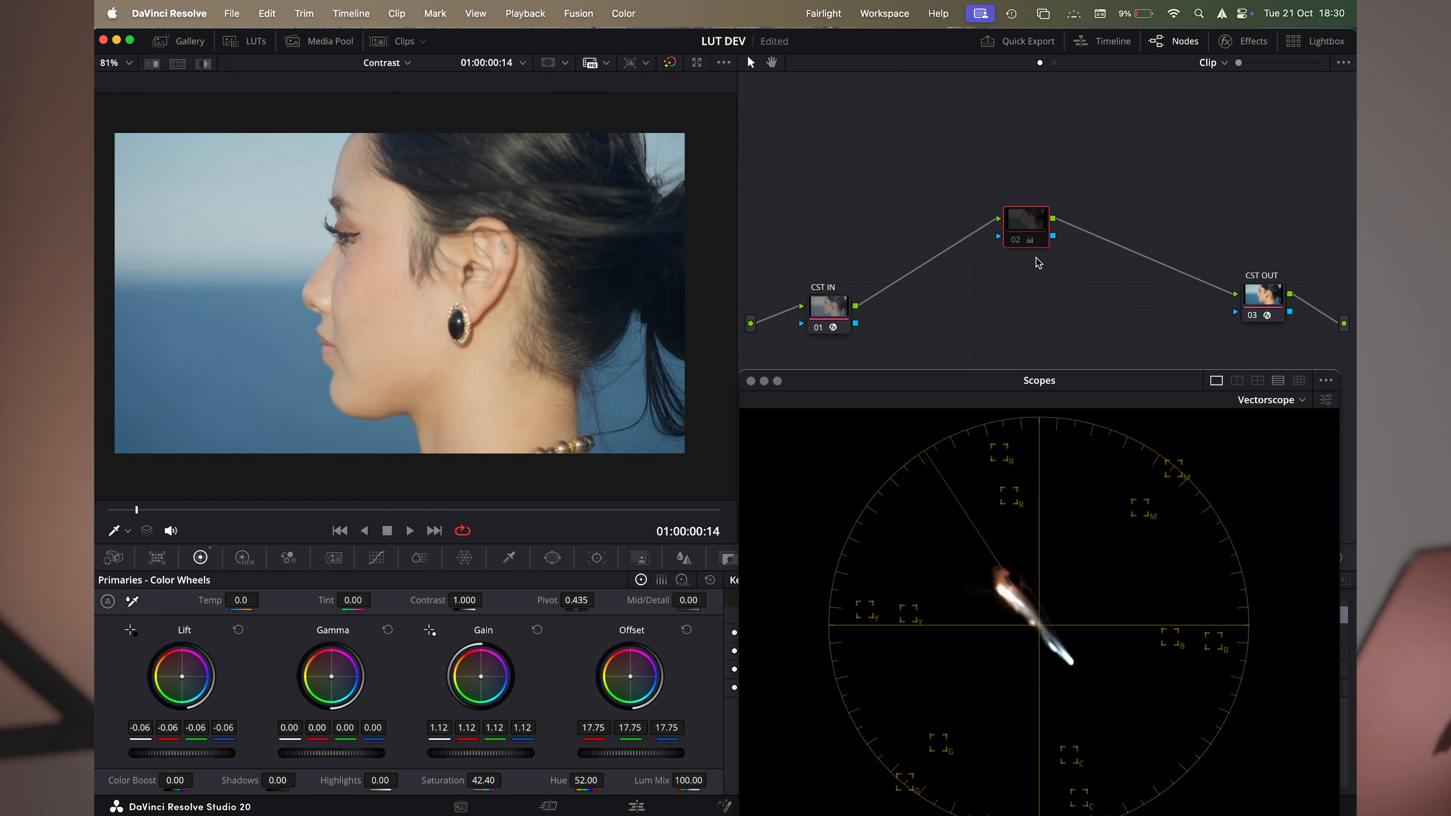
key("super+d")
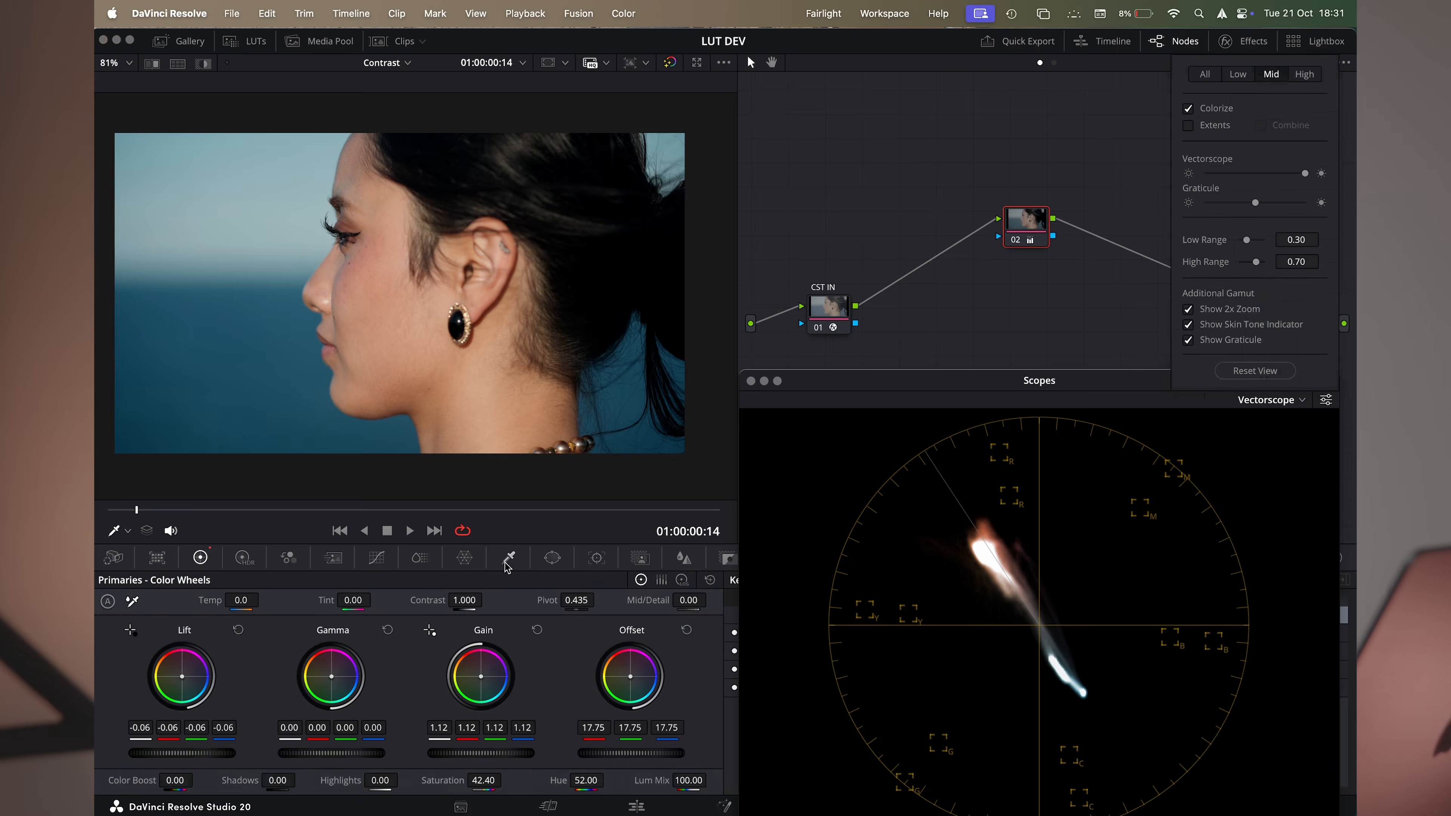
Sample the cheek with the HSL Qualifier on node 02 and highlight the qualified skin in the viewer
left_click(507, 561)
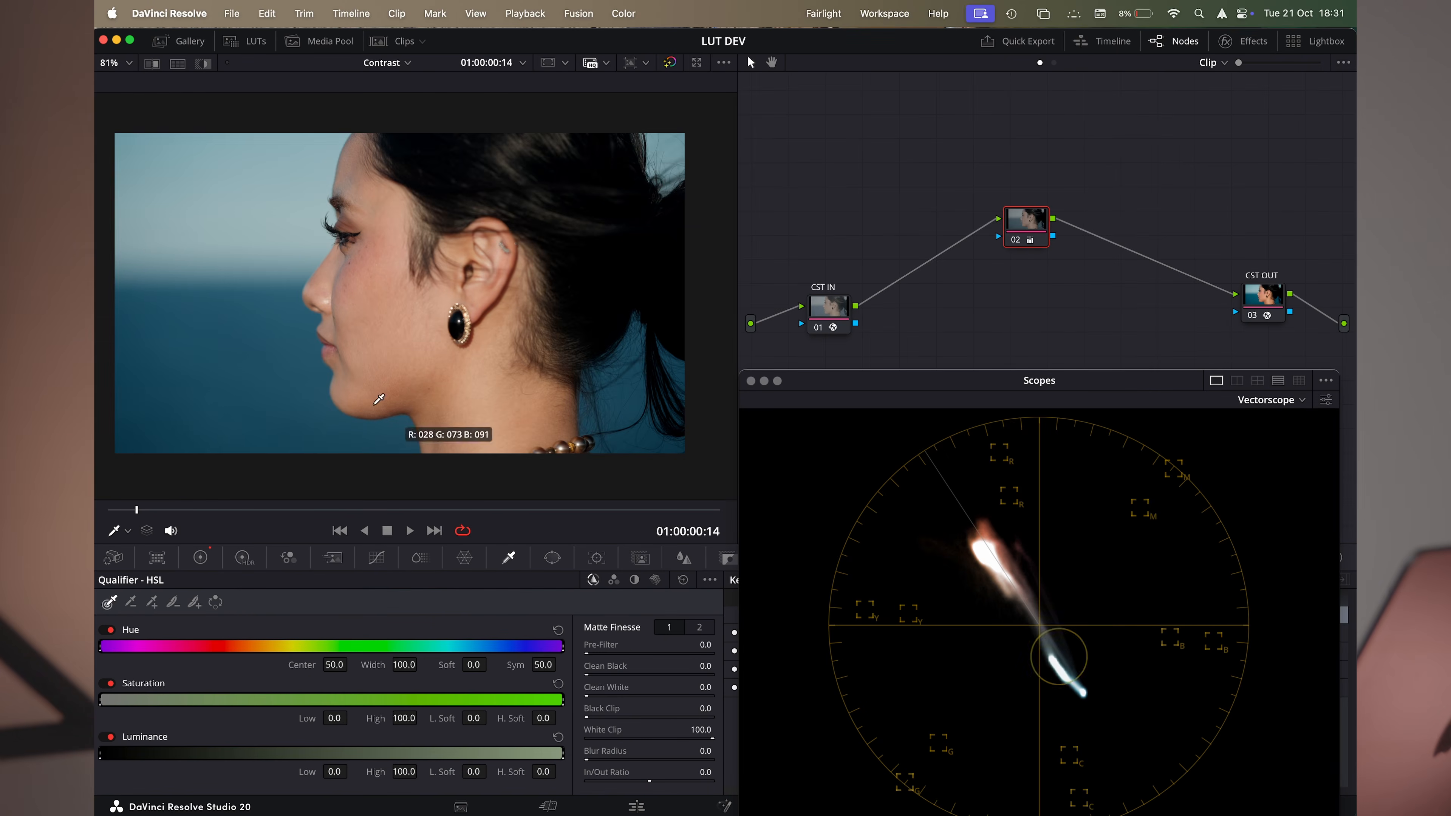
left_click(389, 290)
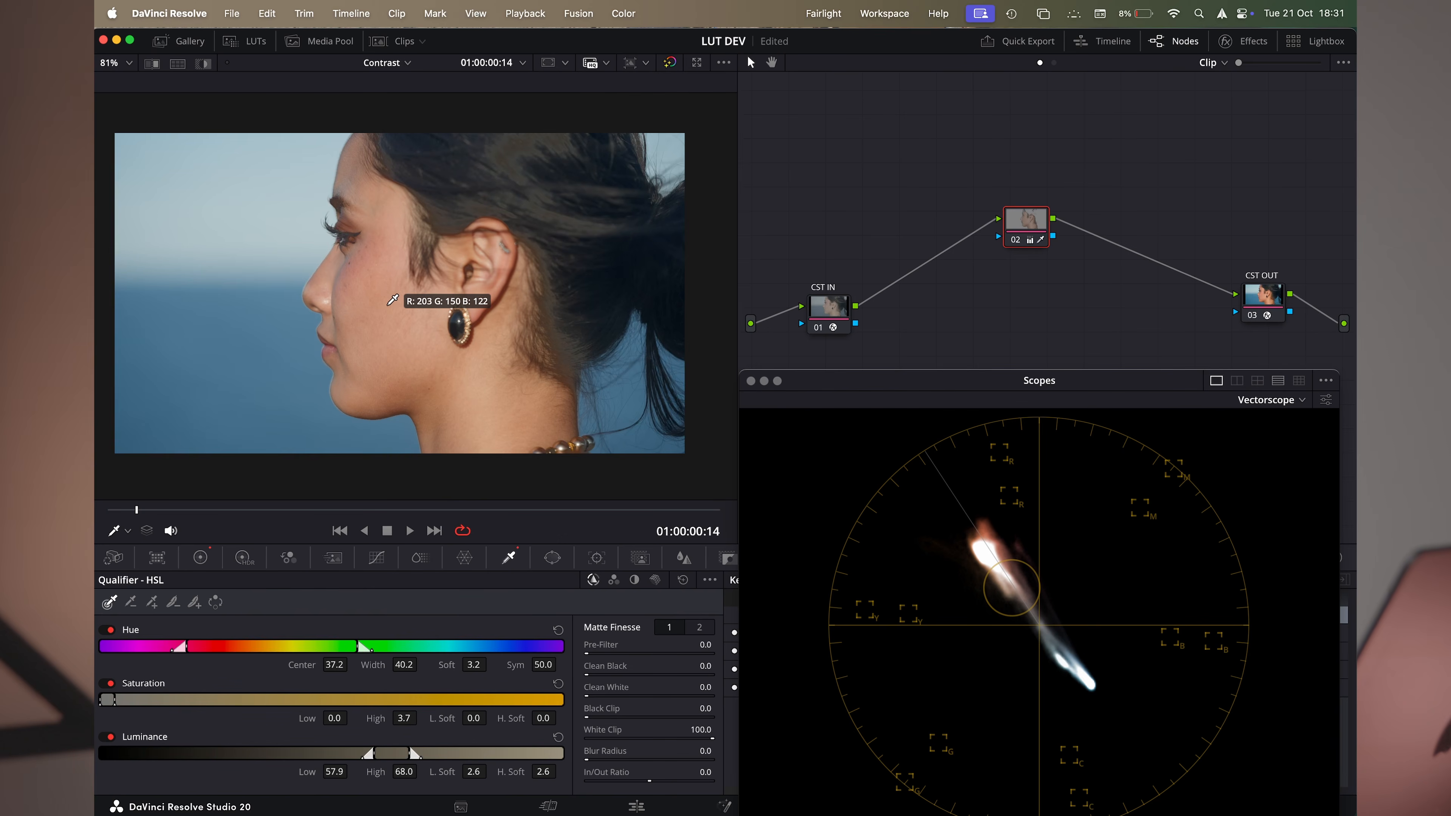
key("shift+h")
left_click(395, 273)
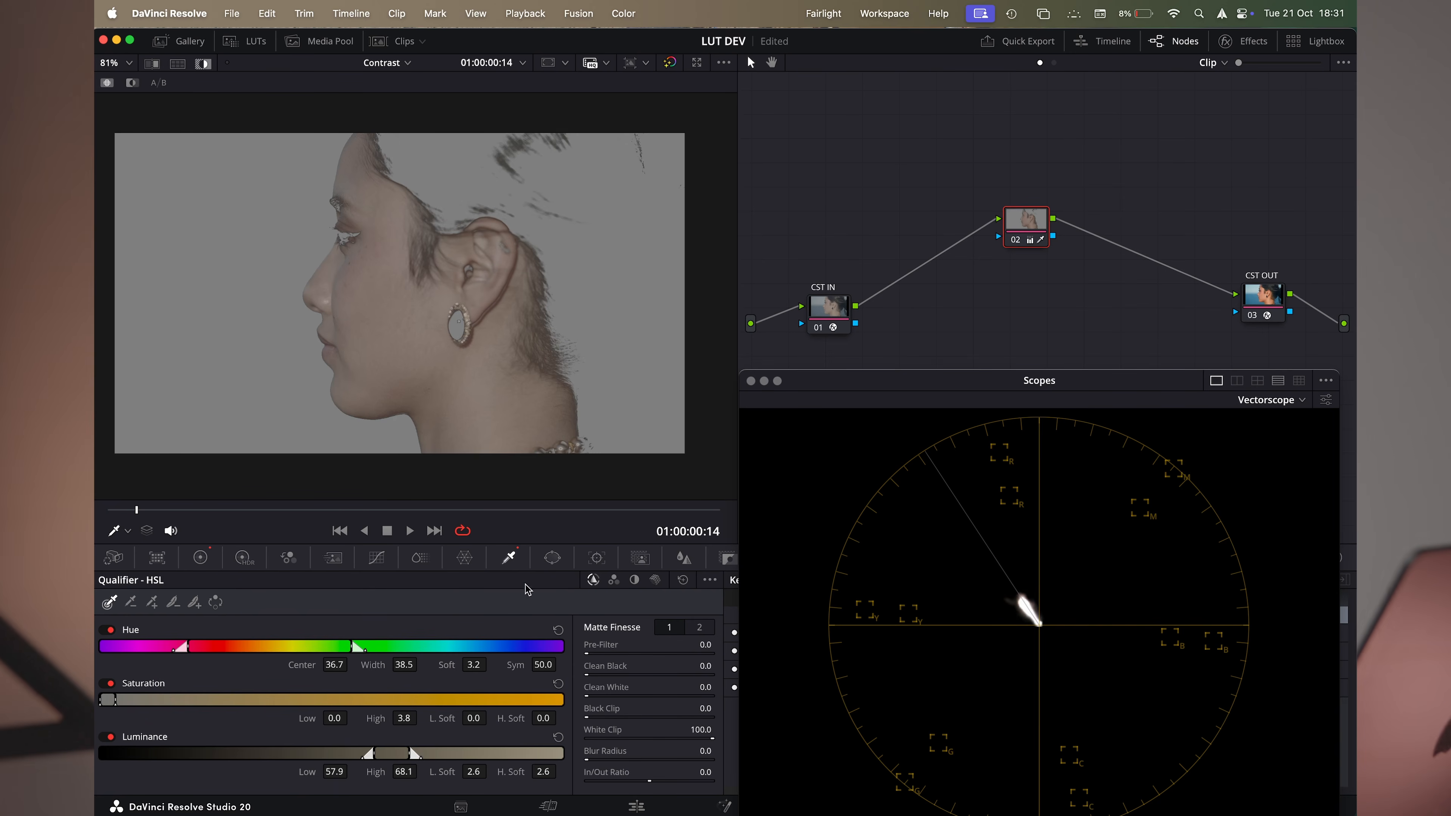
Isolate the cheek with a circular window on node 02 and try nudging the Hue against the skin tone line
left_click(550, 560)
left_click(173, 686)
left_click_drag(400, 294, 390, 307)
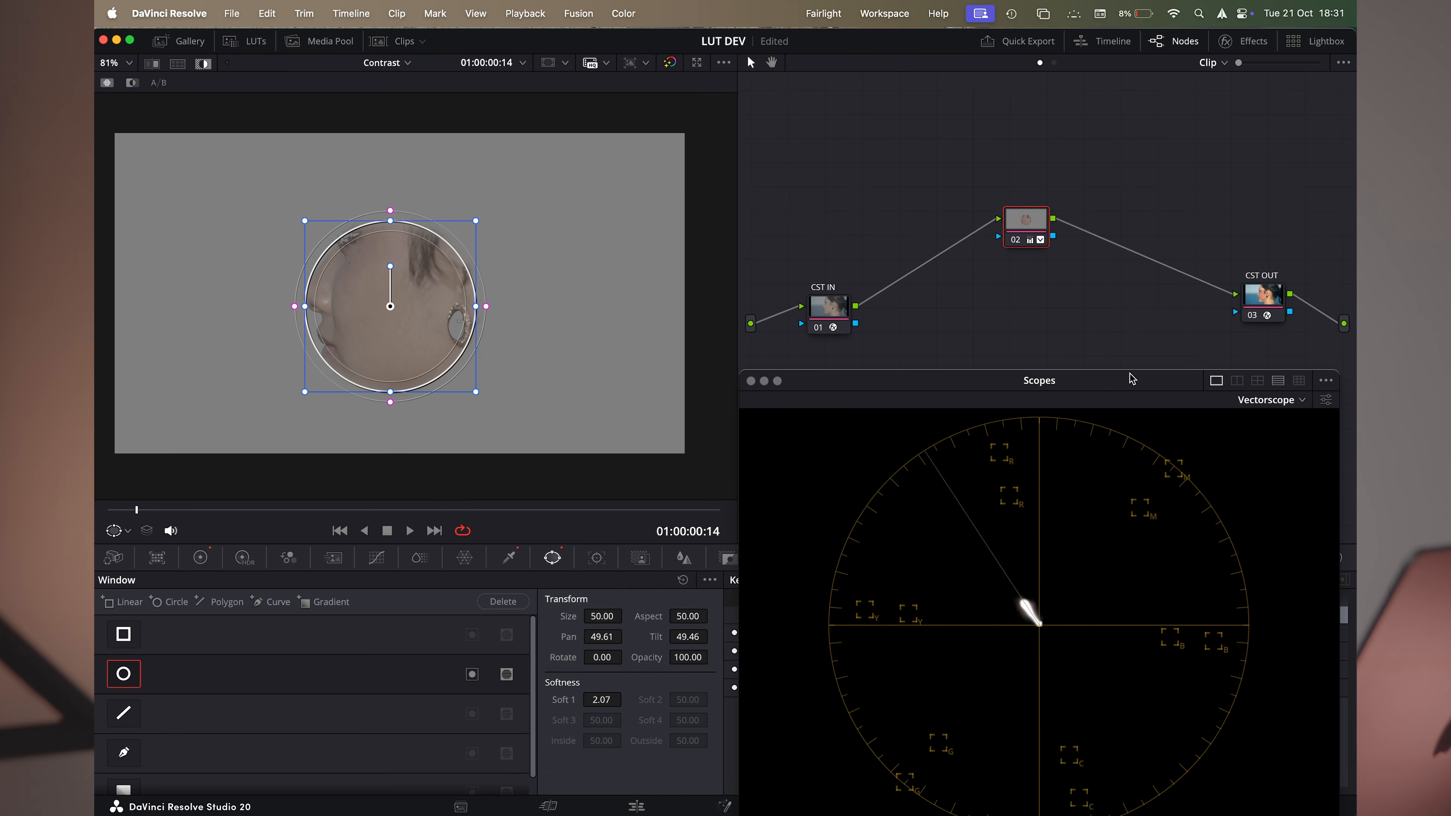
left_click_drag(1022, 600, 1019, 390)
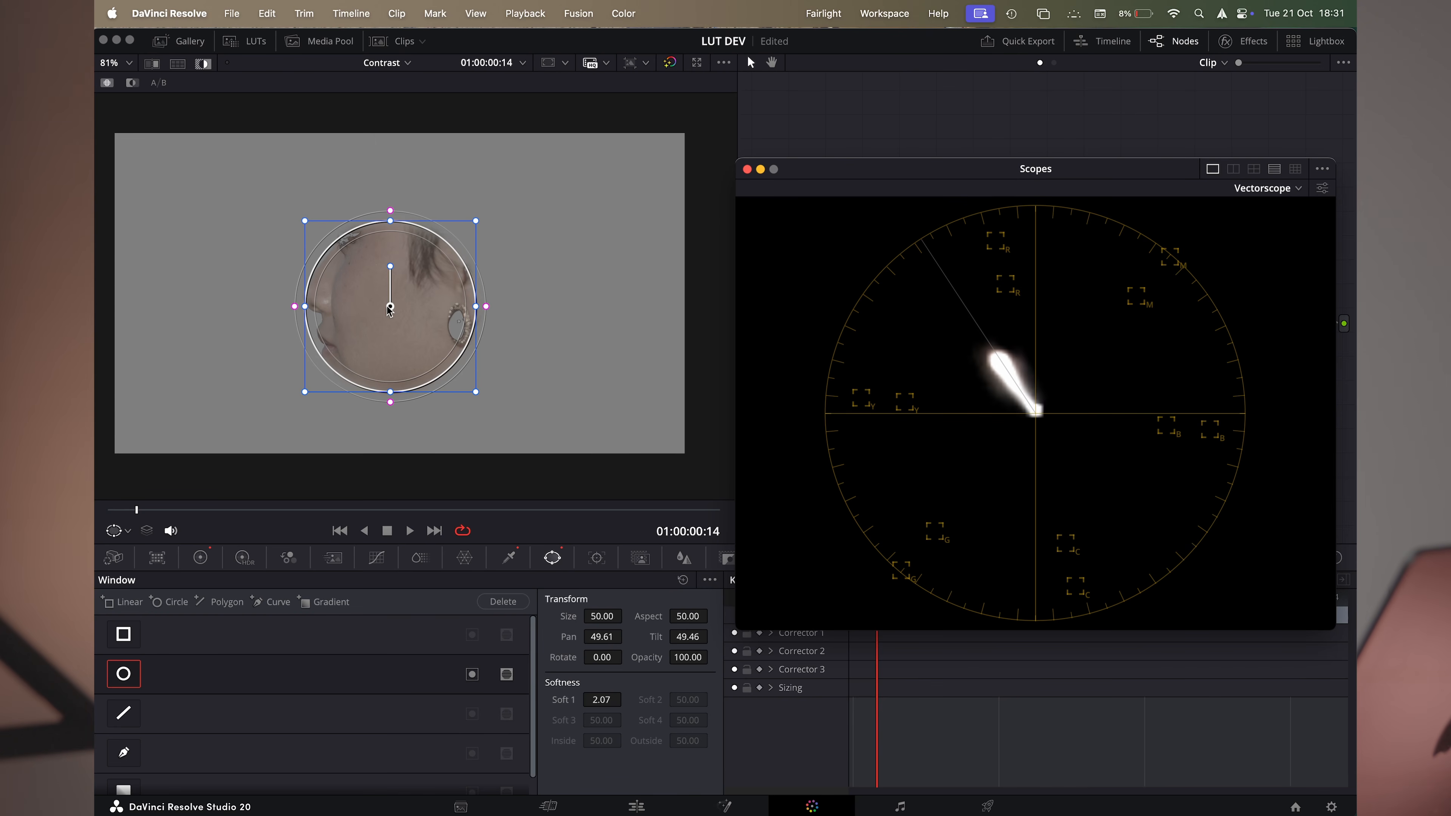
left_click_drag(391, 307, 391, 312)
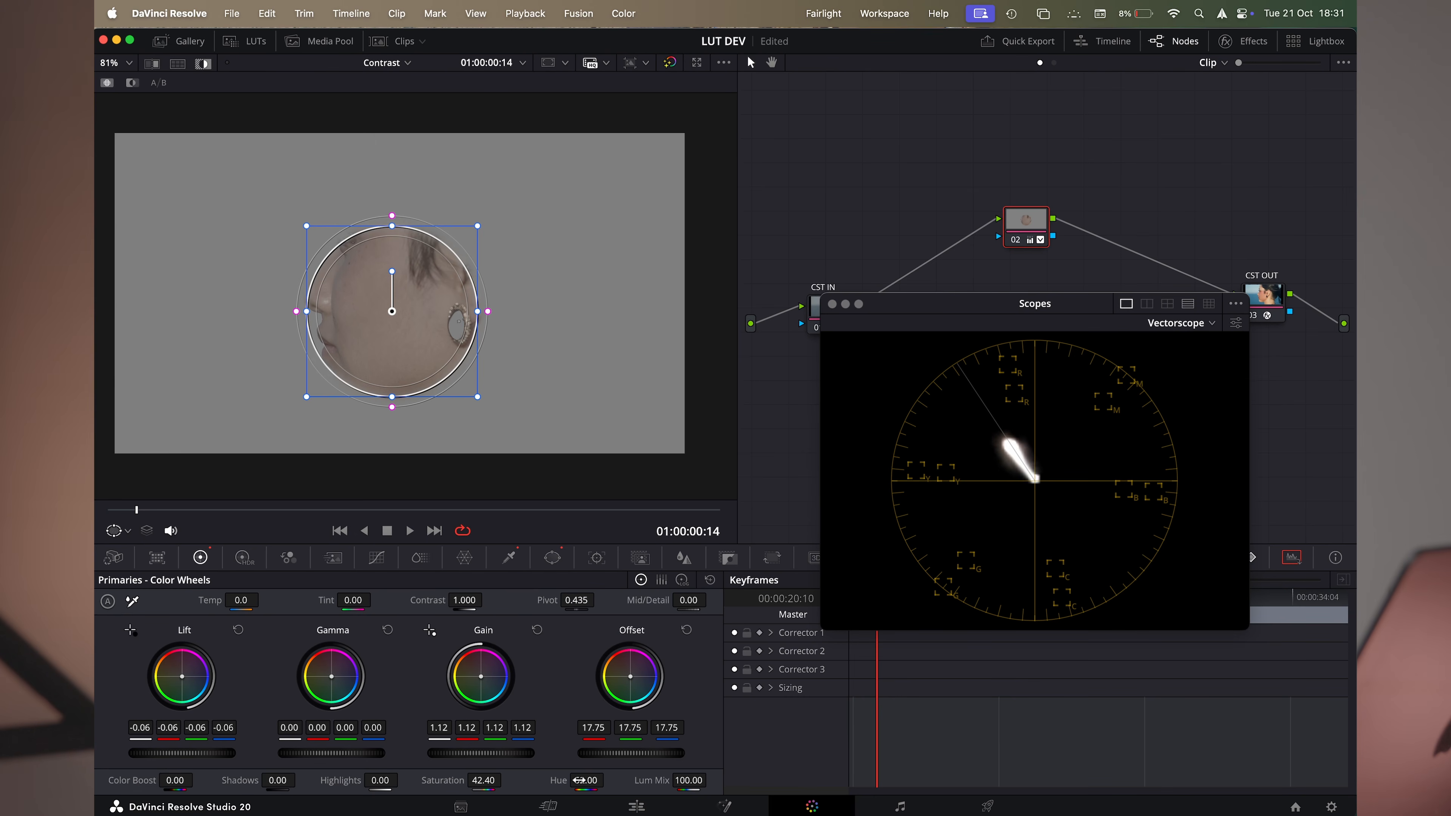
left_click_drag(585, 781, 588, 781)
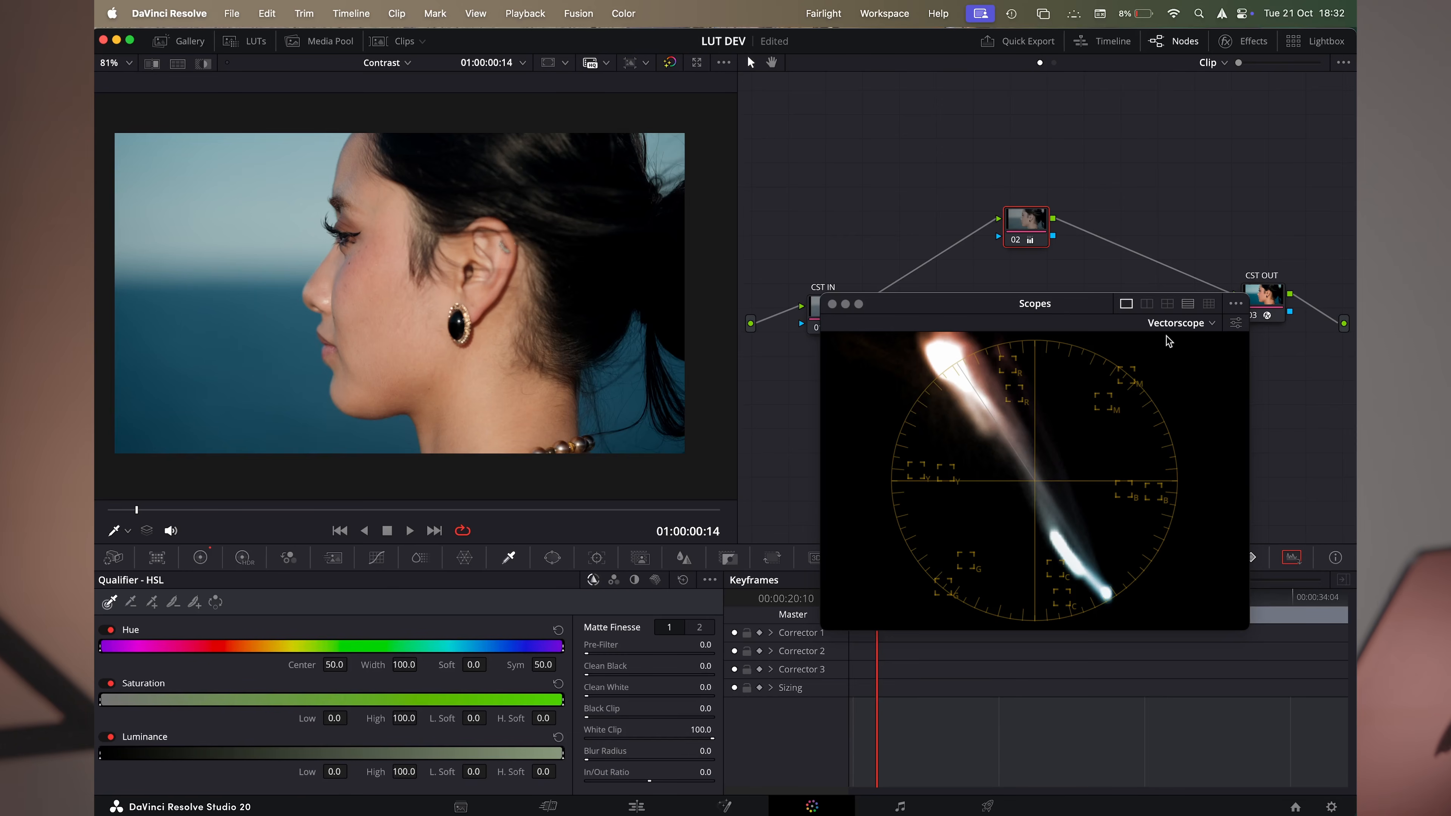
Toggle the vectorscope's Show 2x Zoom option to compare the portrait trace at both magnifications, and close the scope settings
left_click(1234, 334)
left_click(1235, 325)
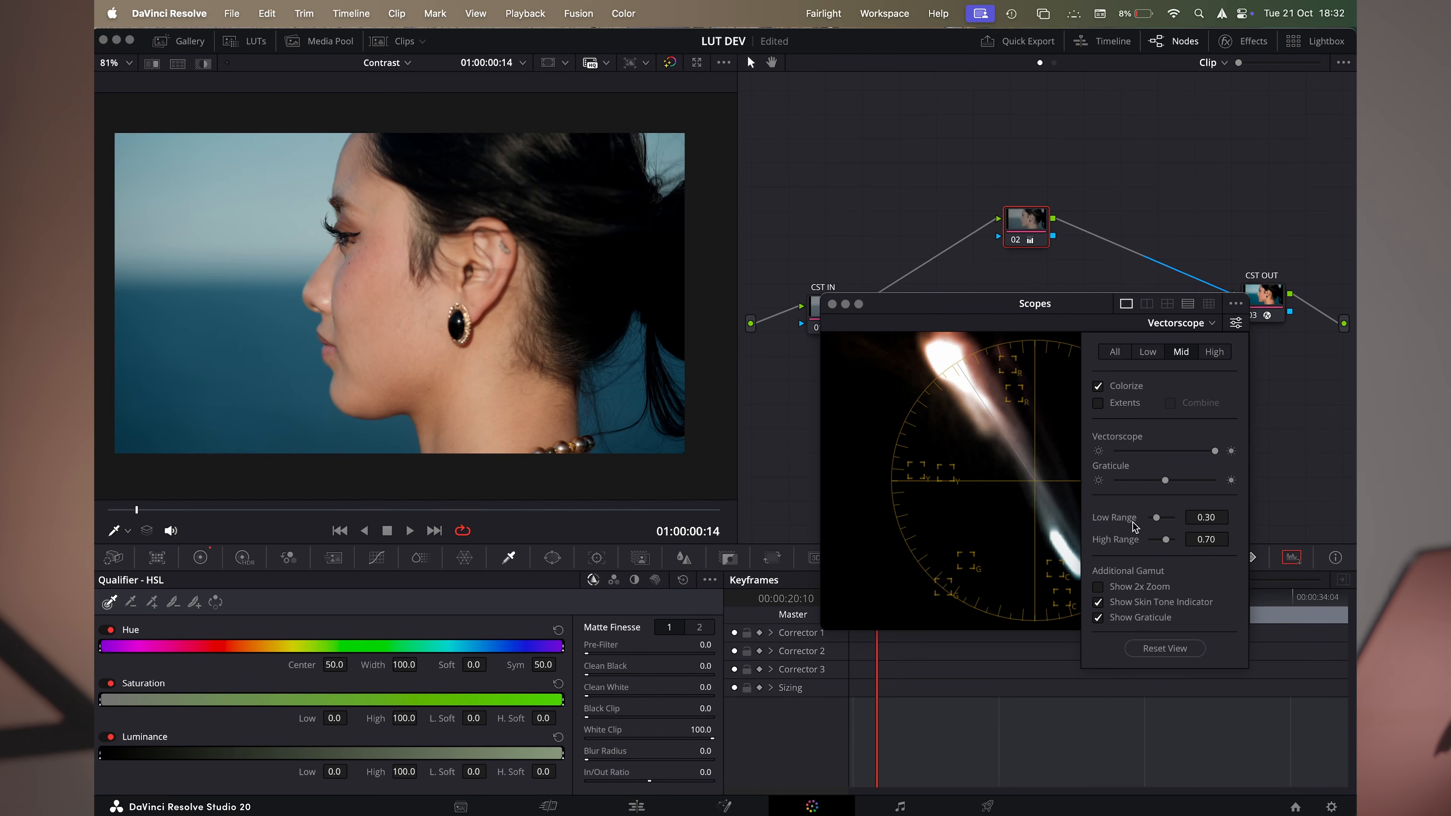
left_click(1100, 589)
left_click(1100, 589)
left_click(1010, 483)
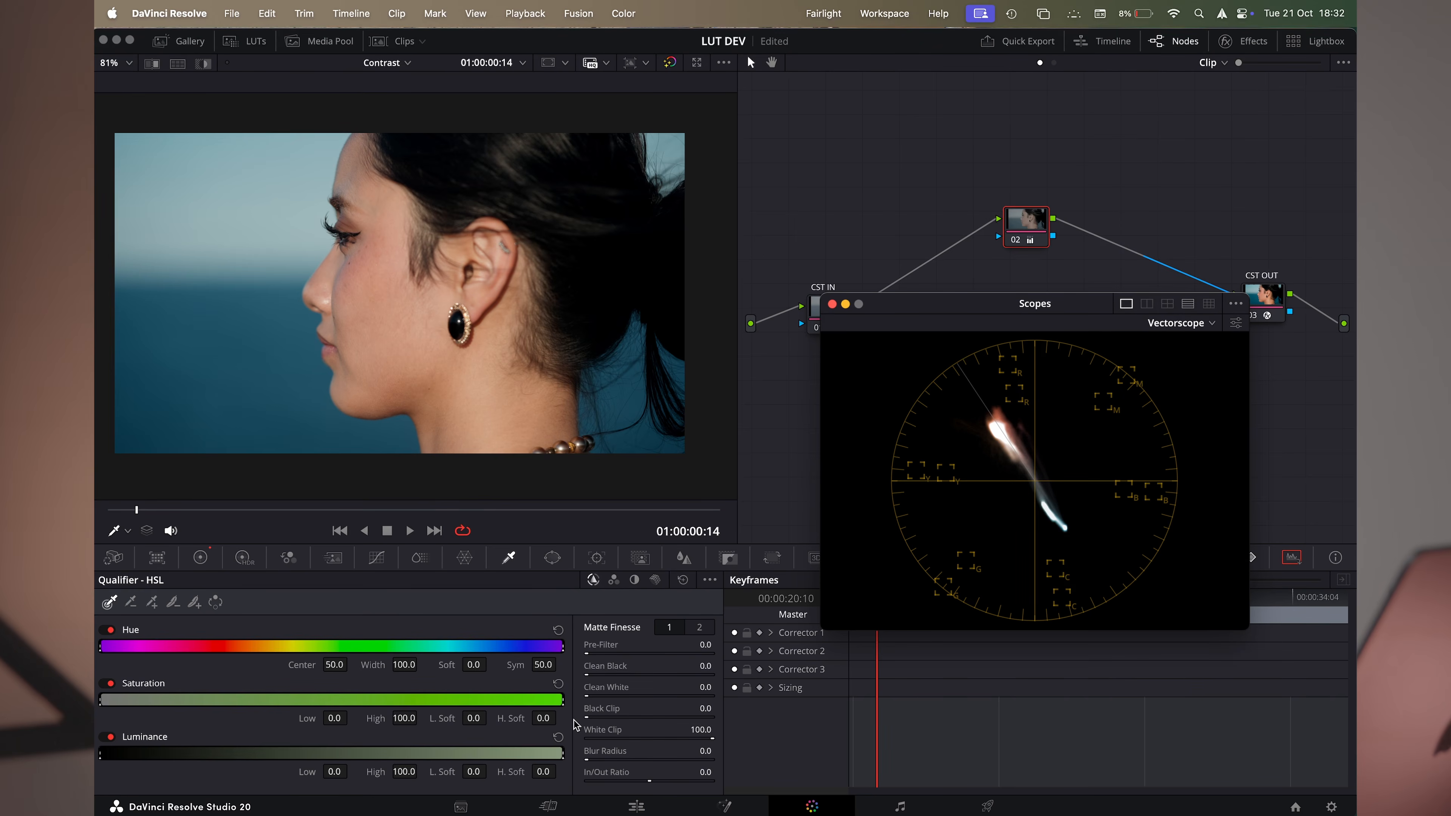
Try shifting node 02's primaries Hue to rotate the portrait's trace around the skin tone line
left_click(201, 557)
left_click_drag(584, 780, 609, 780)
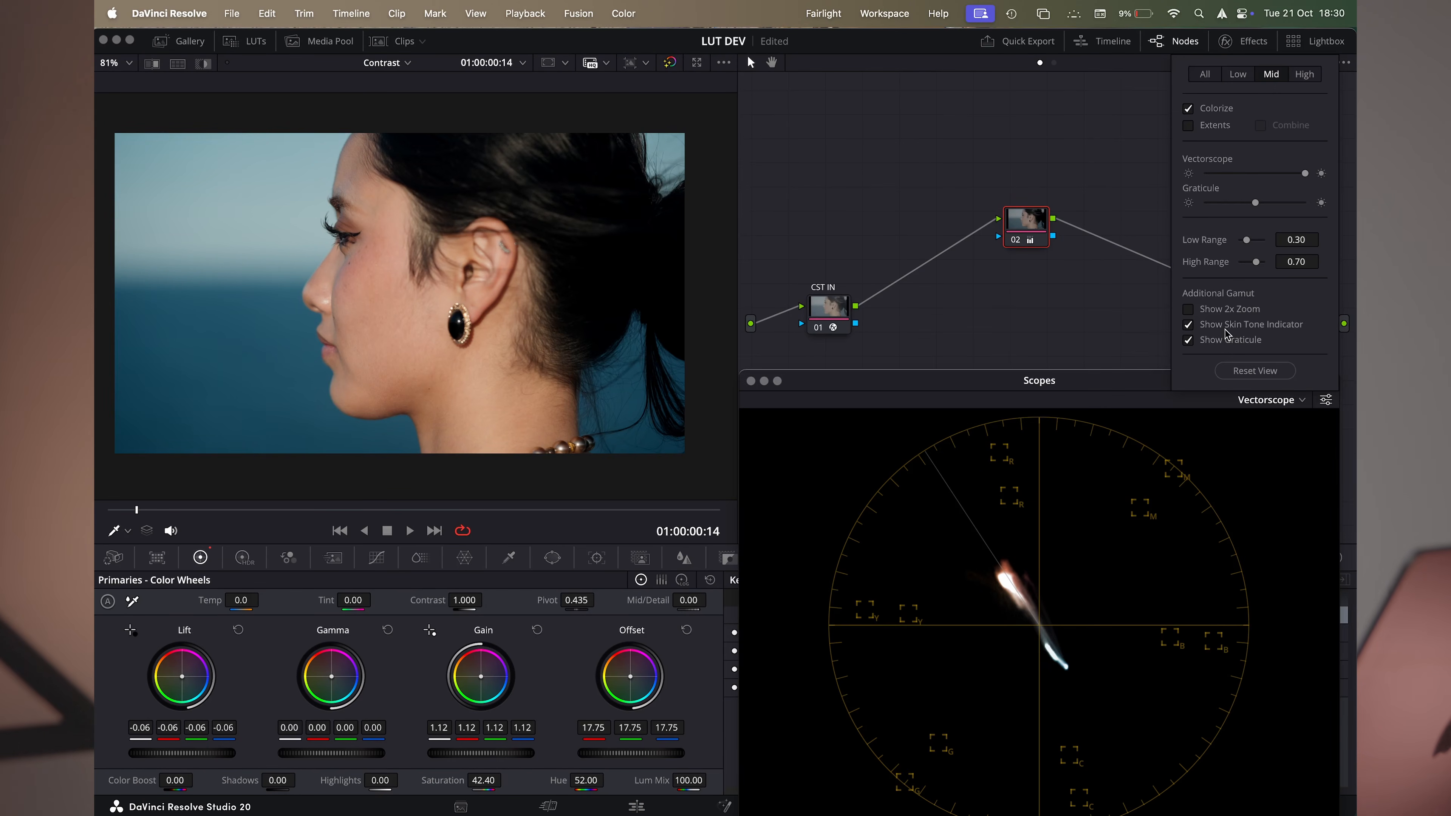
Turn Show 2x Zoom on, off and on again to compare how large the portrait's midtone trace appears
left_click(1189, 310)
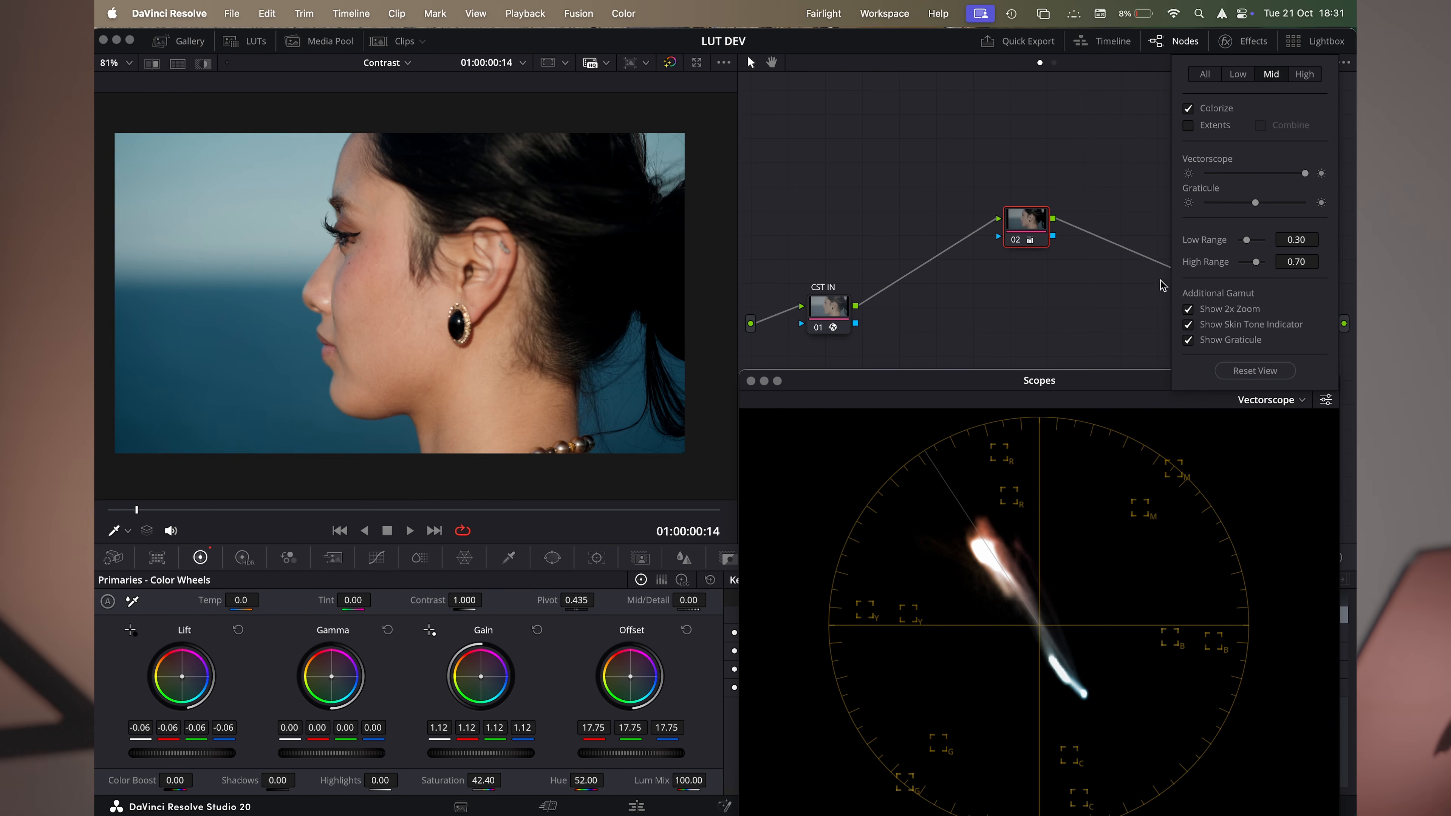
left_click(1189, 310)
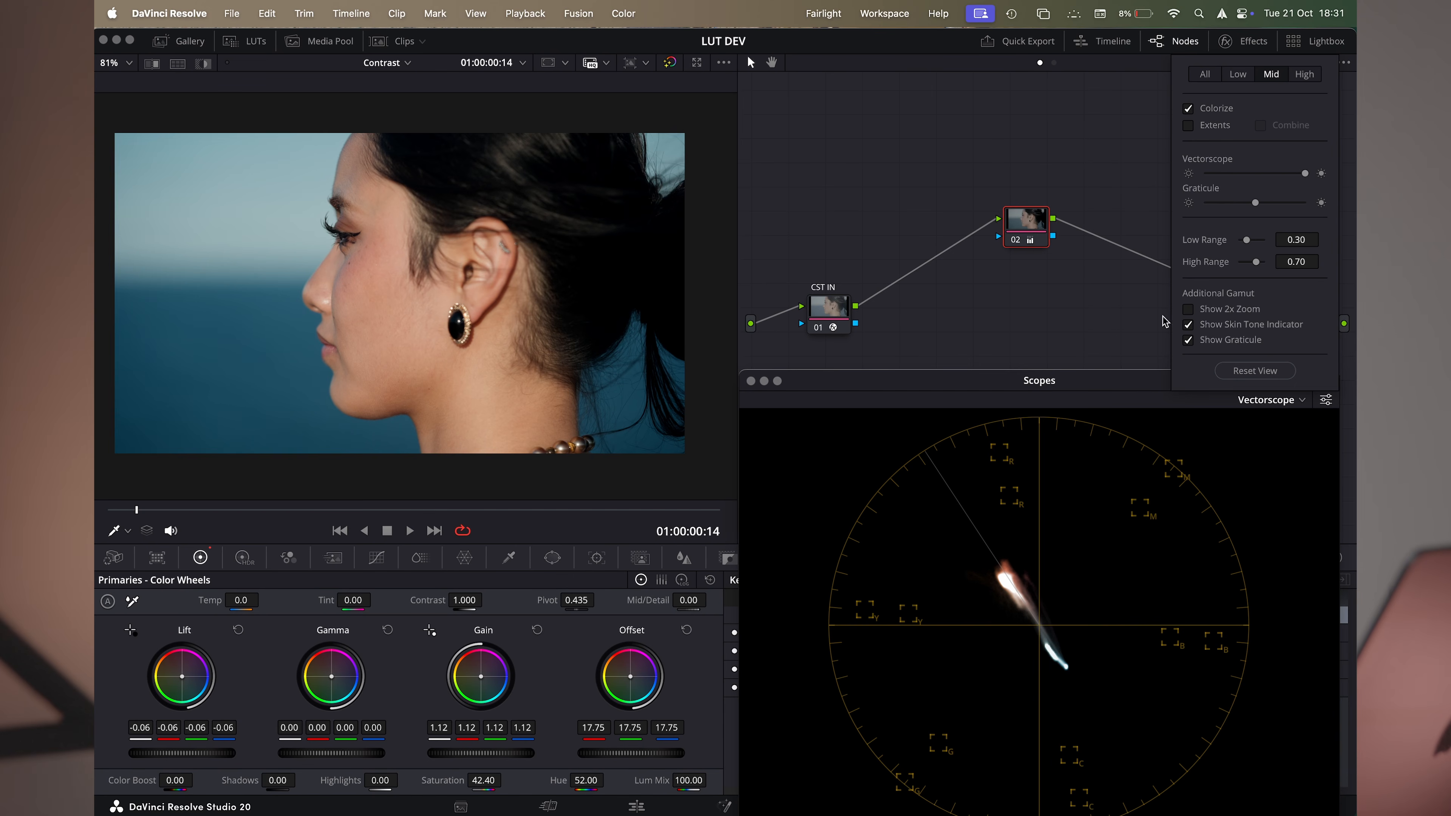
left_click(1188, 309)
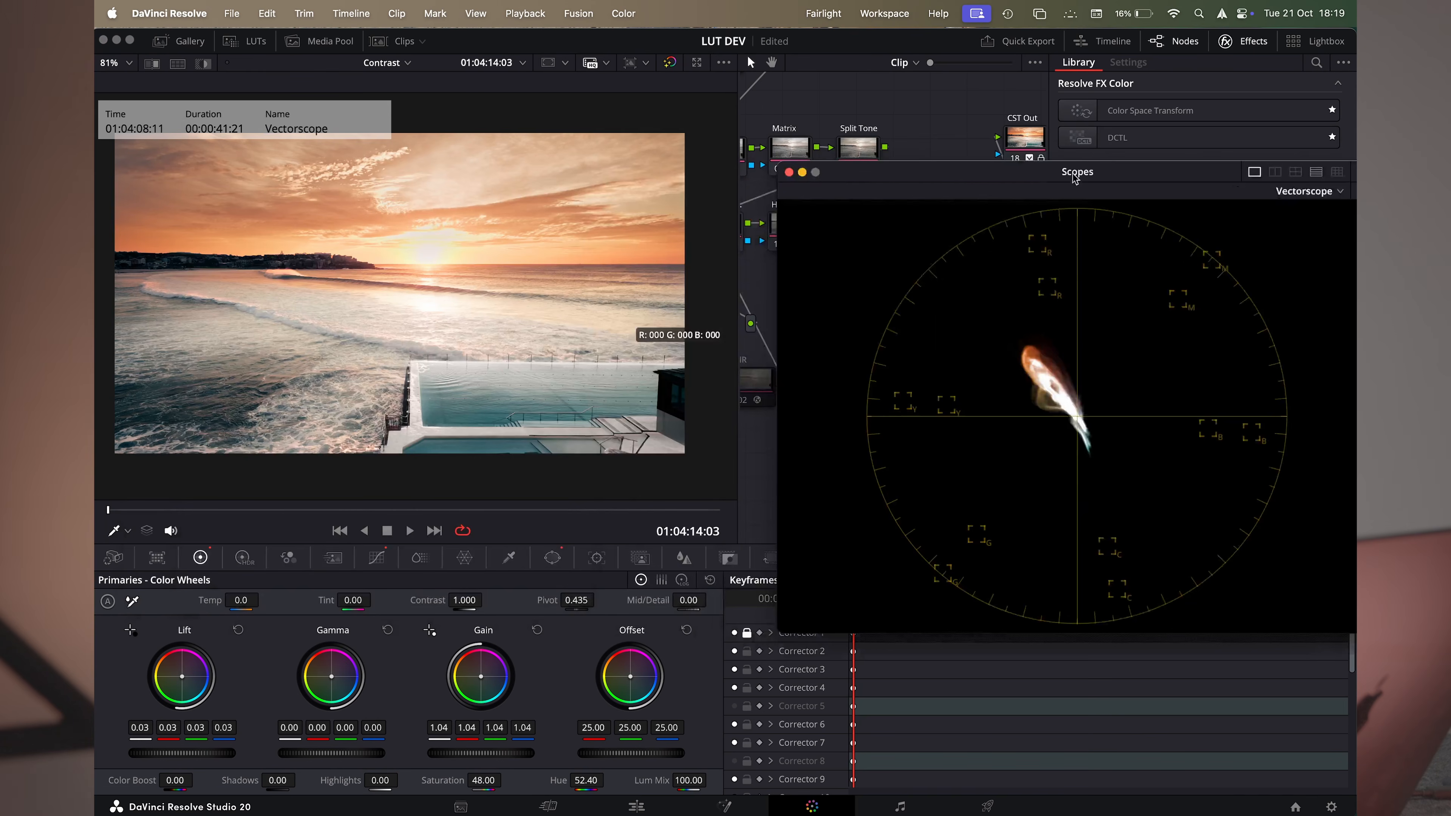
Move the Scopes window up and test the sunset clip's primaries Saturation at 100.00 and 0.00 against the vectorscope
left_click_drag(1074, 177, 1085, 107)
left_click_drag(482, 771, 506, 780)
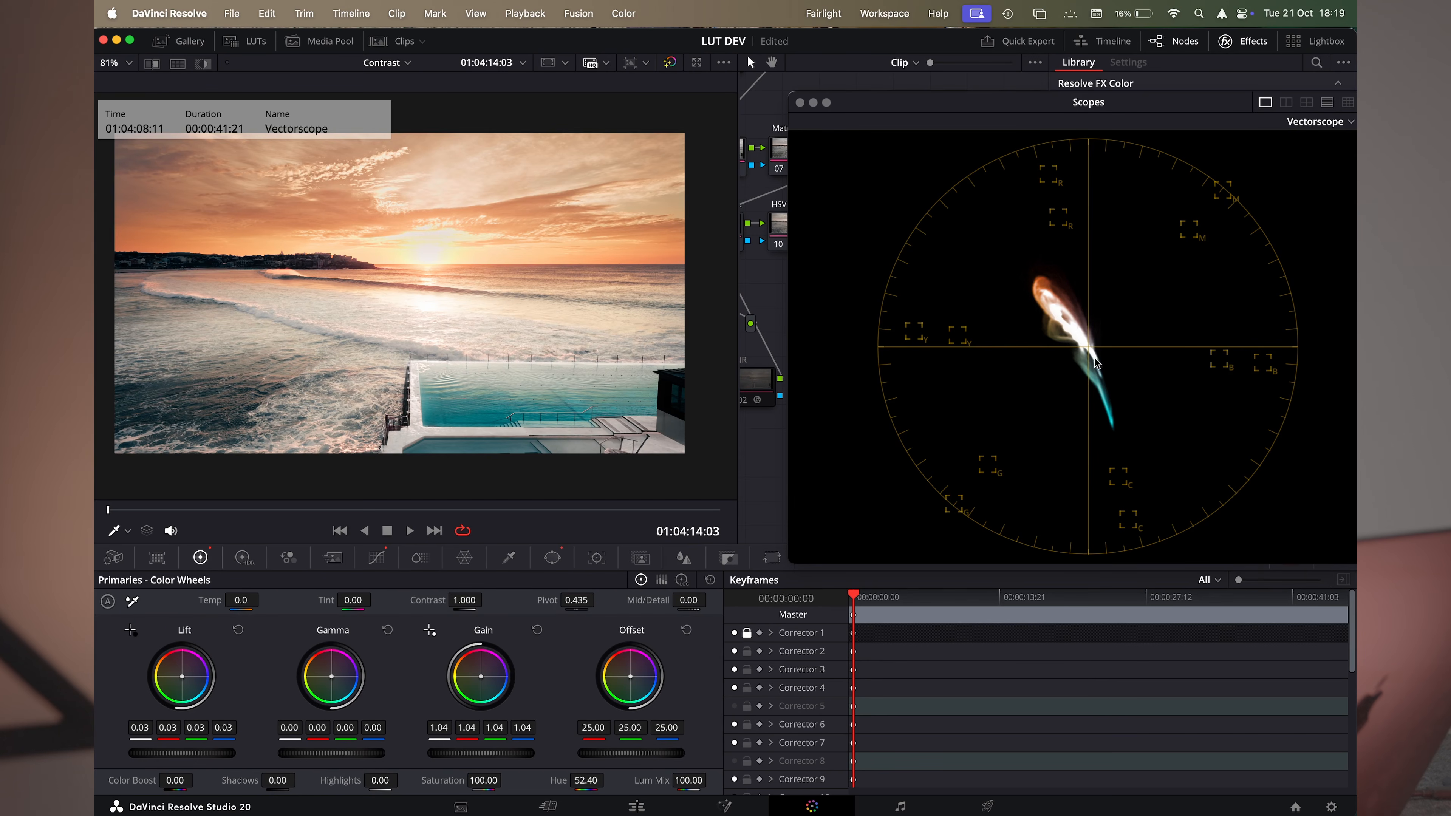
left_click_drag(484, 780, 506, 781)
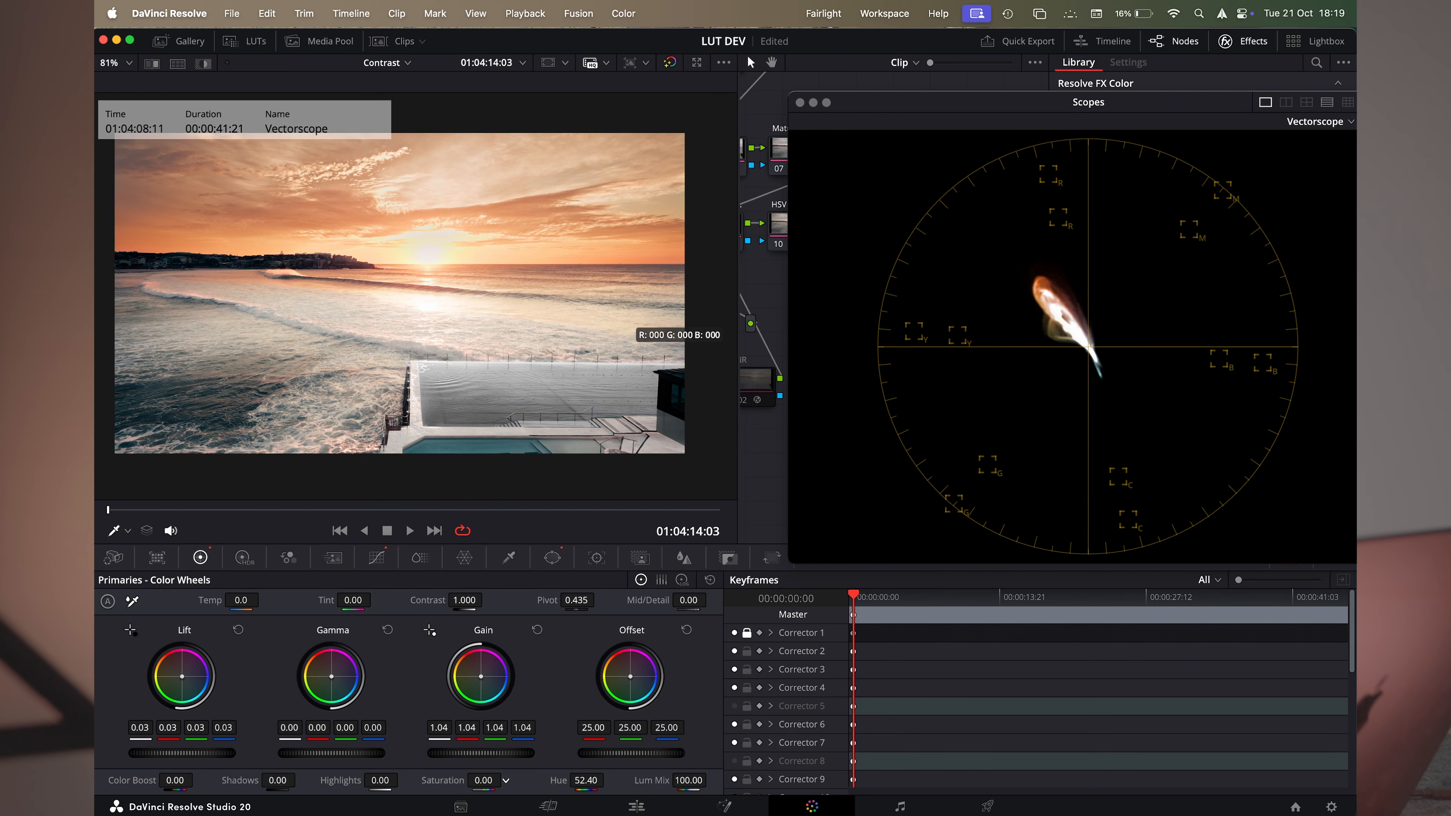
left_click_drag(505, 780, 505, 781)
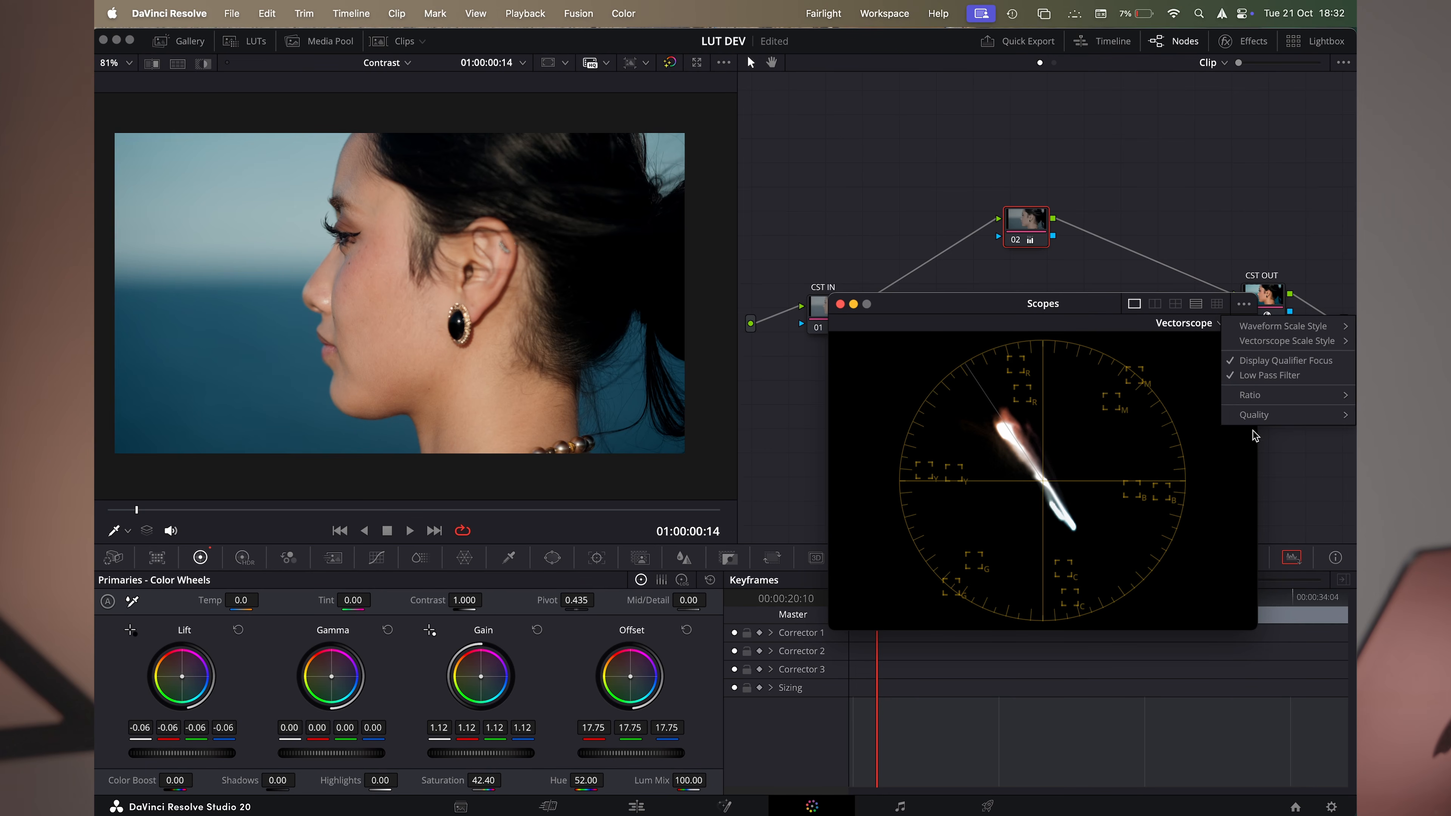
Change the scope from Vectorscope to Histogram for the four-colour gradient clip
mouse_move(1254, 417)
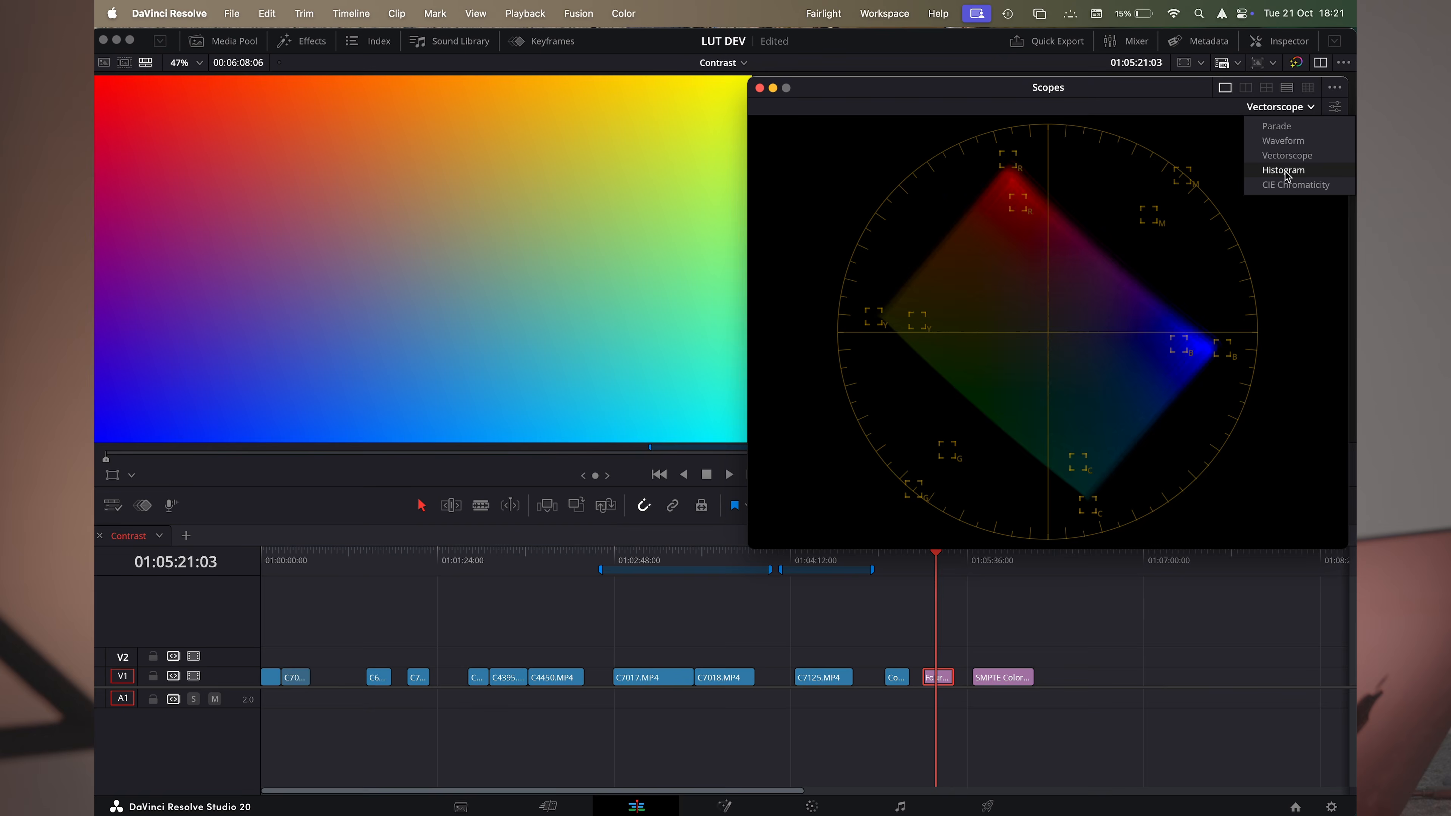
left_click(1286, 174)
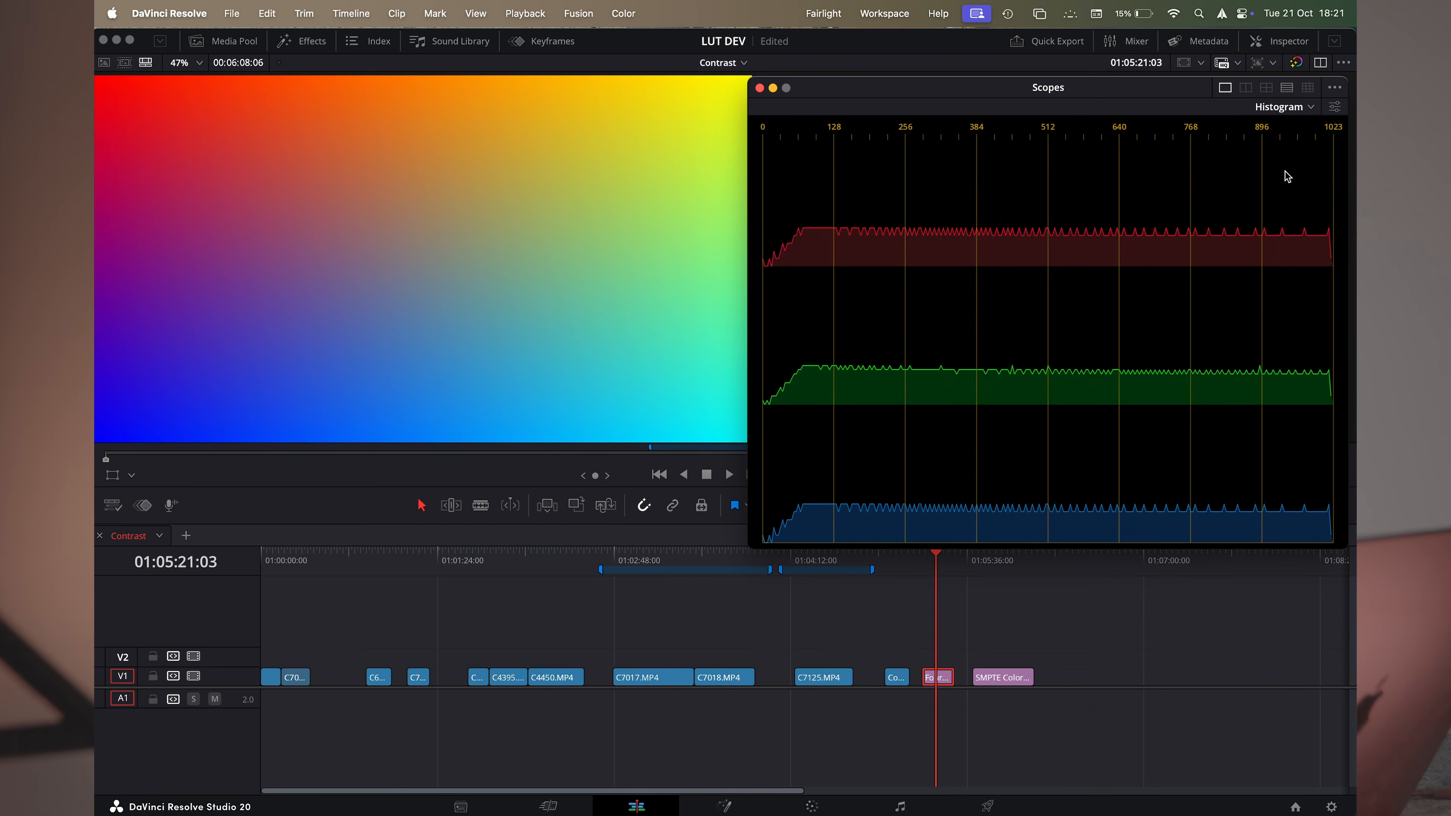